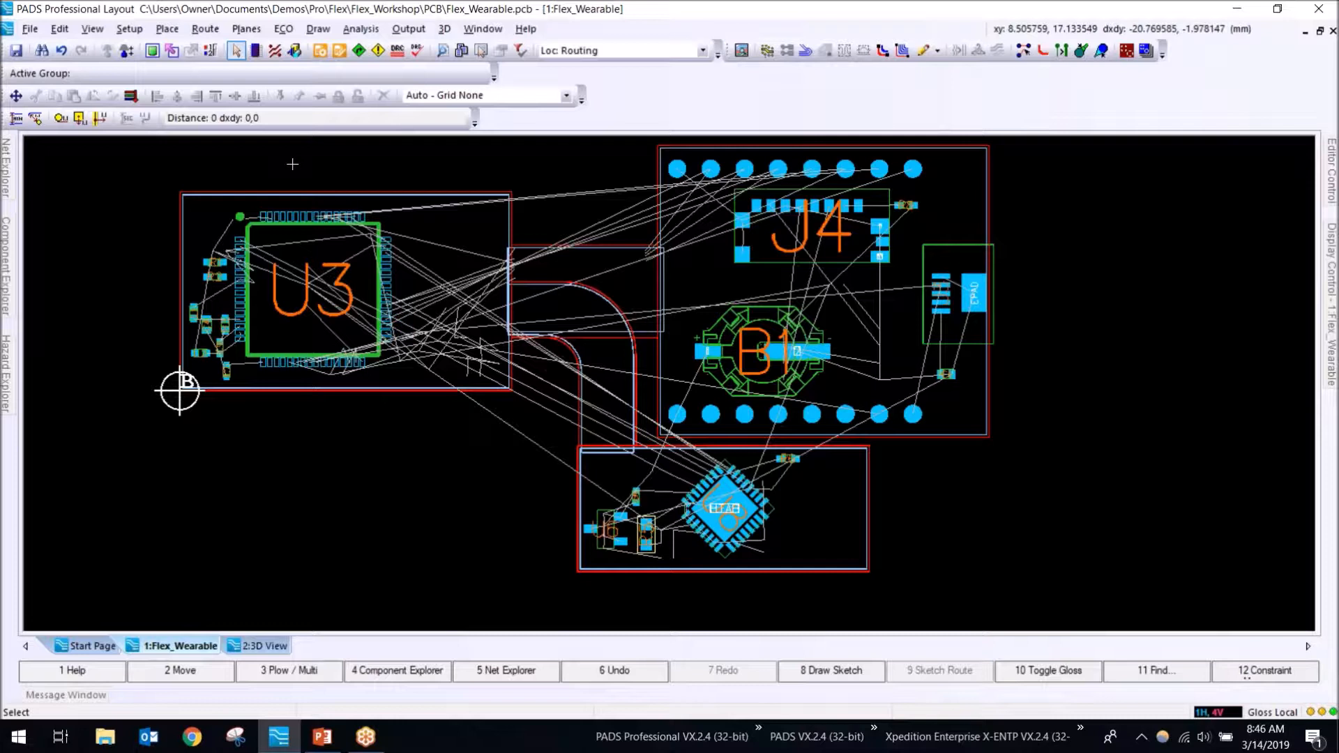
Step: Open the Stackup Editor full-screen on its basic layer list and narrow the Pour Draw Style column
left_click(129, 29)
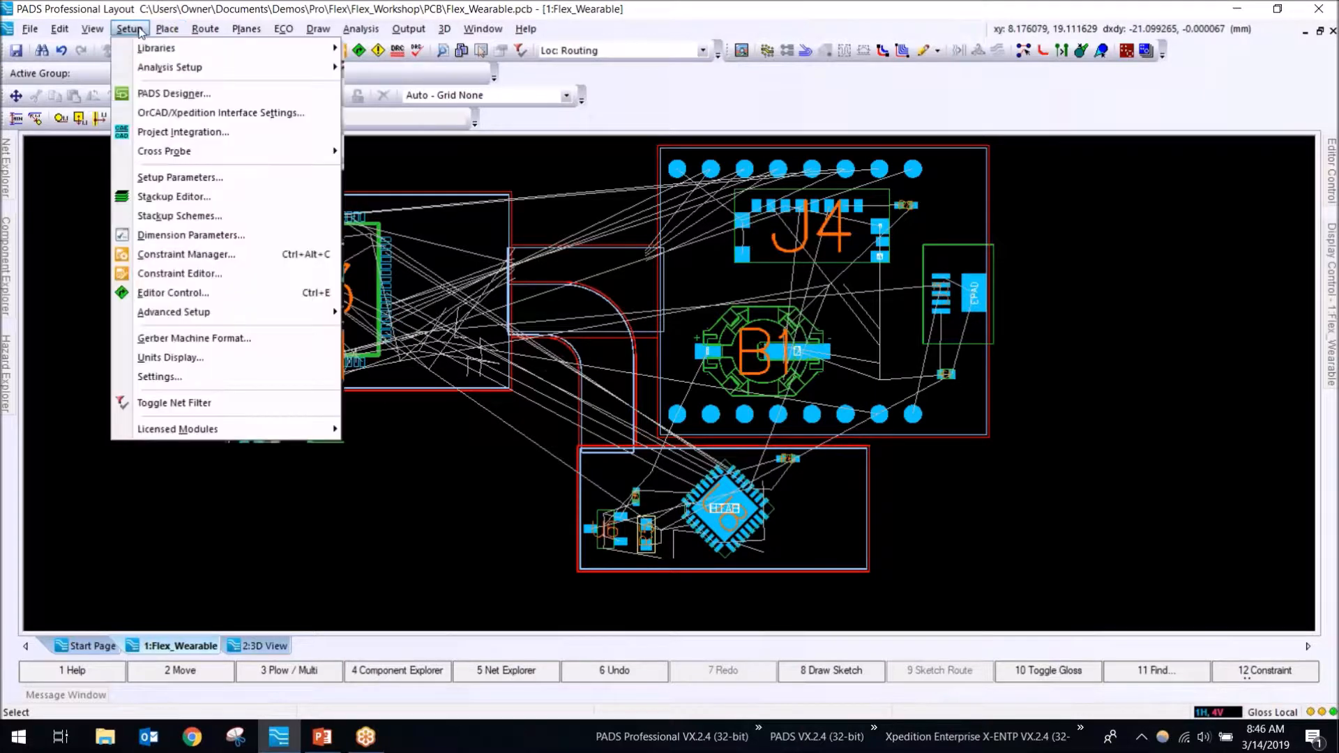
left_click(201, 199)
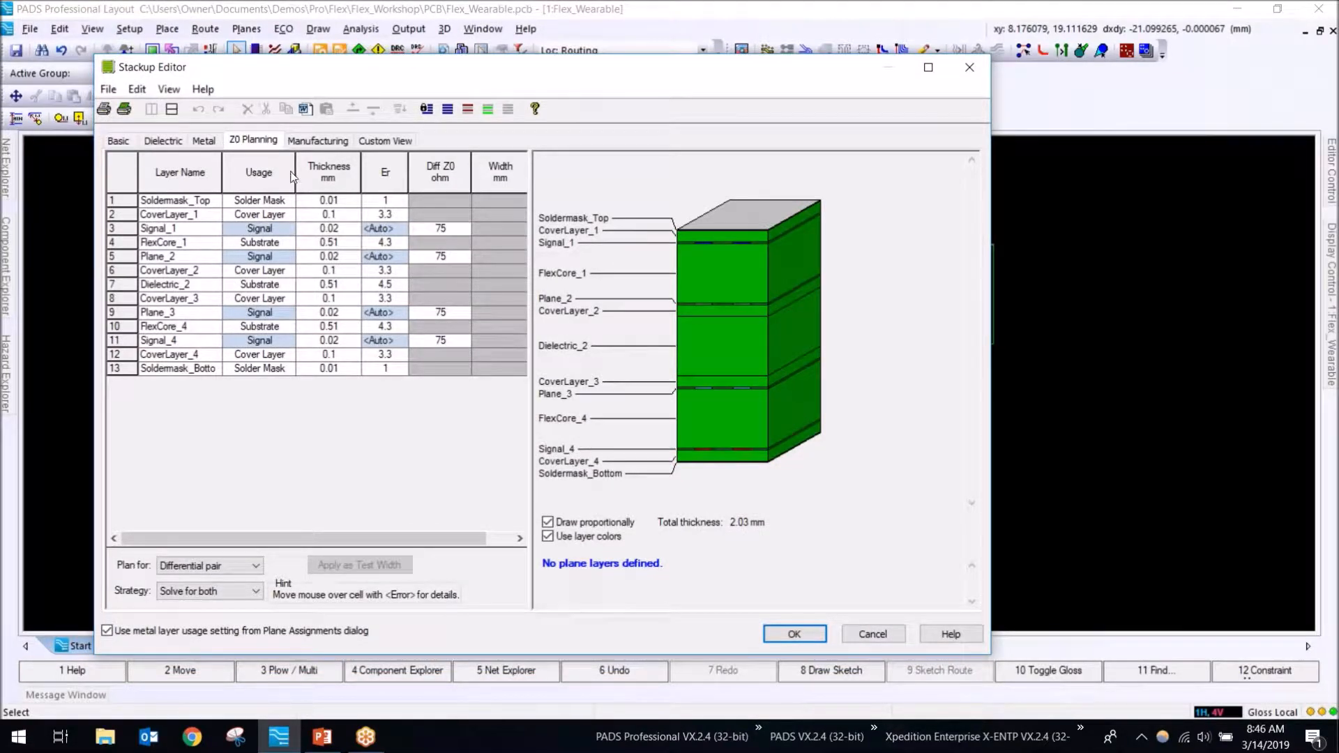
left_click(118, 141)
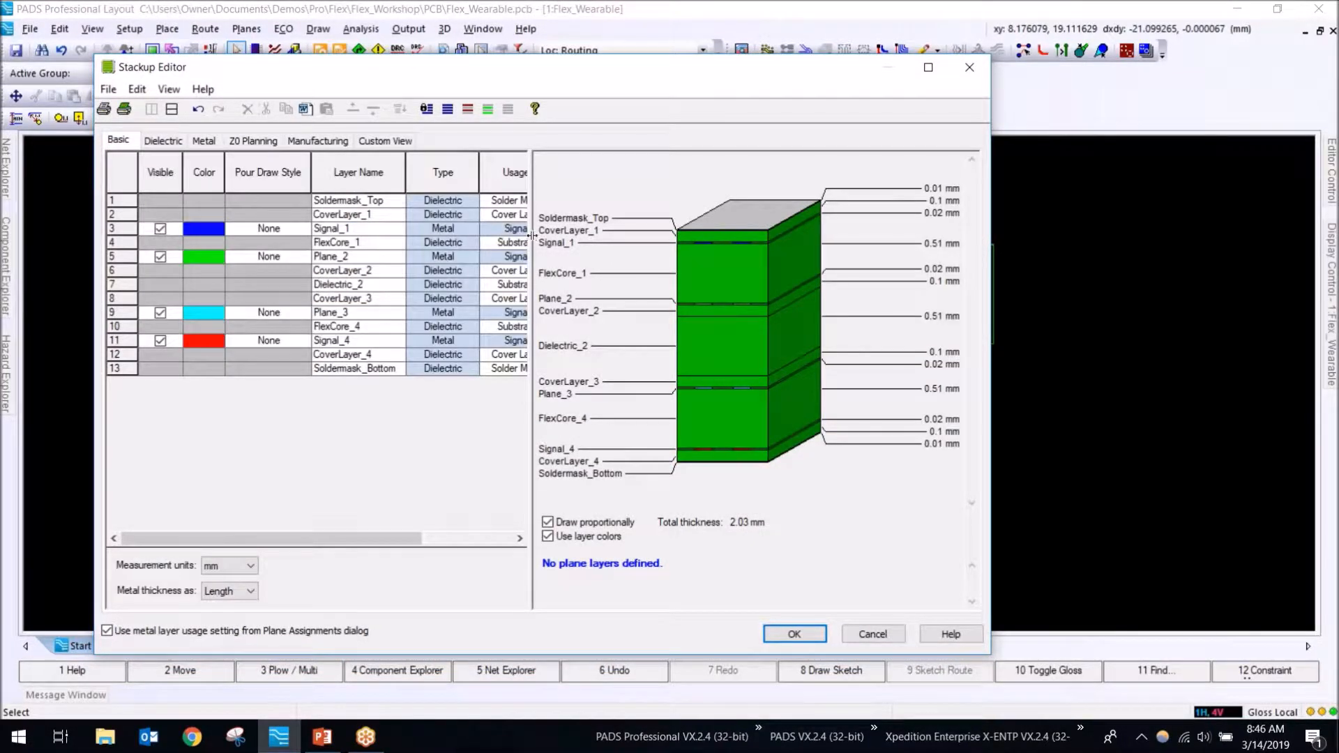
double_click(643, 65)
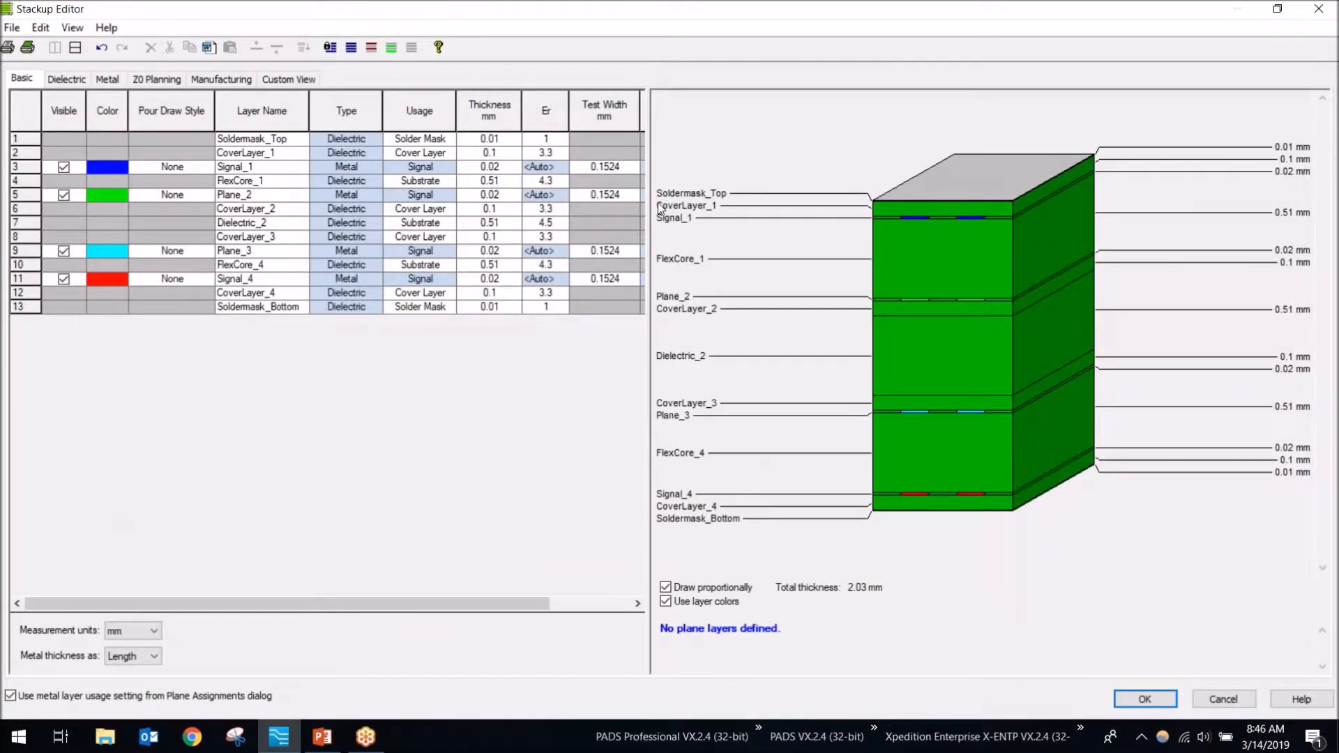
left_click_drag(212, 101, 179, 101)
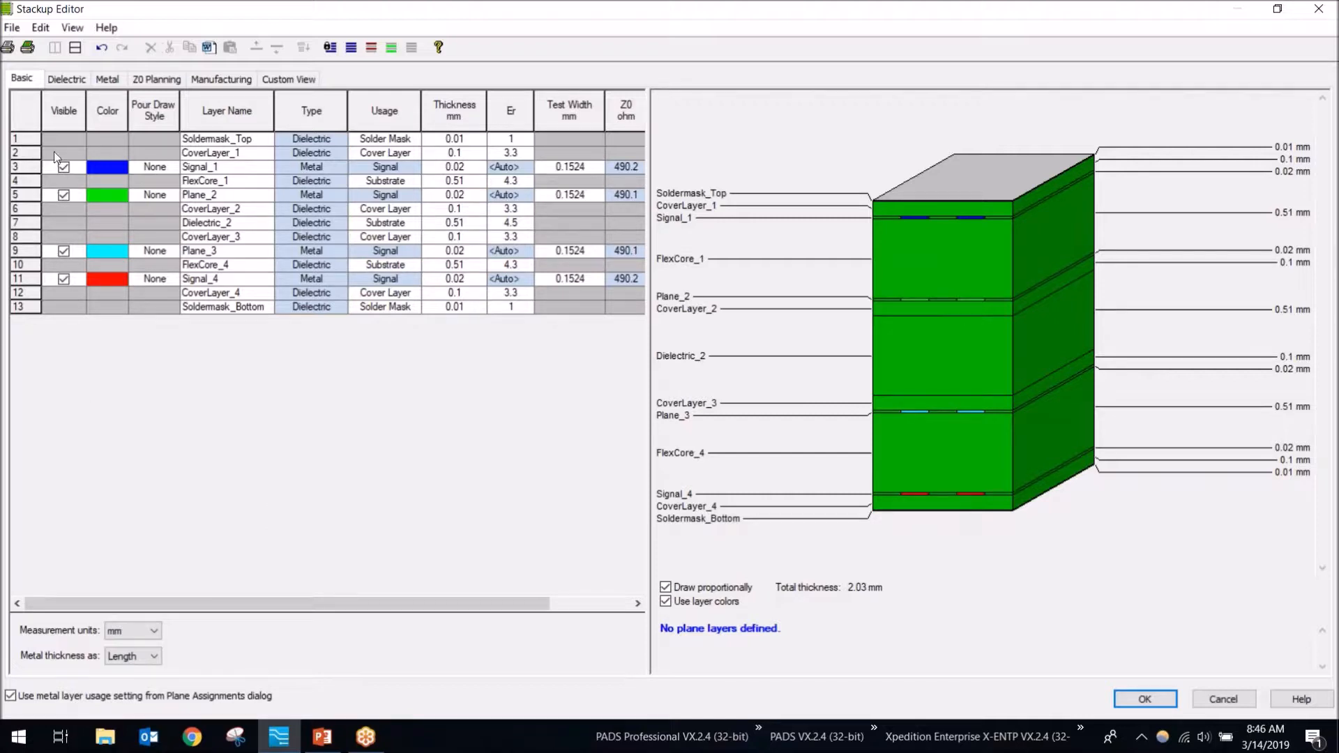
Step: Examine layers CoverLayer_1 through Plane_2 and the layer types available for insertion above and below Plane_2
left_click(28, 151)
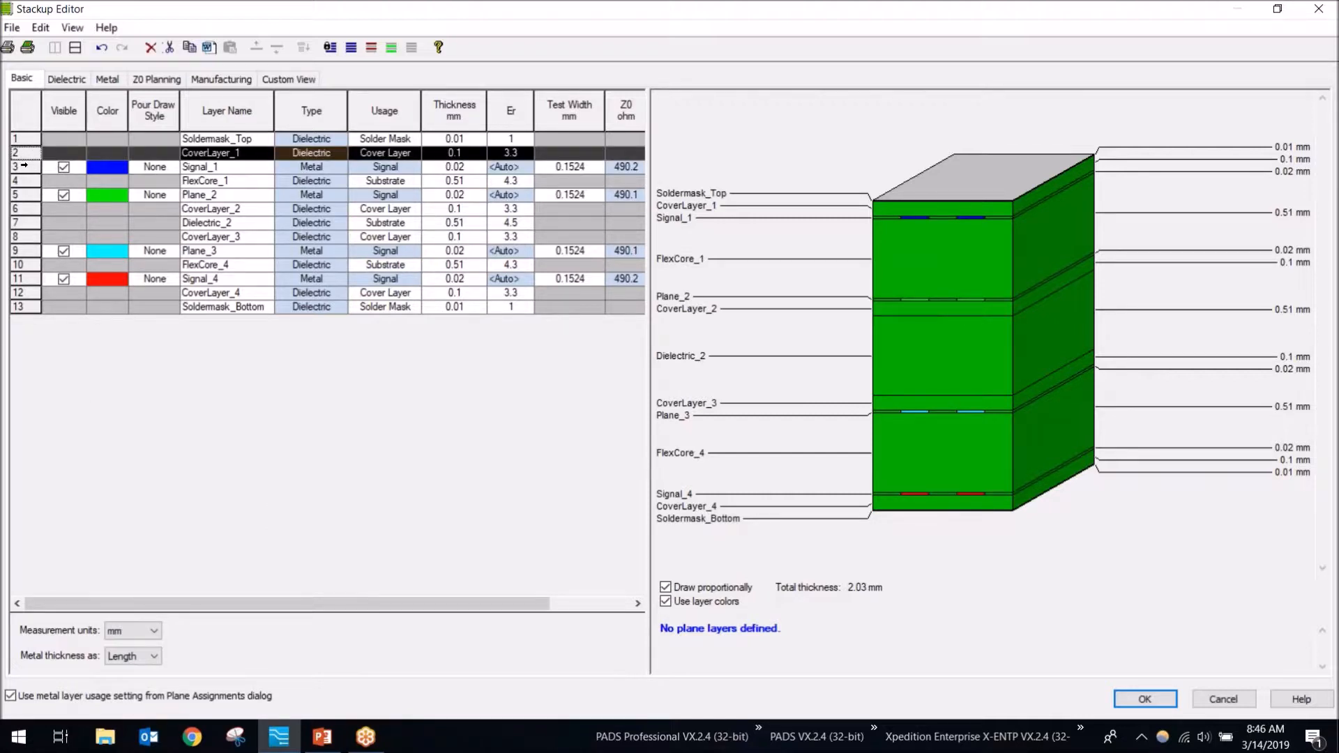
left_click(28, 166)
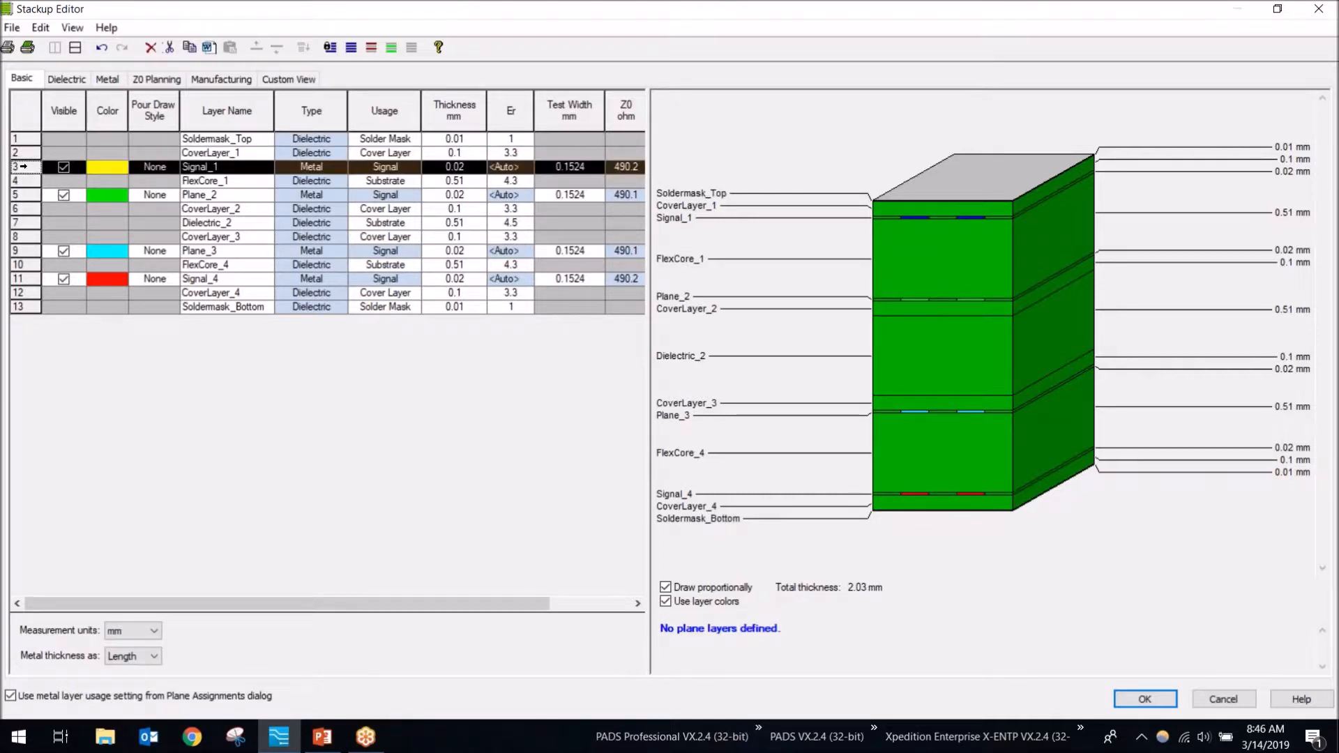
left_click(25, 181)
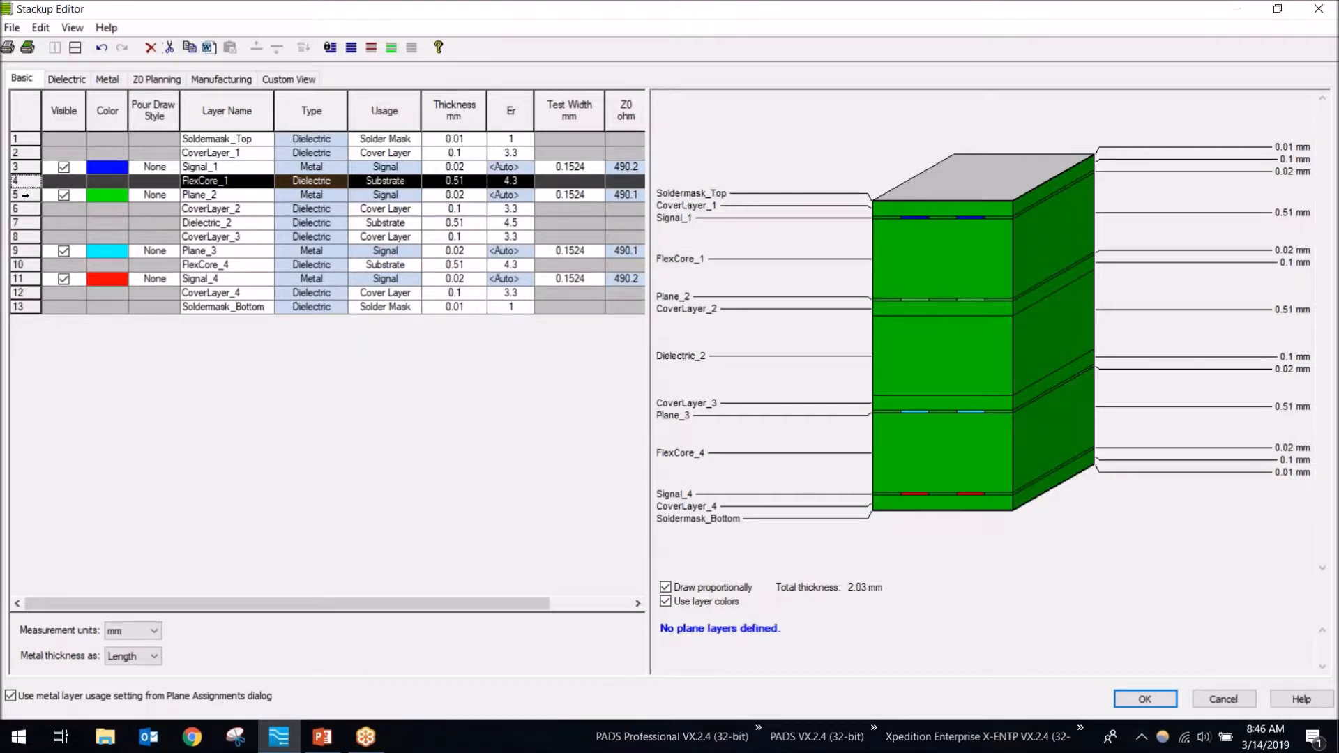
right_click(25, 196)
mouse_move(62, 234)
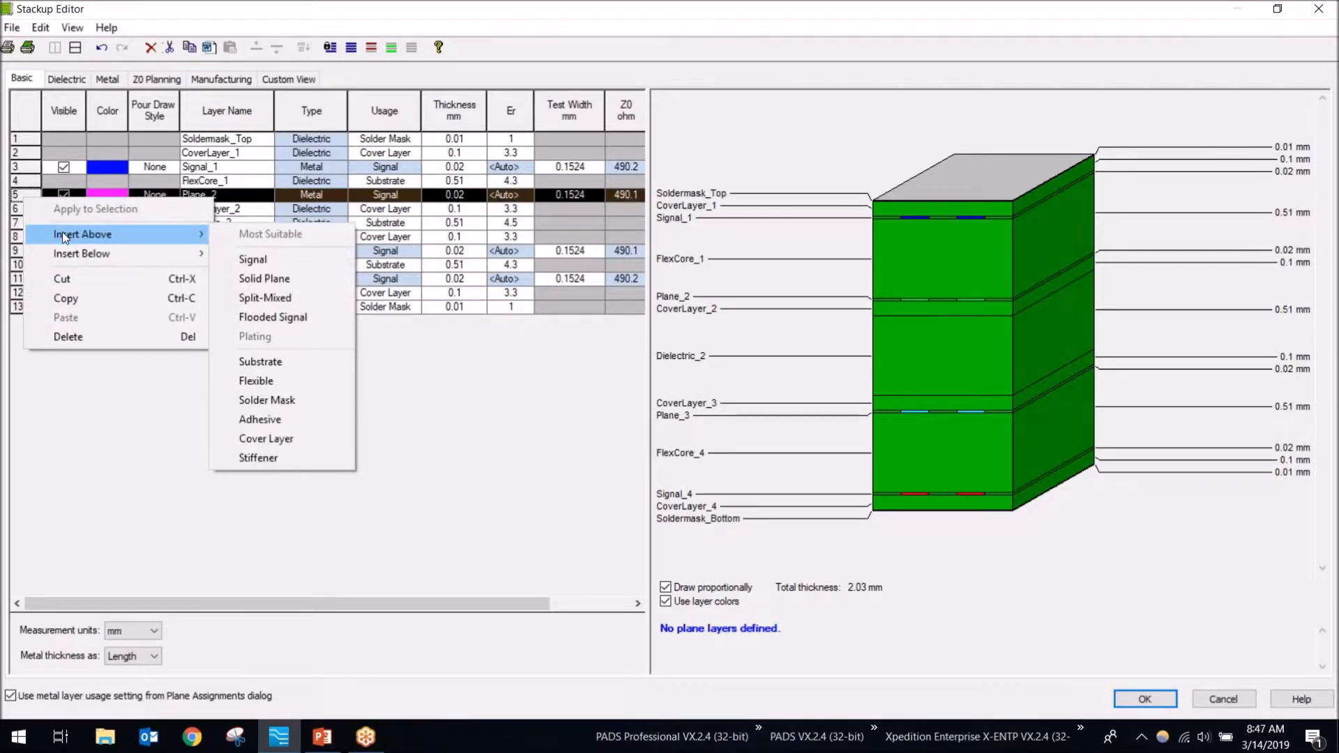
left_click(17, 208)
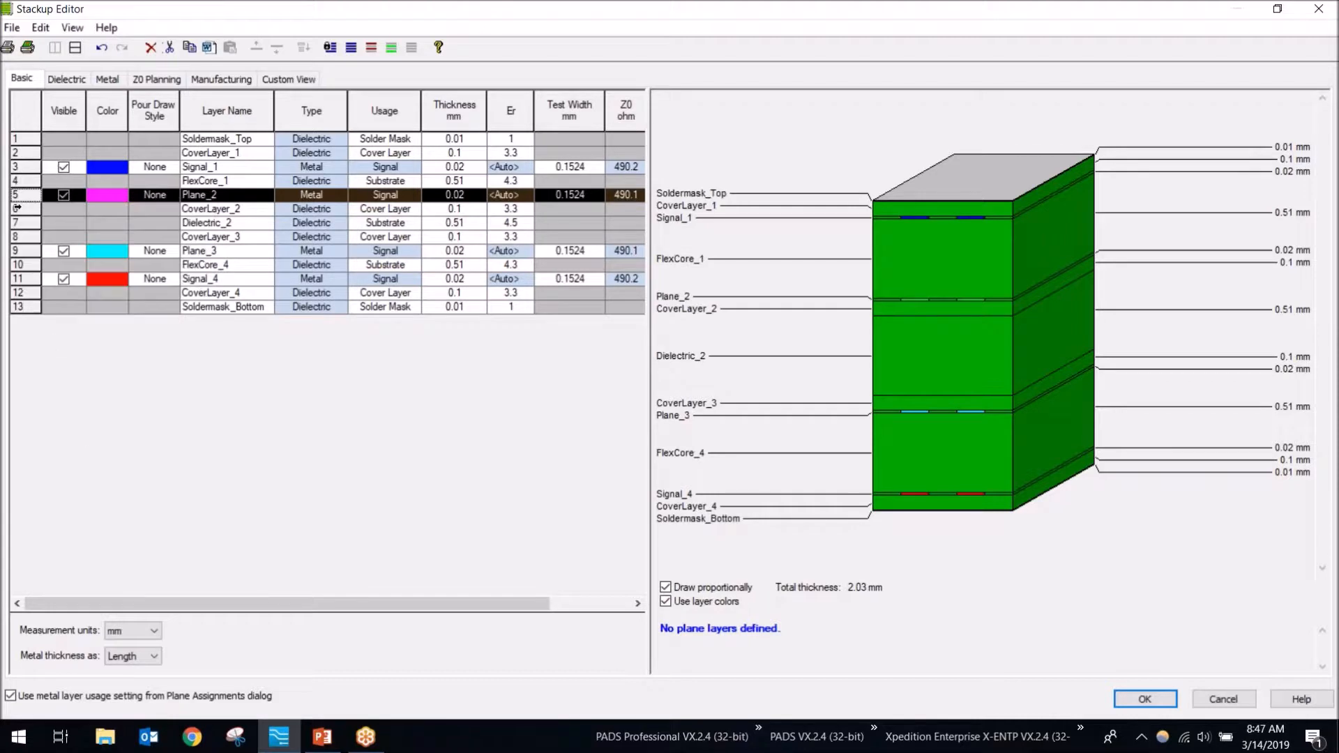
right_click(23, 195)
mouse_move(84, 235)
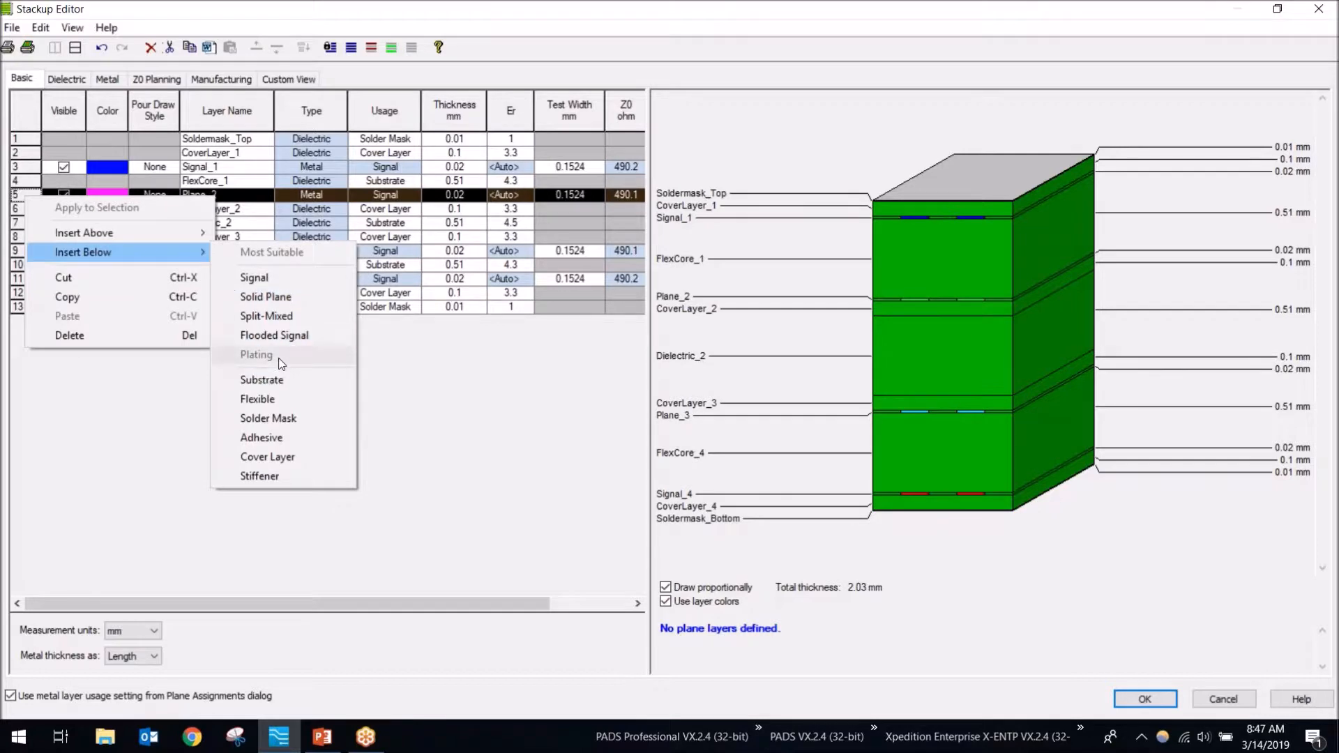
left_click(140, 451)
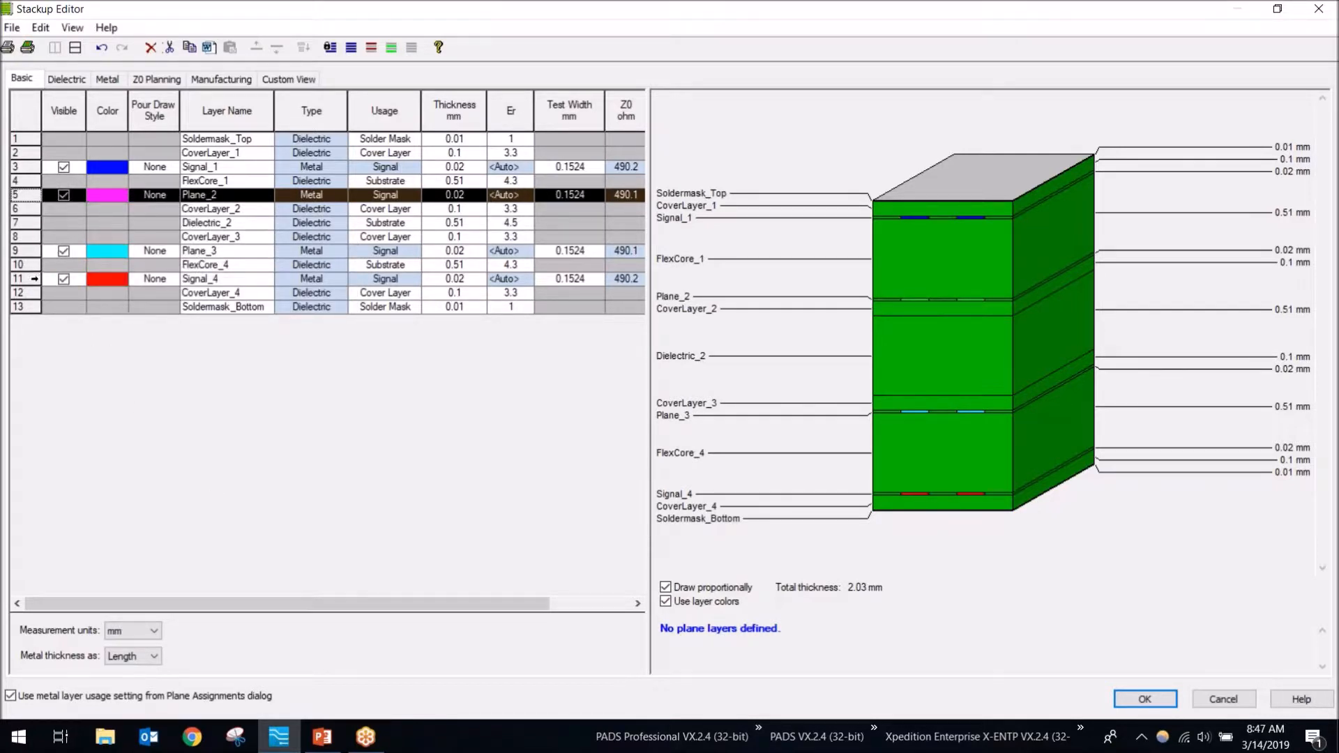
Step: Insert a Stiffener layer above Signal_4 in the stackup
right_click(29, 282)
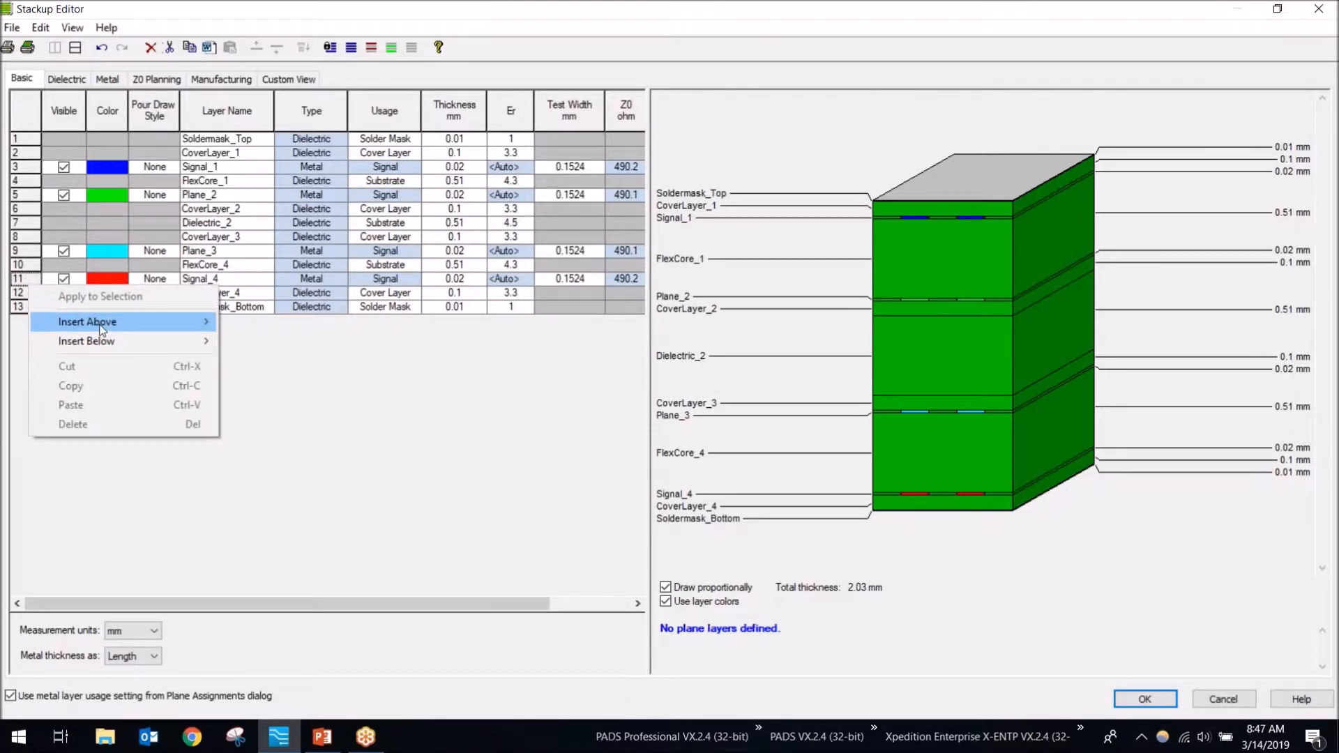
mouse_move(105, 322)
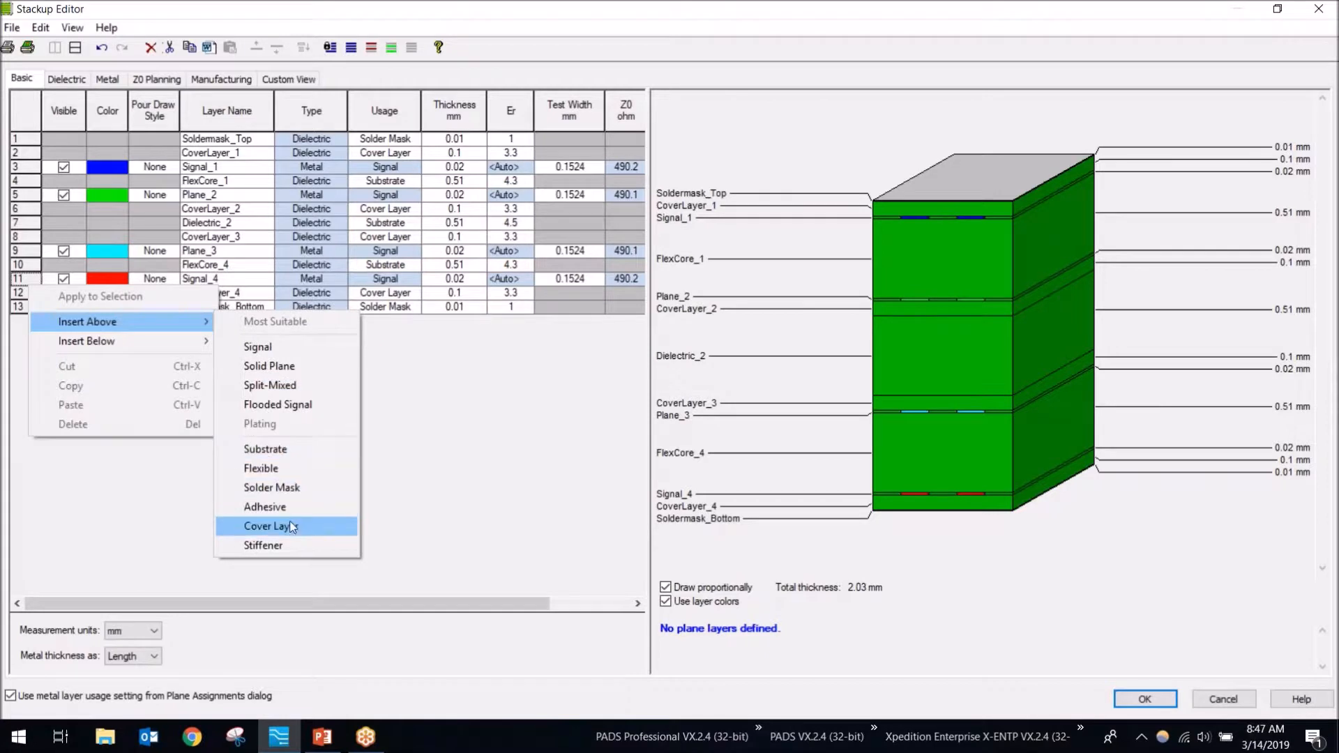
left_click(299, 546)
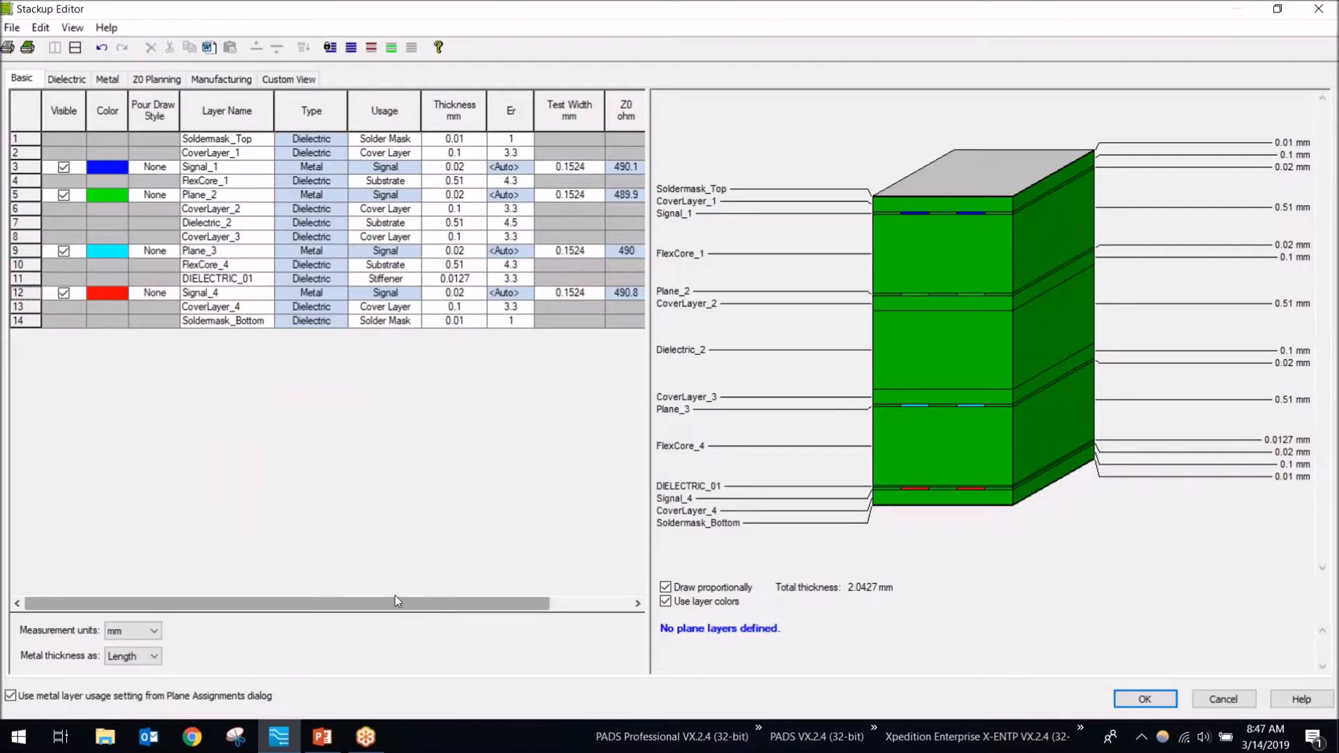
Step: Delete the stiffener layer just above Signal_4 from the stackup
right_click(27, 281)
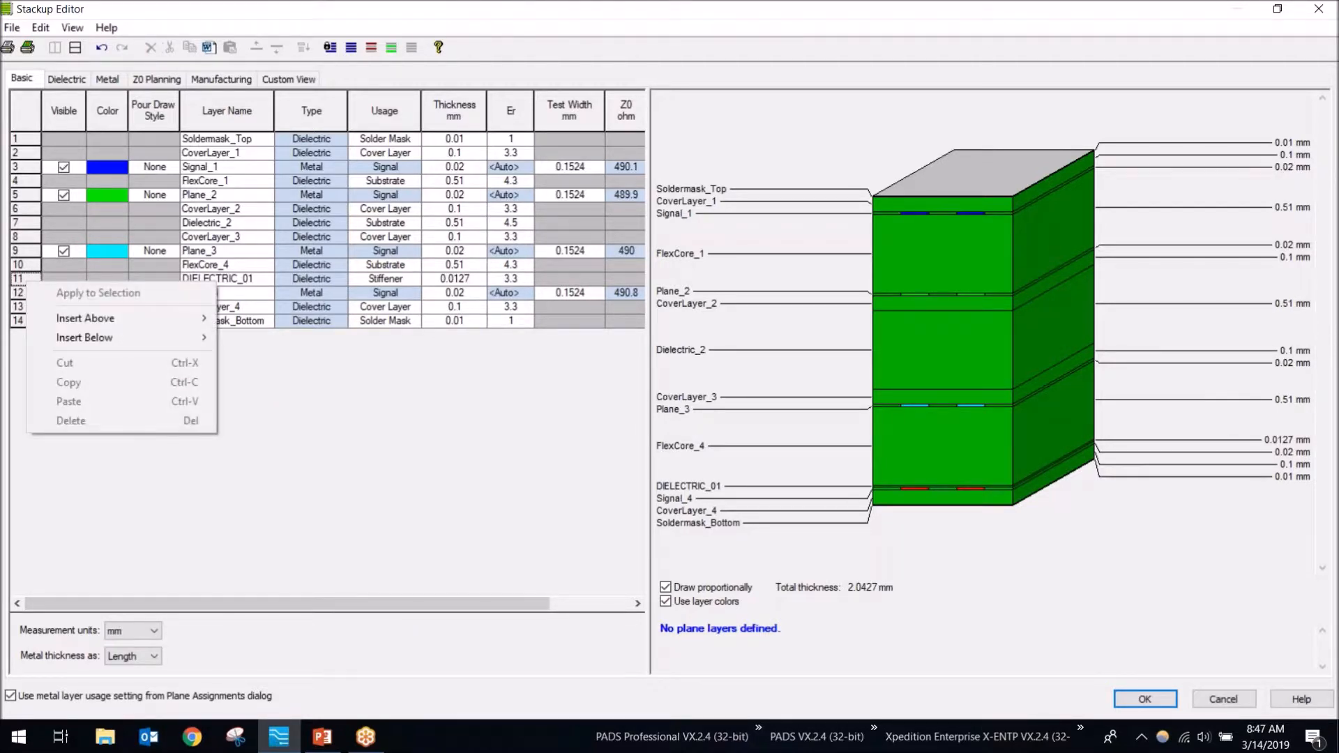
left_click(21, 280)
right_click(36, 277)
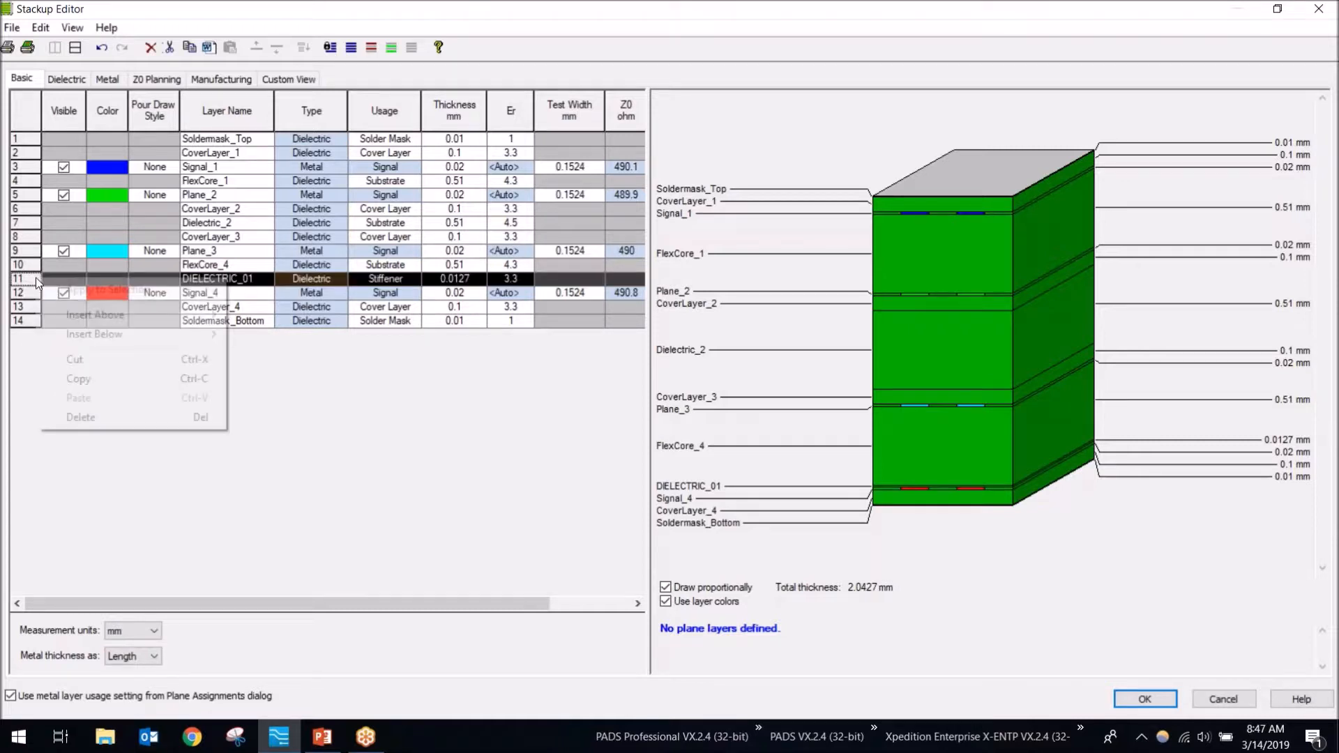
left_click(87, 419)
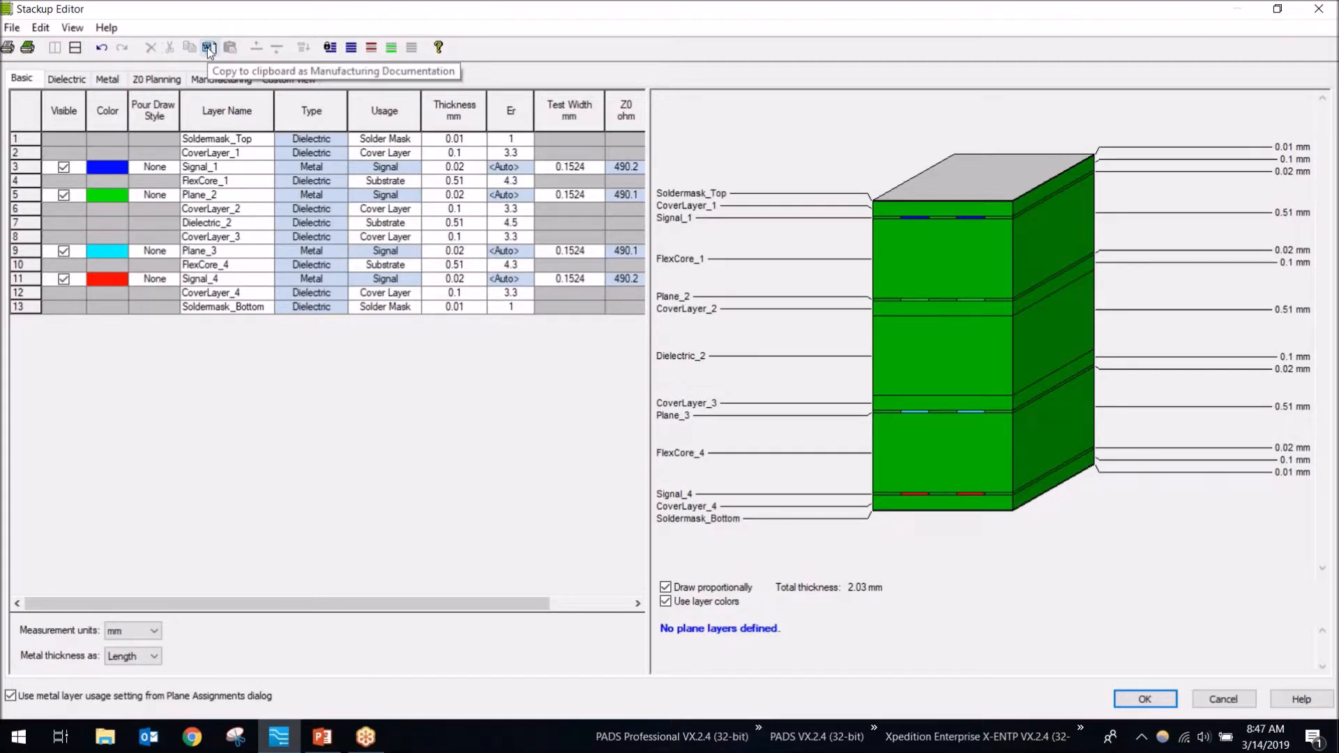
Step: Paste the stackup's manufacturing documentation into a new blank Word document, then return to the Stackup Editor
left_click(19, 736)
type("word")
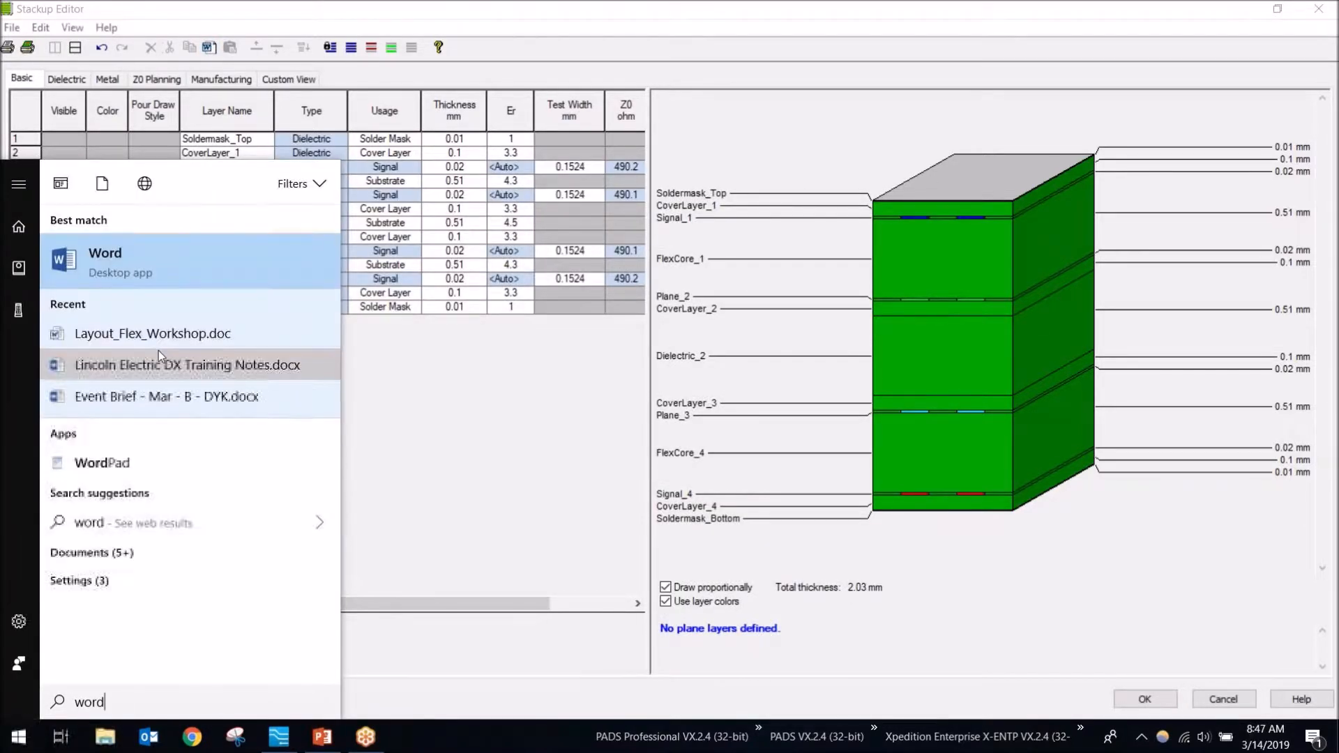
left_click(186, 254)
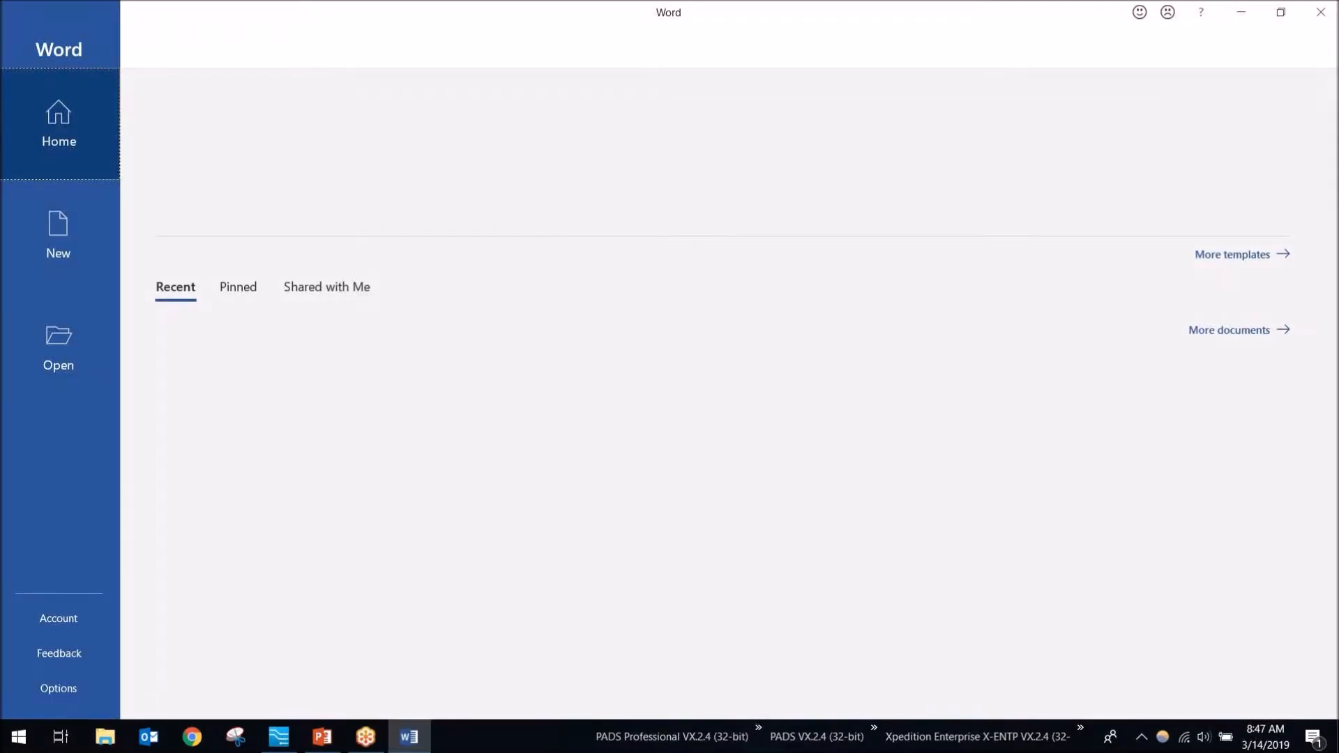
left_click(299, 163)
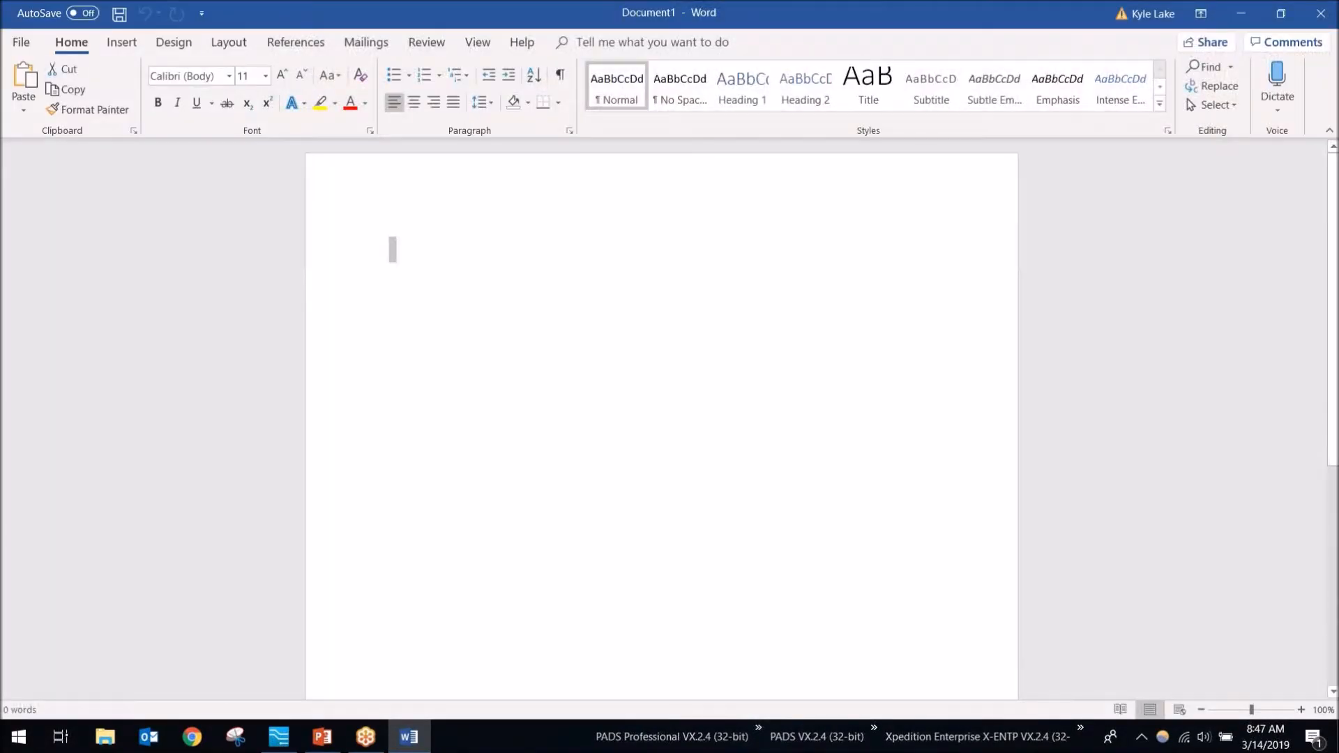
key("ctrl+v")
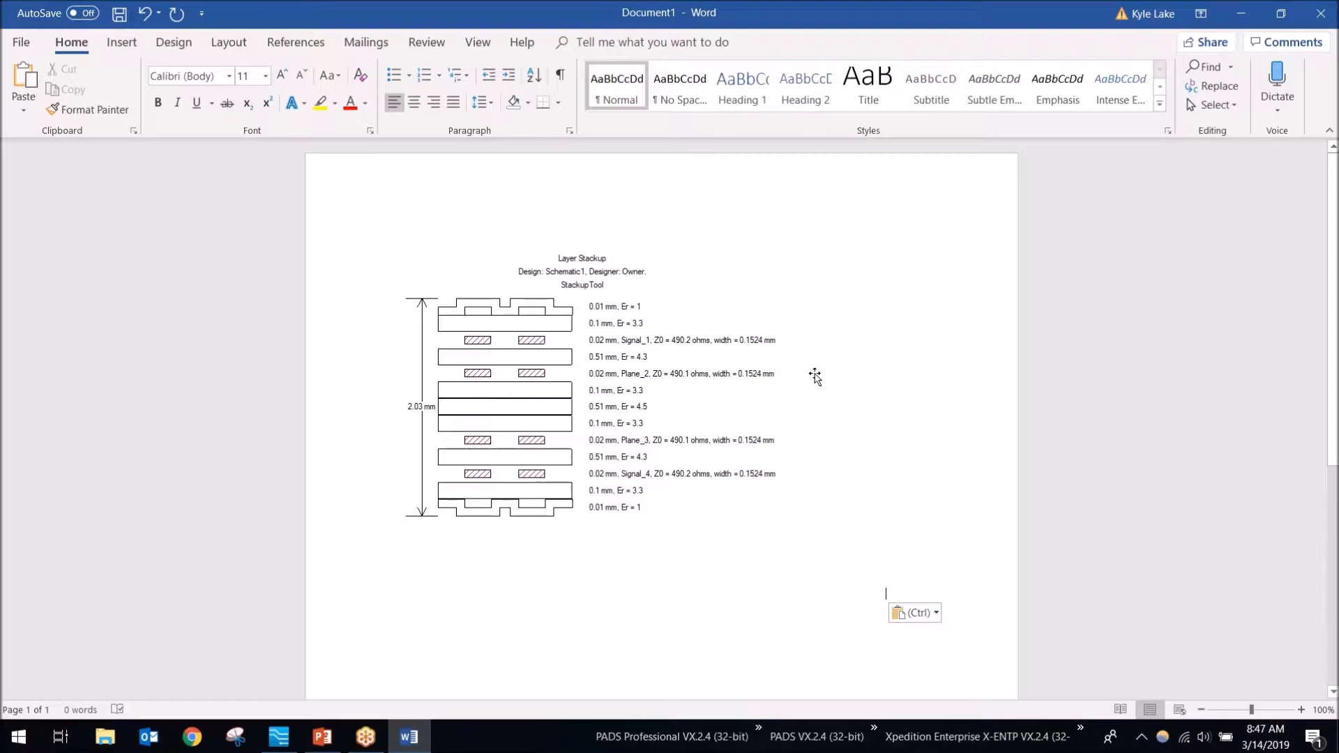
left_click(1247, 6)
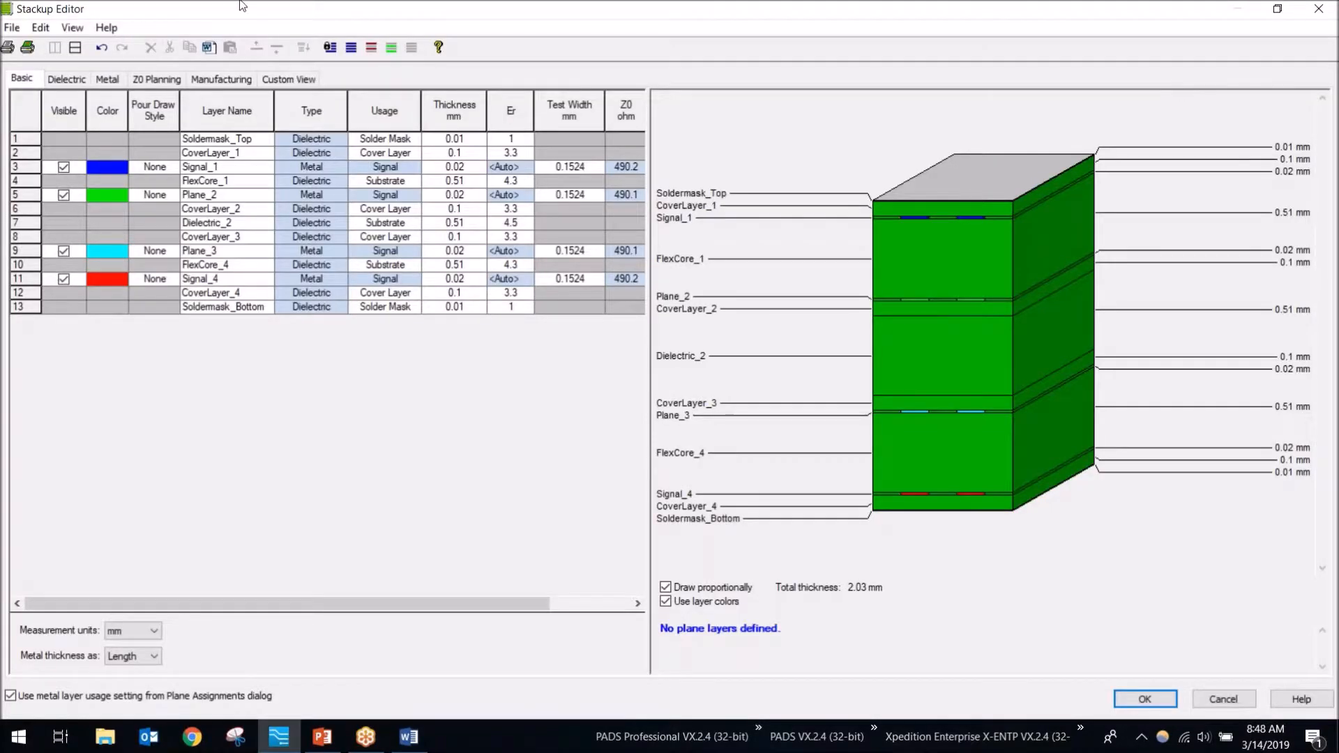
Step: Check the Stackup Editor's export option and close the editor, discarding the changes
left_click(12, 27)
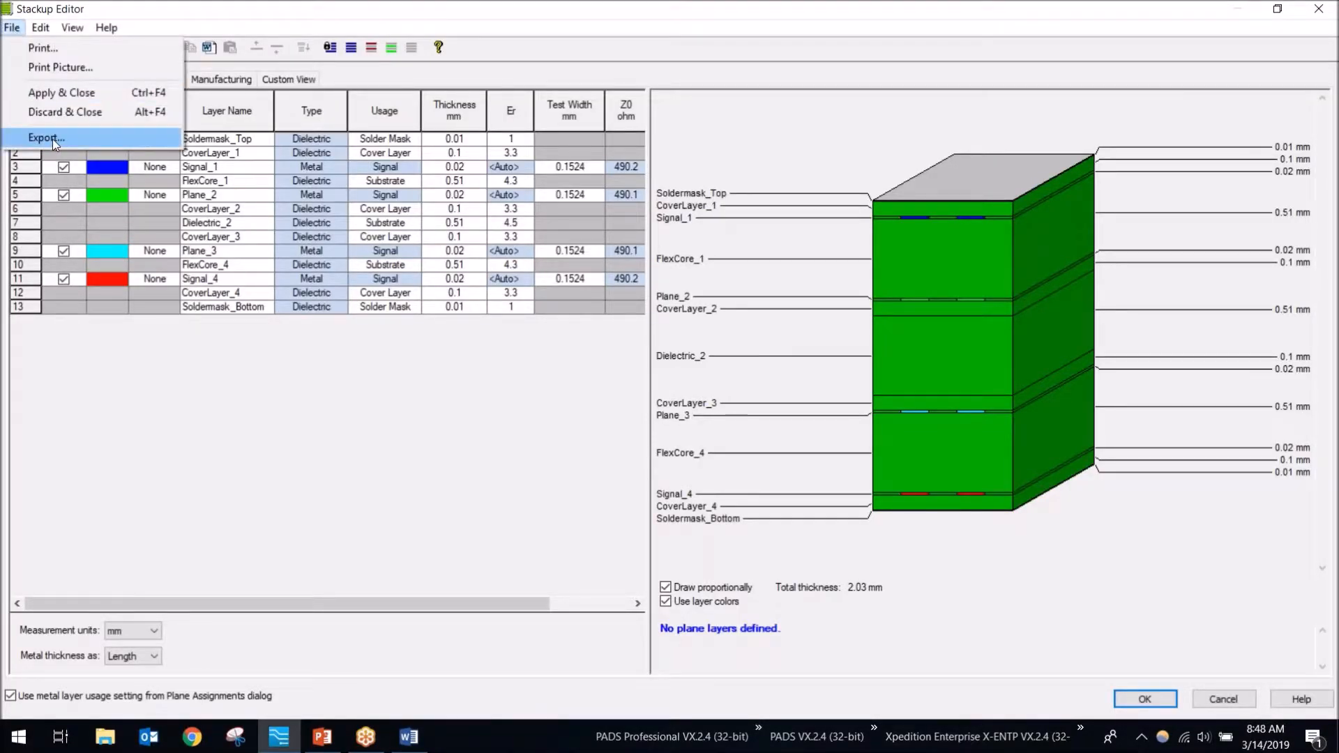
left_click(1142, 3)
left_click(1318, 8)
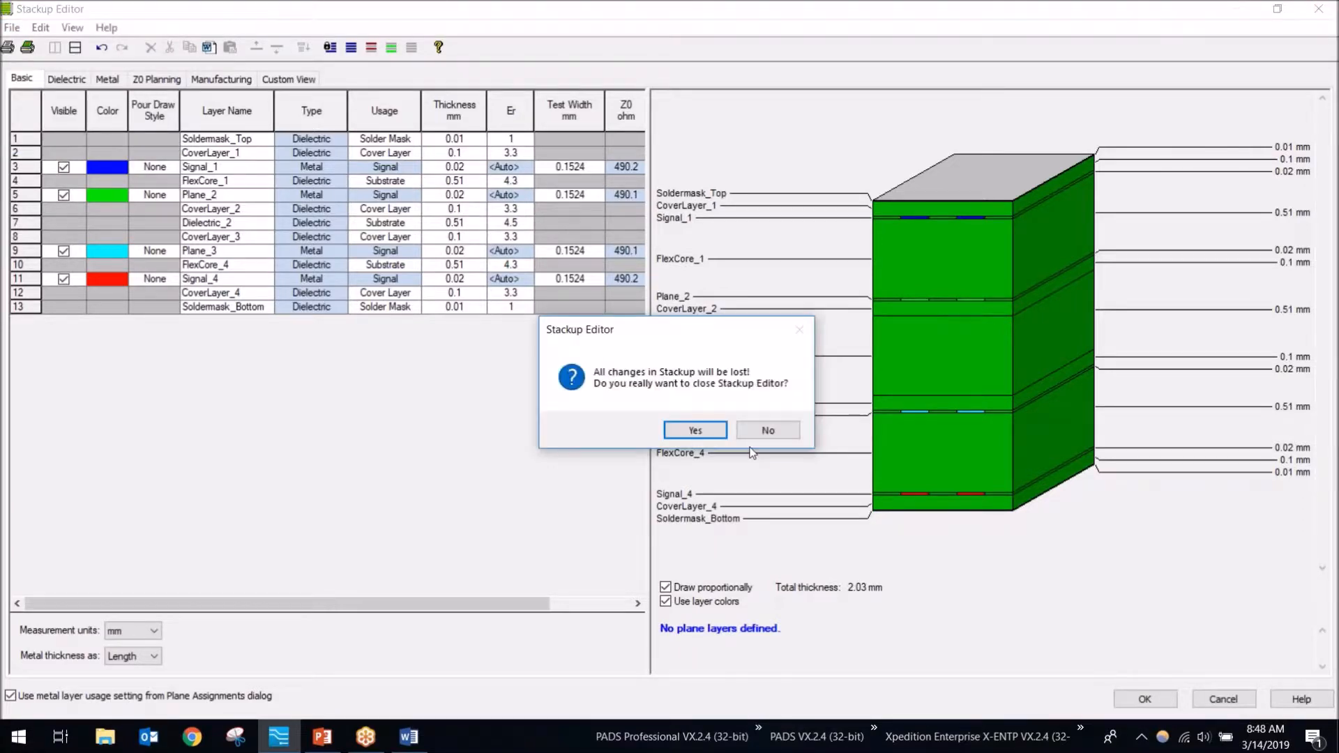
left_click(686, 432)
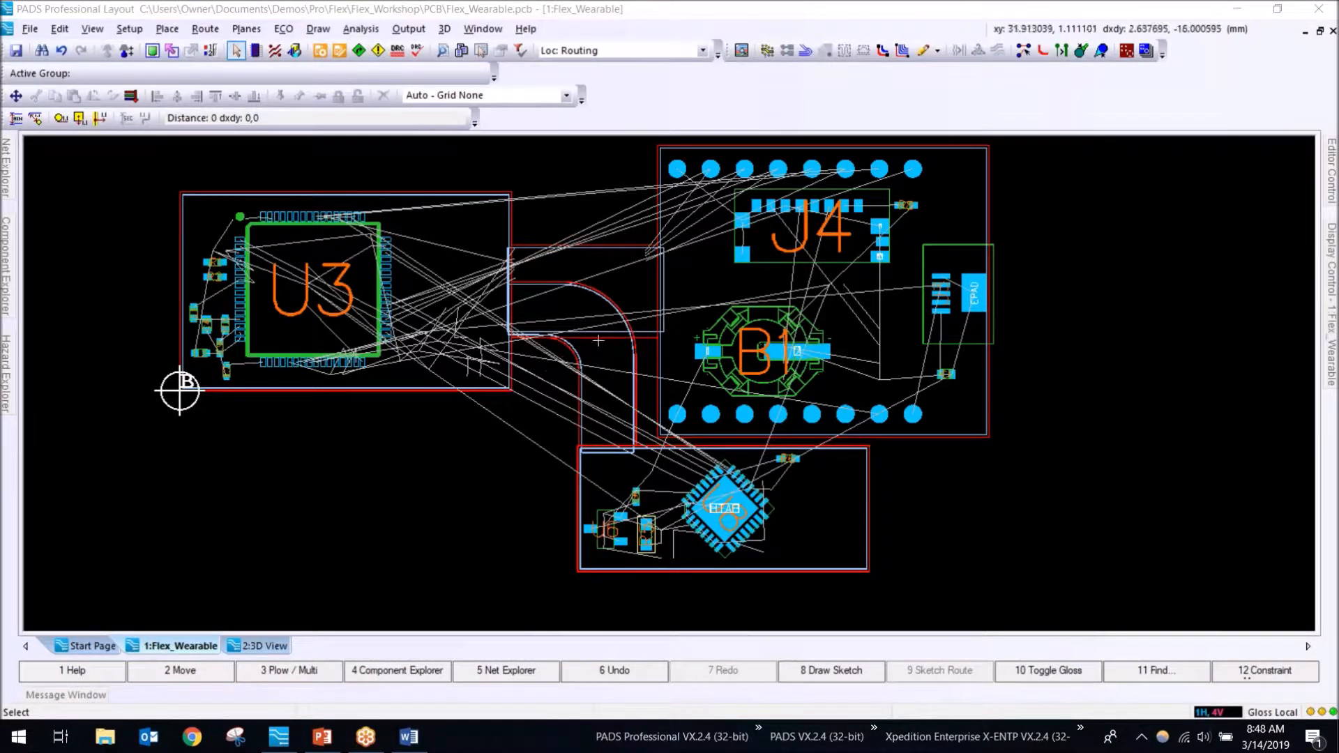
Step: Select the Teensy_Main rigid board outline around U3 in draw mode
scroll(527, 195, "up", 1)
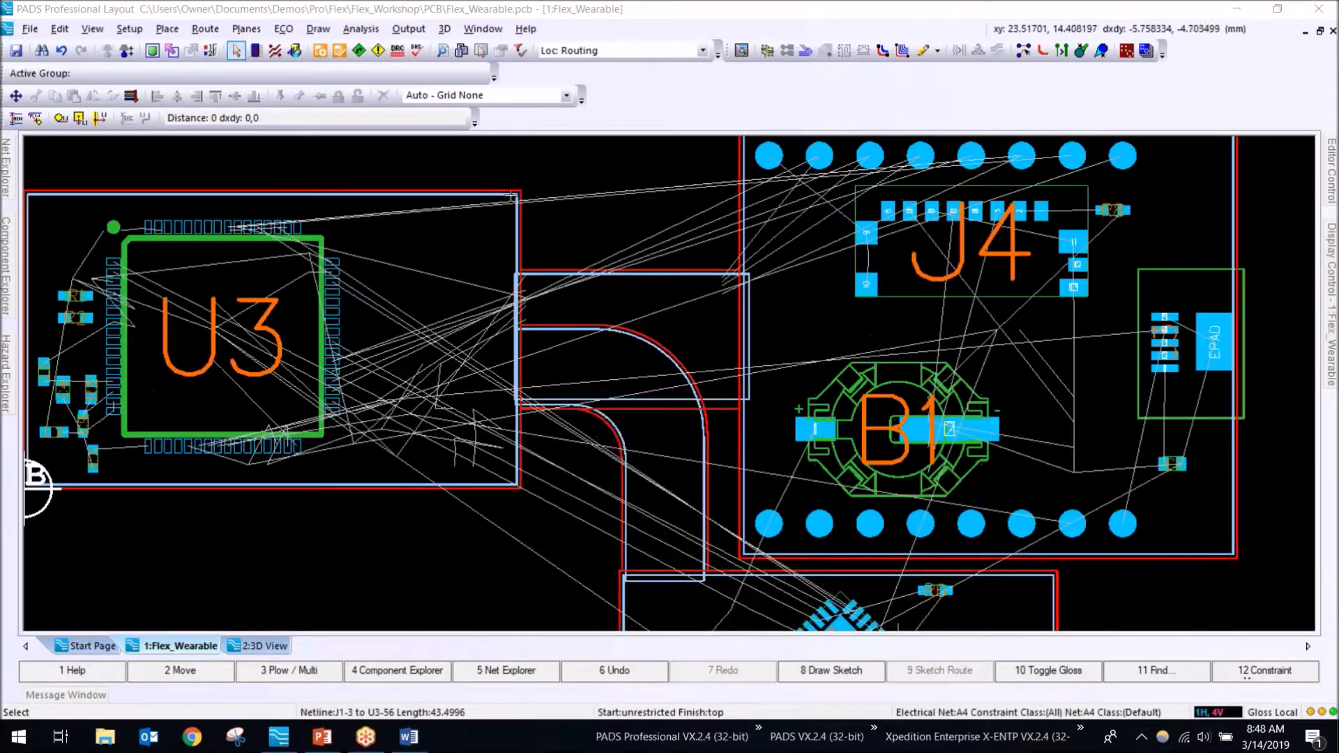
left_click(517, 236)
double_click(519, 235)
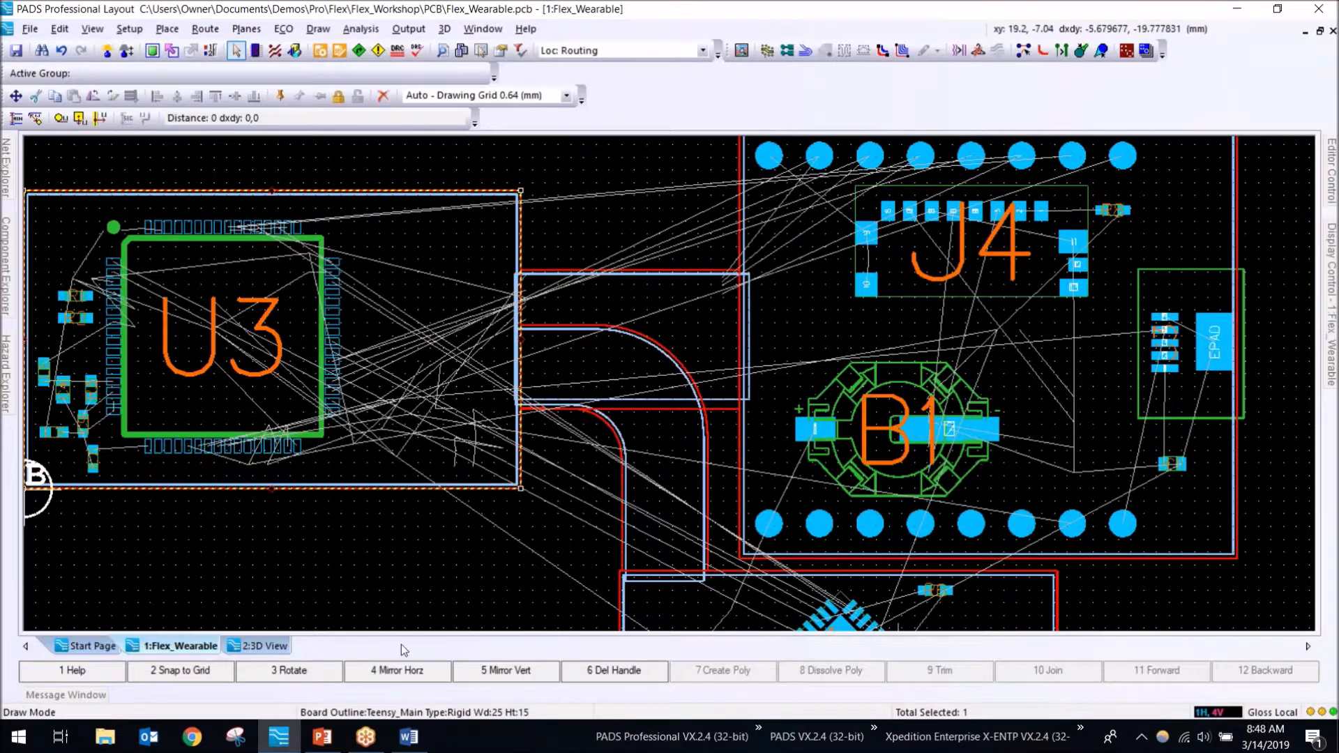
key("ctrl")
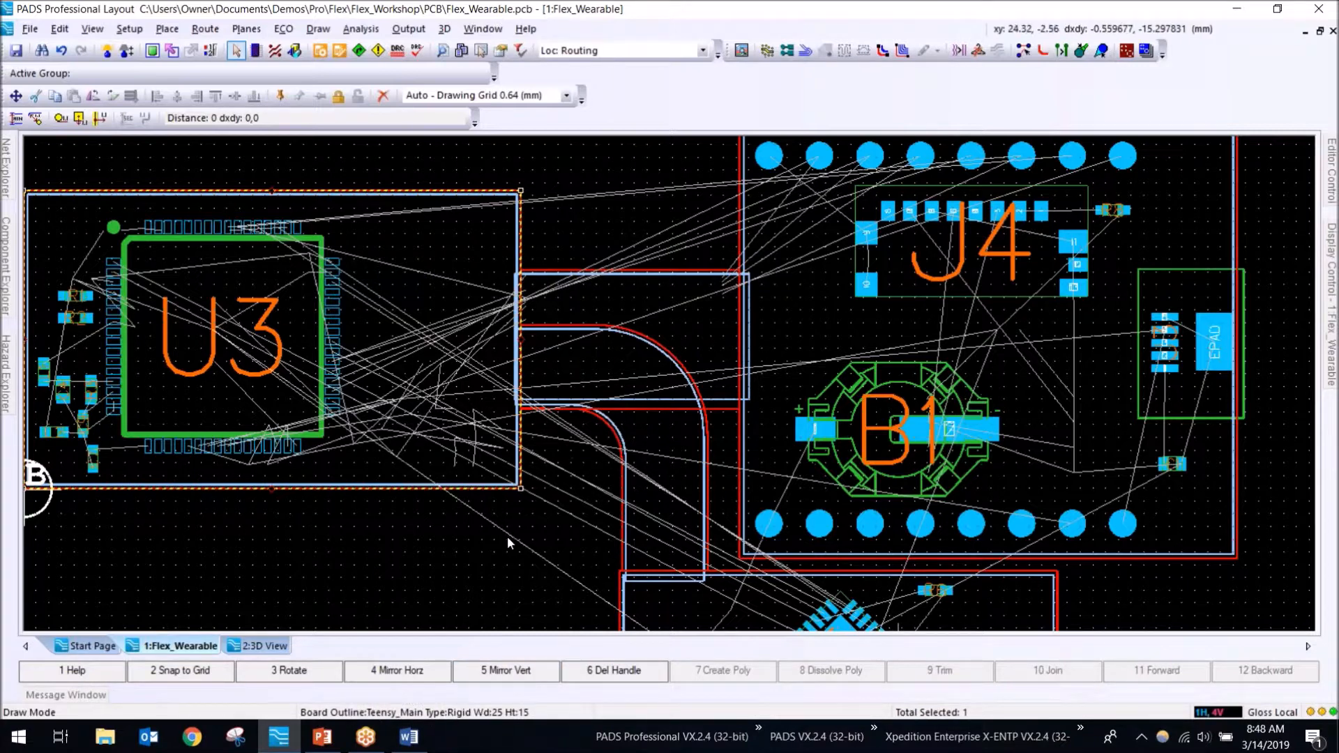
Step: Open the properties of the Connector_Board outline around J4 and B1 and check the available board types
left_click(741, 167)
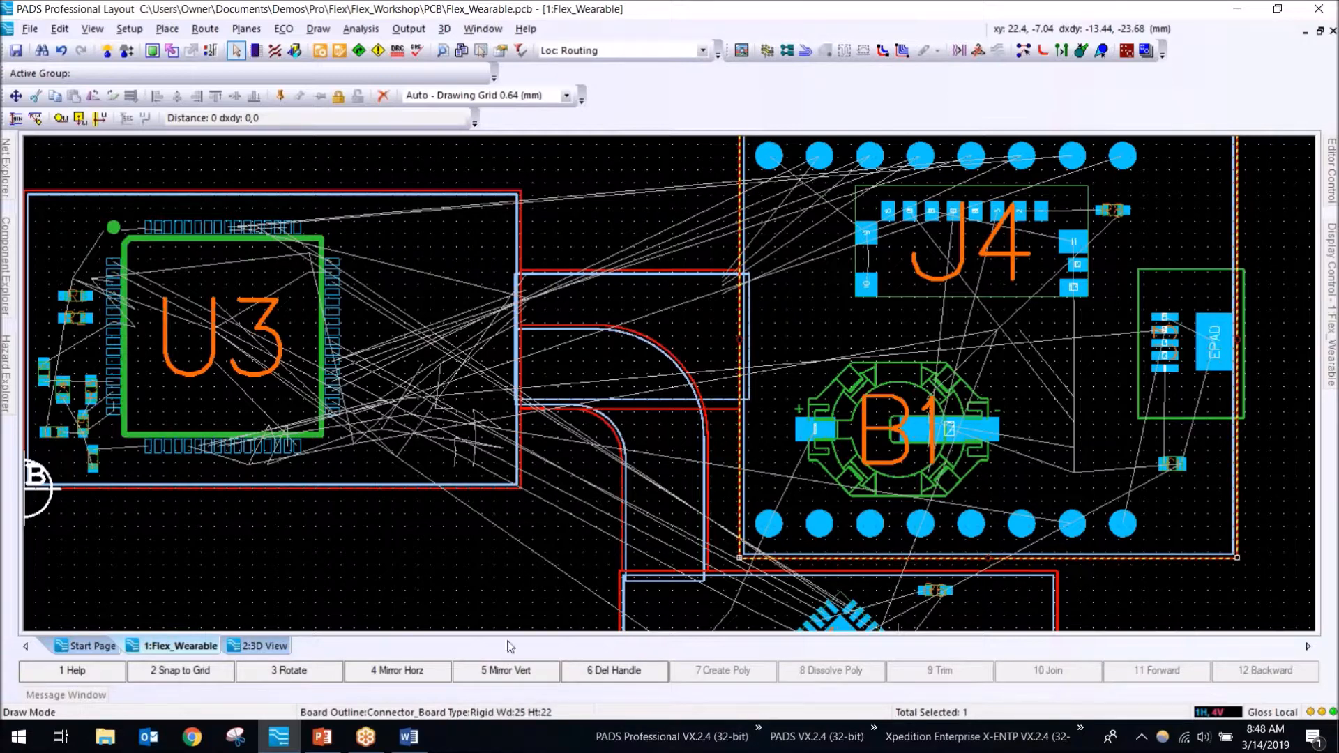
double_click(740, 167)
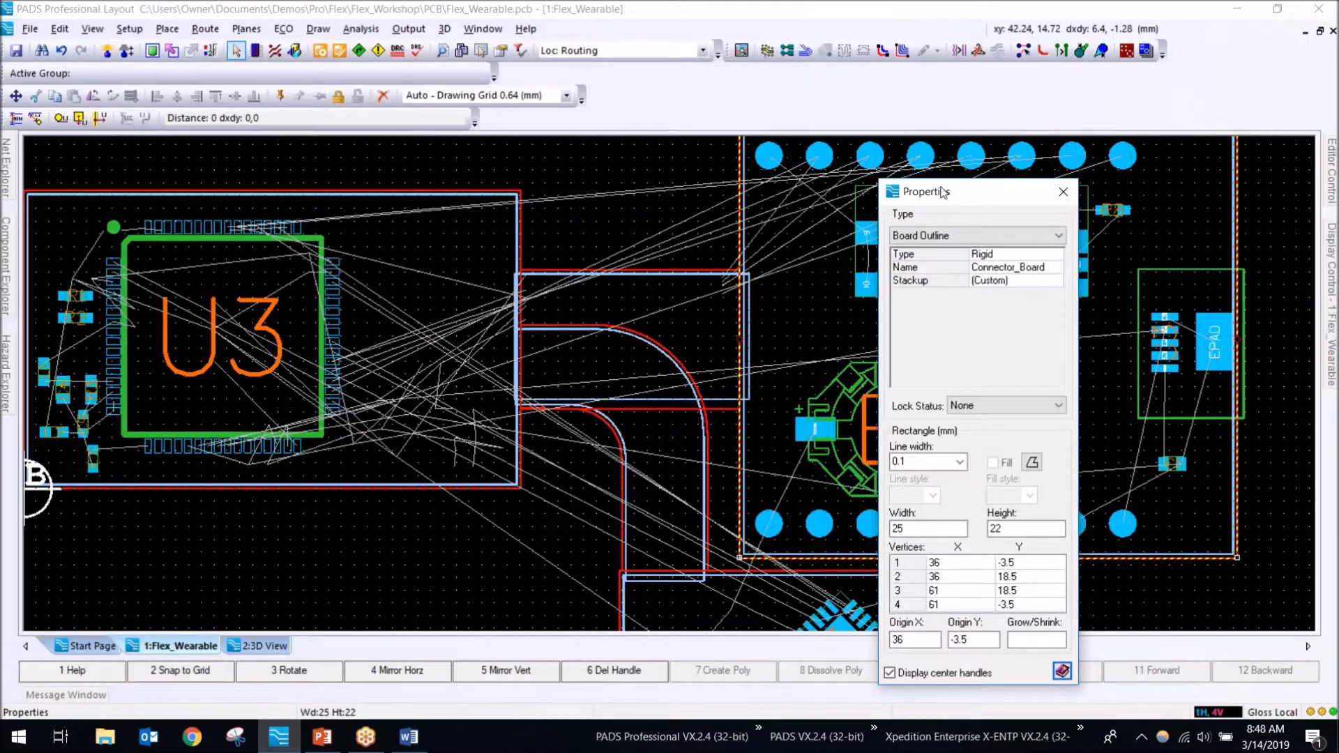
left_click_drag(946, 196, 916, 161)
left_click(986, 220)
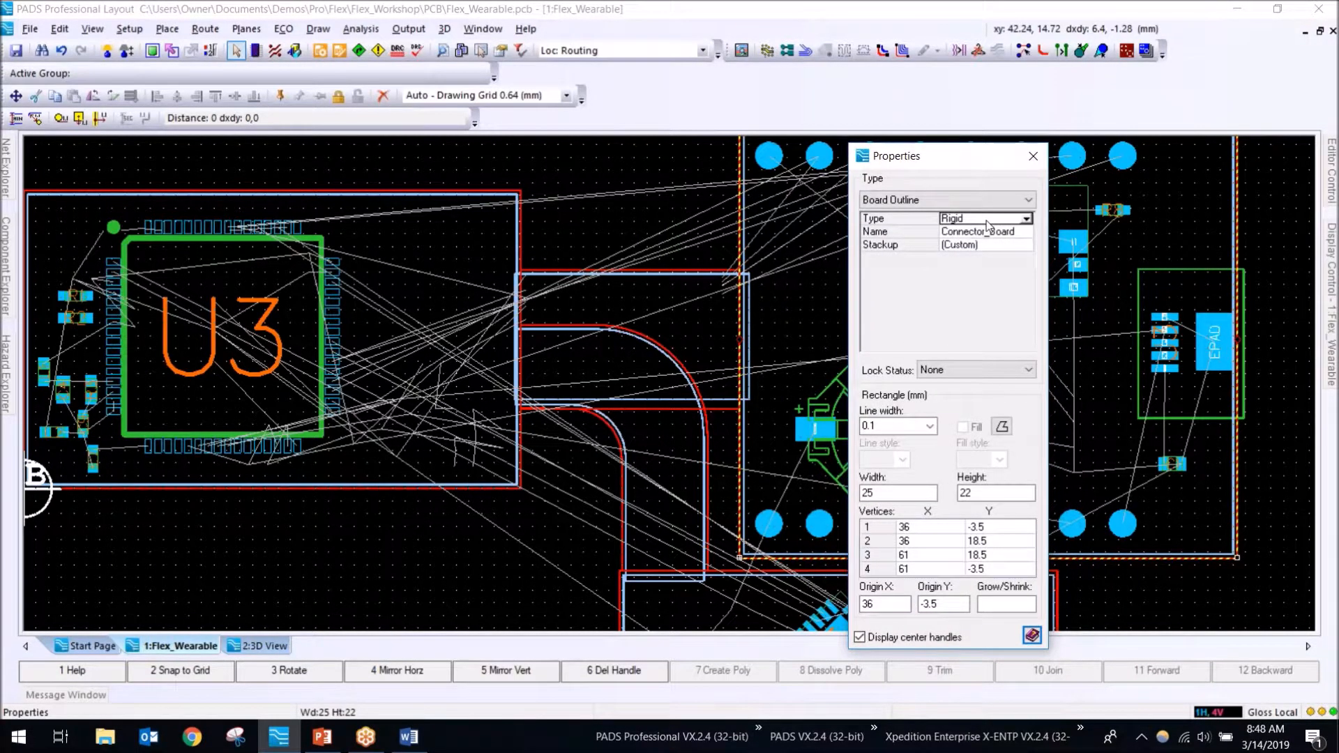
left_click(1028, 220)
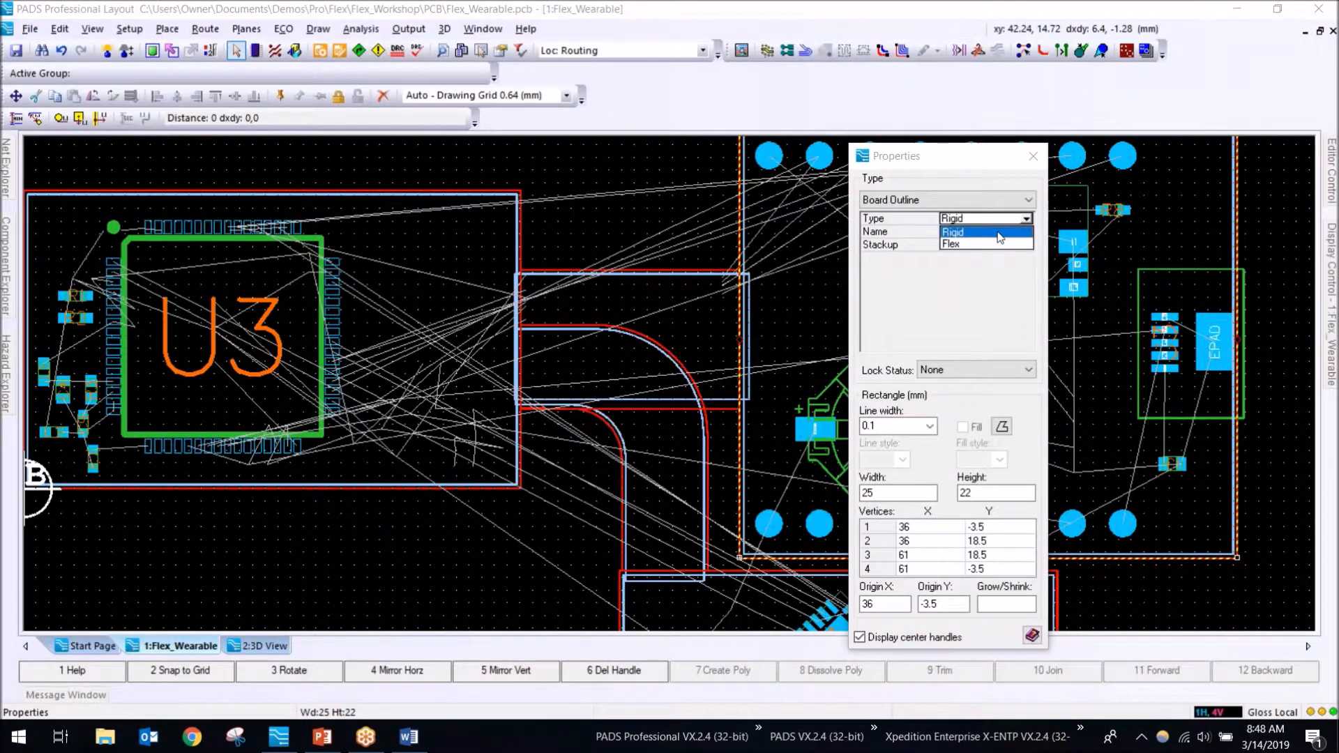
left_click(978, 315)
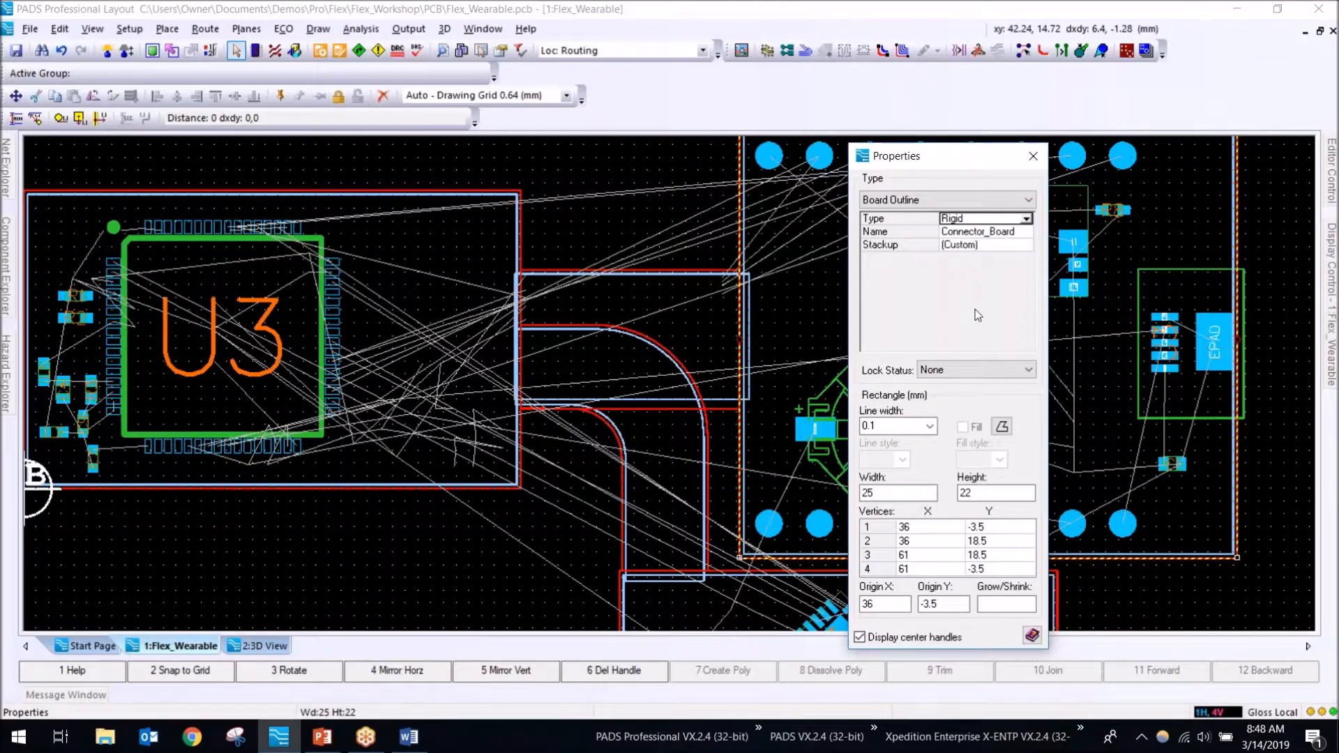
Step: Open the custom stackup layer selection for the Connector_Board outline and enlarge the dialog to show the whole list
left_click(994, 245)
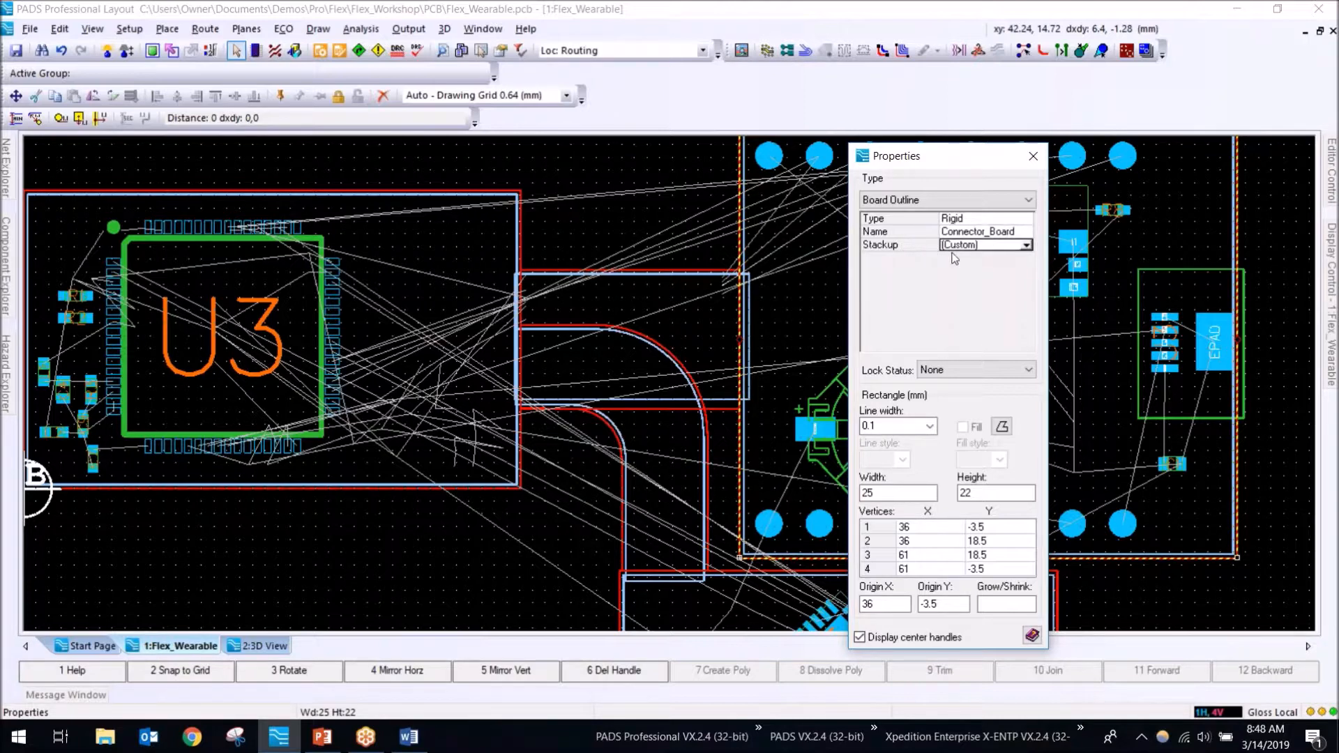
left_click(1026, 244)
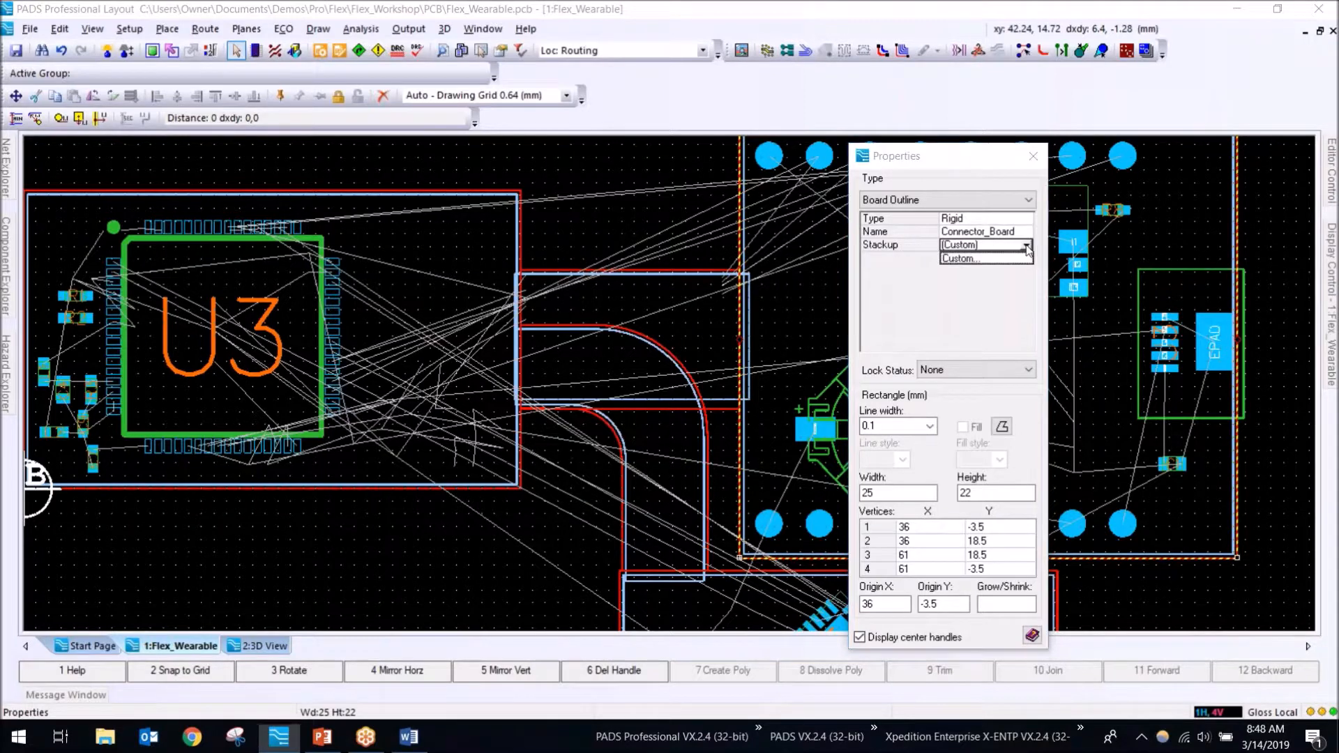
left_click(967, 259)
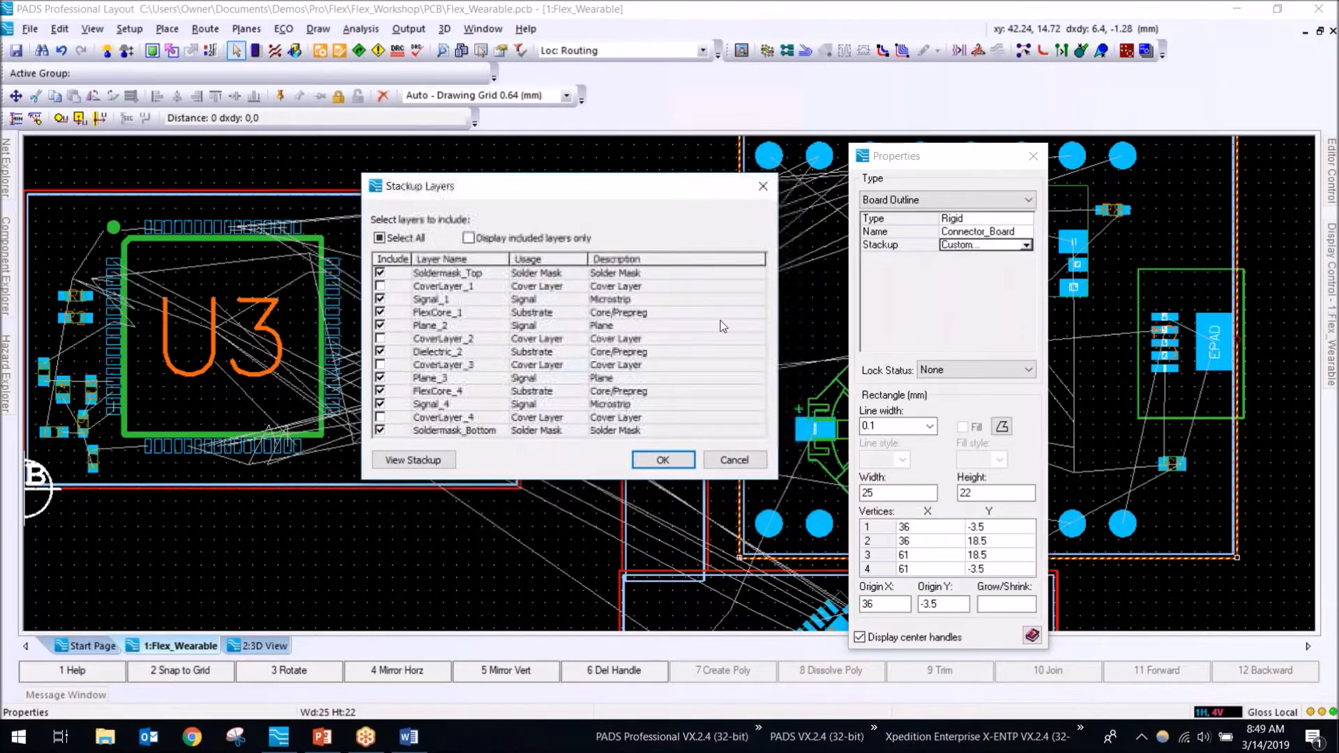
left_click_drag(777, 479, 844, 600)
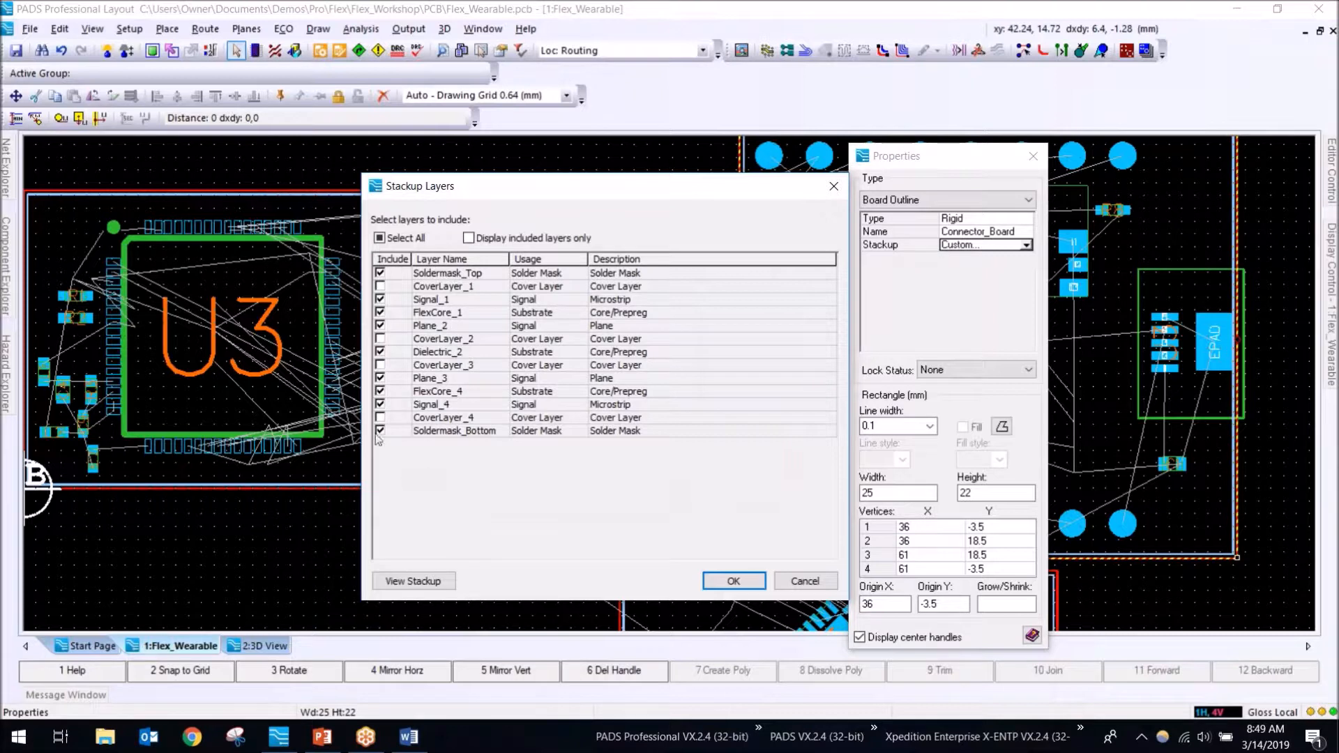
Step: Try including CoverLayer_1 and CoverLayer_2 in the Connector_Board stackup, then exclude both again
left_click(380, 286)
left_click(381, 339)
left_click(381, 339)
left_click(380, 287)
Step: List only the included layers, view the Connector_Board stackup cross-section, and close the dialogs without changing the outline
left_click(512, 239)
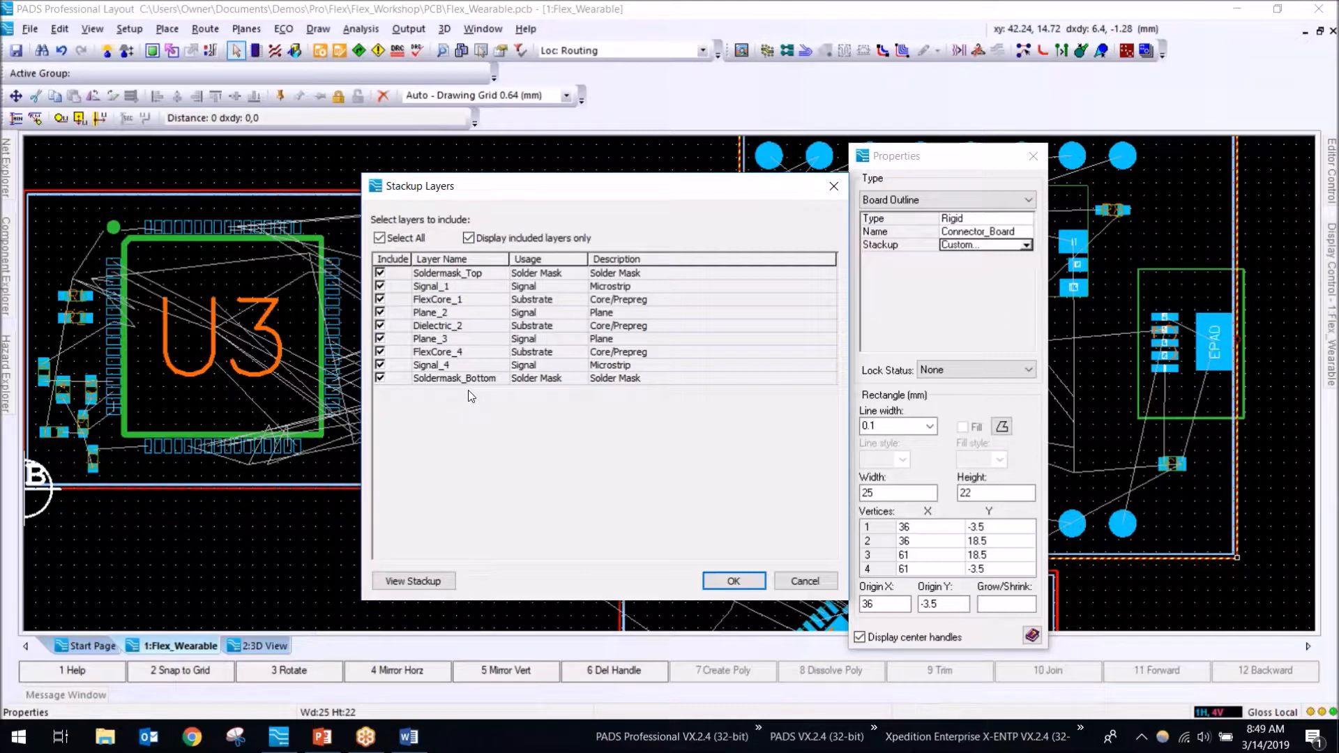
left_click(420, 582)
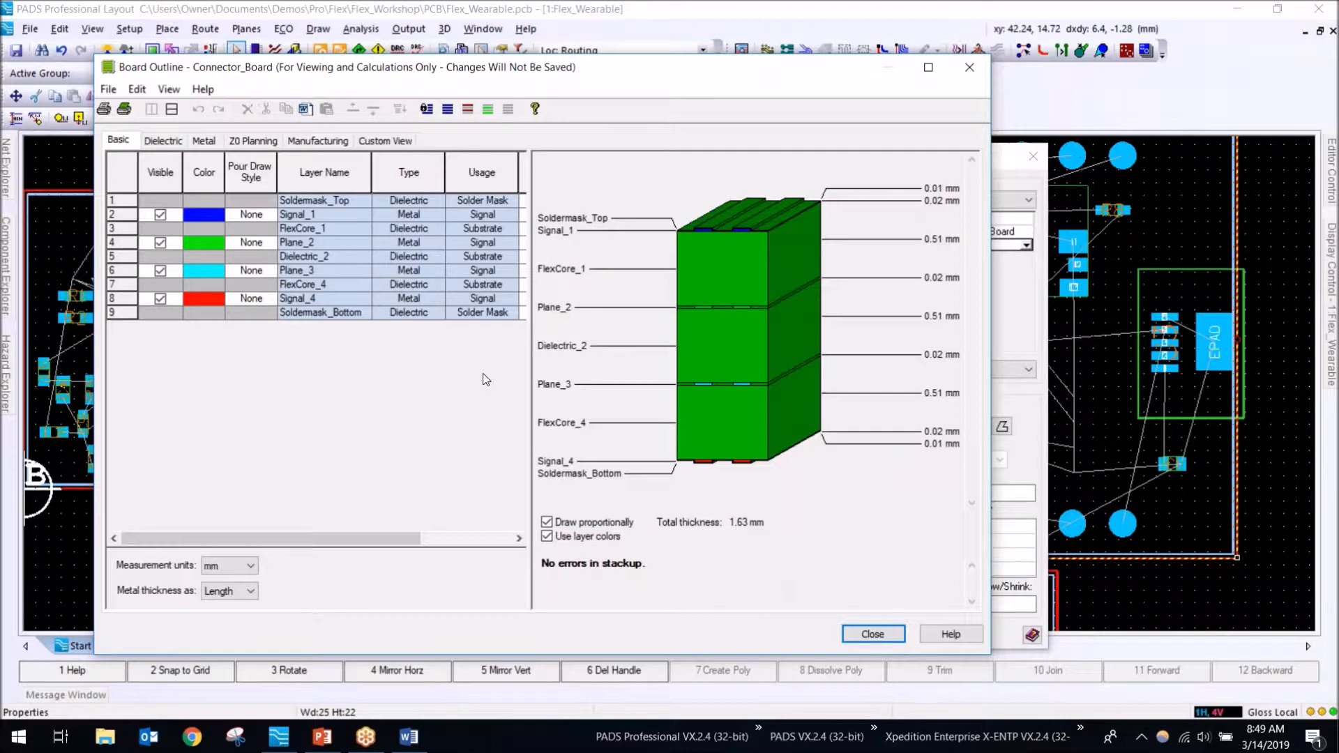
left_click(969, 67)
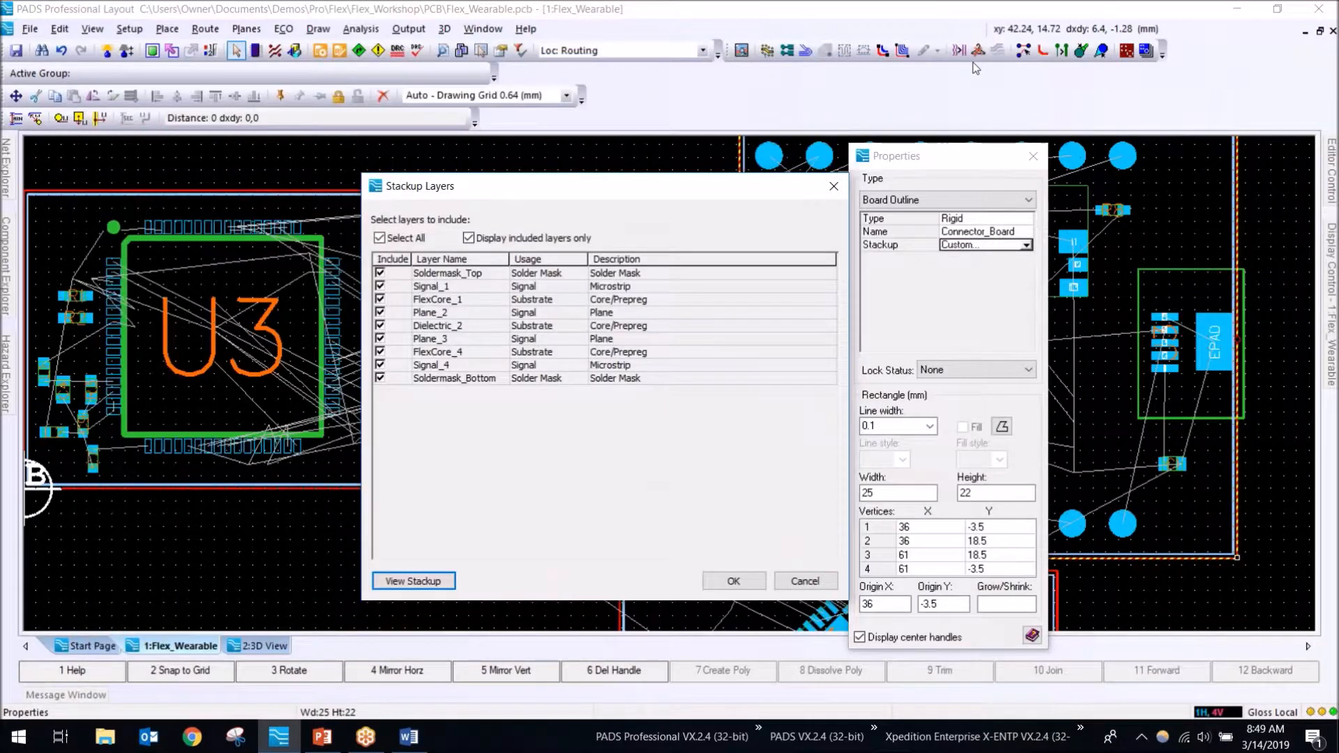
left_click(833, 188)
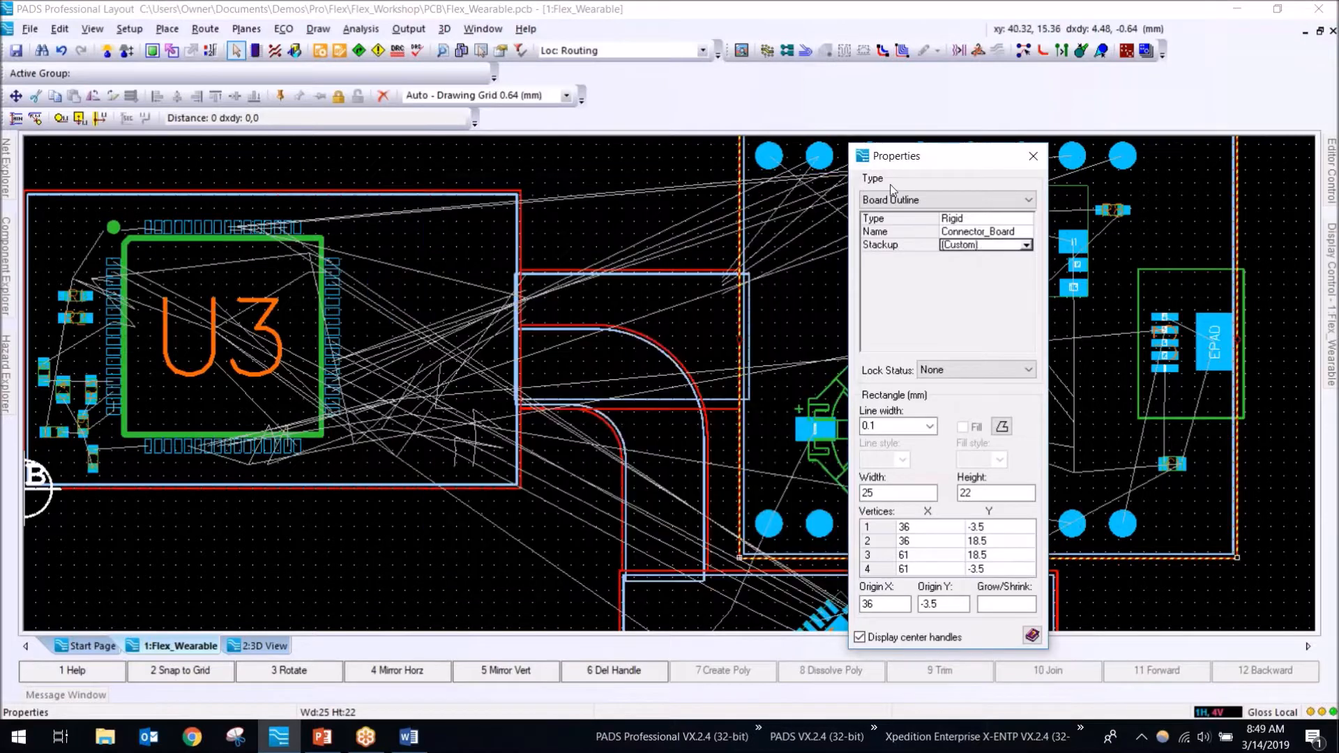
left_click(1034, 157)
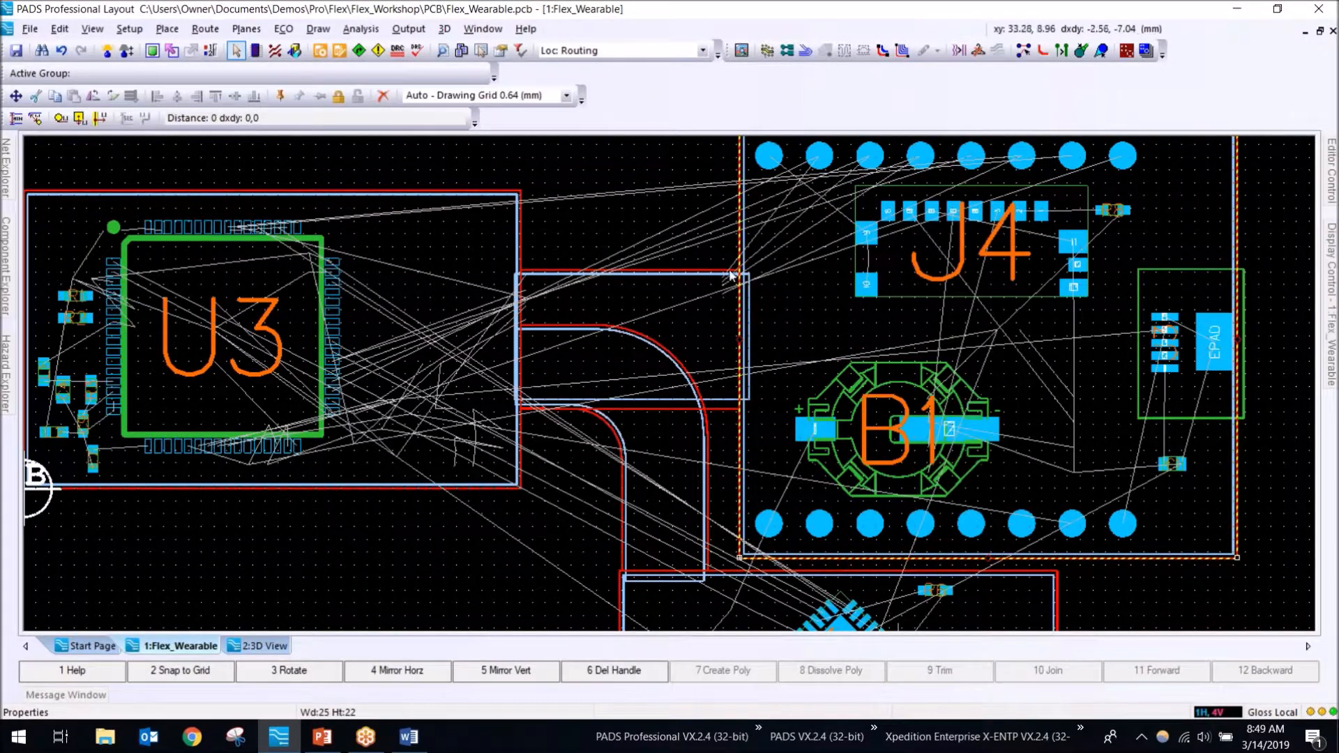
key("Escape")
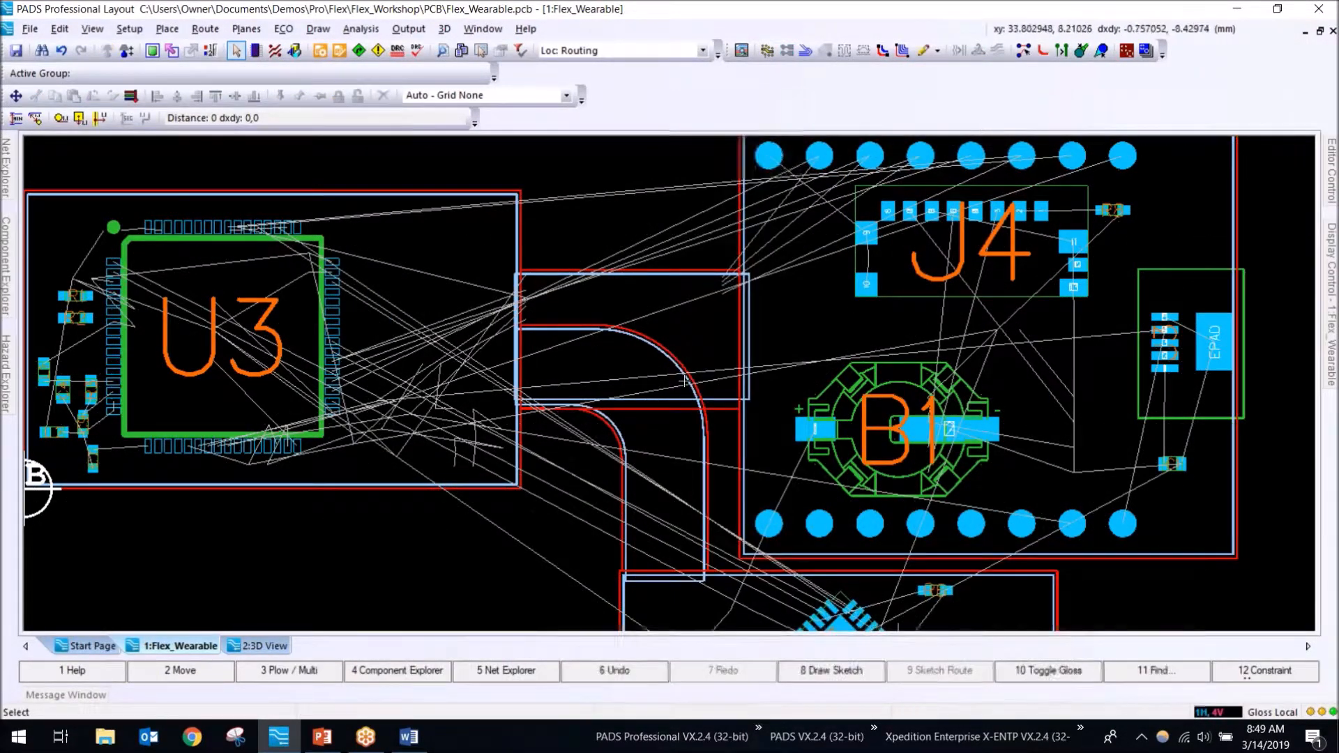
Step: Select the curved Flex_Connector board outline in draw mode and open its custom stackup layer selection from its properties
left_click(710, 452)
left_click(710, 452)
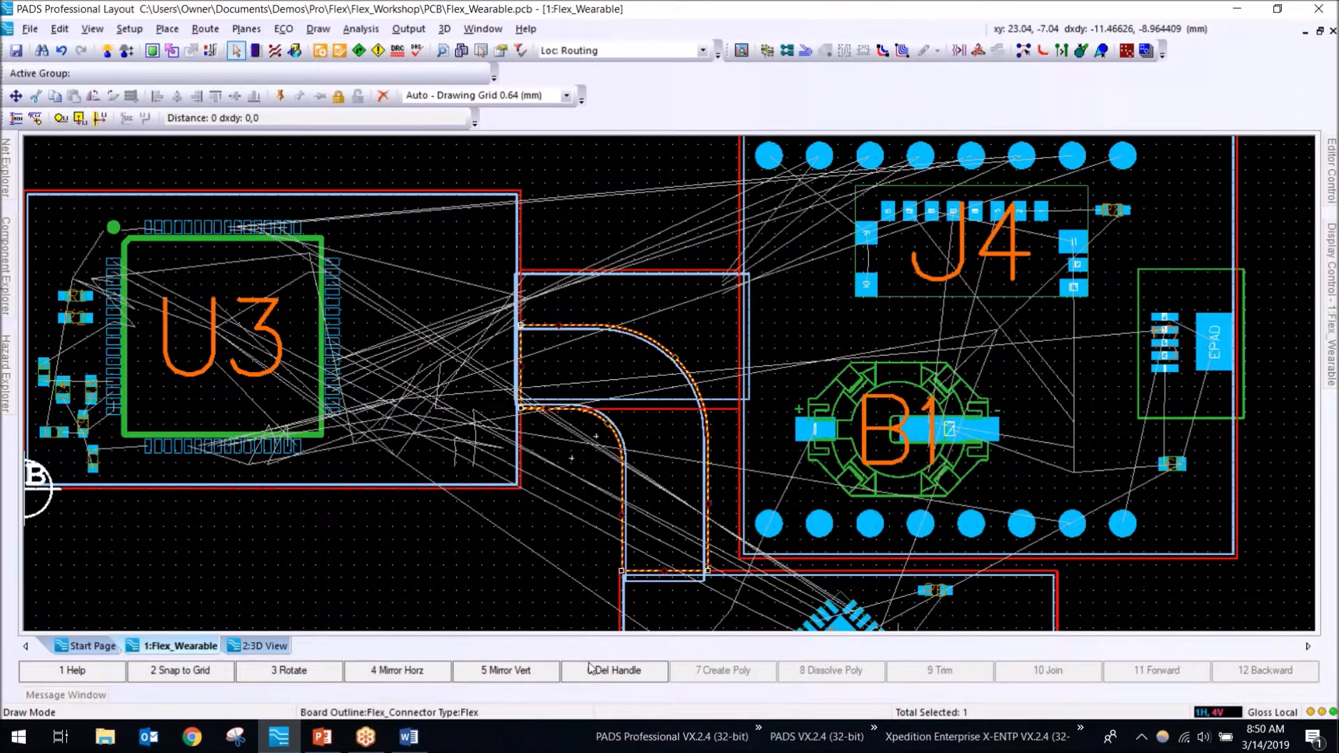
double_click(708, 432)
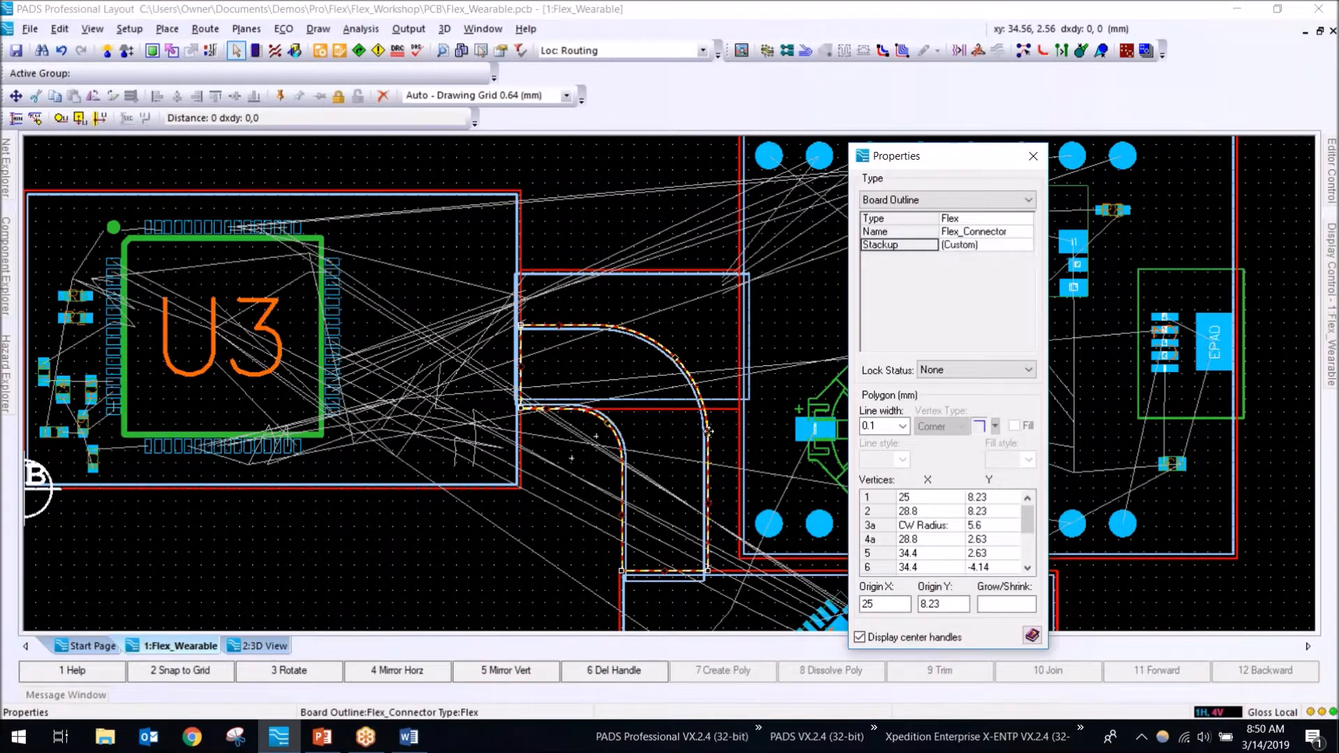
left_click(1006, 246)
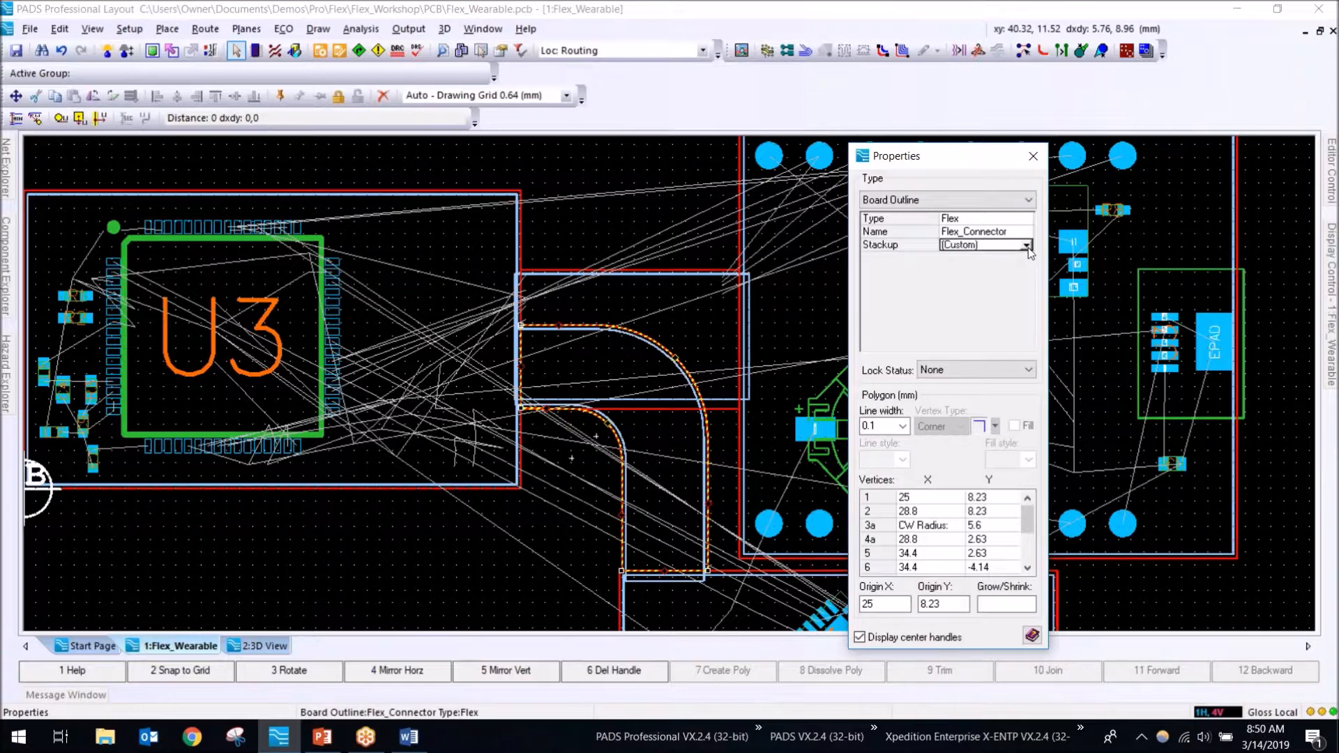
left_click(1006, 246)
left_click(989, 259)
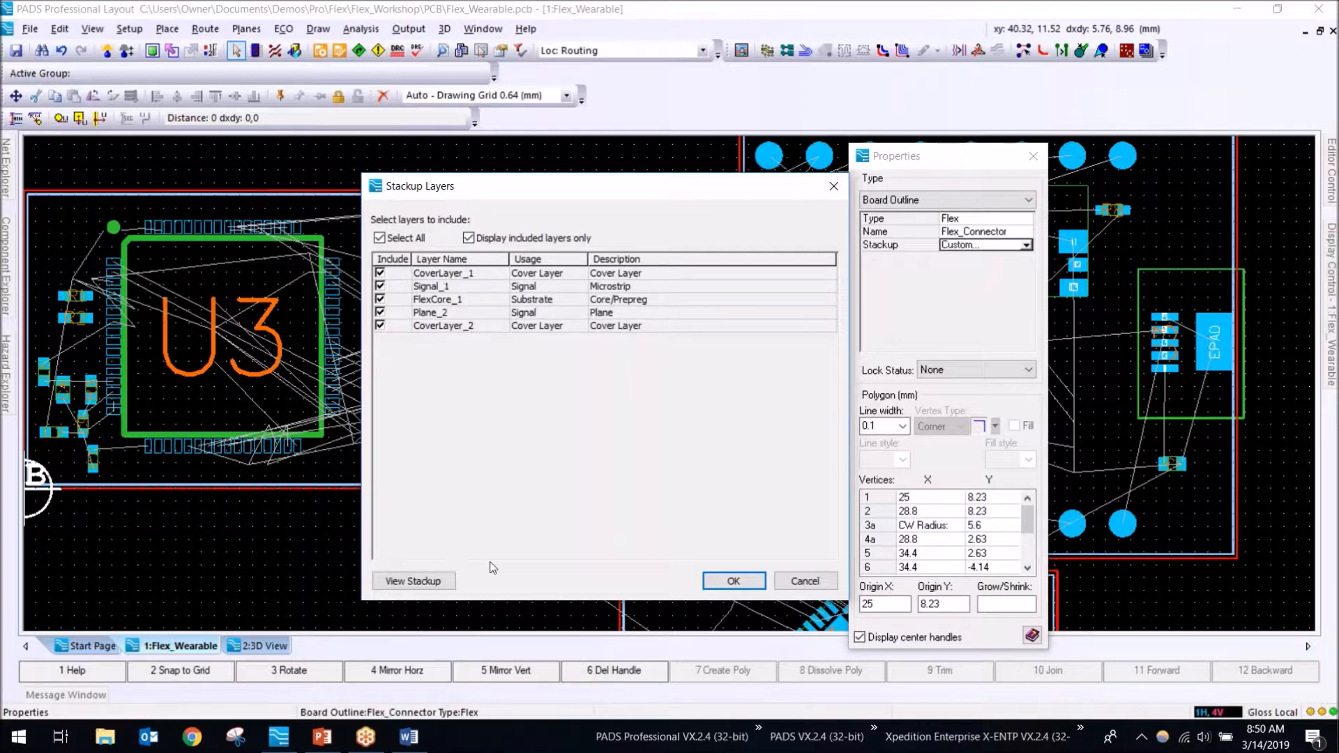
Step: View the Flex_Connector stackup cross-section, then close the stackup view, the layer selection and the properties
left_click(418, 582)
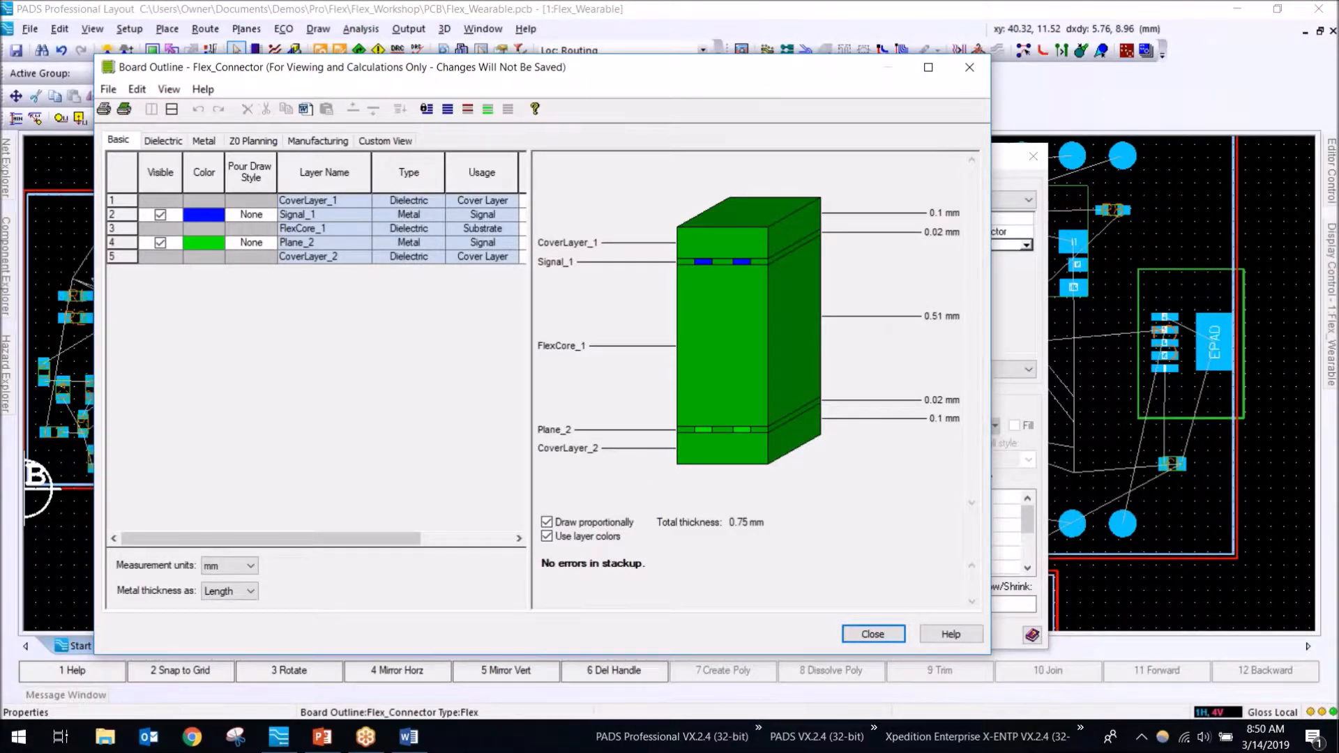
left_click(757, 742)
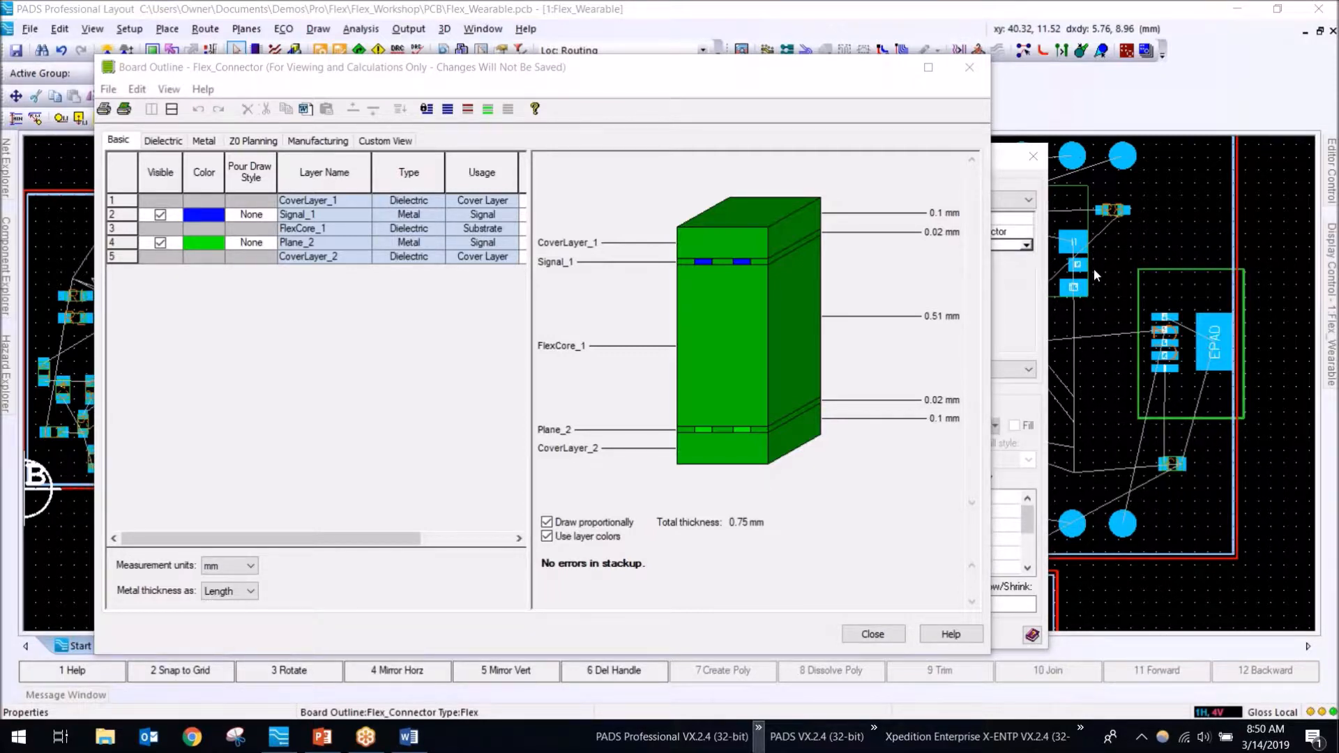
left_click(970, 67)
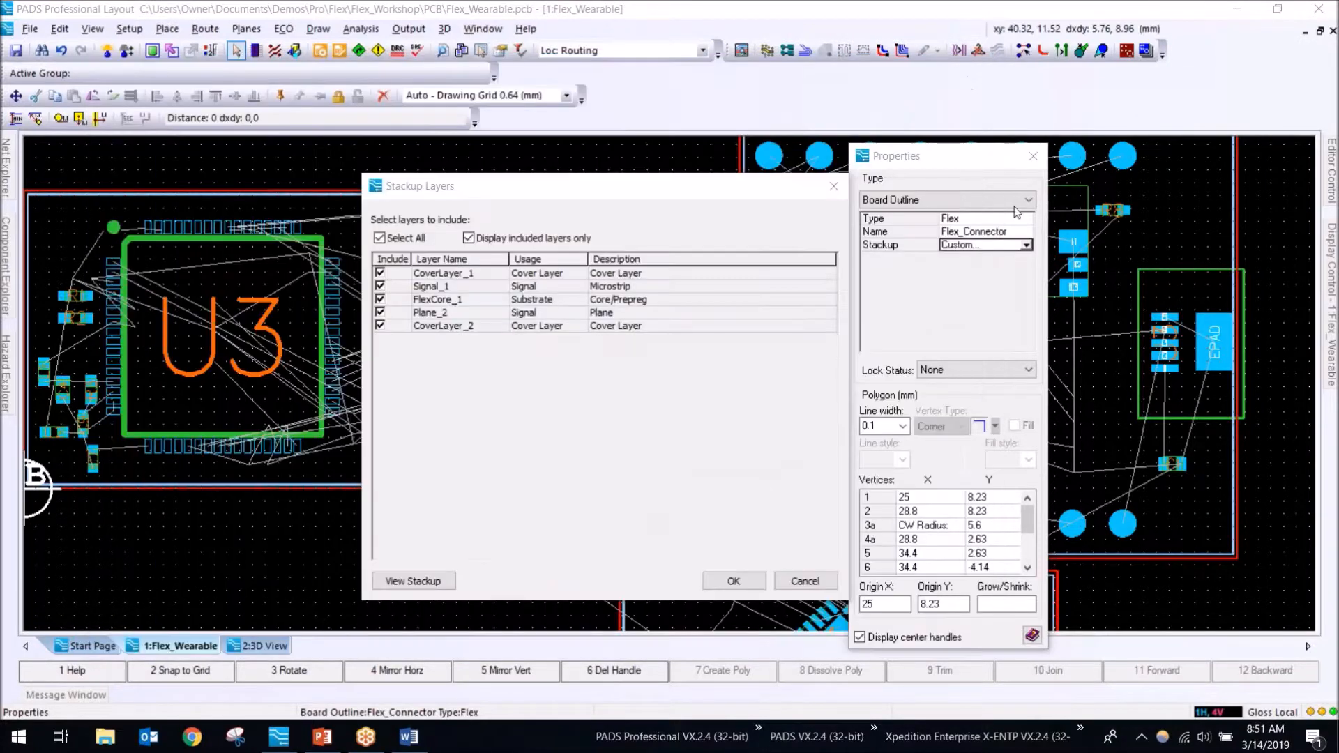
left_click(834, 186)
left_click(1033, 156)
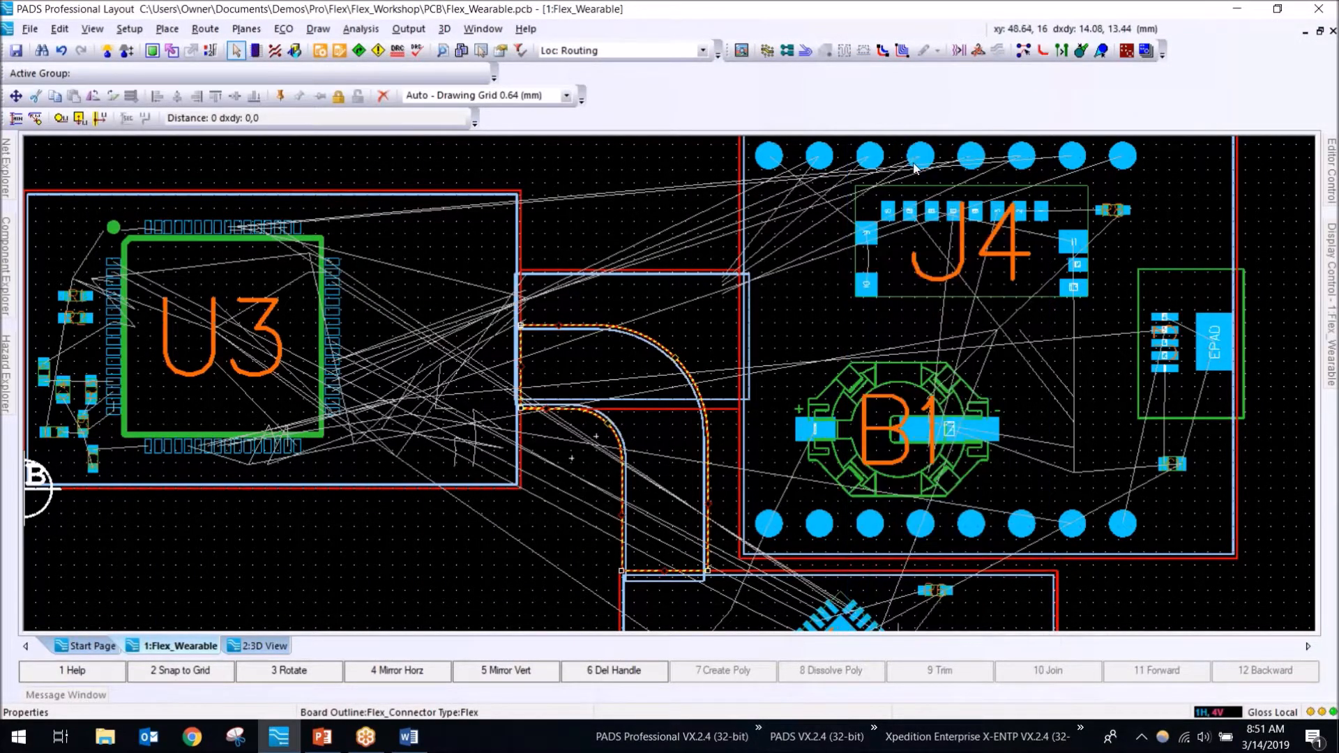
left_click(332, 29)
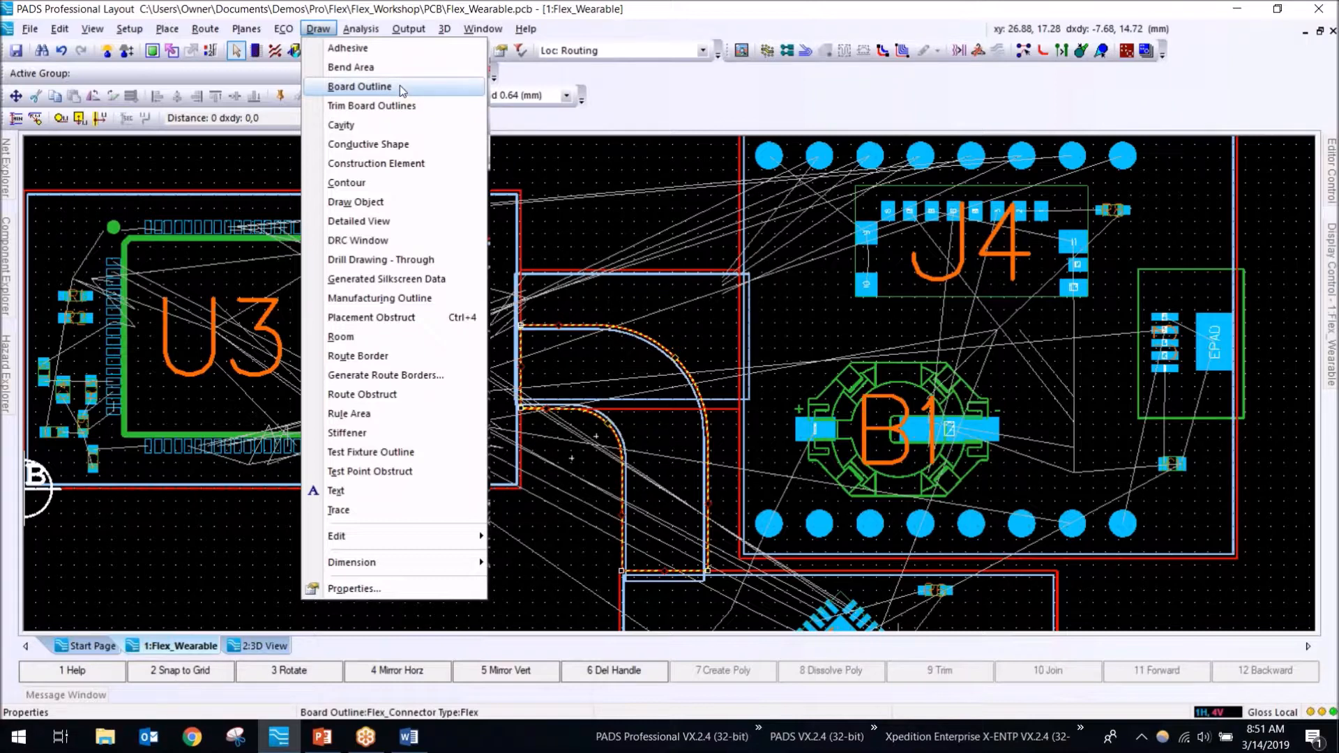
left_click(657, 193)
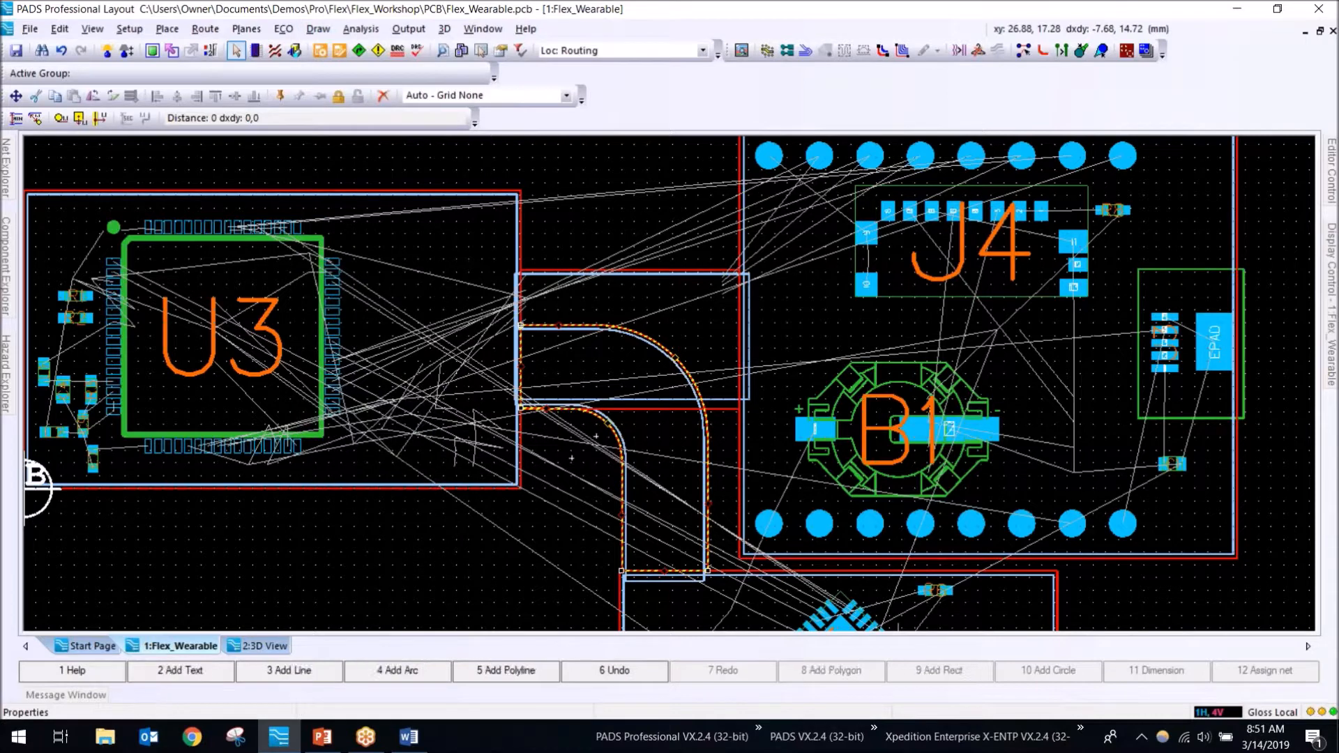
scroll(659, 294, "down", 1)
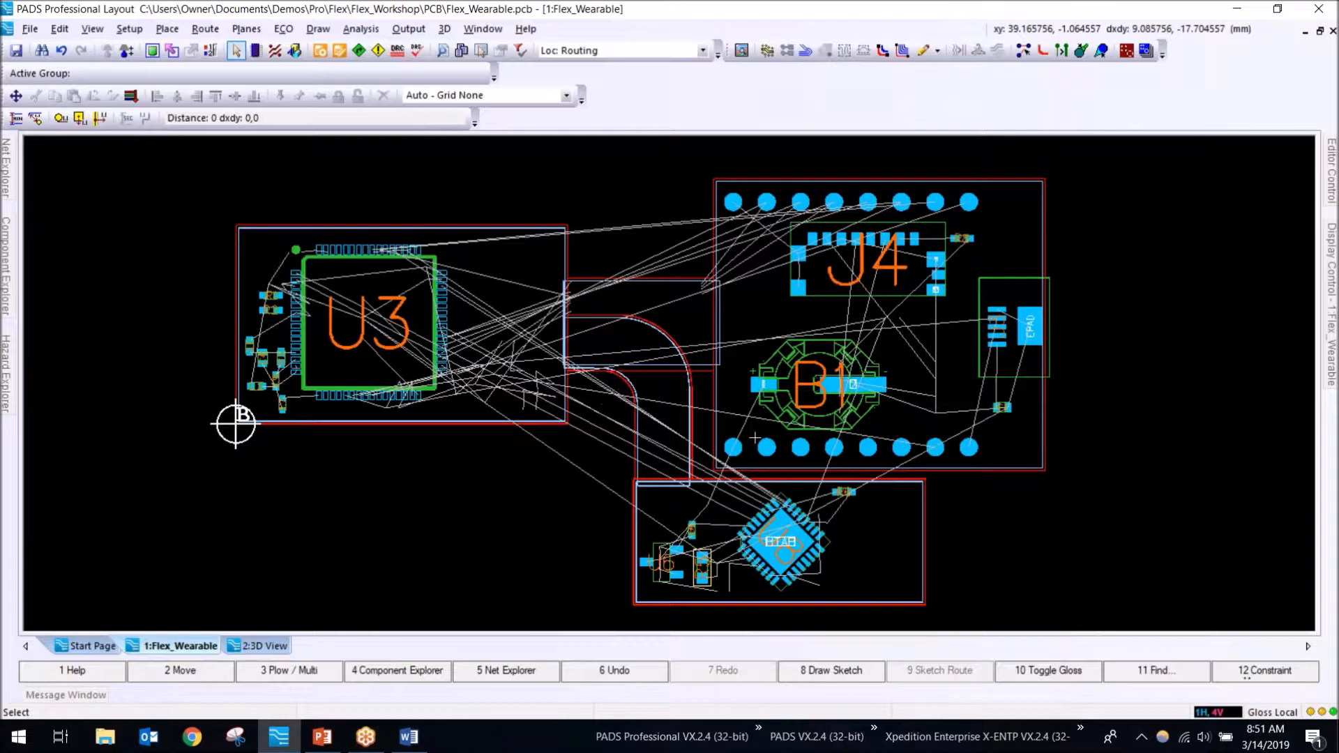
left_click(450, 32)
mouse_move(483, 29)
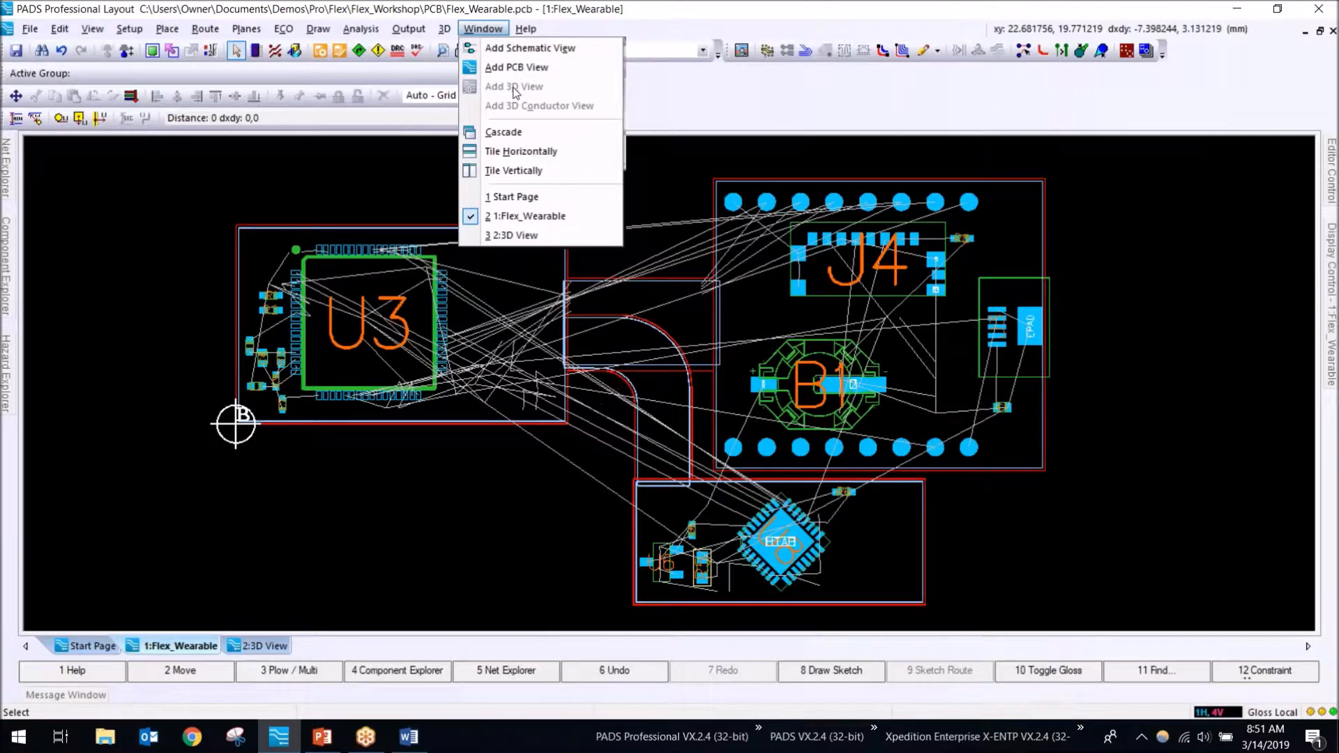
left_click(391, 199)
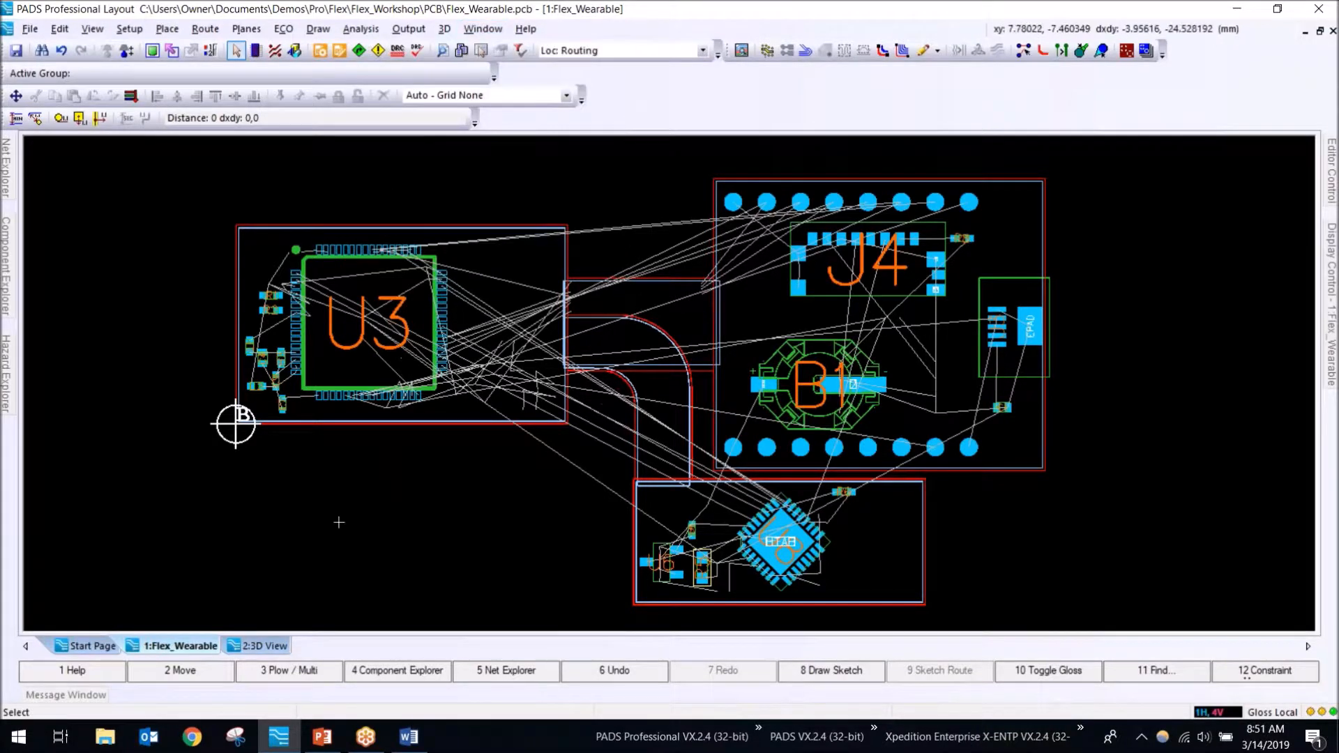
Step: Switch to the design's 3D view and bring the entire rigid-flex assembly into view
left_click(275, 647)
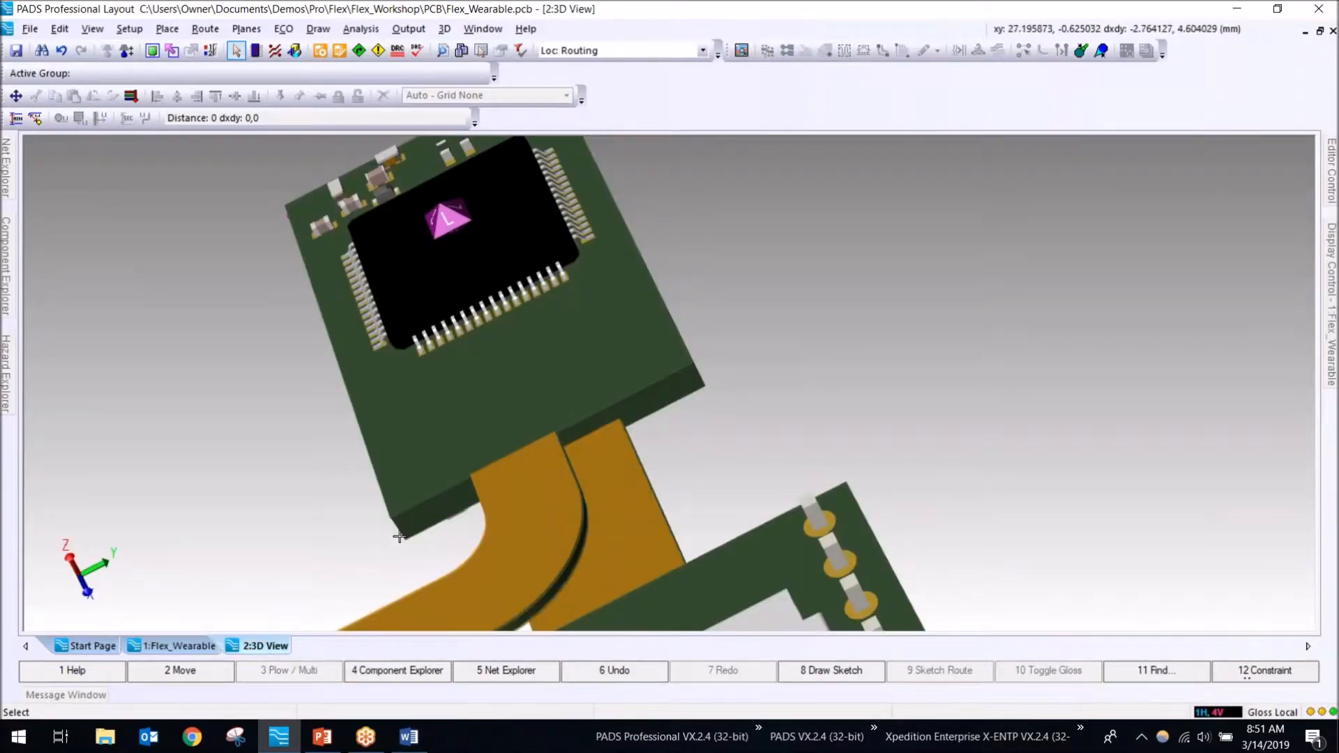
scroll(402, 503, "down", 6)
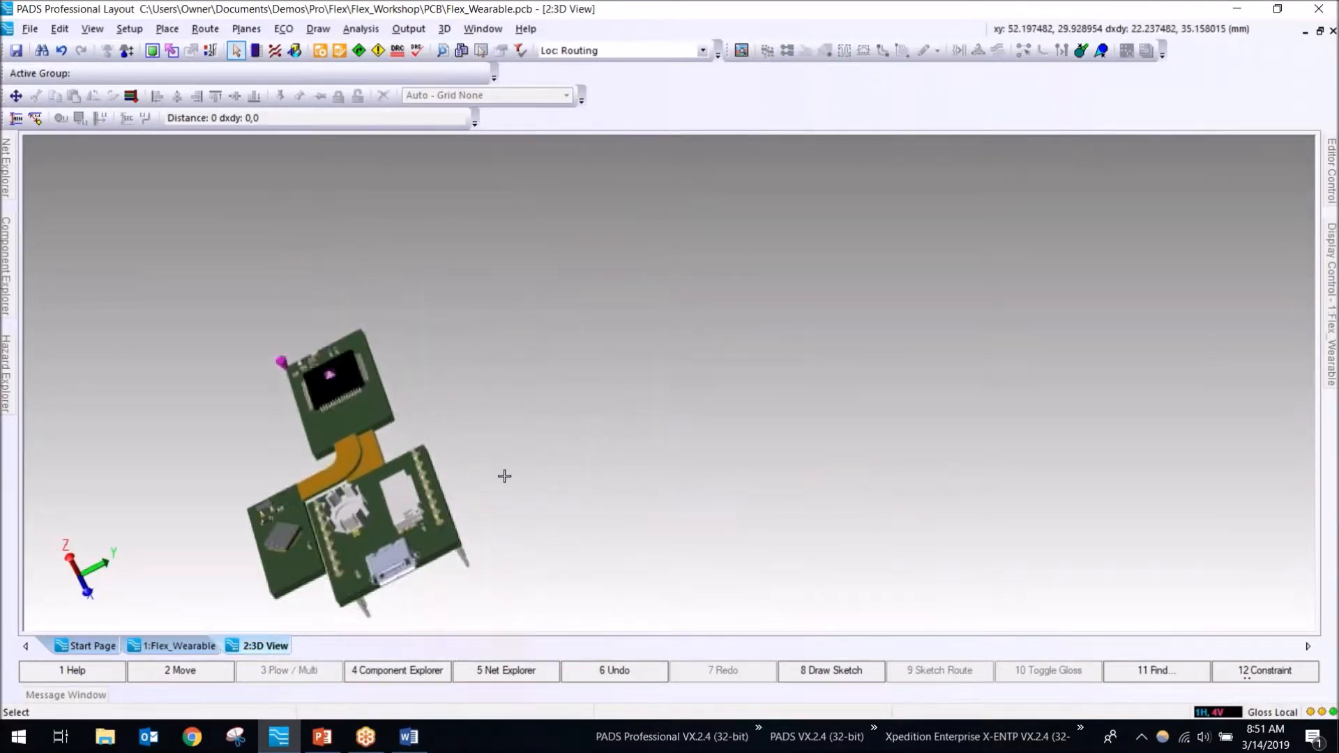
scroll(224, 526, "down", 3)
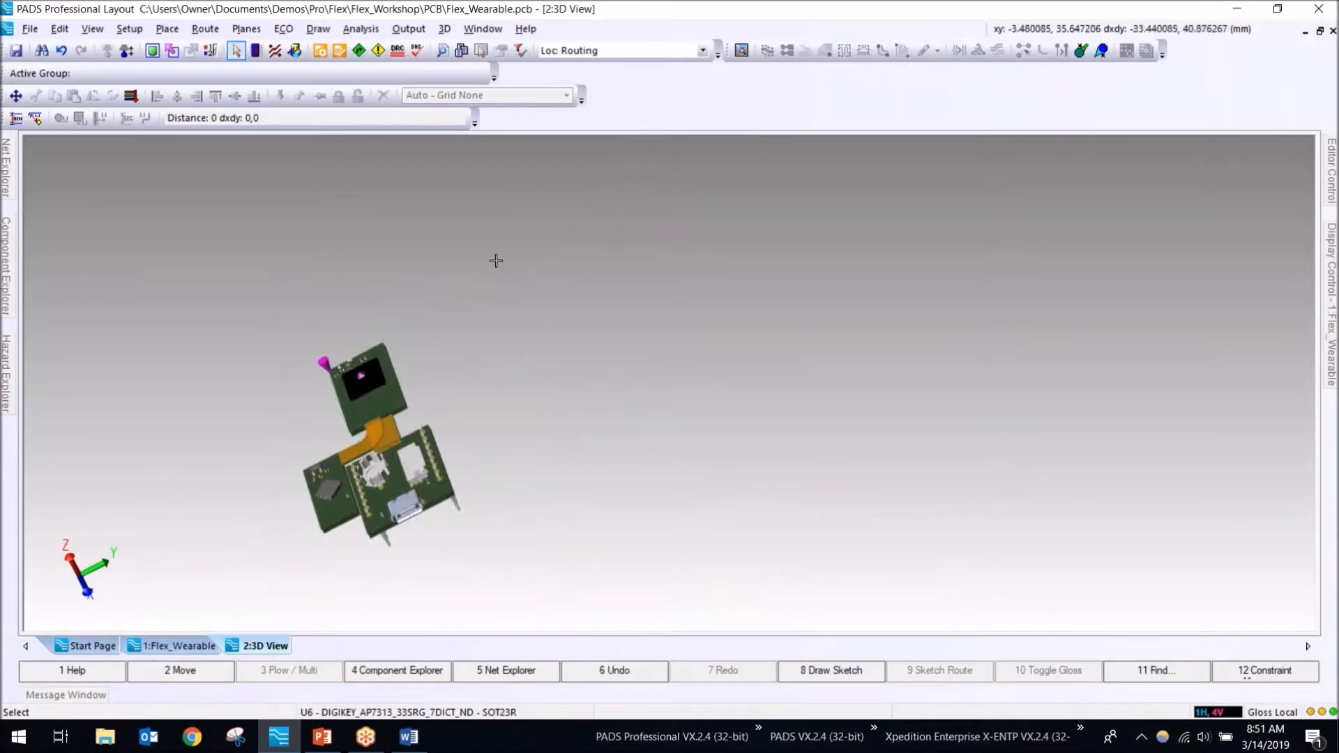
Step: Show the 3D View toolbar and view the rigid-flex assembly from the top, bottom and front
right_click(823, 50)
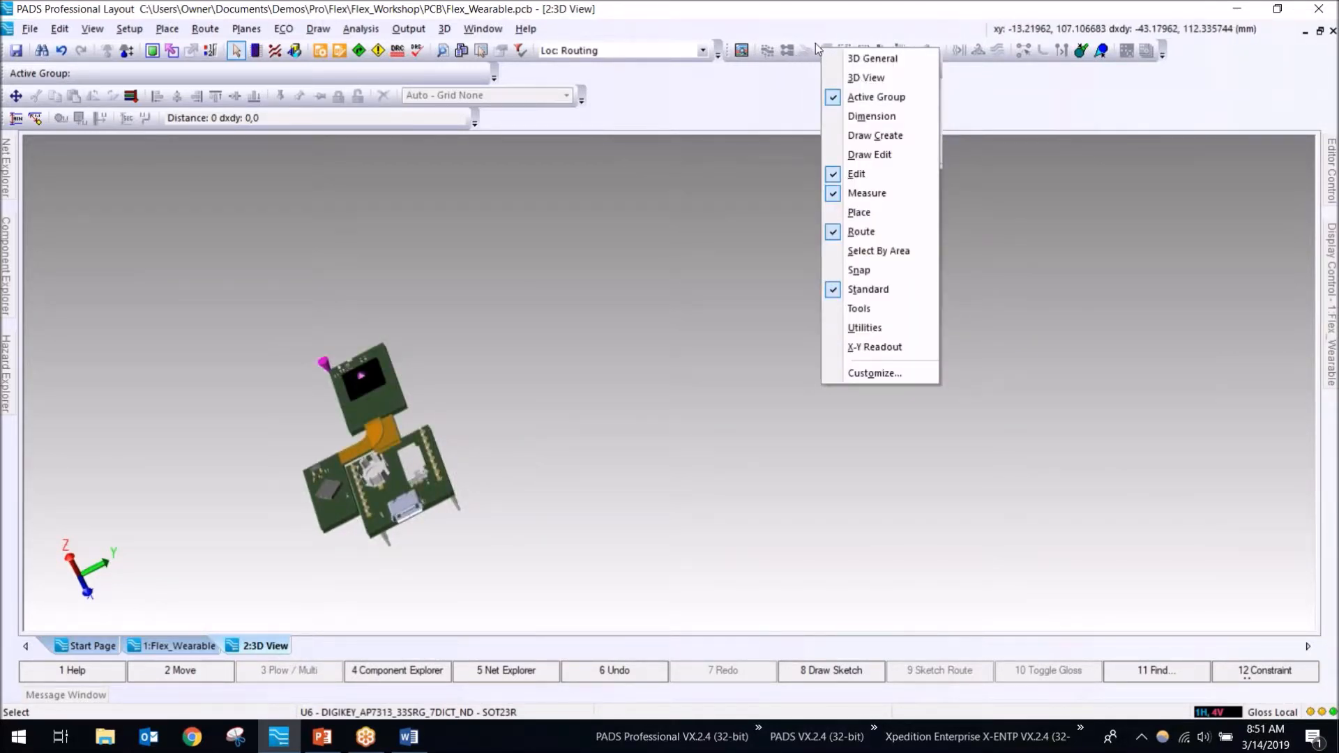
left_click(869, 78)
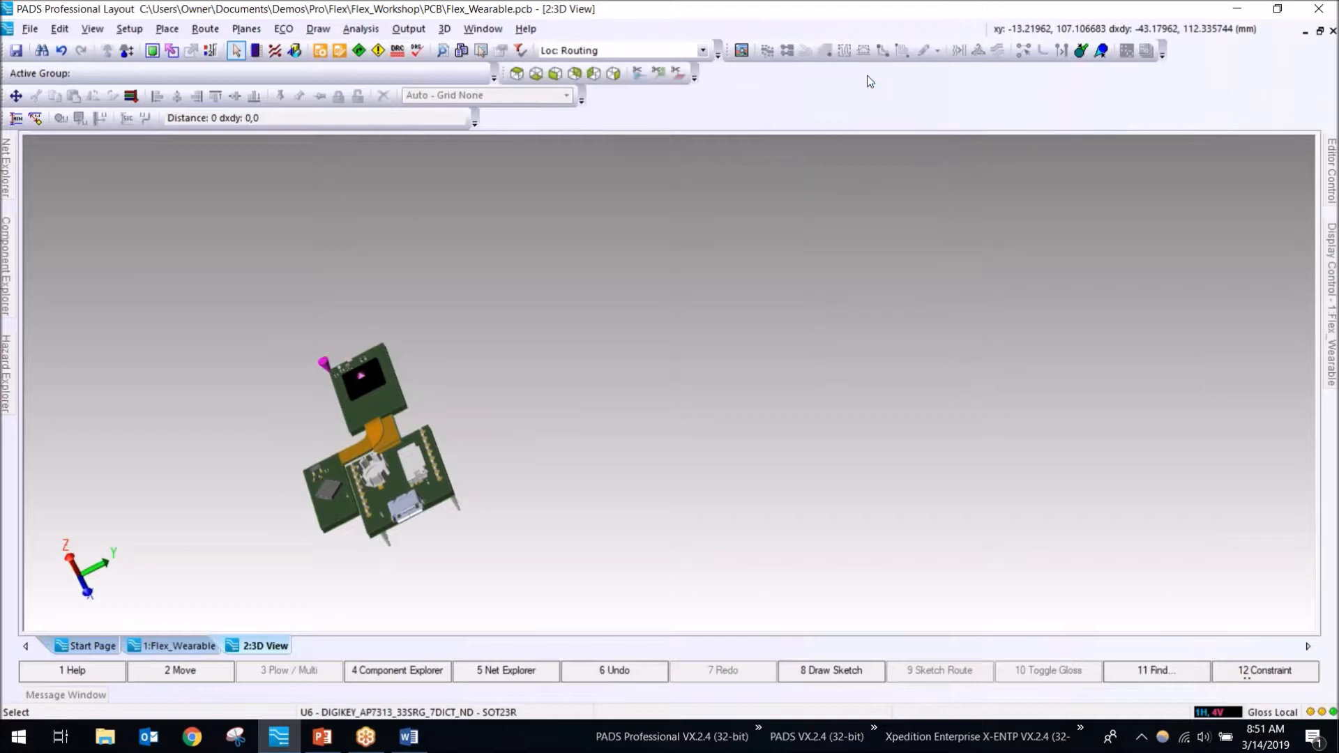
left_click(517, 74)
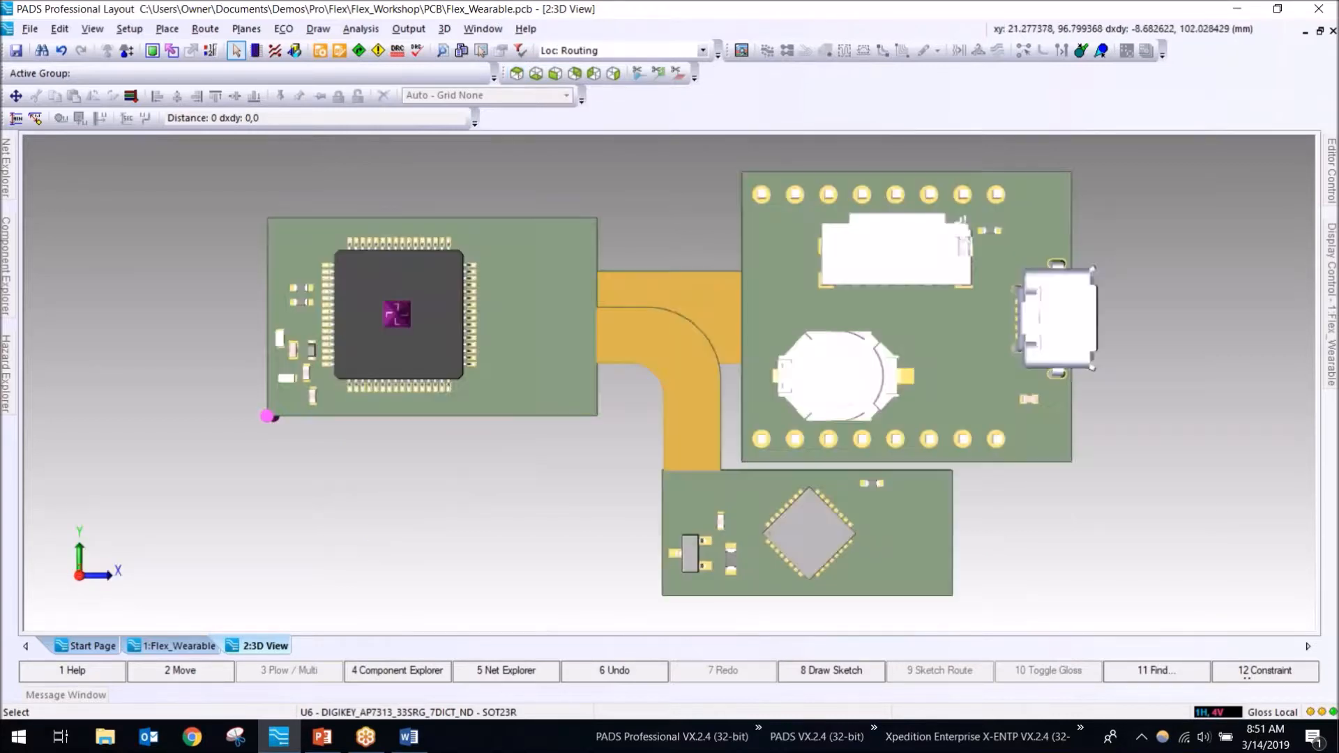
left_click(556, 75)
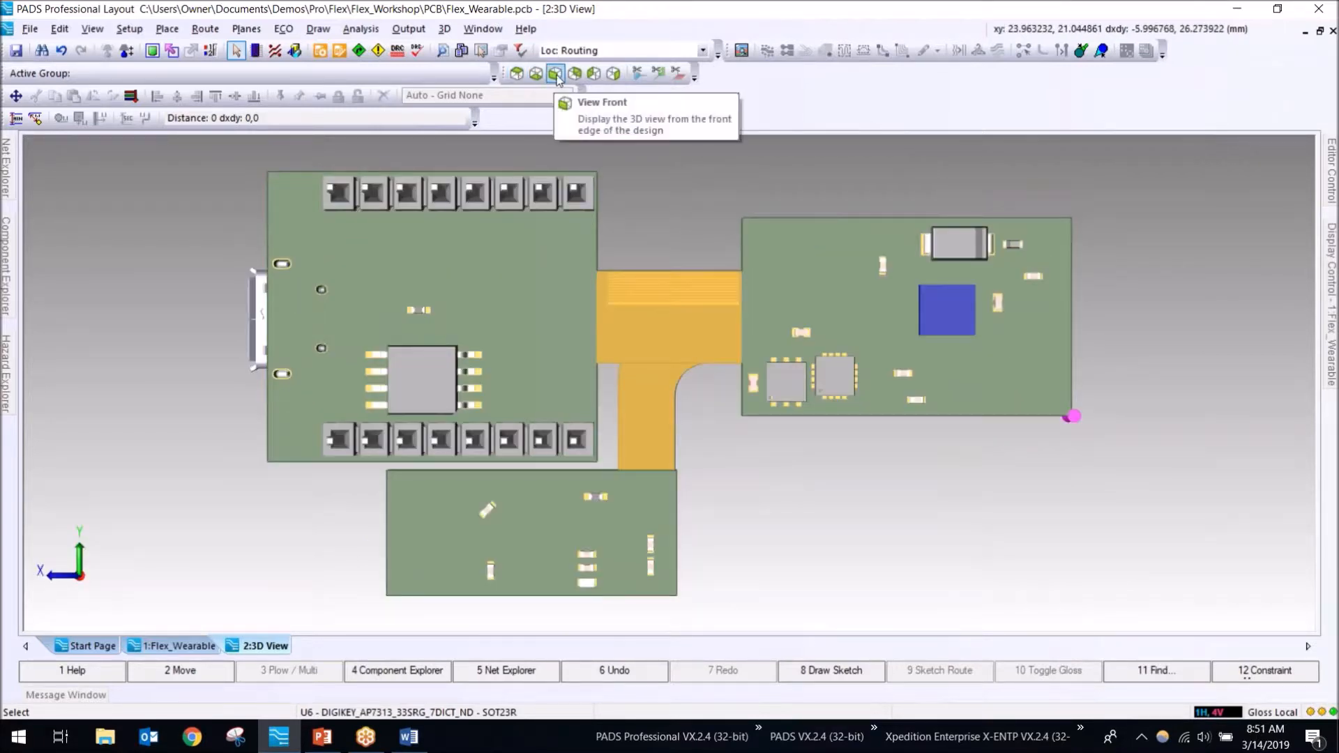
left_click(556, 75)
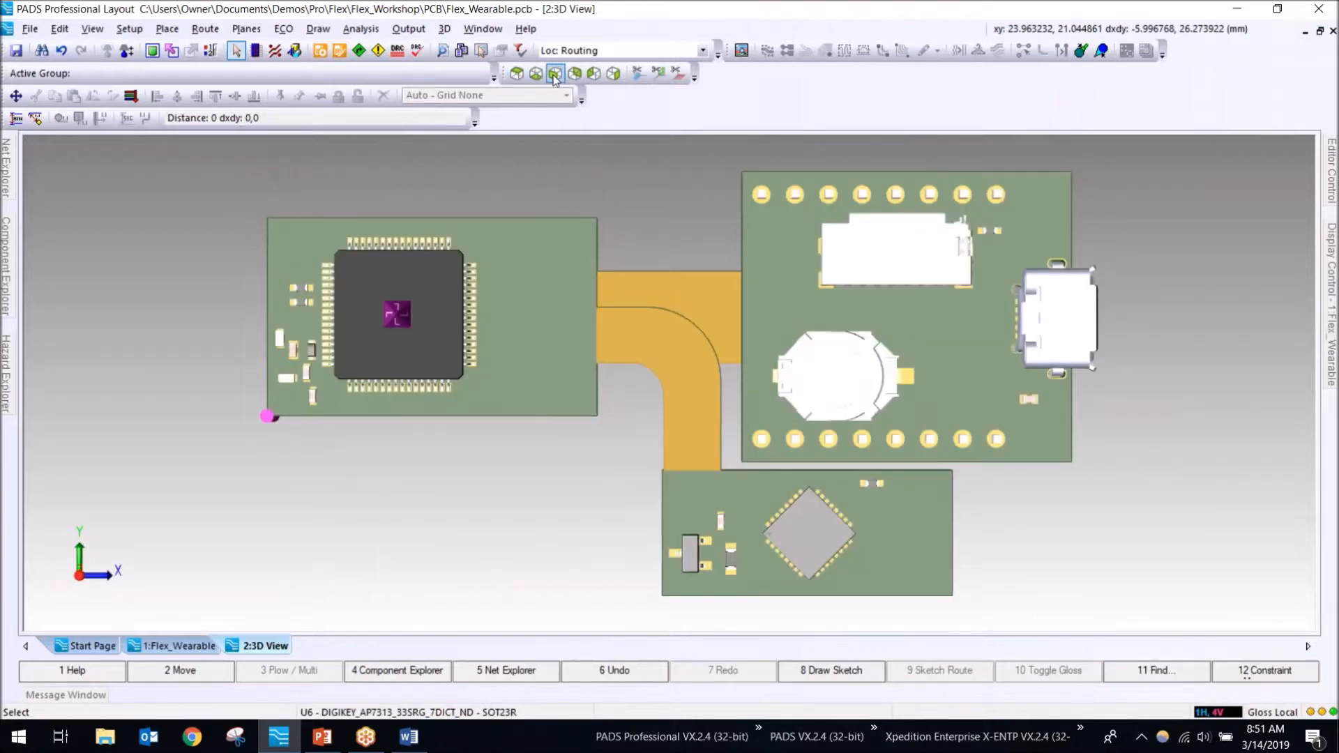
left_click(556, 76)
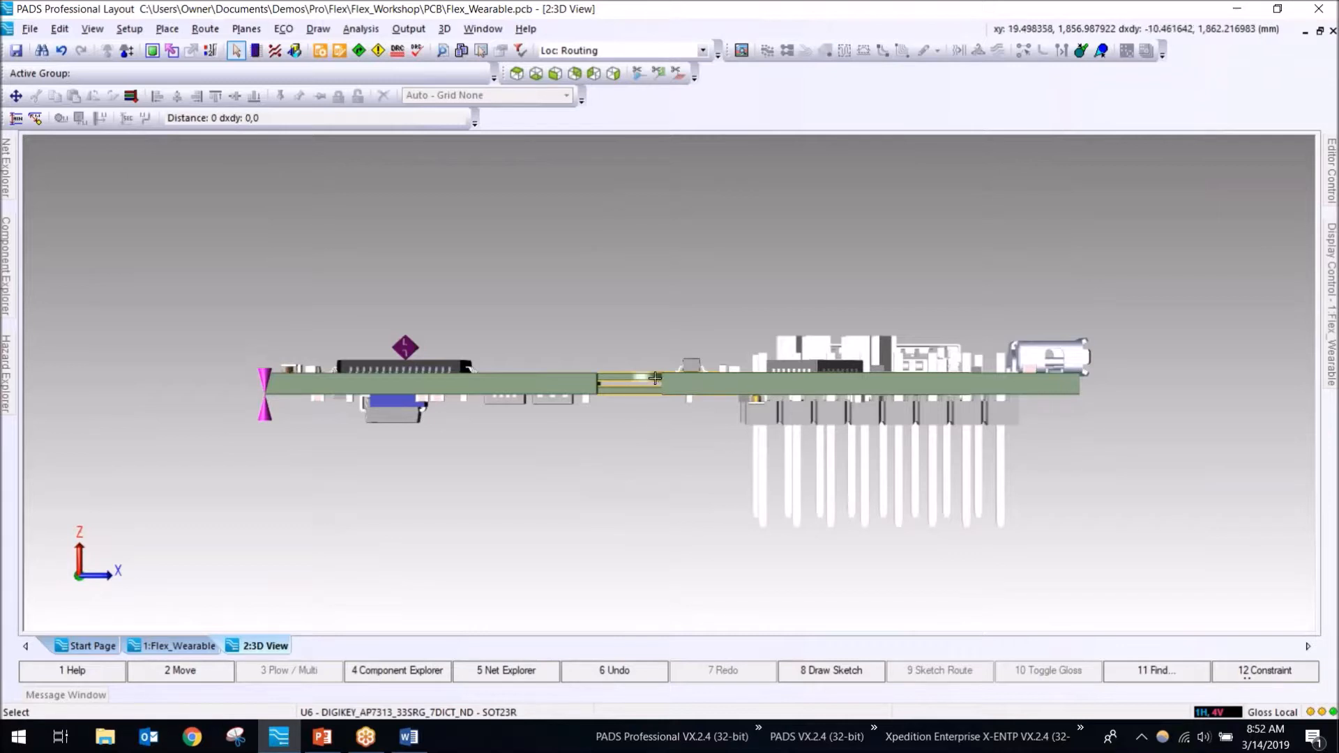
Step: Rotate the assembly freely in 3D to examine the components on both sides of the rigid boards and the flex sections
middle_click_drag(715, 208, 712, 317)
mouse_move(718, 186)
middle_mouse_down()
mouse_move(711, 227)
mouse_move(676, 275)
mouse_move(693, 238)
middle_mouse_up()
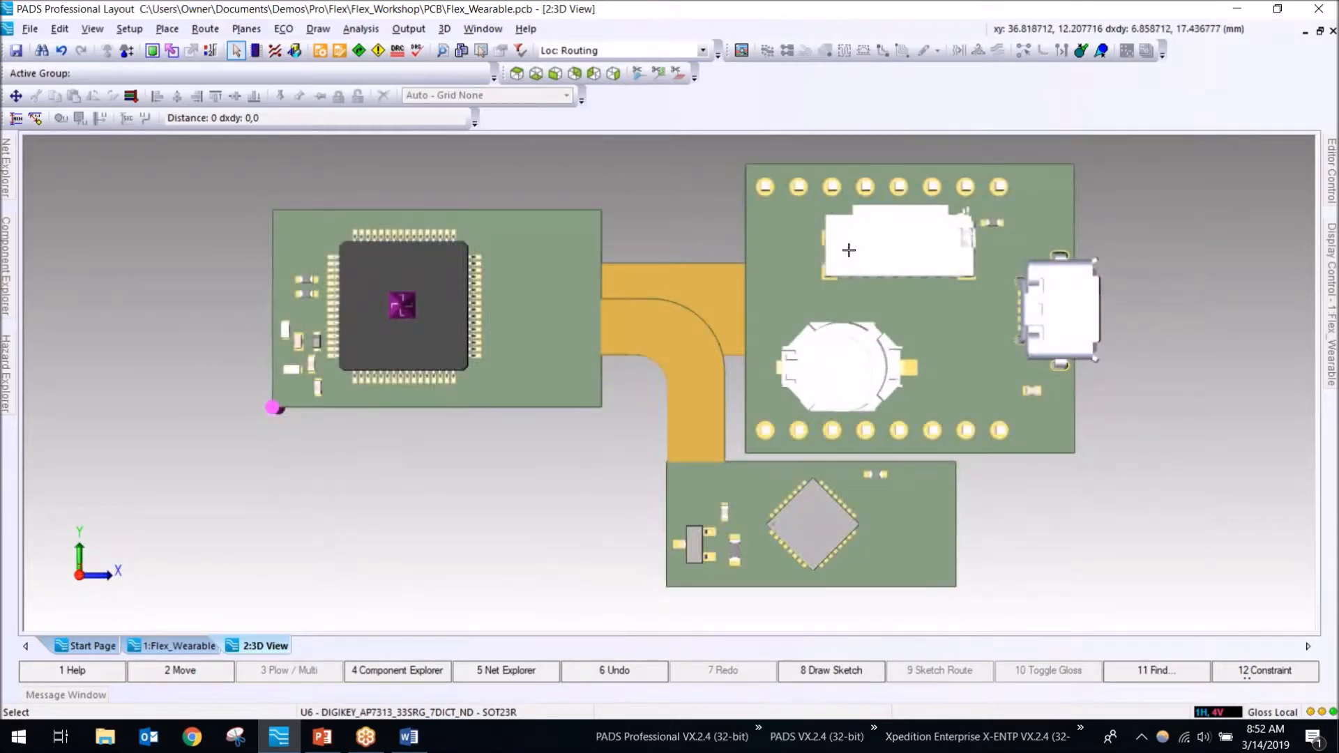
middle_click_drag(1170, 366, 1018, 382)
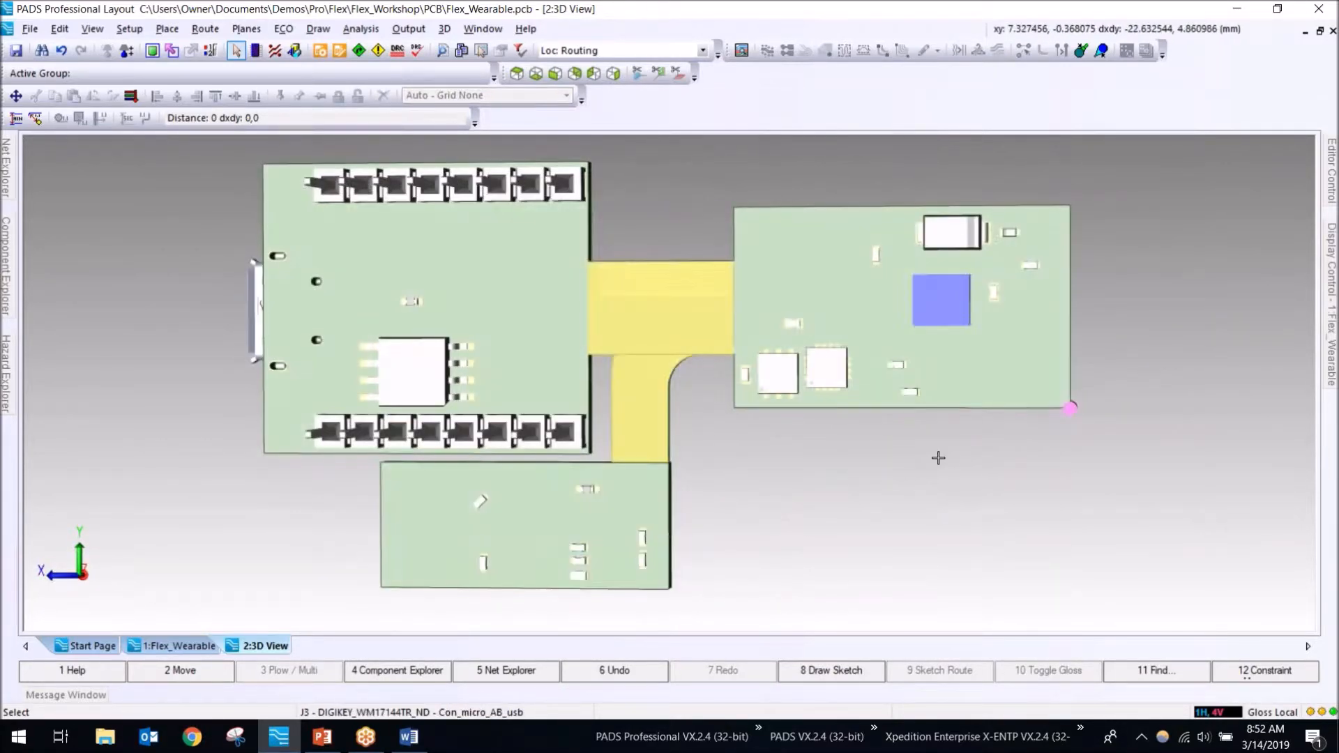
middle_click_drag(839, 542, 858, 227)
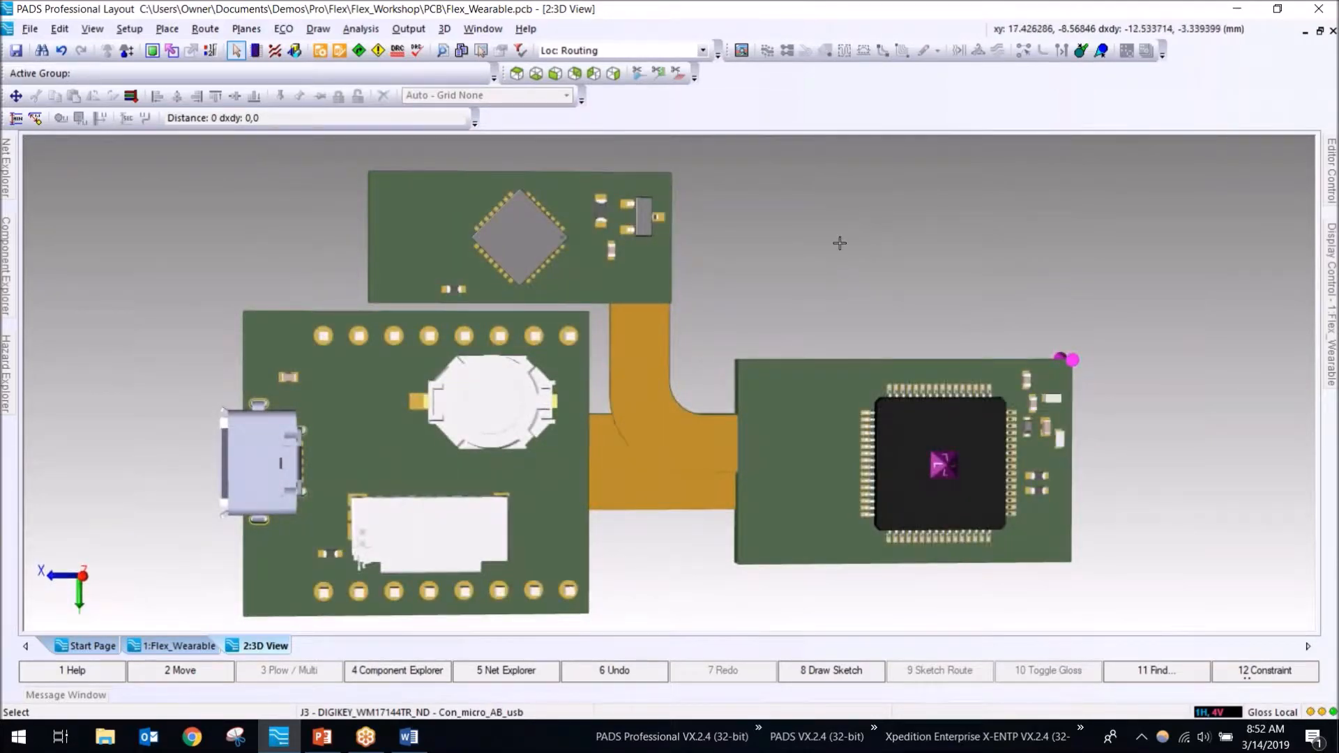
scroll(840, 242, "down", 3)
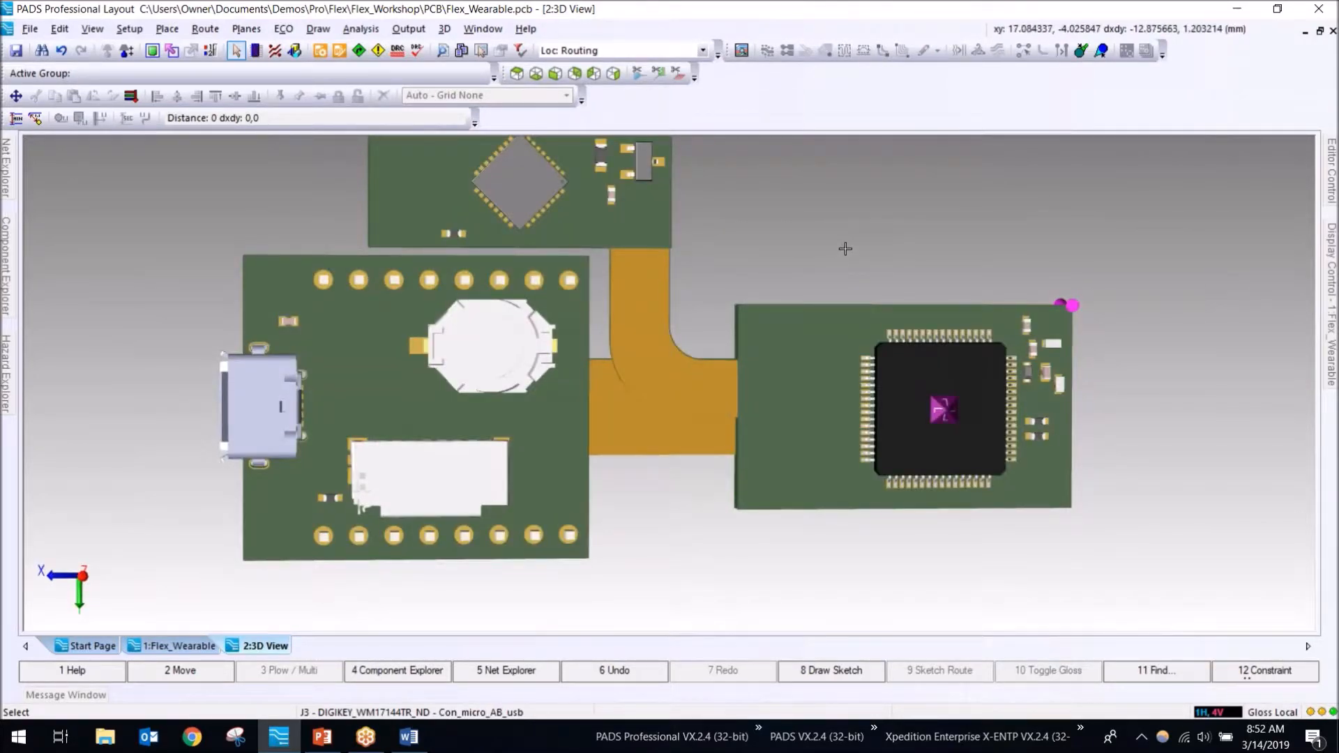
middle_click_drag(840, 209, 861, 236)
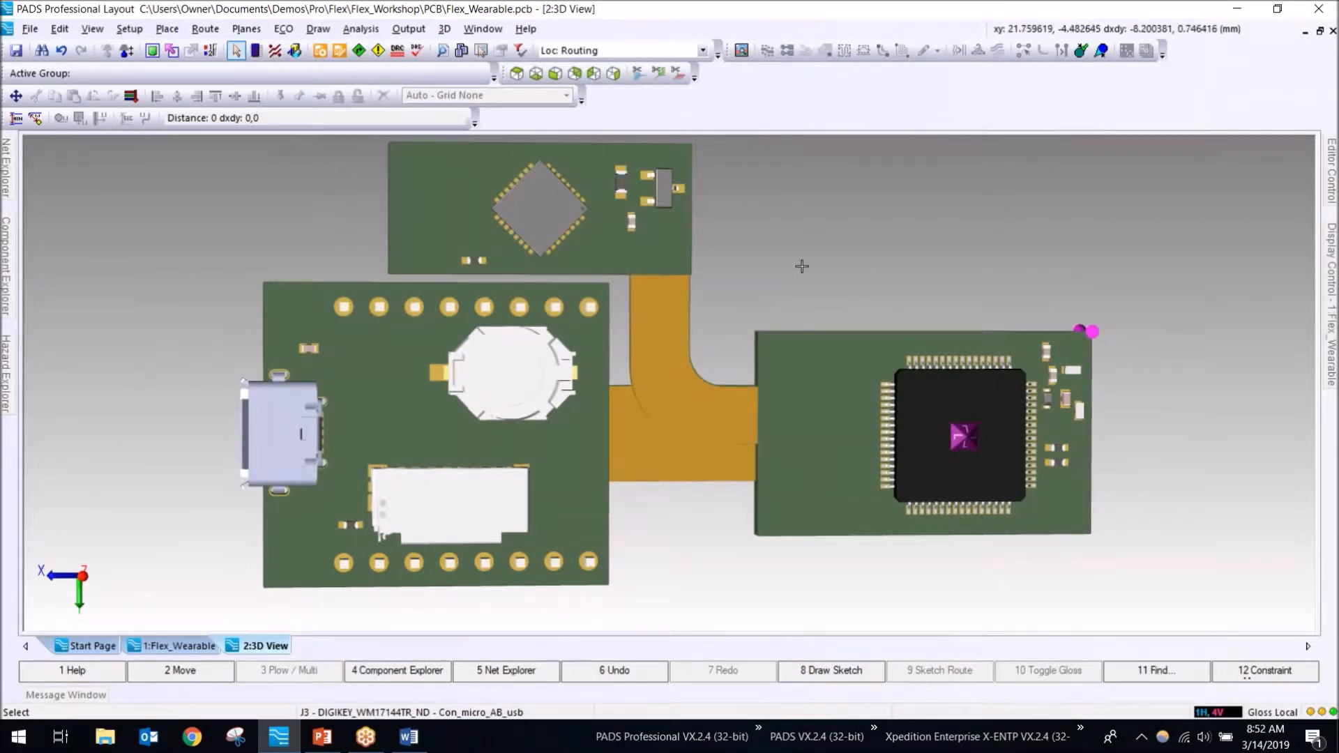
Step: Close the Start Page and tile the 3D view and the Flex_Wearable PCB view vertically
left_click(497, 29)
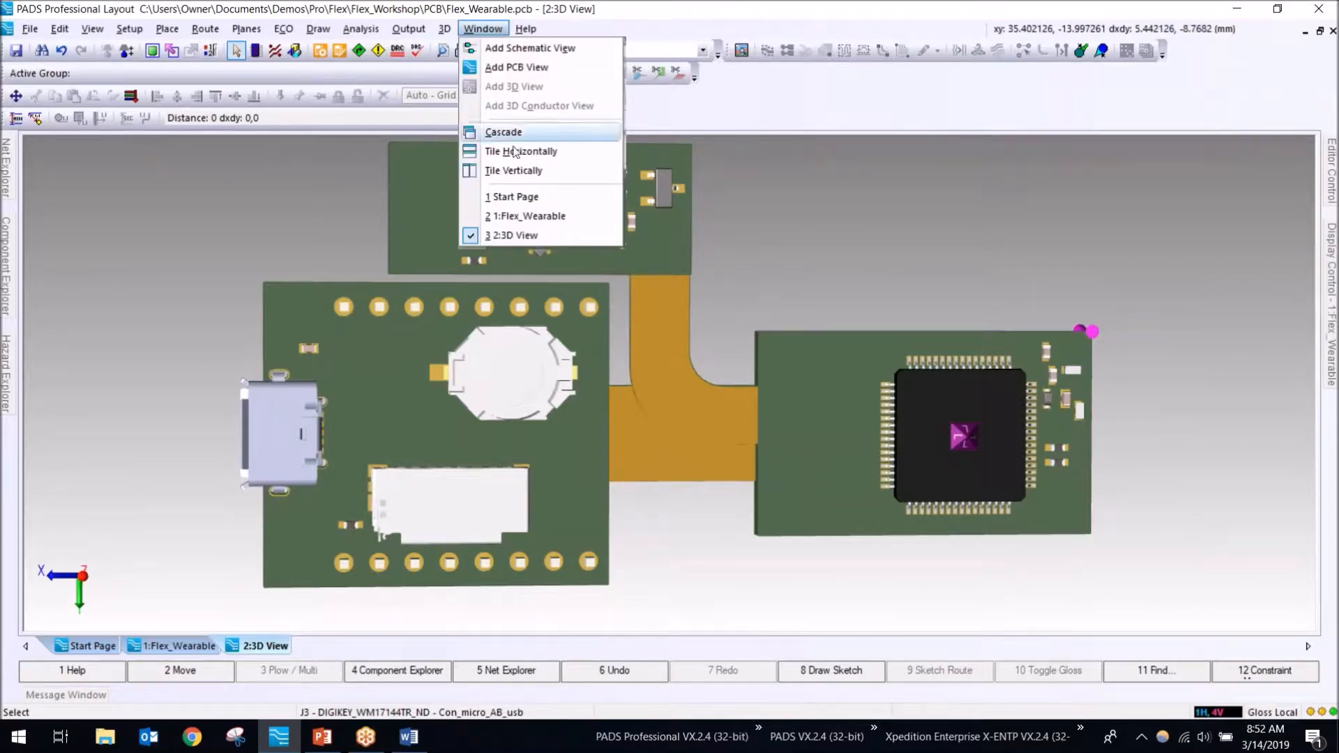
left_click(802, 170)
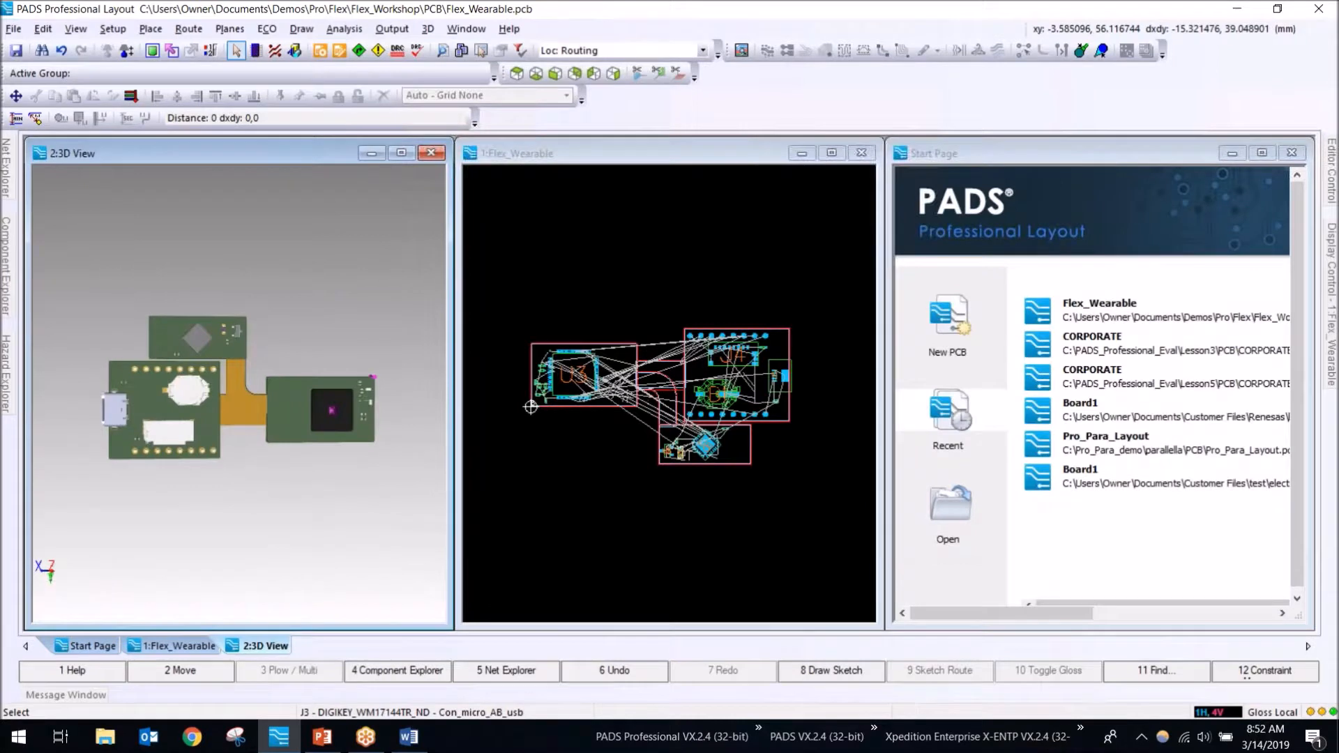
left_click(1292, 153)
left_click(453, 32)
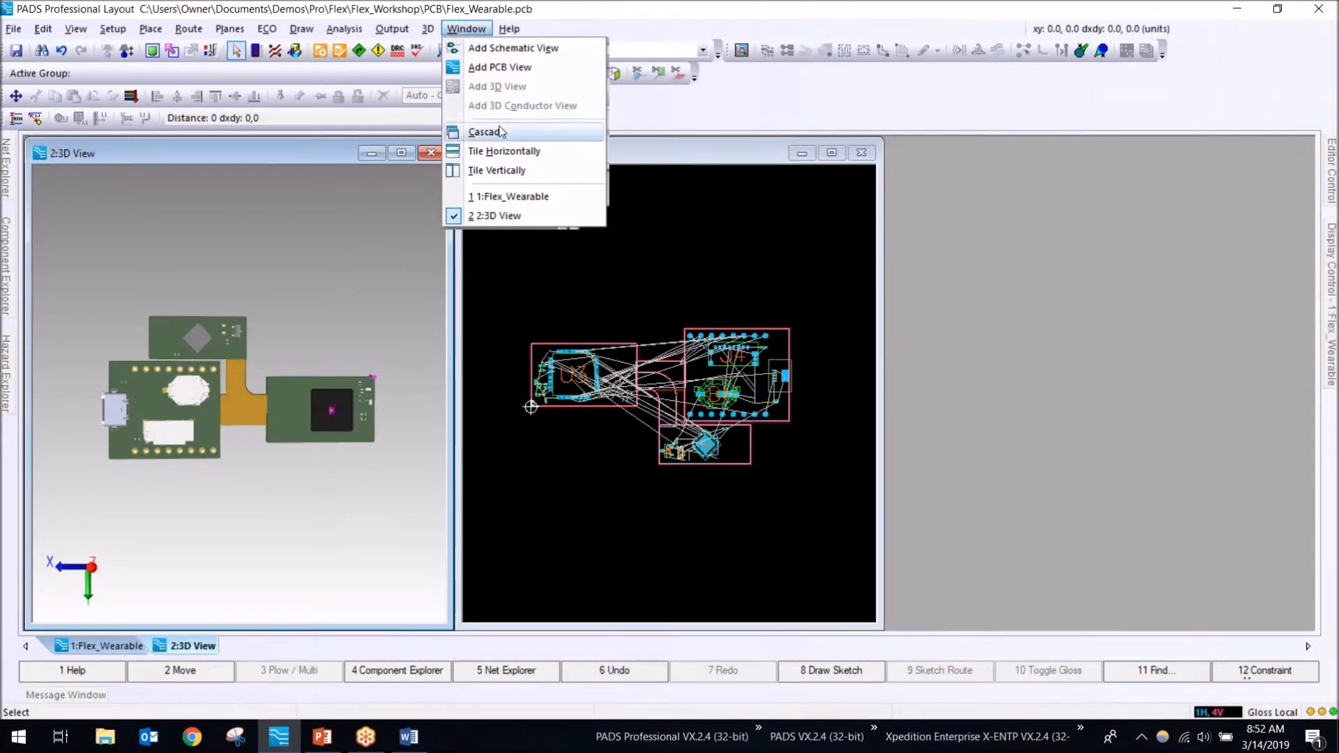
left_click(496, 172)
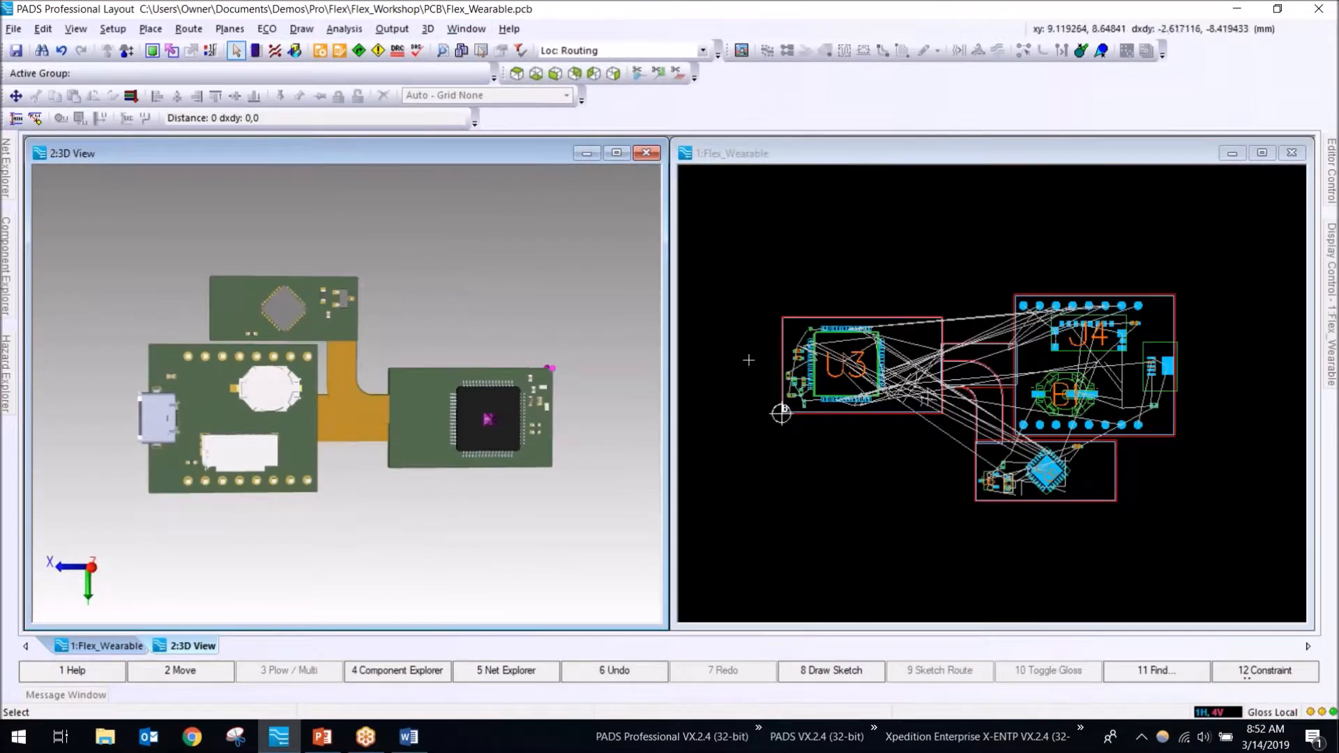
Step: Link the 3D and PCB views by enabling Drive 2D View and Follow 2D View in the 3D display options
scroll(506, 417, "up", 2)
scroll(513, 340, "down", 2)
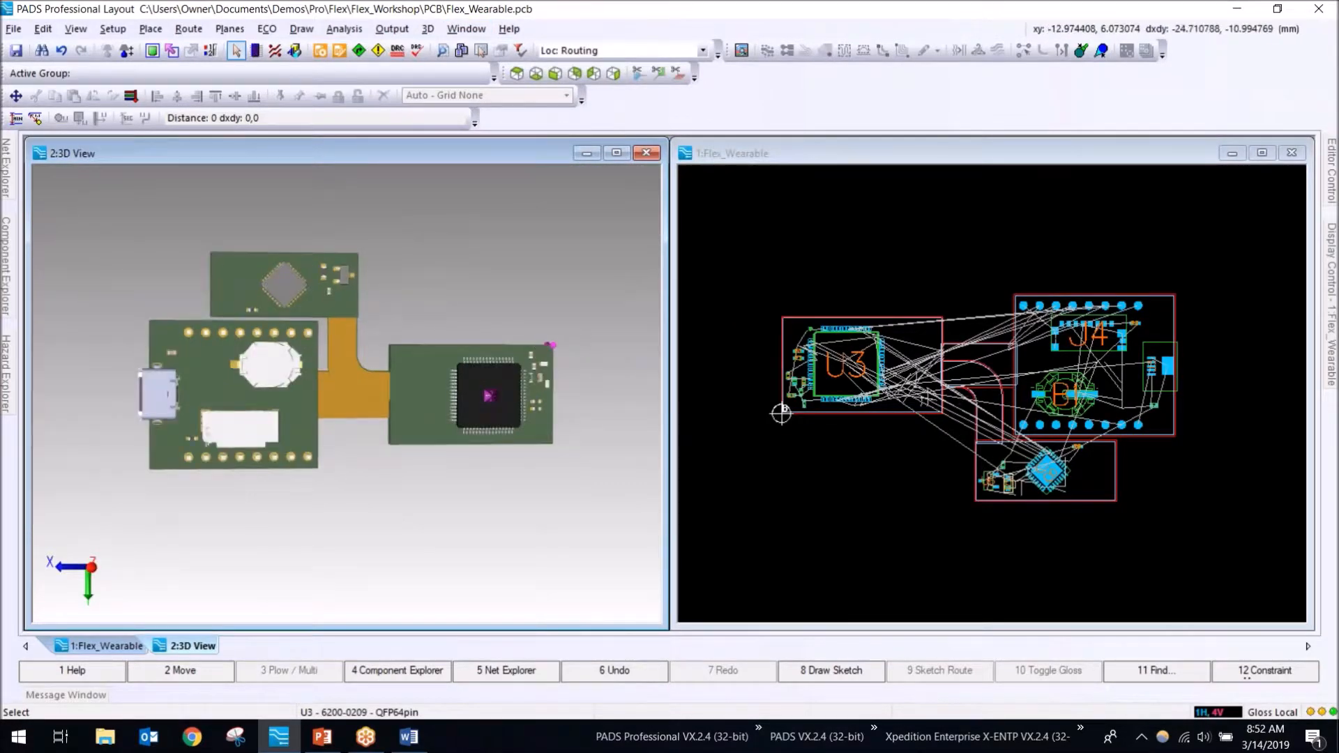
scroll(865, 358, "up", 2)
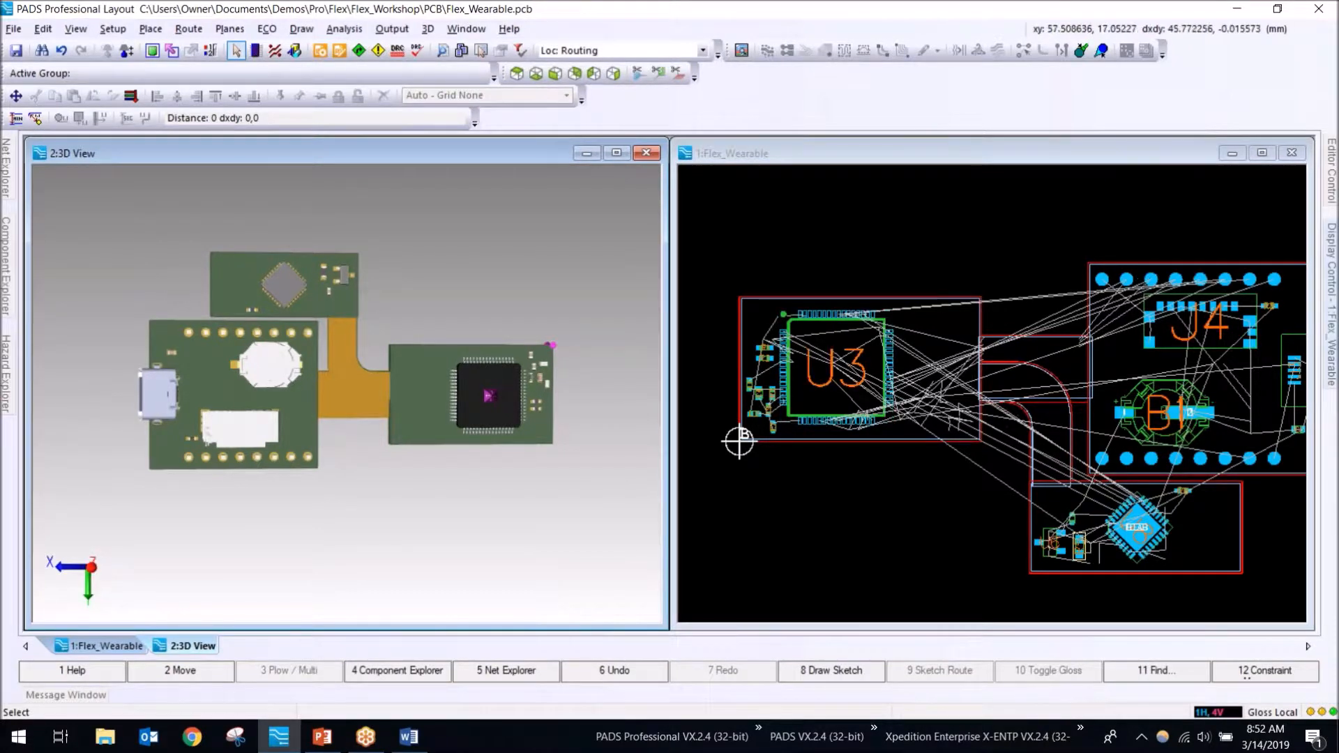
left_click(1334, 277)
left_click(1296, 156)
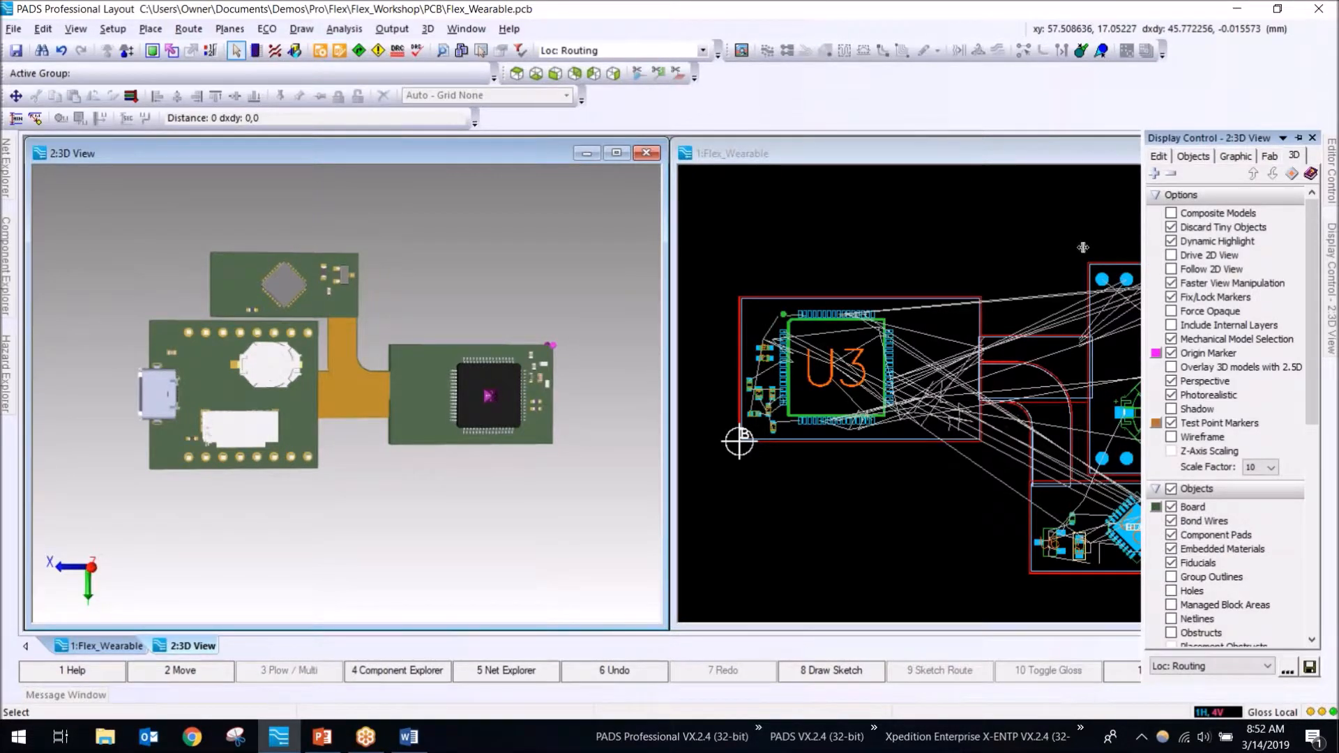
left_click_drag(1145, 248, 1083, 247)
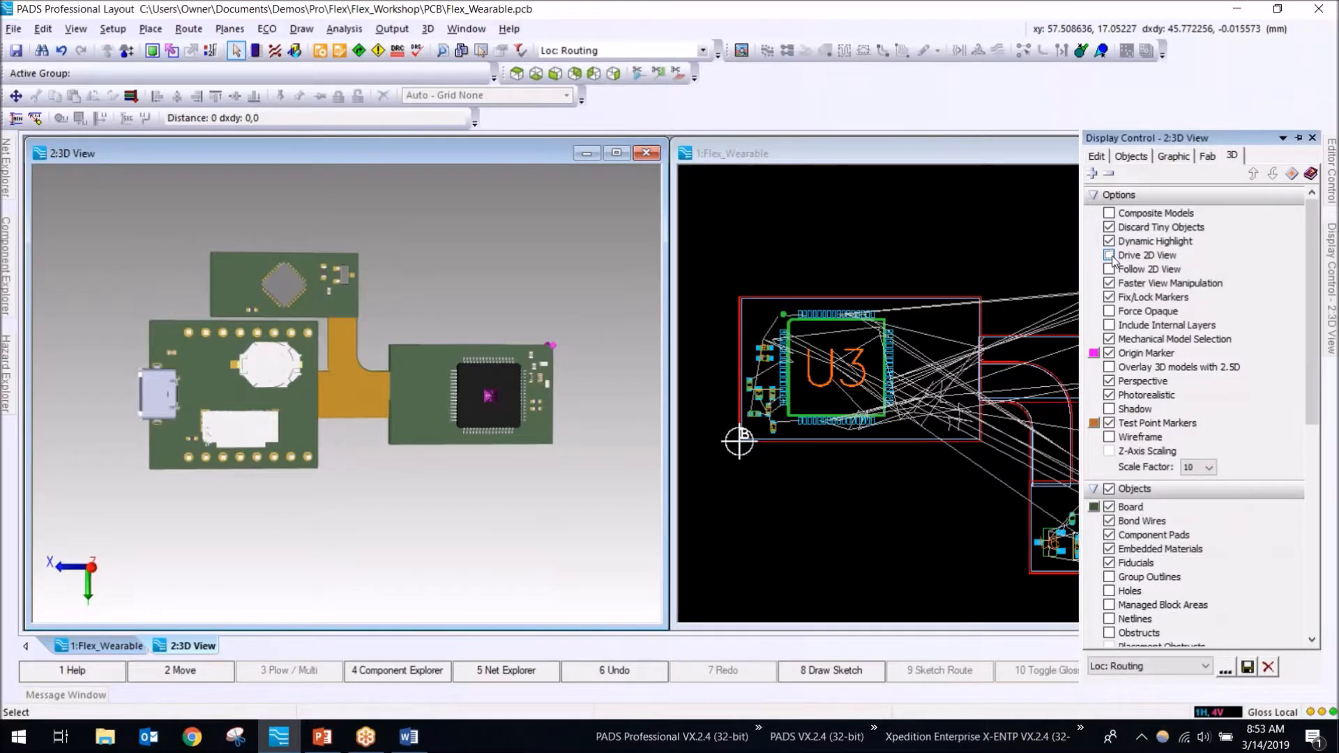
left_click(1110, 255)
left_click(1110, 270)
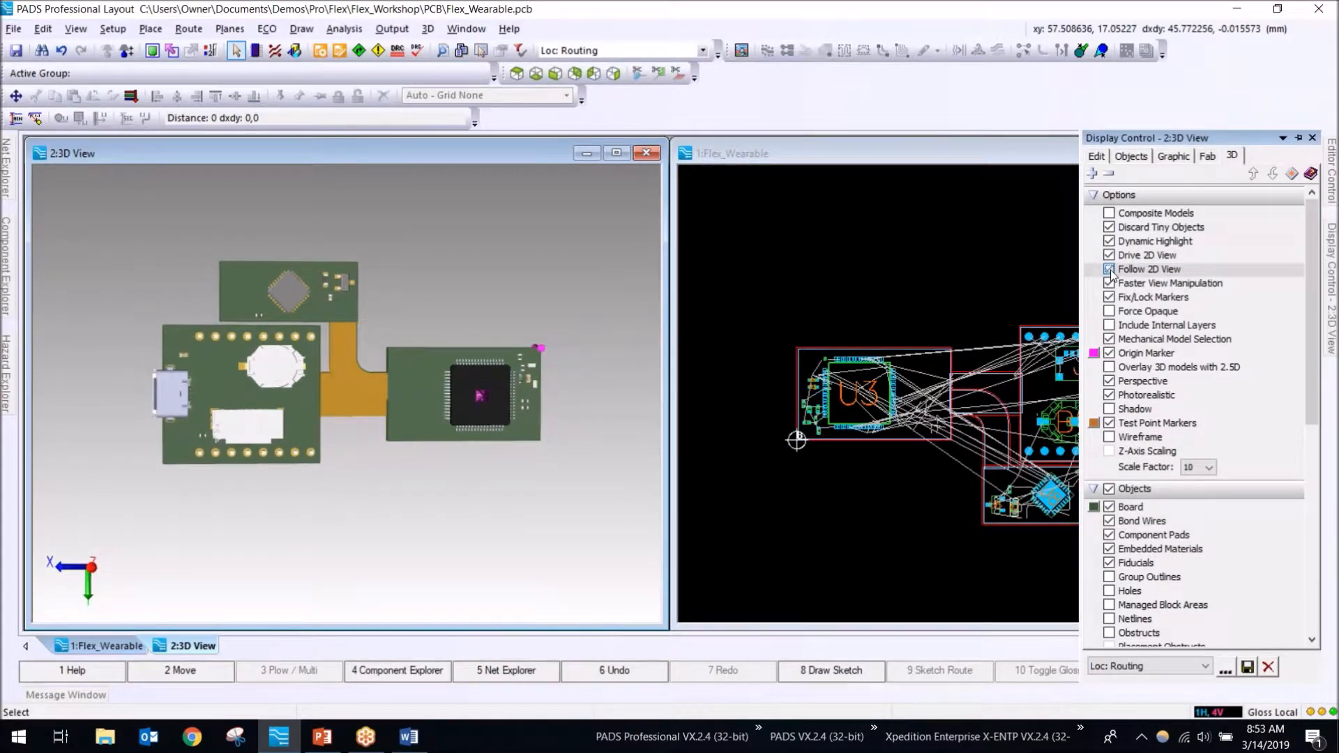
Step: Orient the 3D view from the top, and pan and zoom the PCB view to check that the 3D view follows
left_click(935, 312)
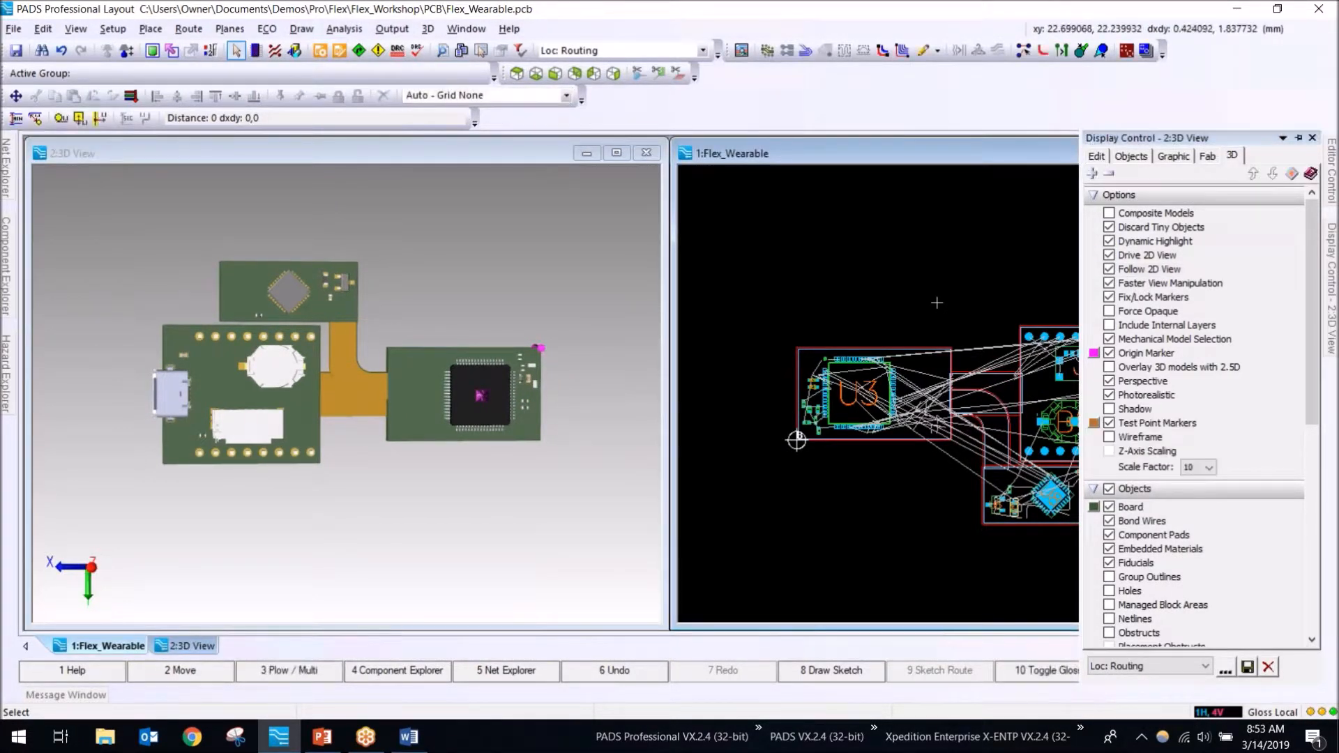
mouse_move(953, 312)
middle_mouse_down()
mouse_move(964, 347)
mouse_move(961, 336)
middle_mouse_up()
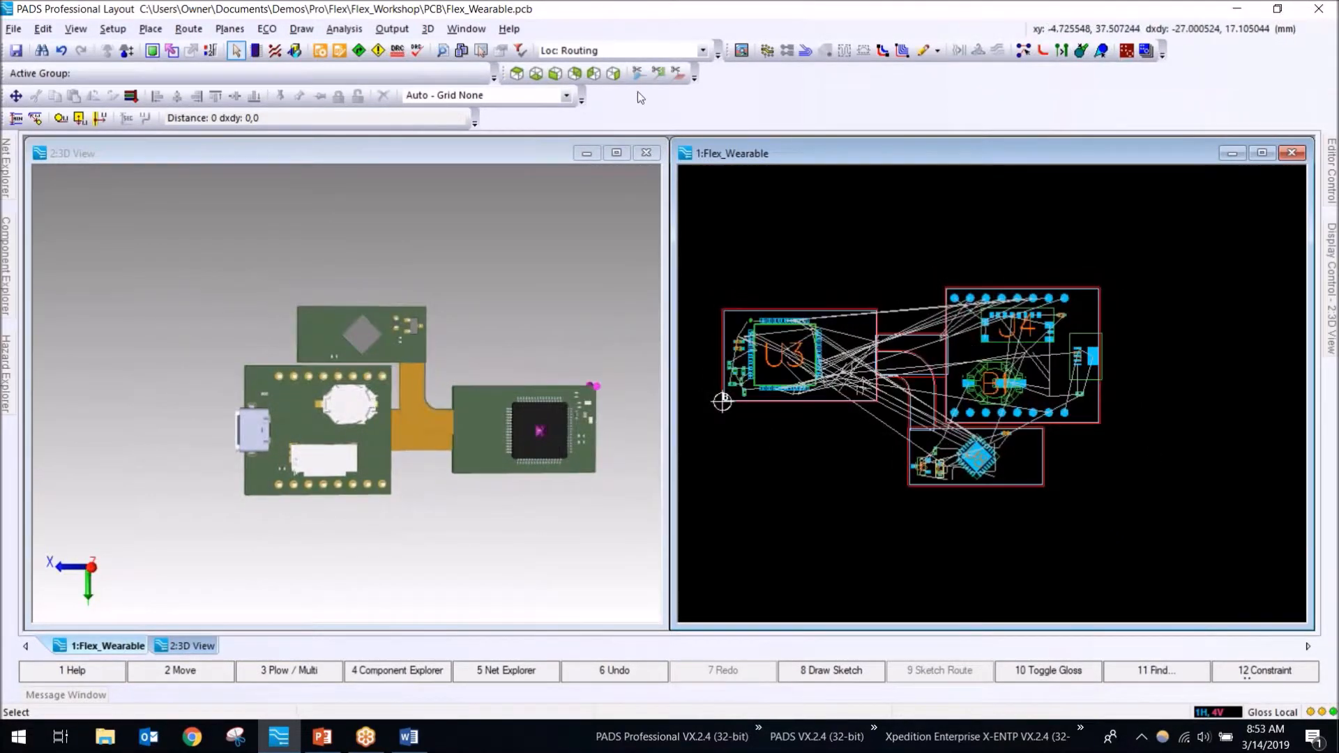
left_click(518, 76)
middle_click_drag(980, 429, 977, 426)
middle_click_drag(1015, 307, 997, 325)
middle_click_drag(843, 370, 817, 370)
scroll(892, 380, "up", 4)
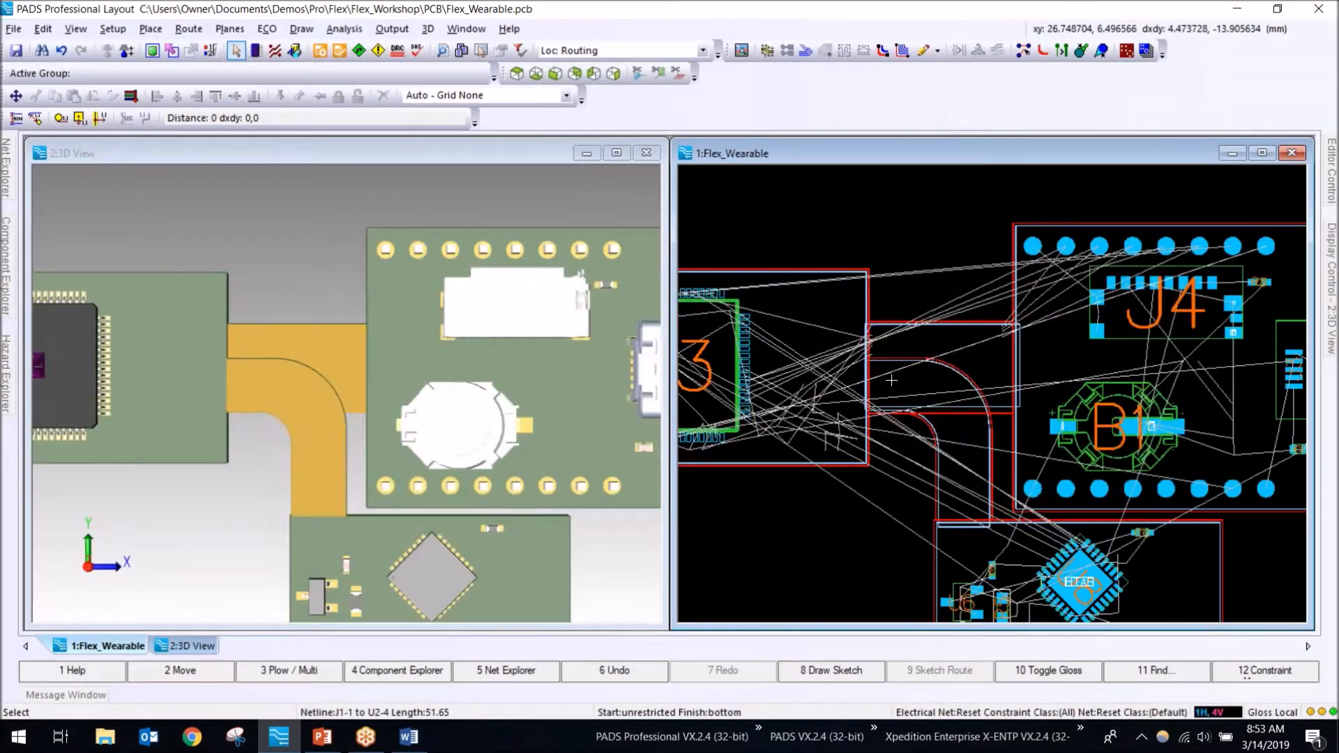
scroll(892, 380, "down", 4)
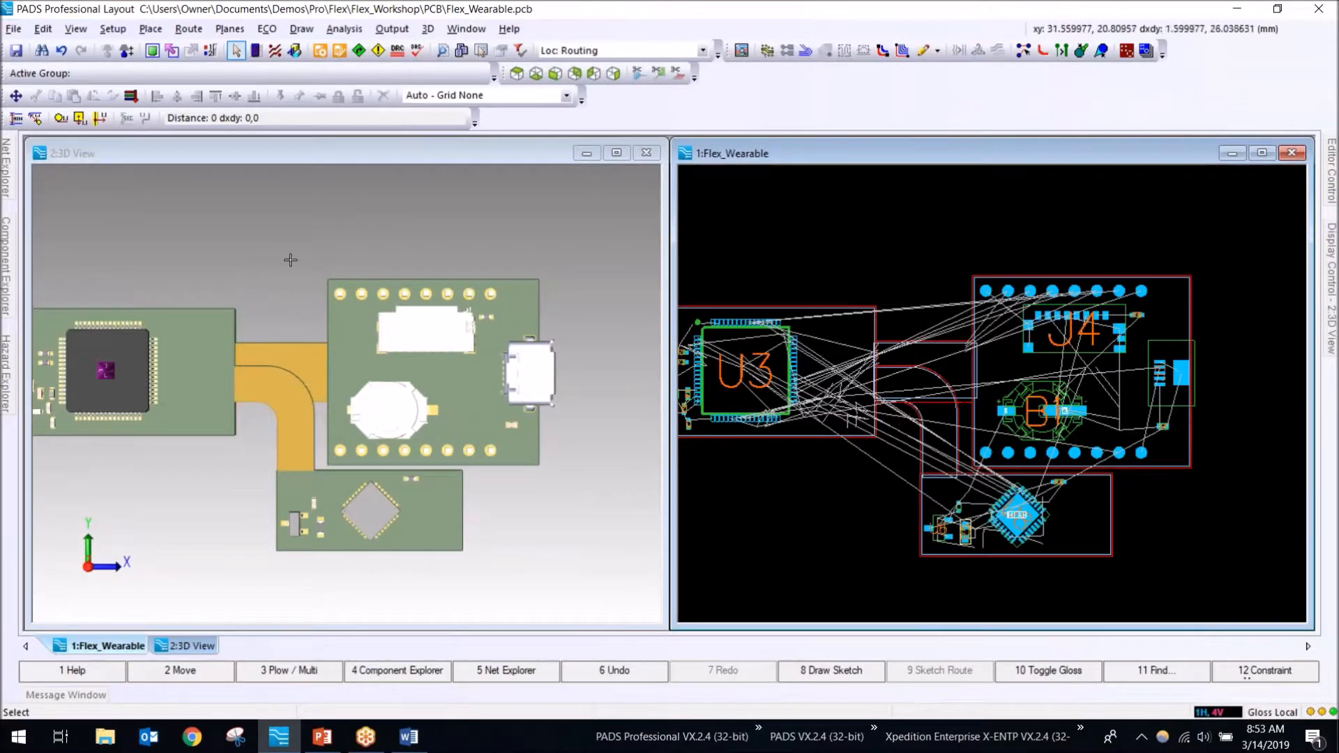
Step: Pan and zoom the 3D view to check that it drives the PCB view, keeping all boards in sight
left_click(298, 303)
middle_click_drag(300, 287, 285, 295)
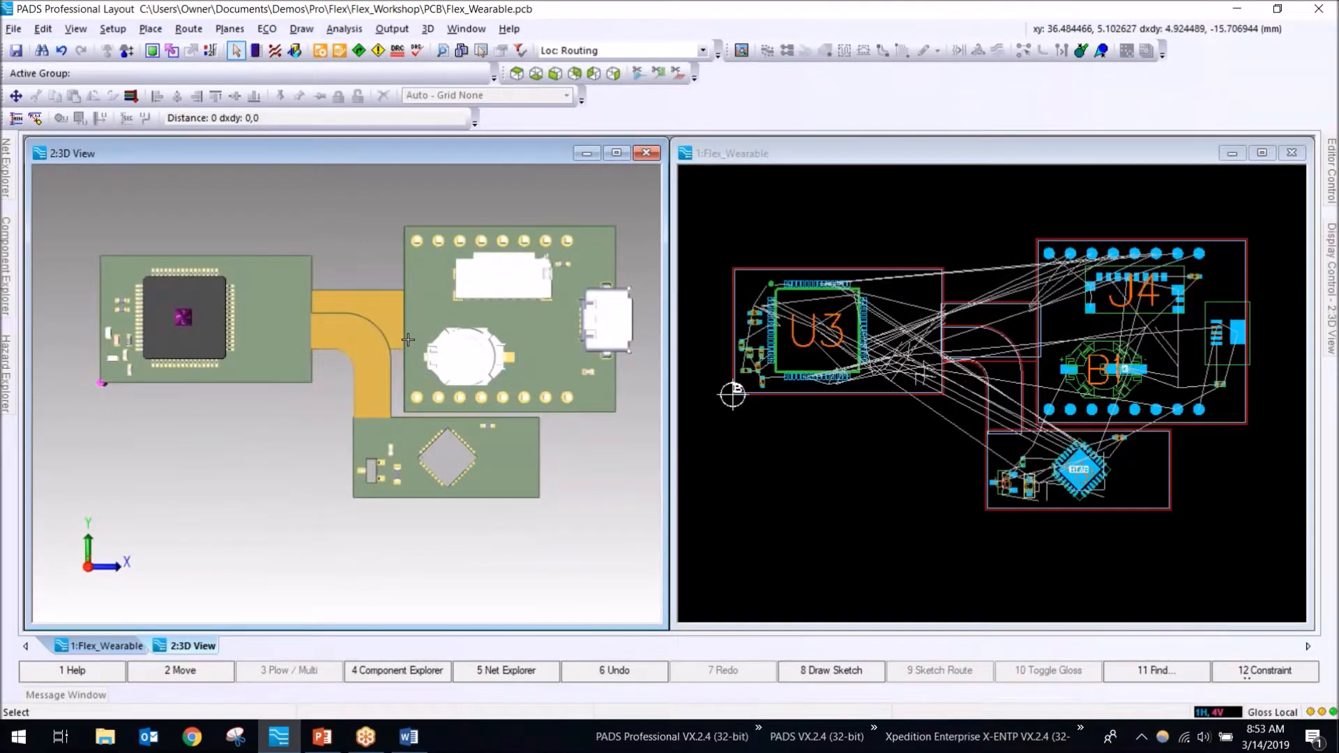
scroll(436, 355, "up", 2)
scroll(437, 354, "up", 2)
scroll(437, 353, "down", 4)
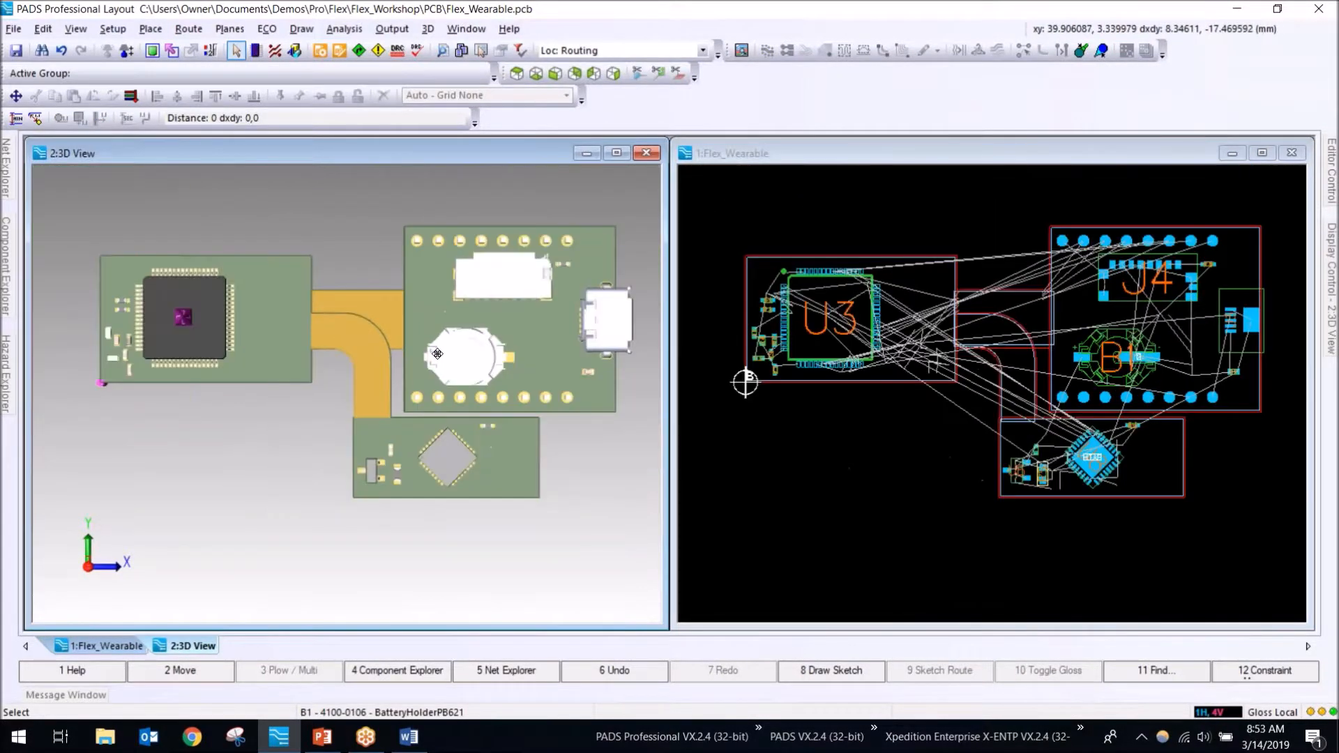
scroll(438, 354, "up", 2)
scroll(441, 357, "down", 1)
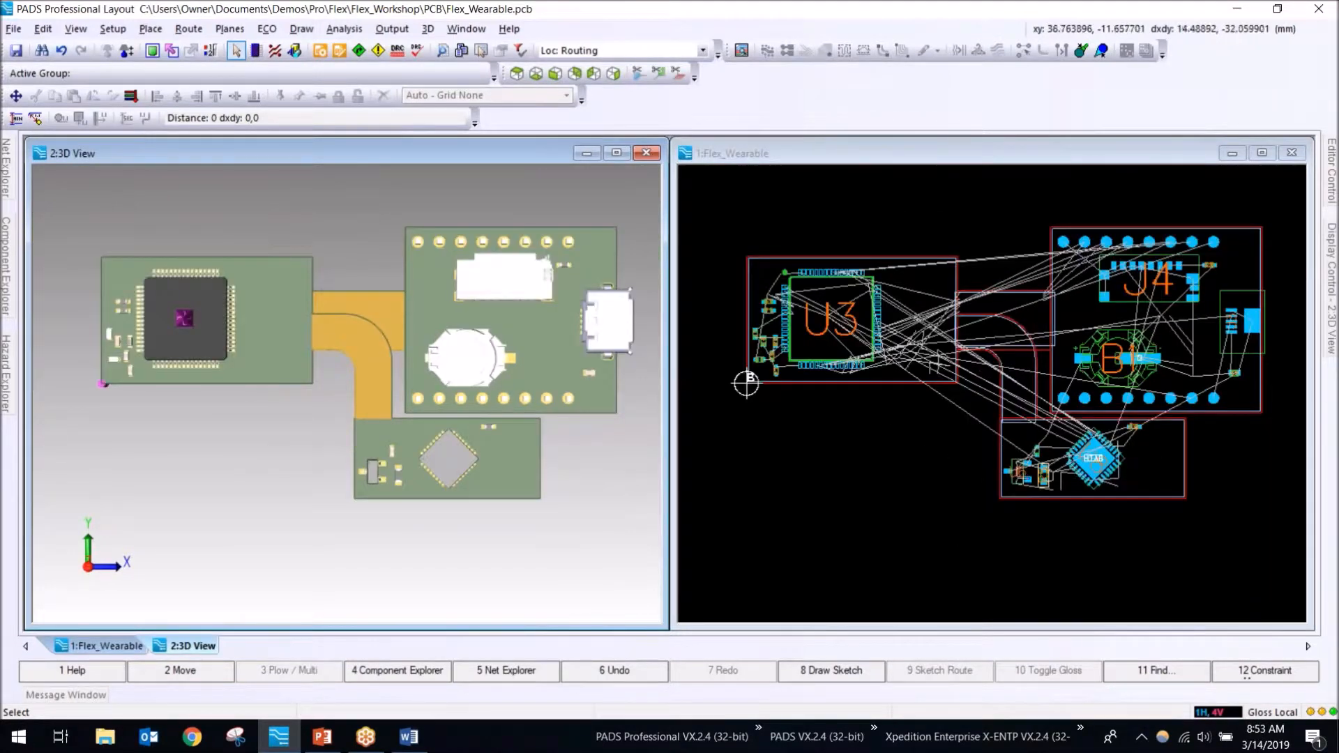
Step: Switch to place mode, select component U3 in the PCB view to check its cross-selection in 3D, and clear the selection
left_click(259, 53)
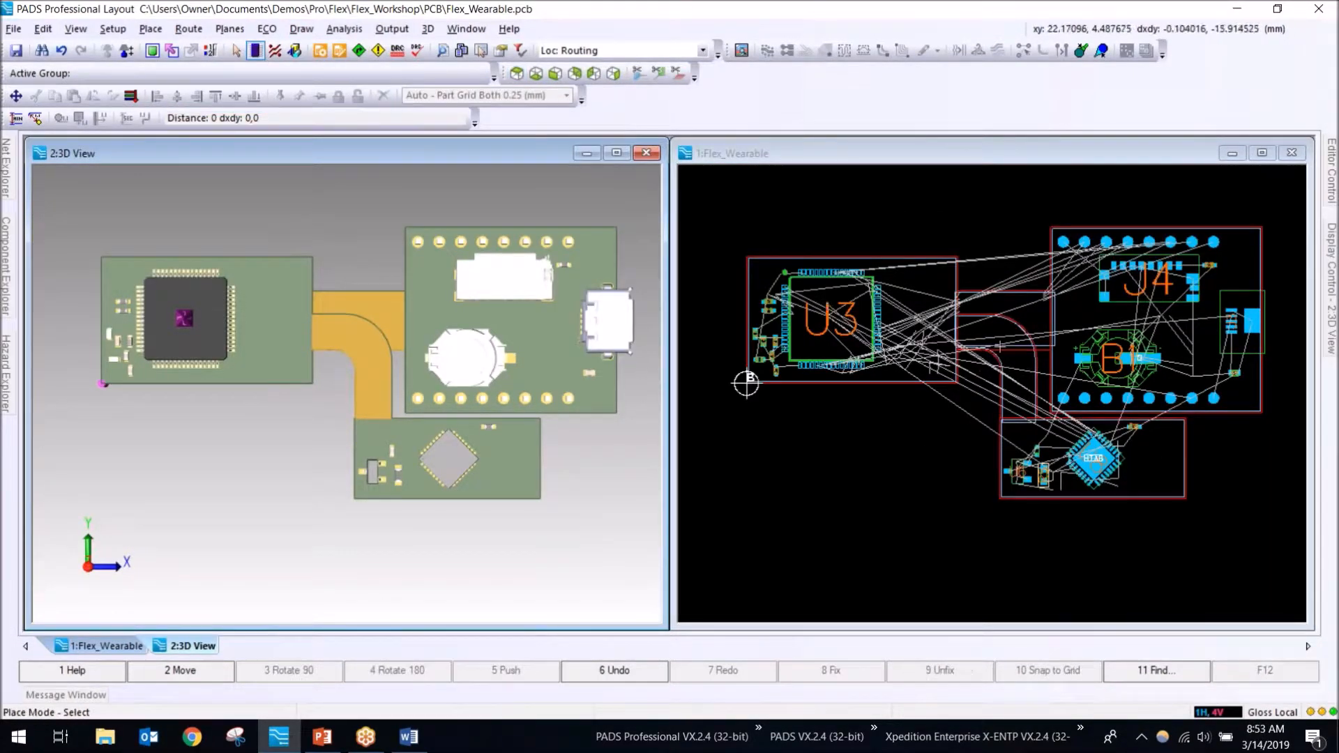
left_click(832, 317)
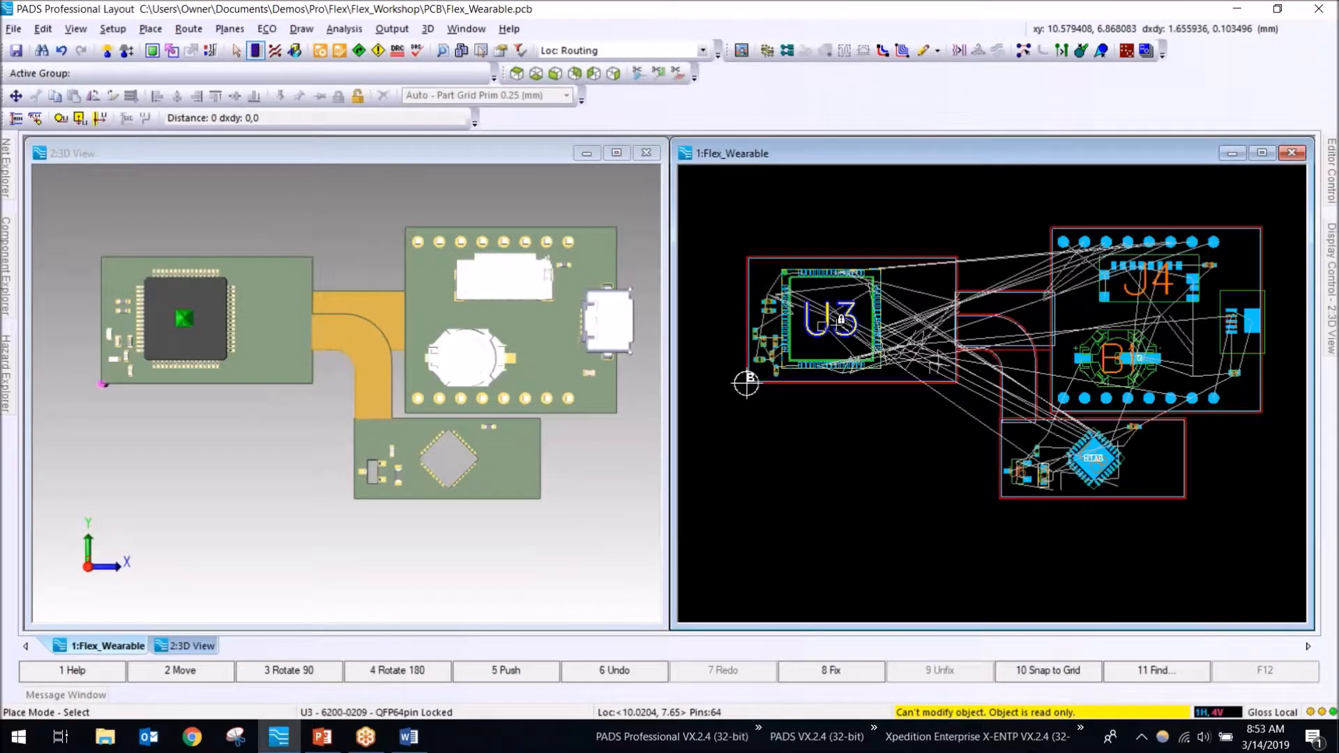
left_click(1014, 207)
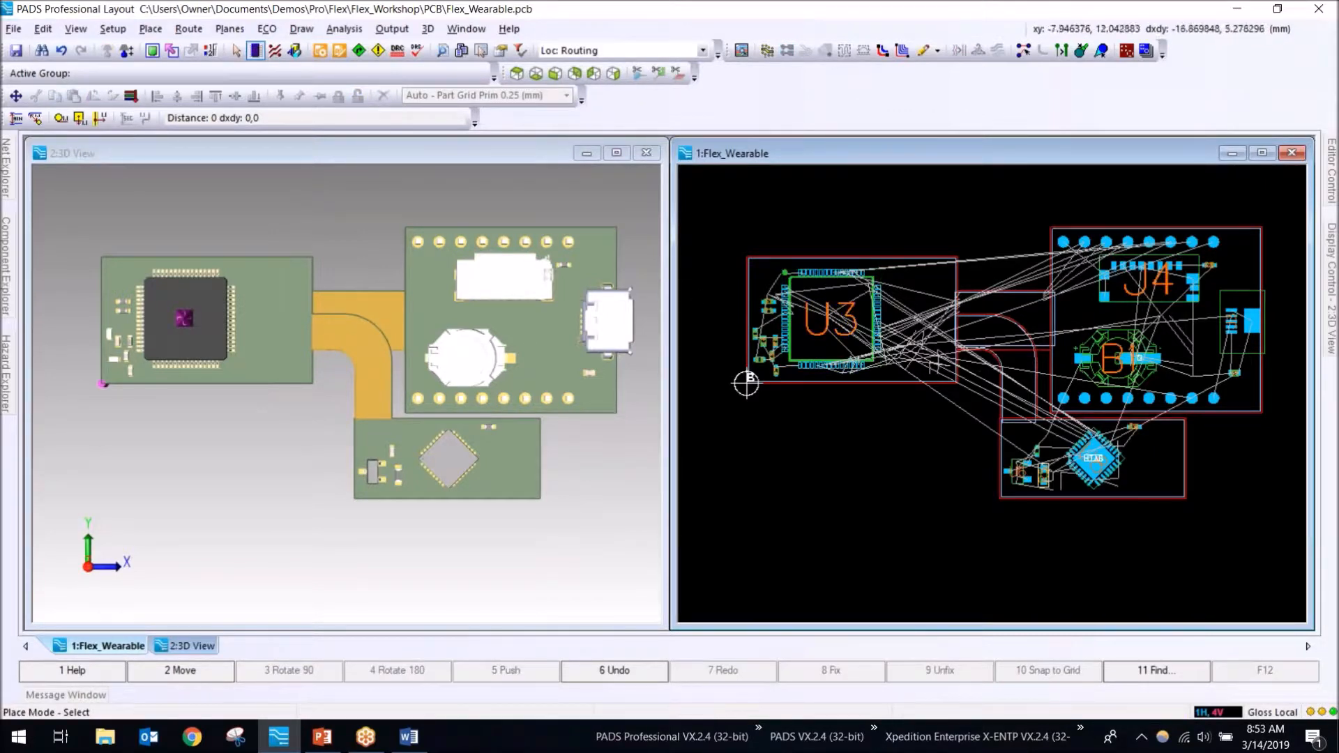
Step: Move the micro SD connector J4 slightly inward on its rigid board from within the 3D view
left_click(506, 277)
left_click_drag(511, 278, 484, 289)
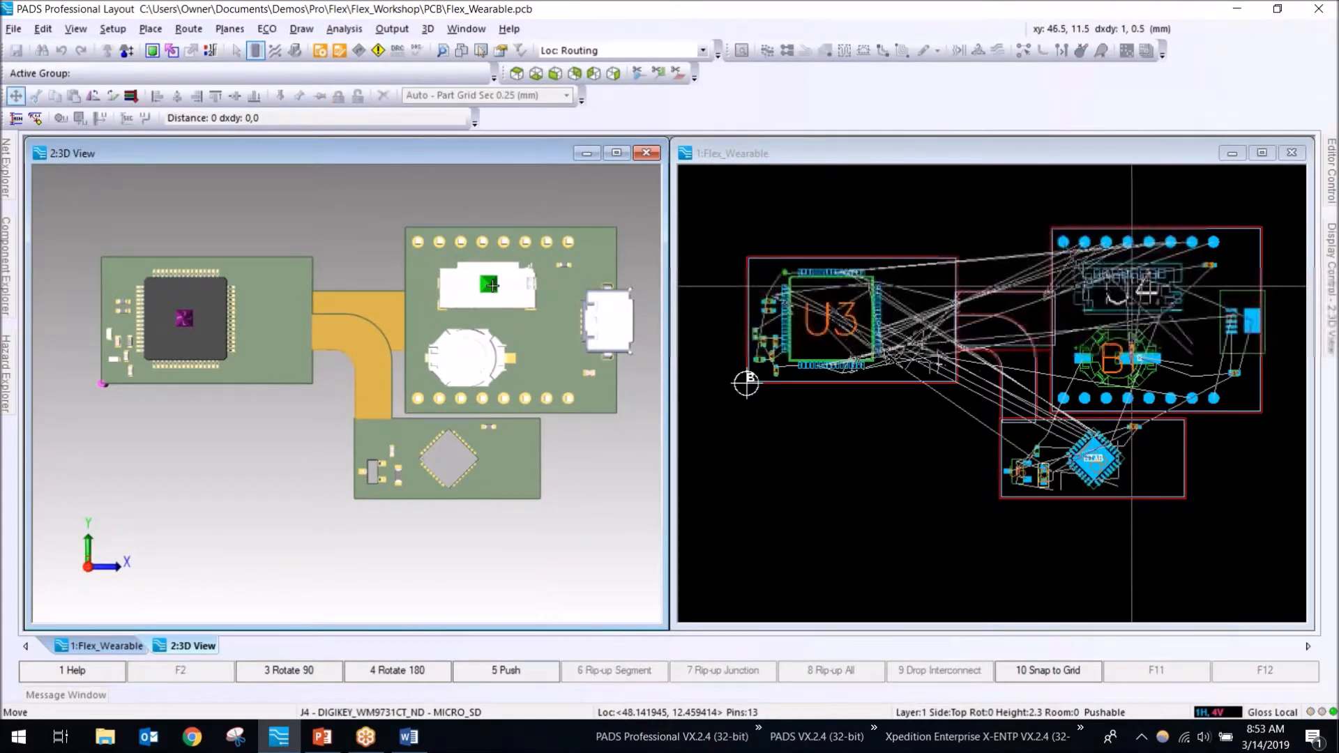
left_click(936, 363)
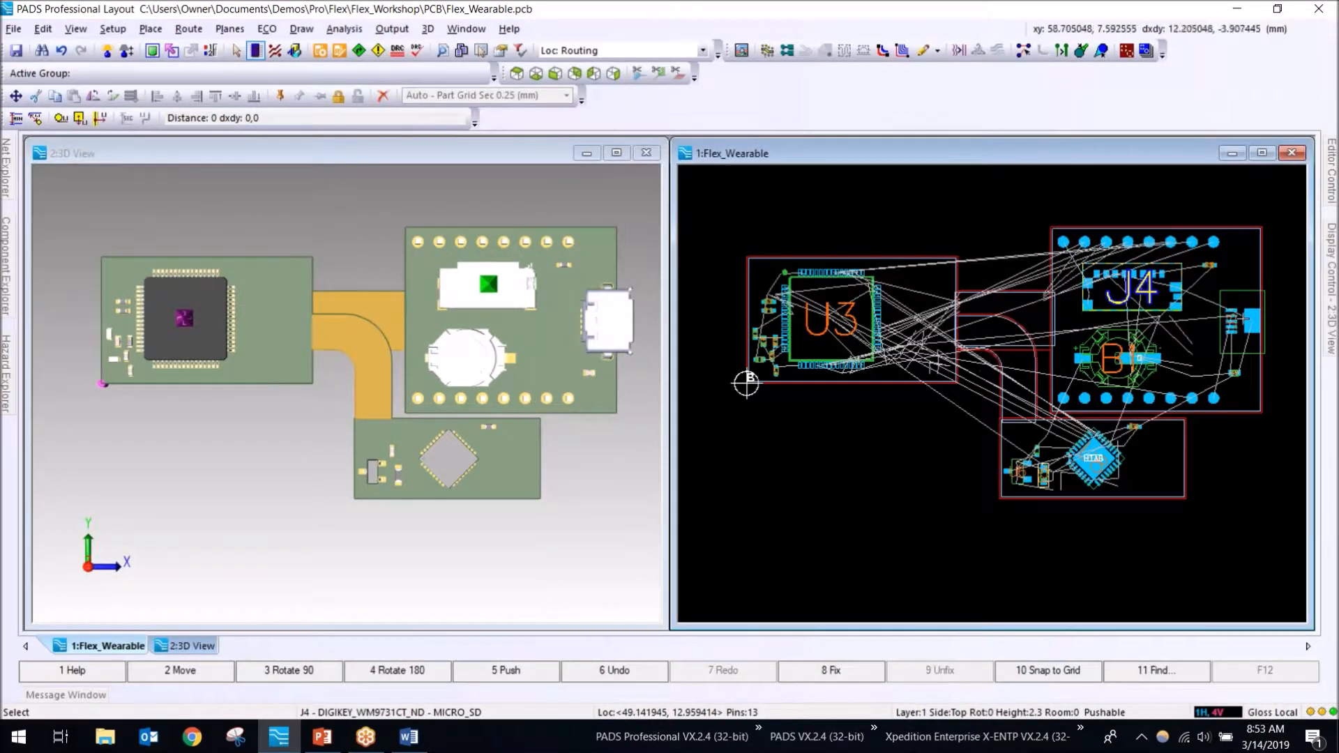
Step: Try moving the micro USB connector J3 in the PCB view inward against J4, and bring it back to the board edge
left_click_drag(1225, 321, 1184, 327)
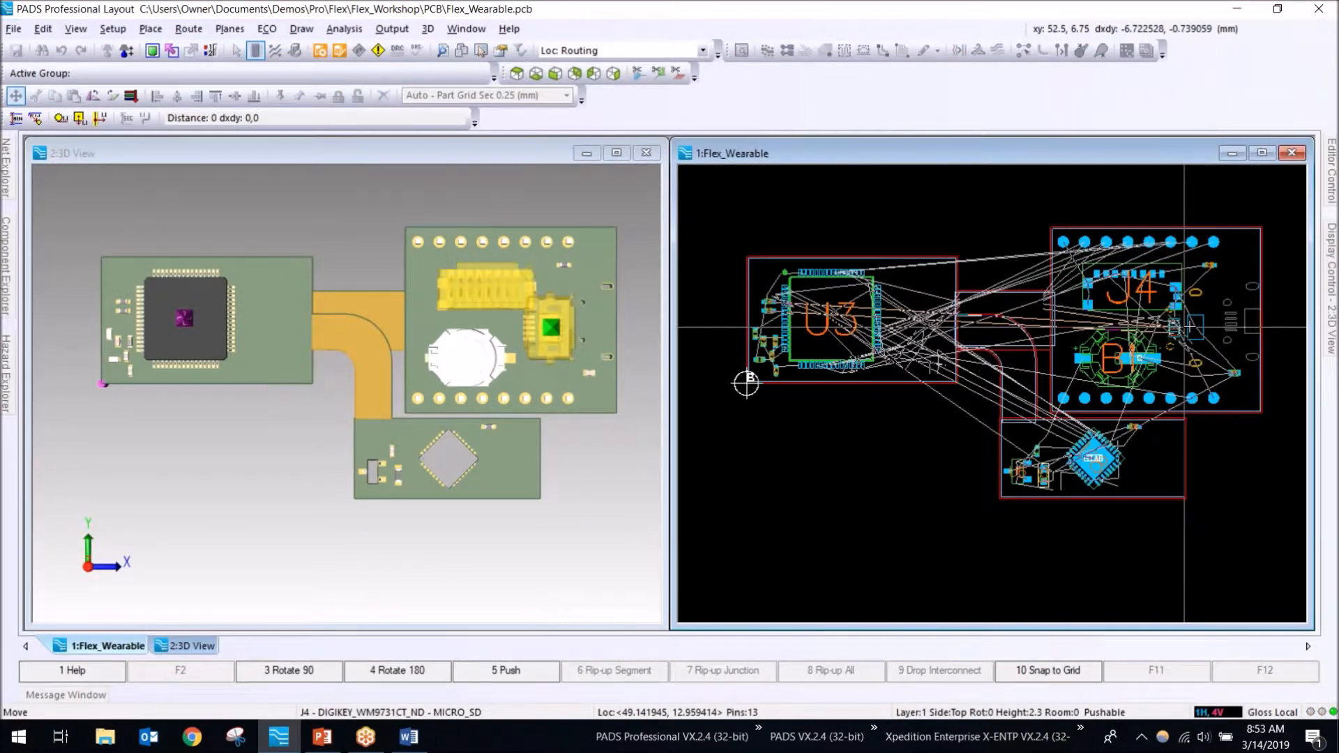
left_click_drag(1184, 326, 1183, 330)
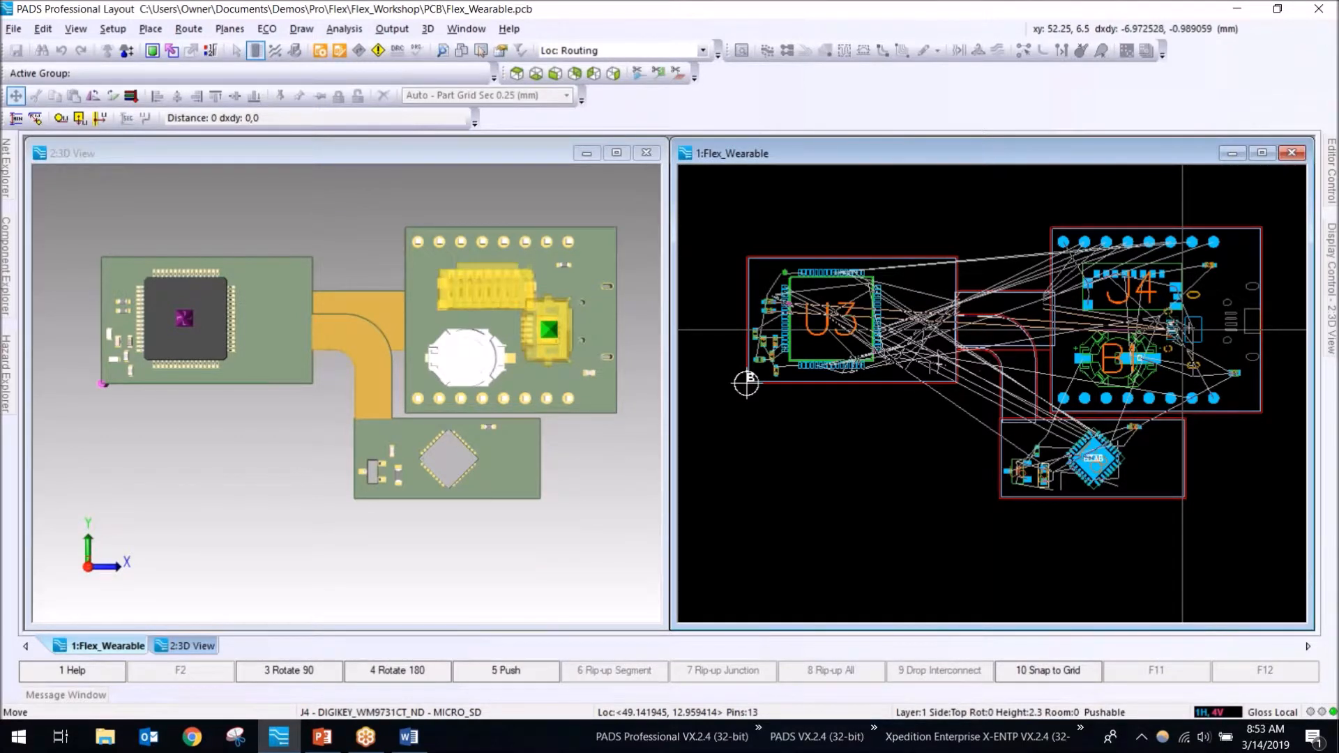
left_click_drag(1183, 329, 1240, 322)
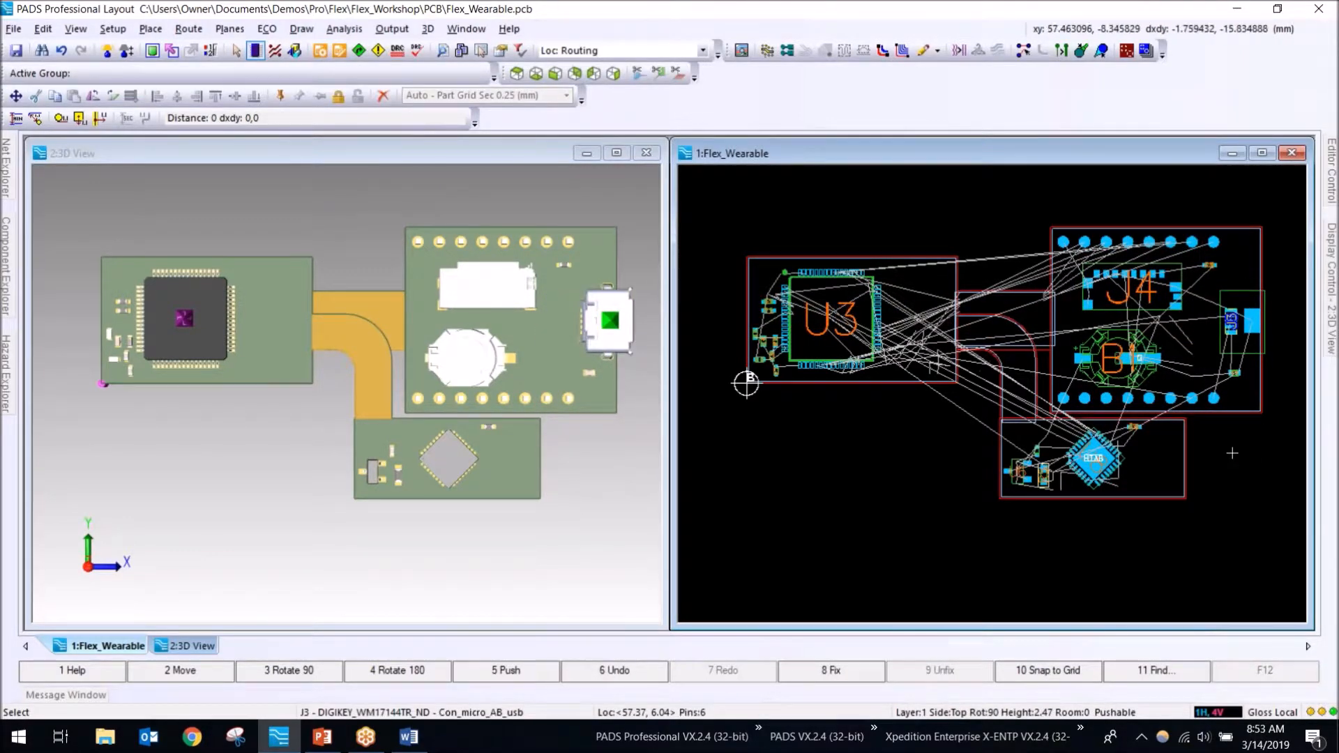
Step: Set up a new bend area for the Flex_Connector board outline with a bend angle of -180
middle_click_drag(429, 544, 460, 386)
middle_click_drag(483, 278, 450, 433)
scroll(361, 407, "up", 1)
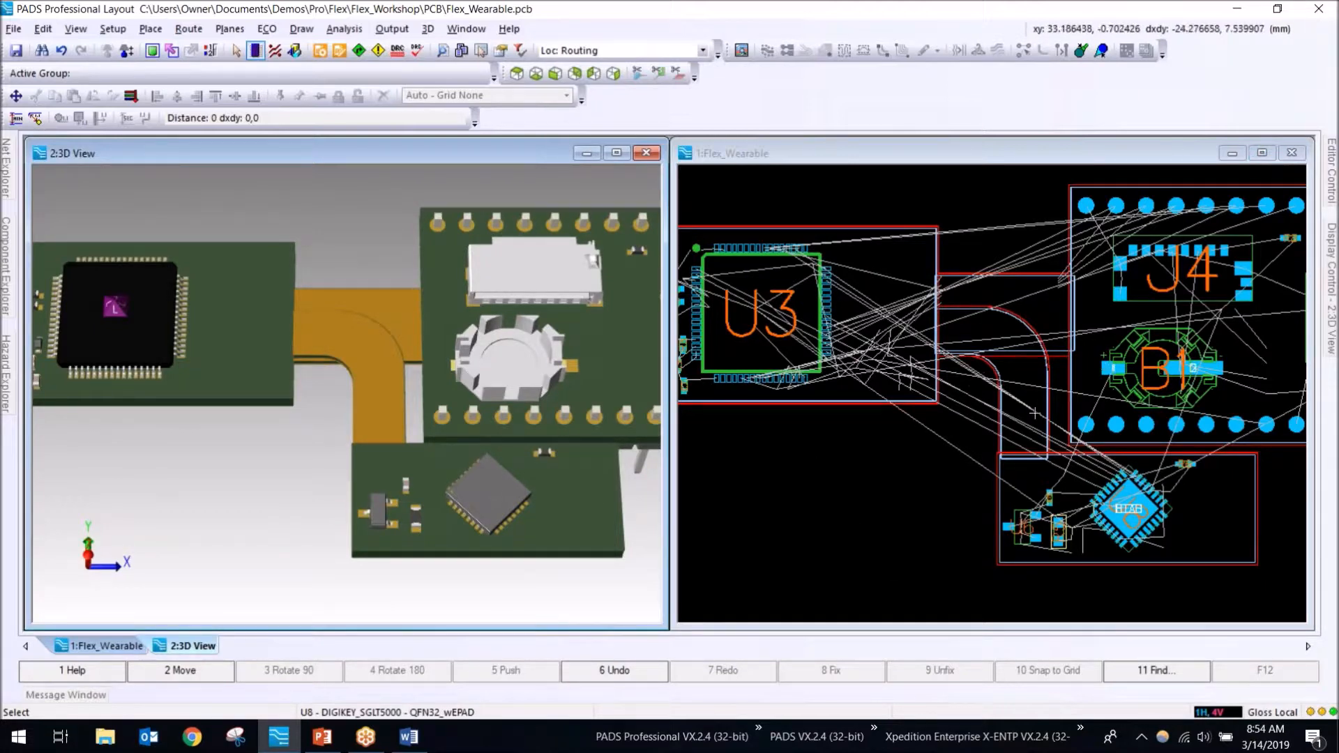
scroll(950, 434, "up", 2)
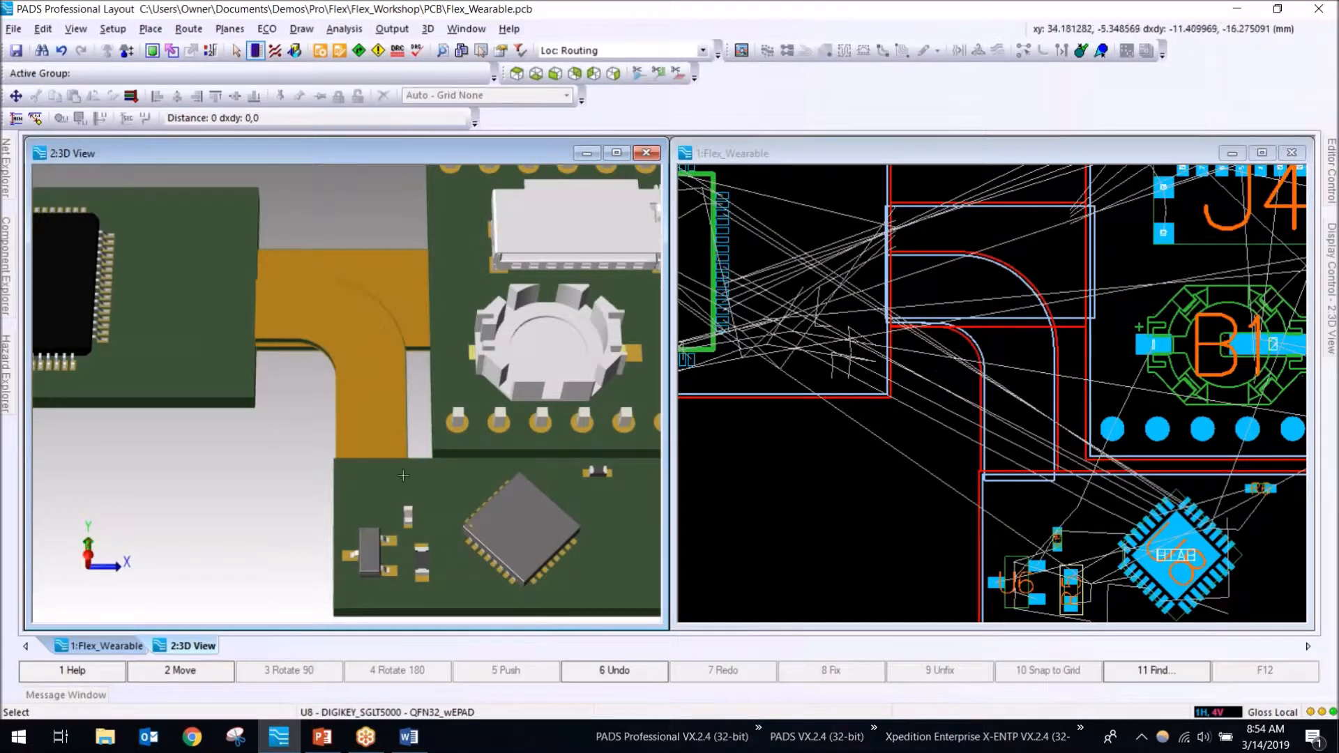
left_click(717, 740)
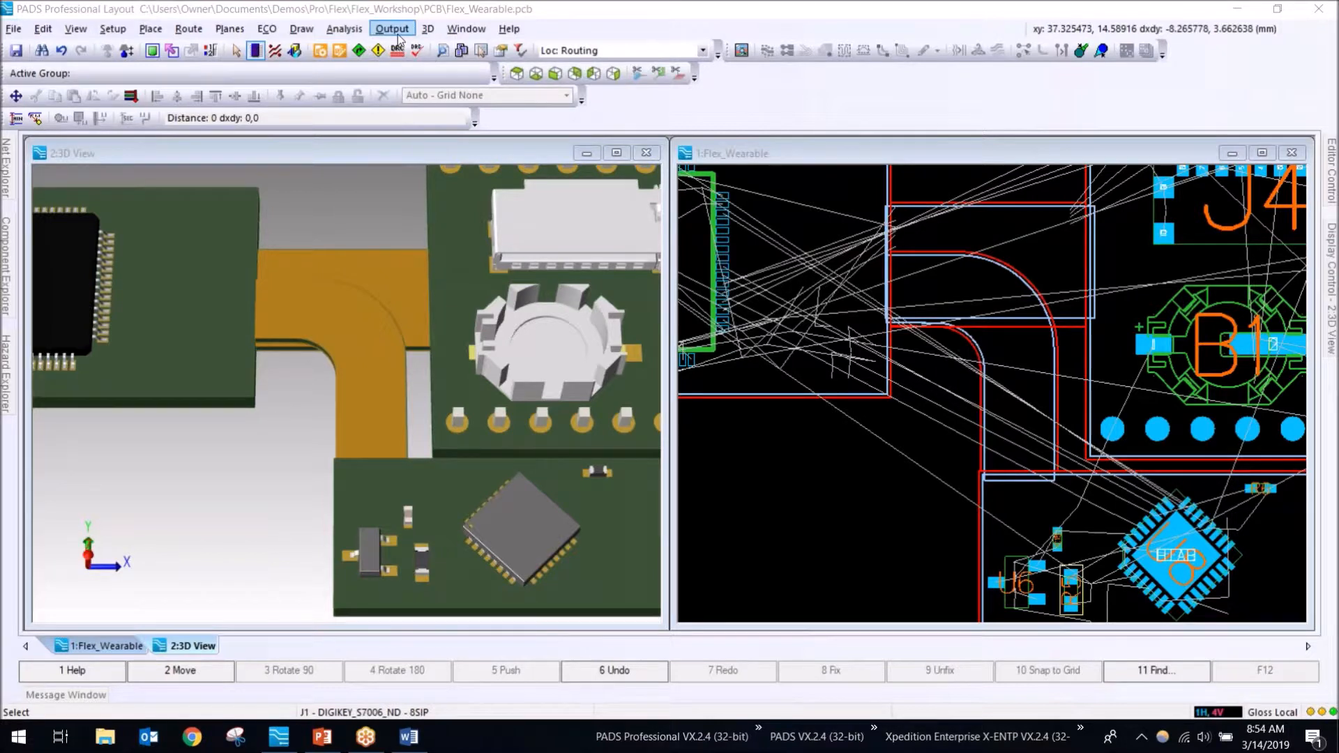
left_click(299, 30)
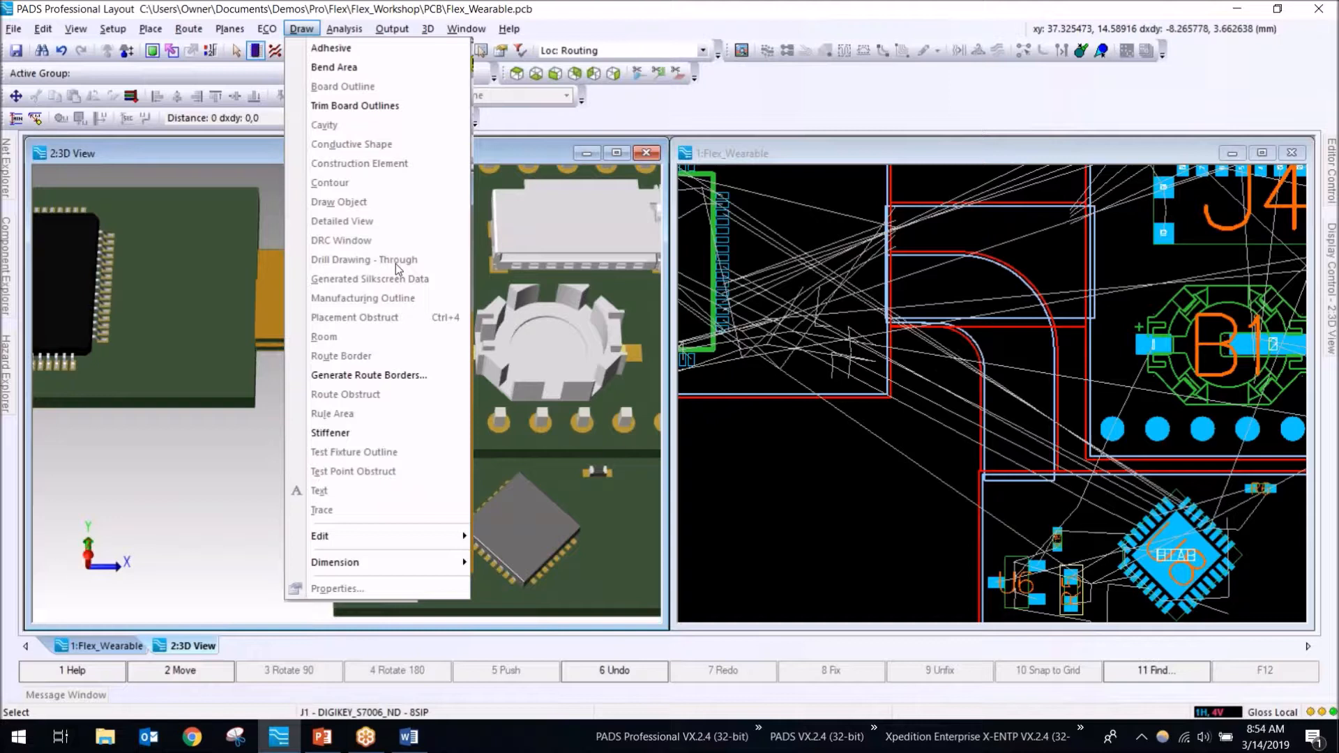
left_click(342, 70)
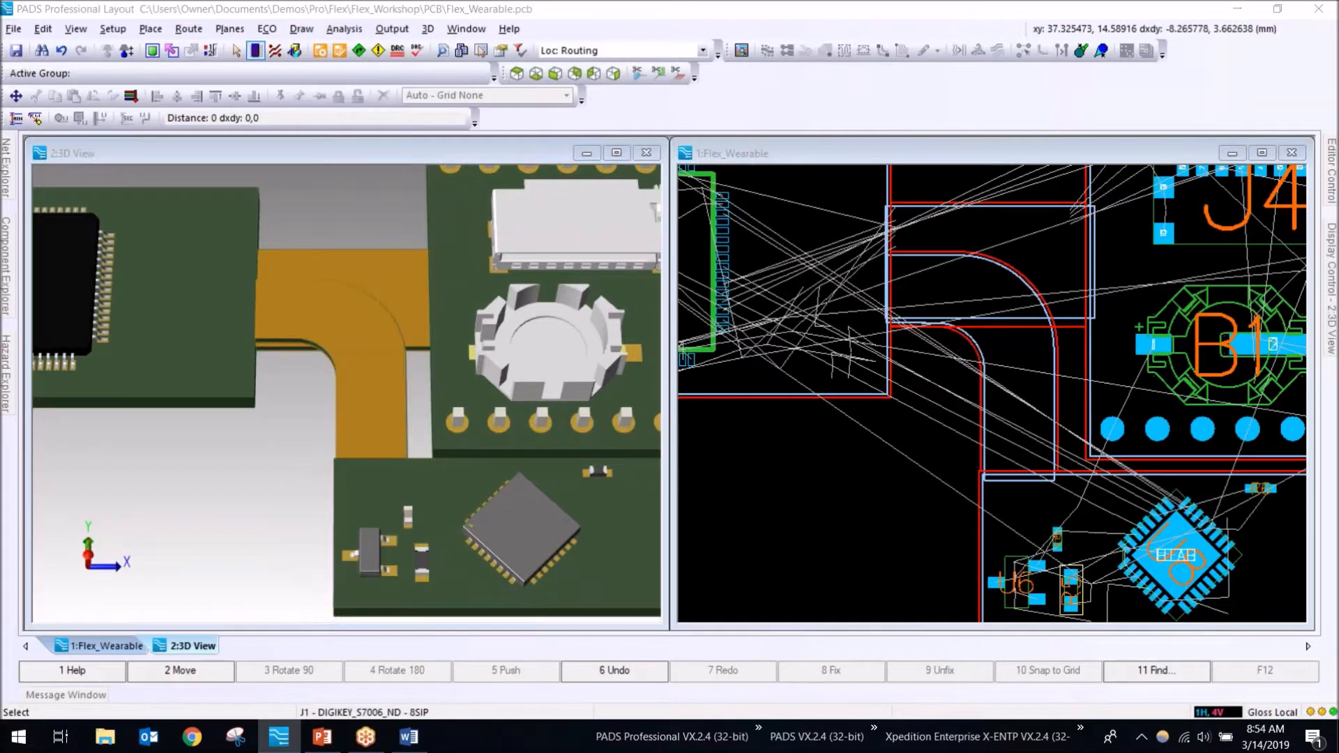
left_click_drag(924, 161, 621, 169)
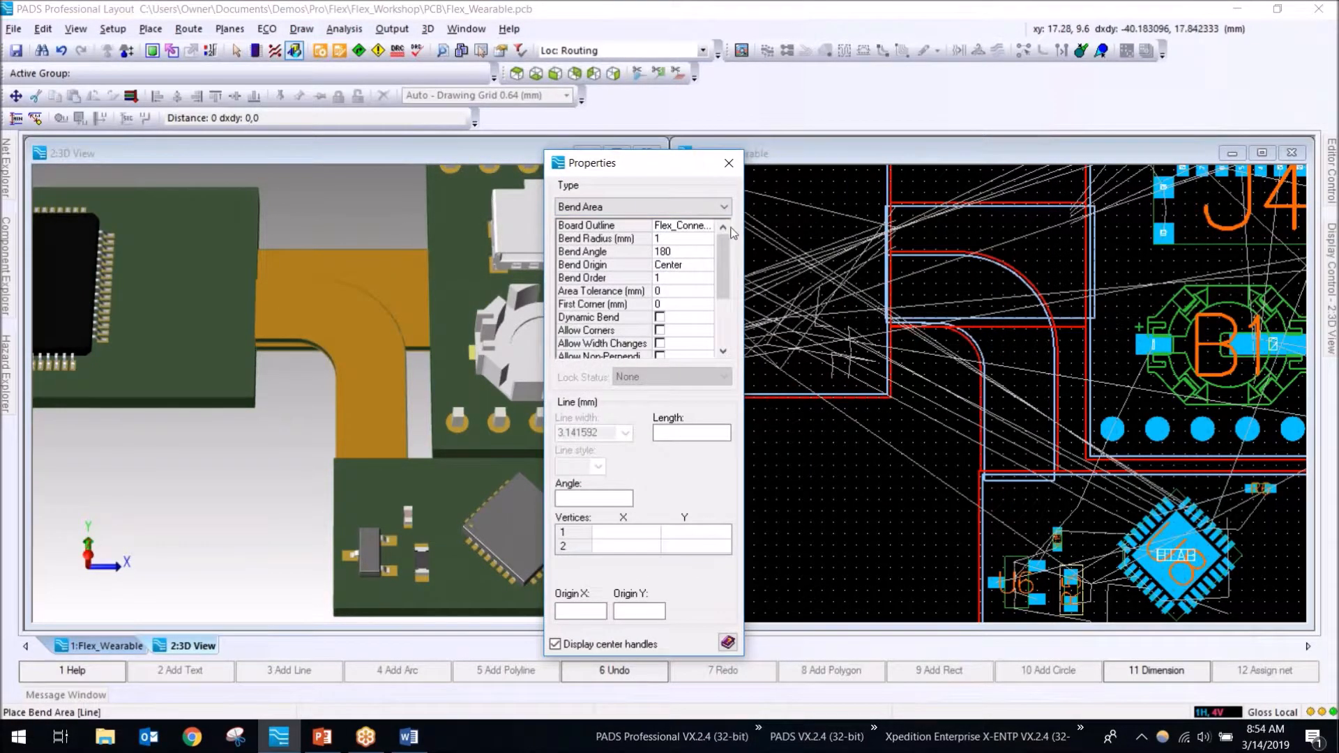
left_click(701, 232)
left_click(708, 227)
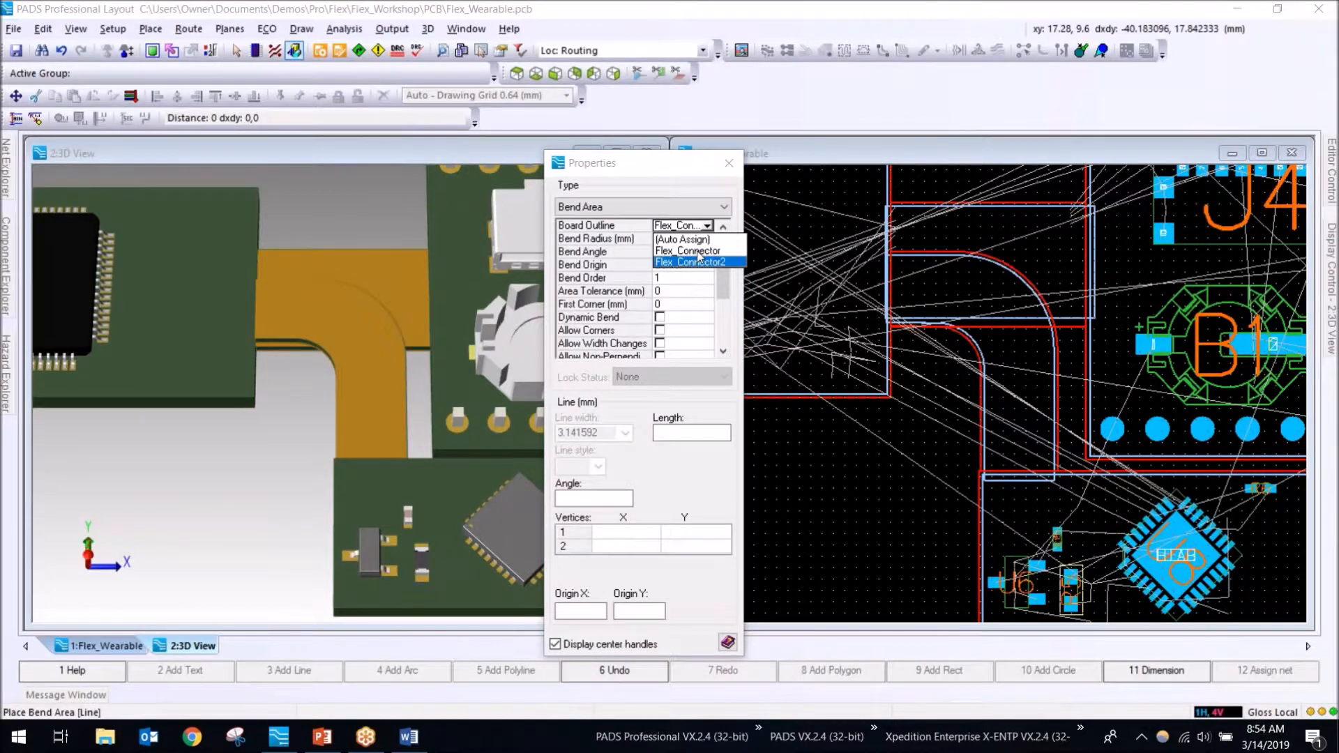
left_click(694, 255)
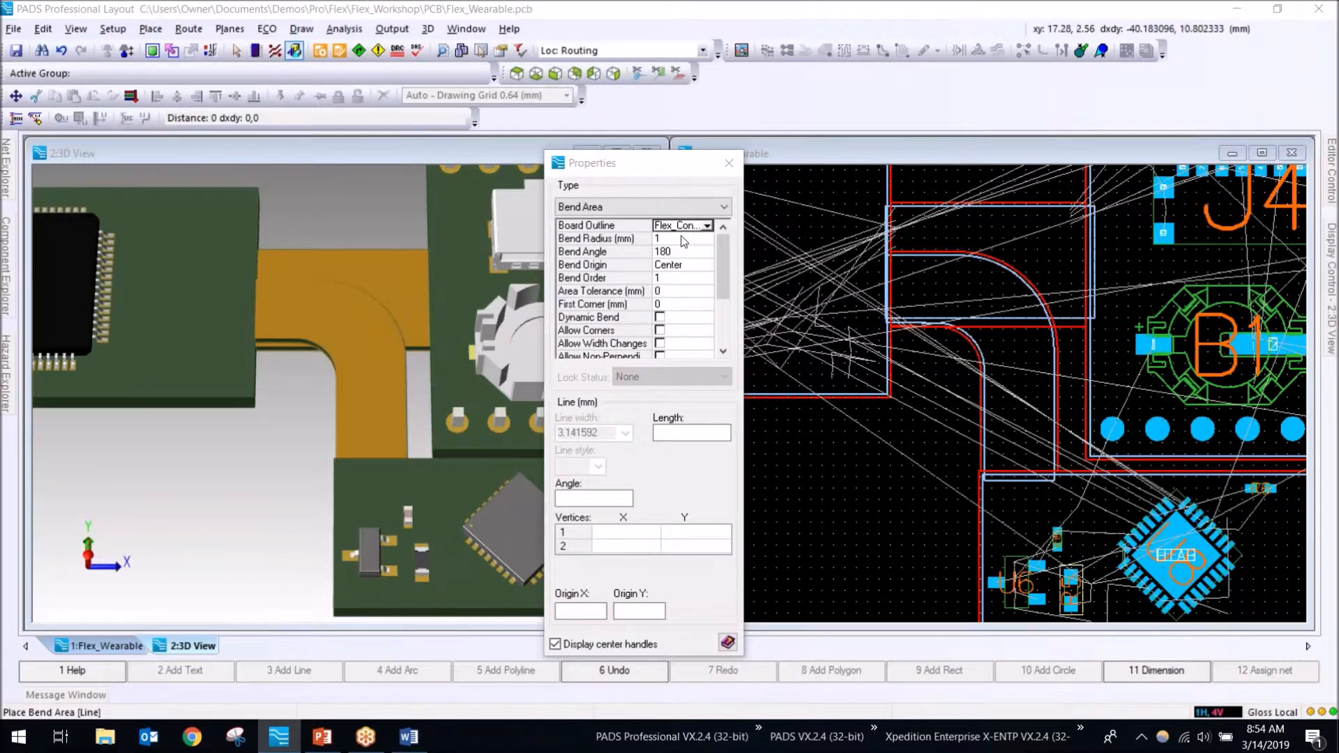
left_click(674, 254)
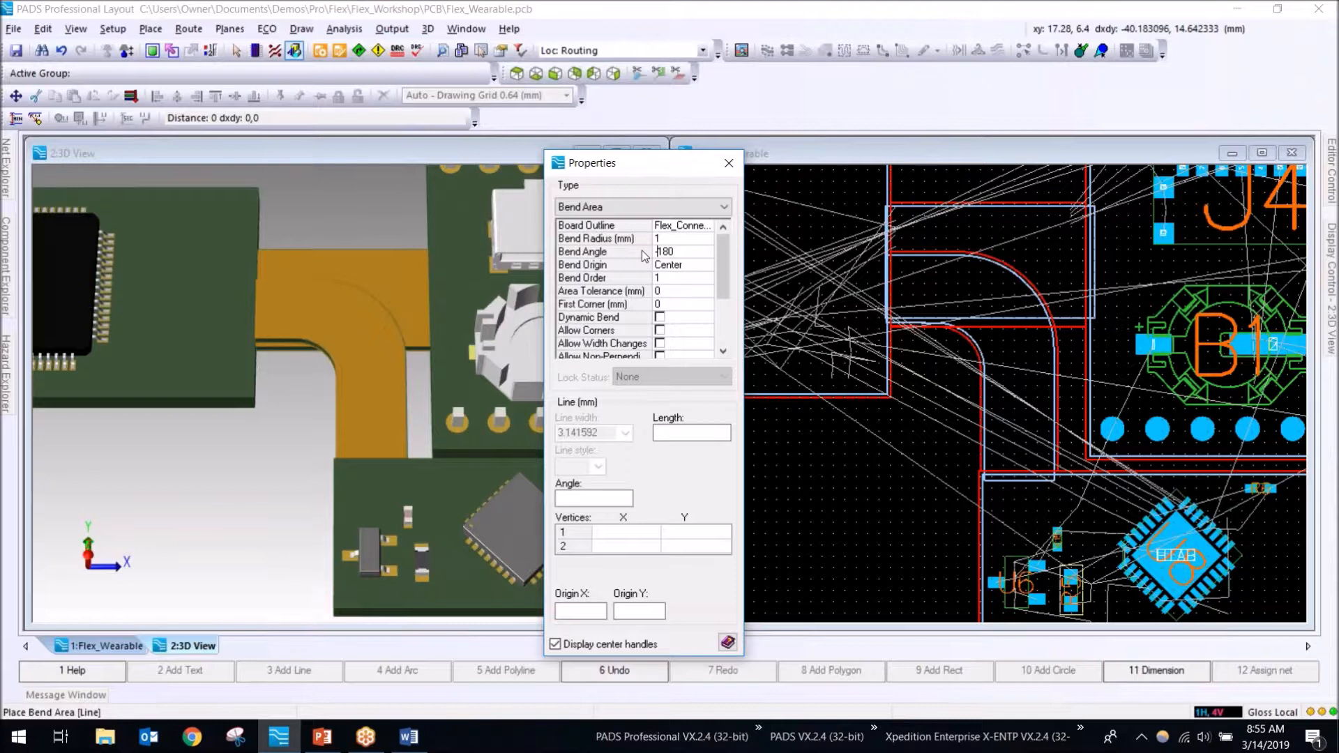
Step: Draw the bend area across the curved flex near the lower rigid board, from X 28.8 to 35.2 at Y -2.56
left_click(954, 441)
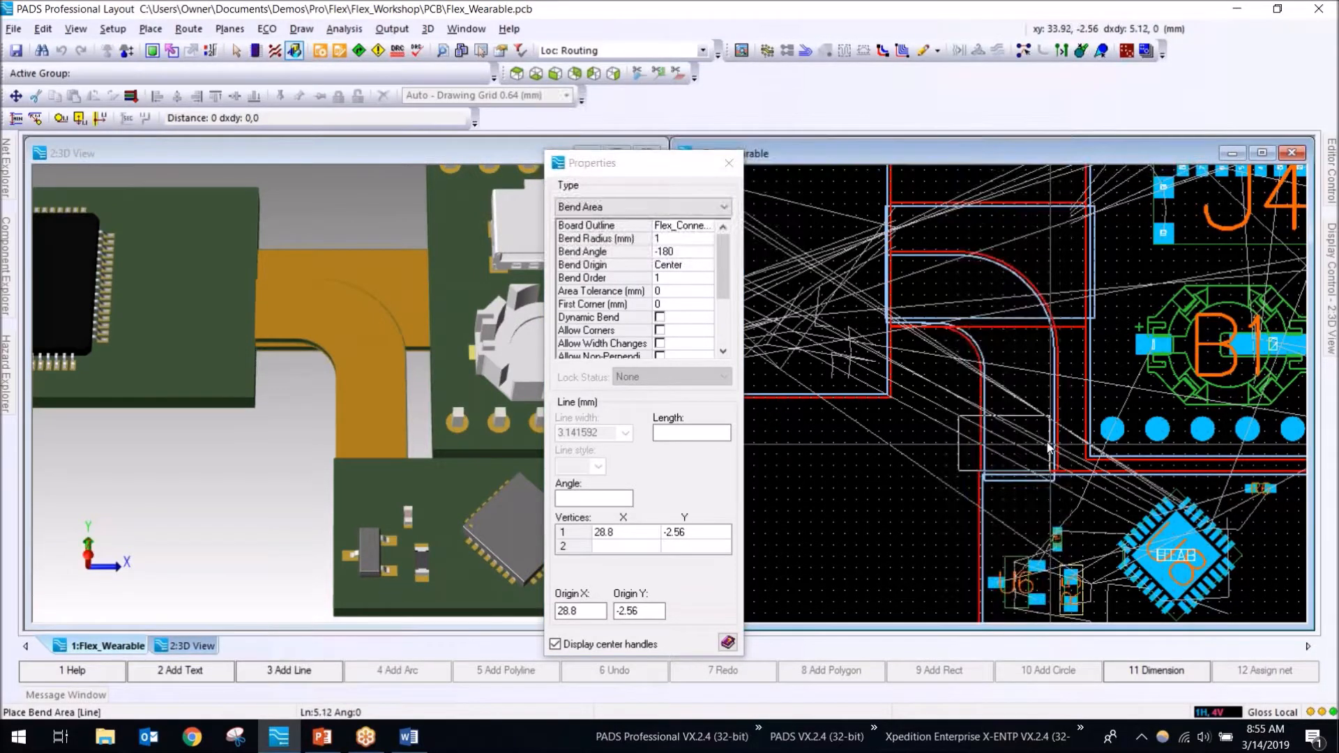
left_click(1075, 449)
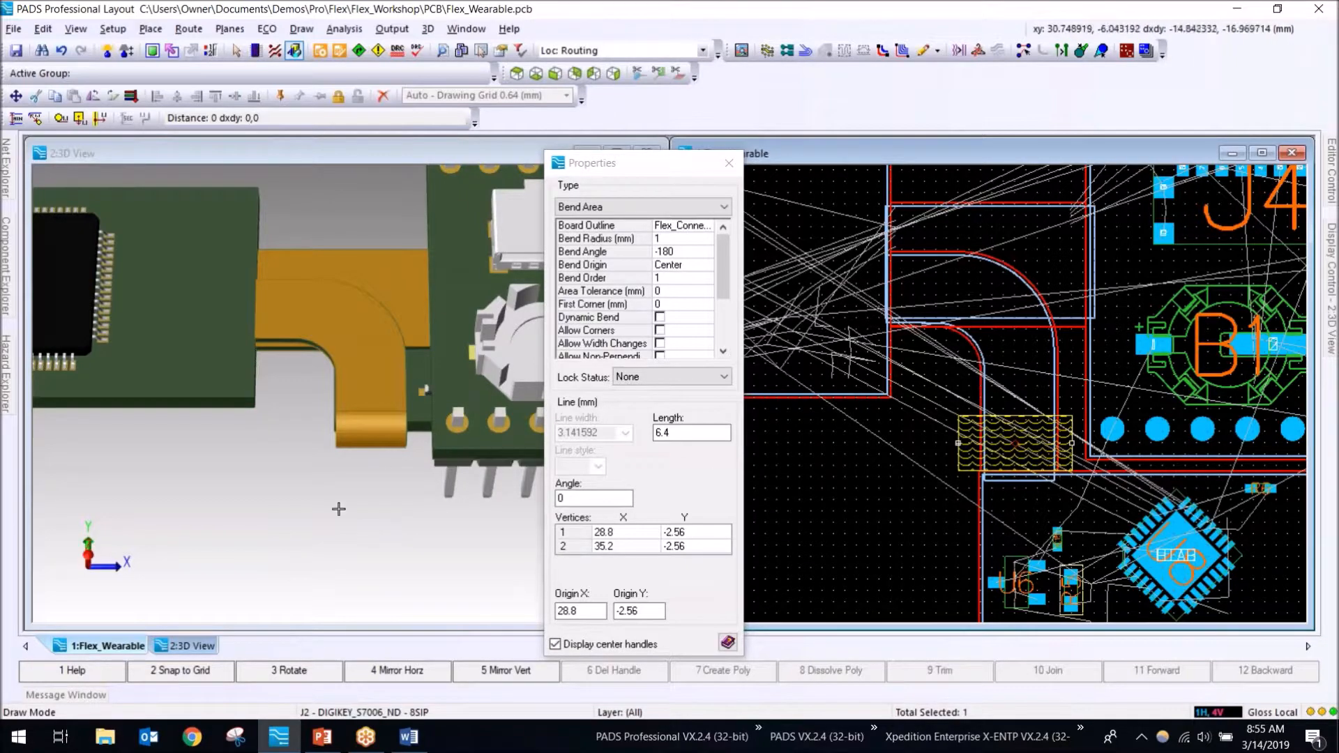
middle_click_drag(342, 544, 428, 428)
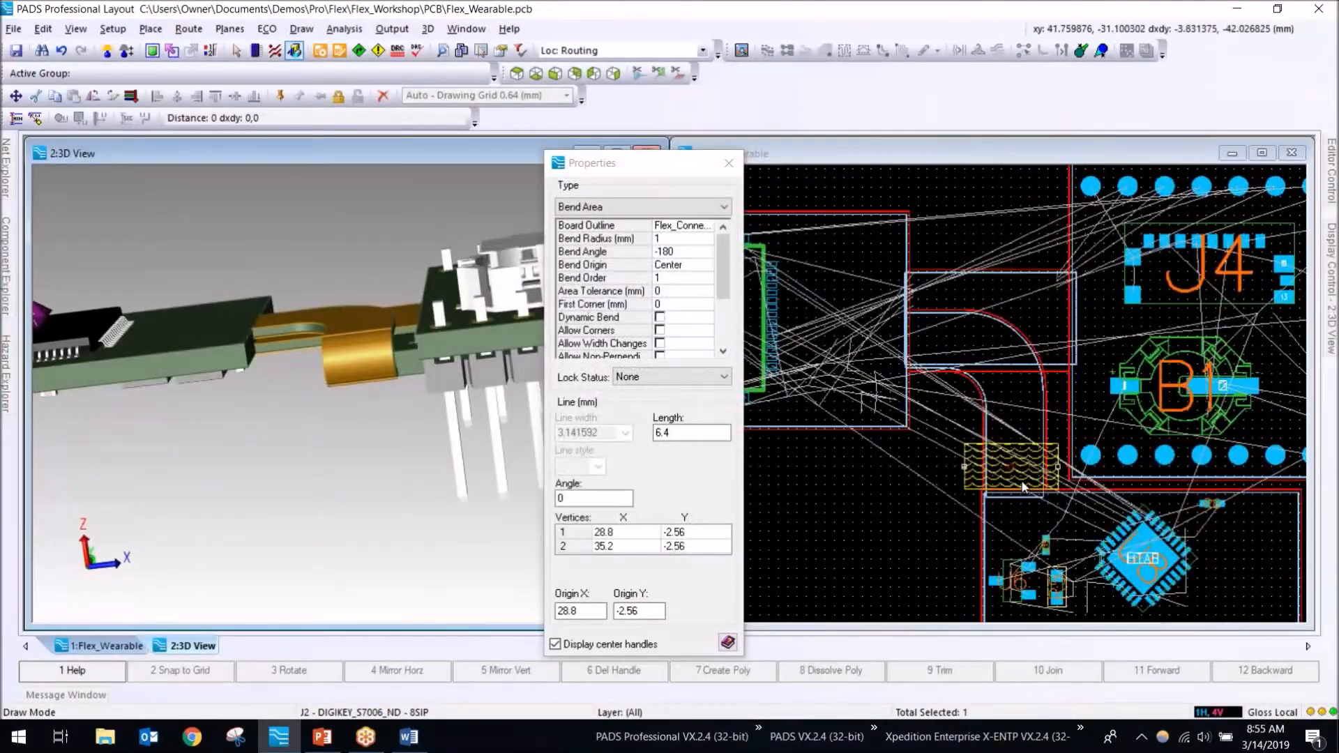
Step: Turn off Drive 2D View and Follow 2D View for the 3D view, and deselect the bend area
left_click(1333, 311)
left_click(1110, 255)
left_click(1110, 269)
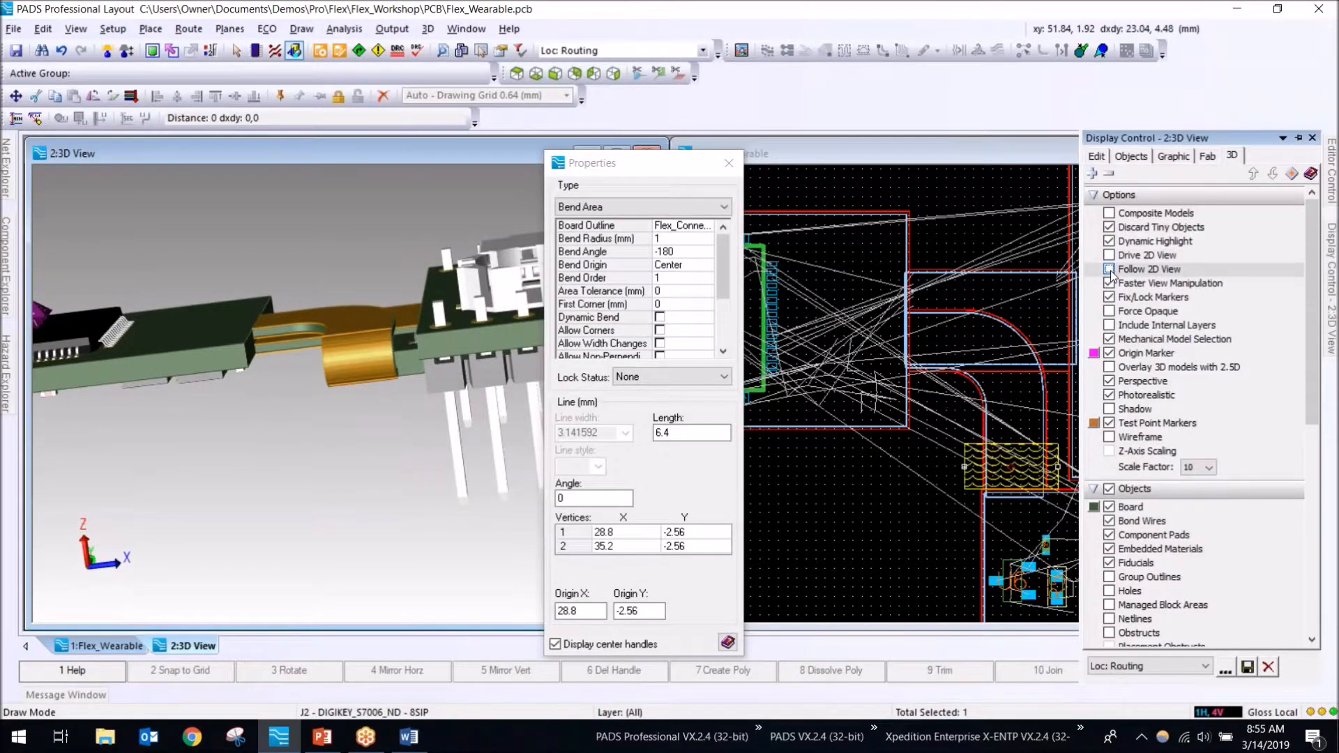
left_click(997, 189)
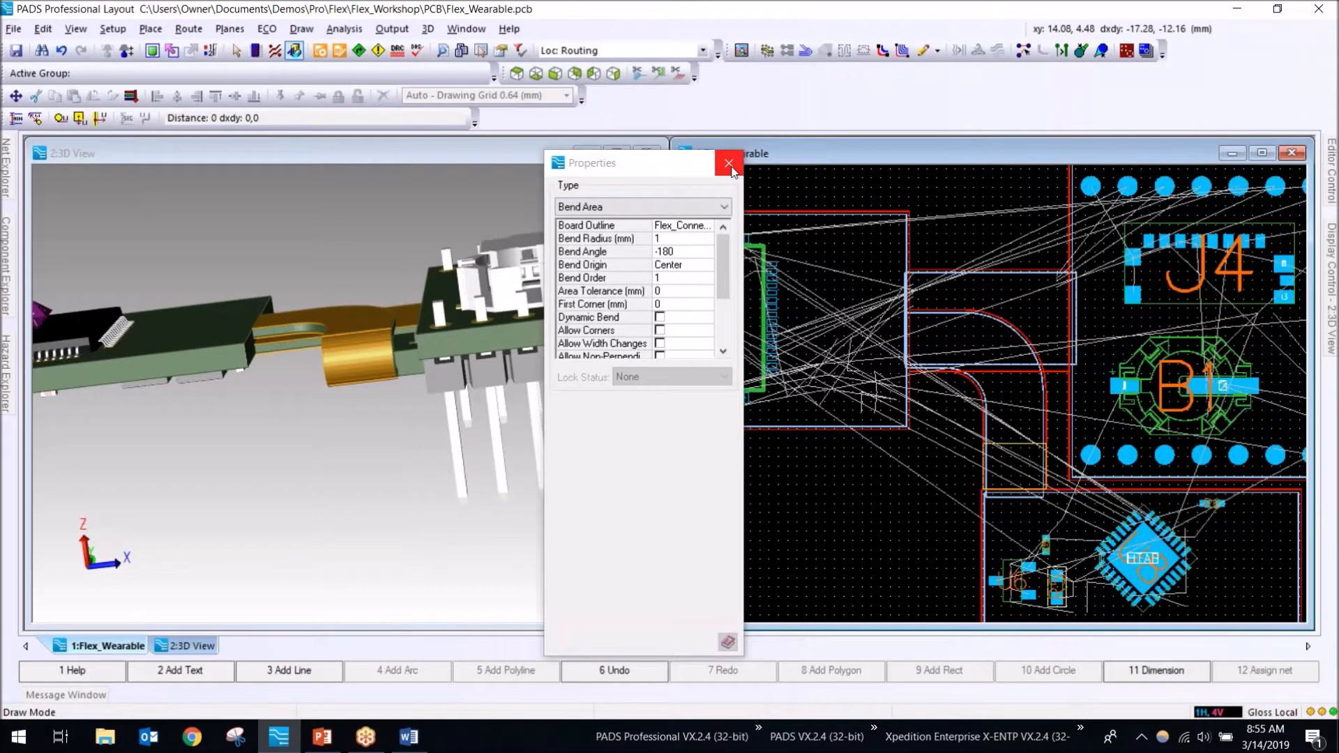
Step: Add a second bend area with a 180 bend angle on Flex_Connector beside the U3 board, from Y 8.96 to 3.2 at X 26.88
left_click(730, 168)
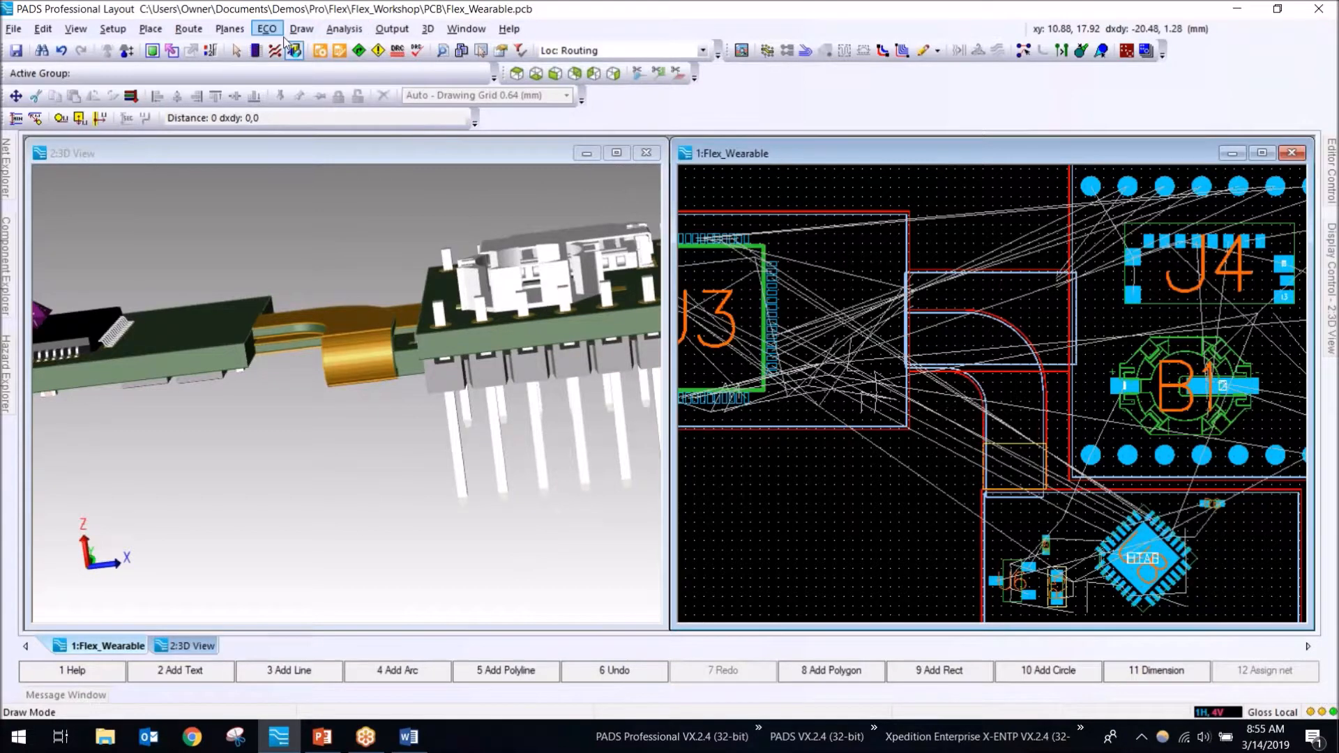
left_click(301, 29)
left_click(362, 68)
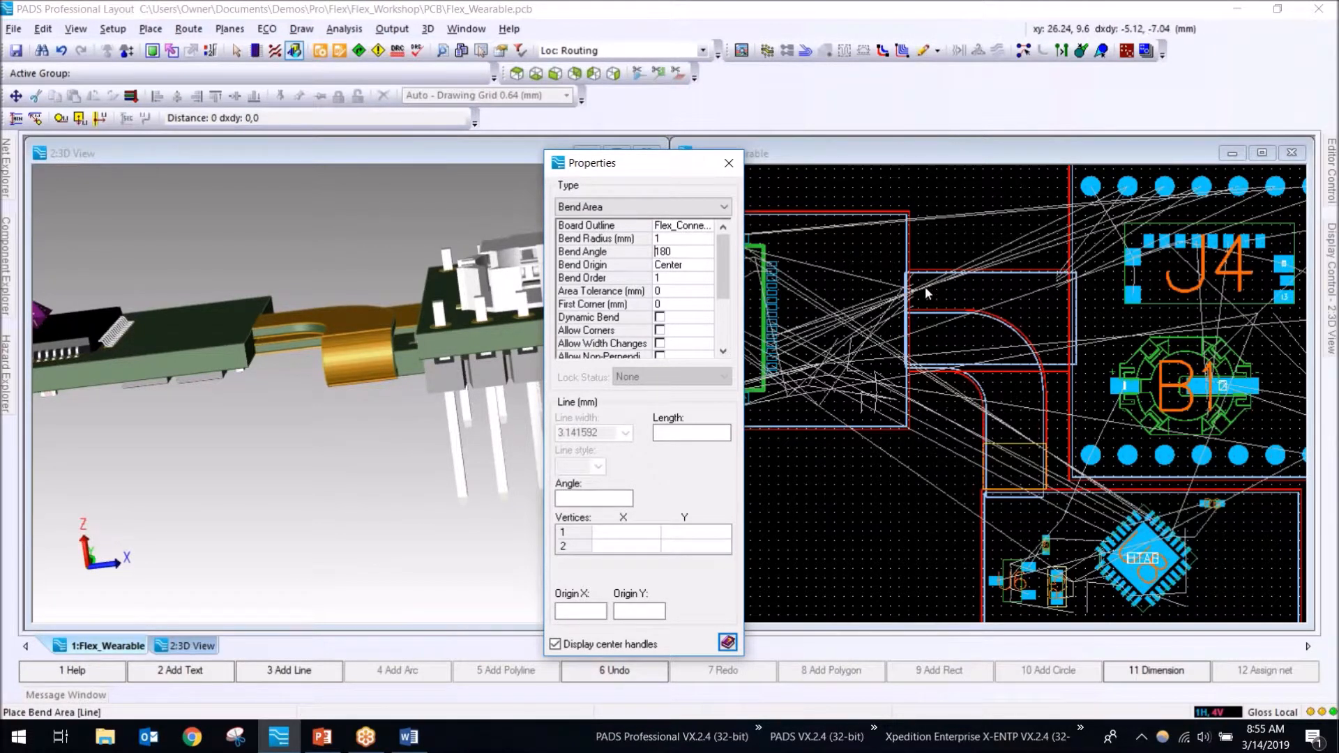
left_click(934, 302)
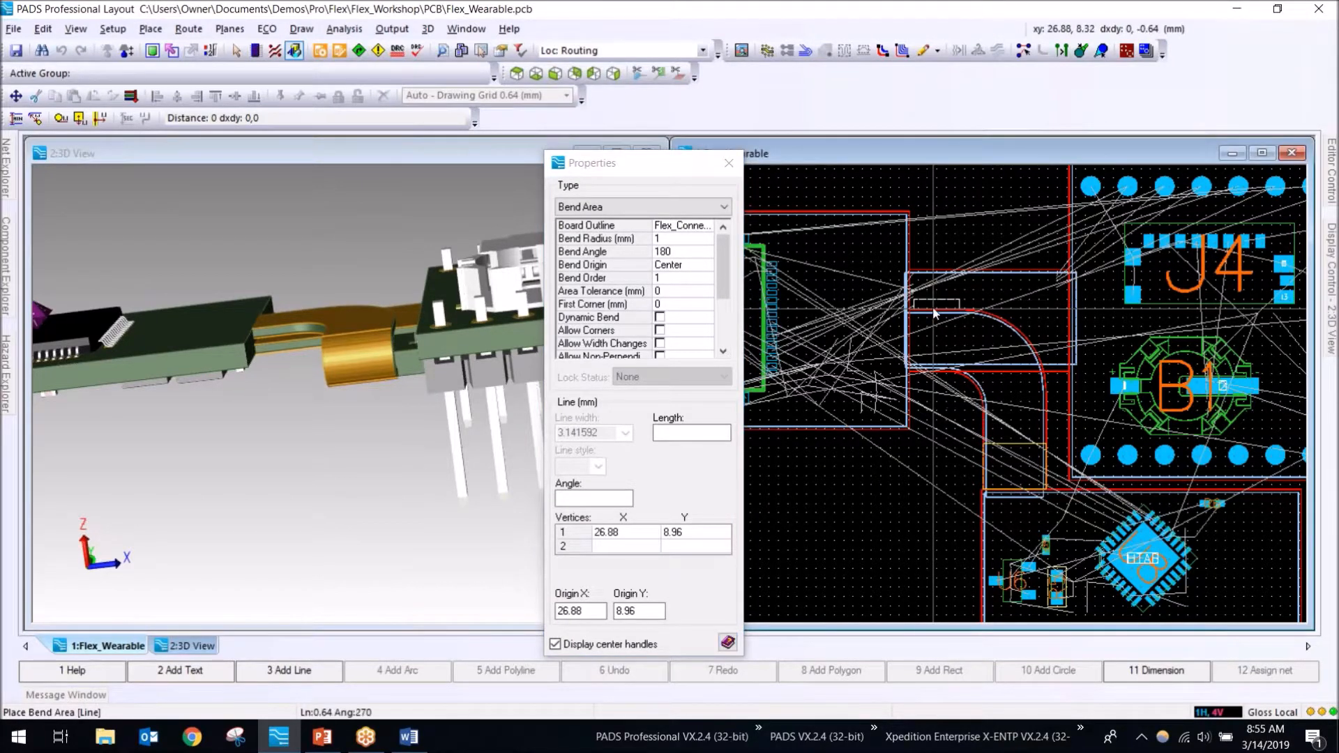
double_click(939, 388)
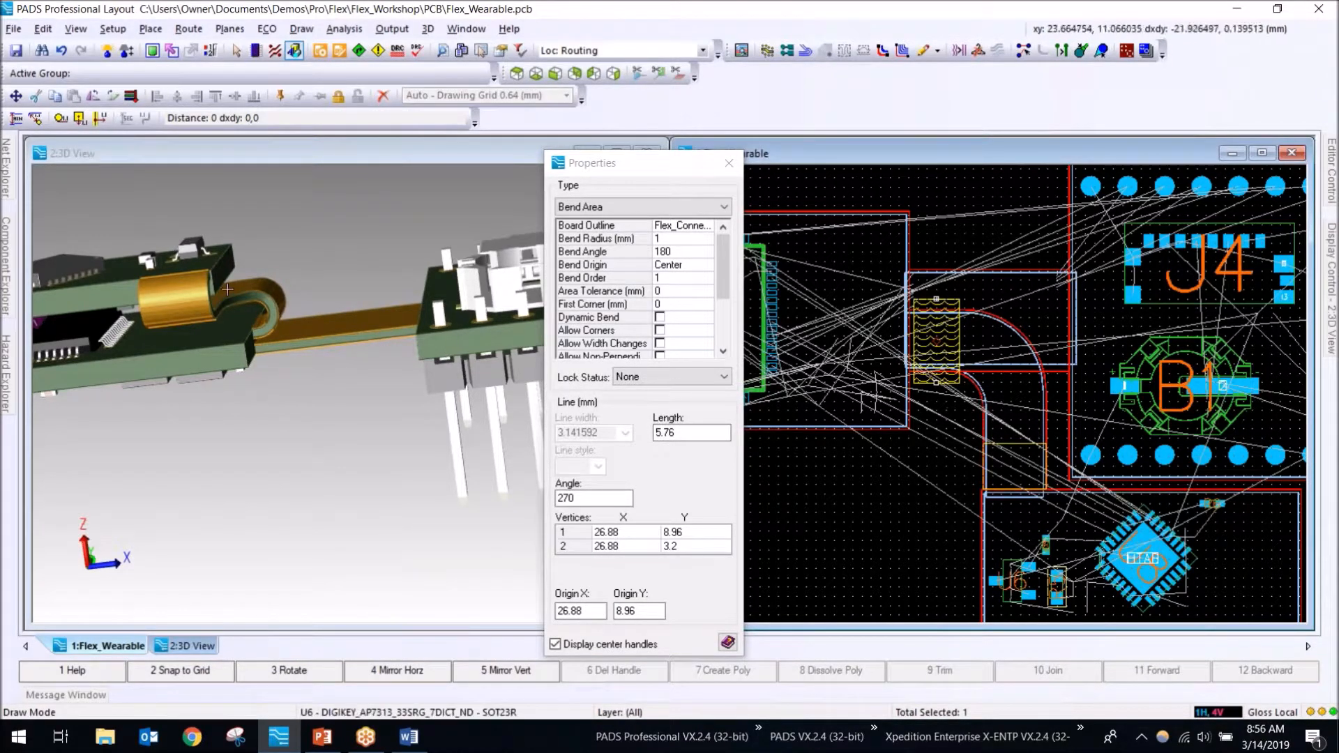
left_click(260, 375)
mouse_move(345, 377)
middle_mouse_down()
mouse_move(263, 398)
mouse_move(353, 397)
middle_mouse_up()
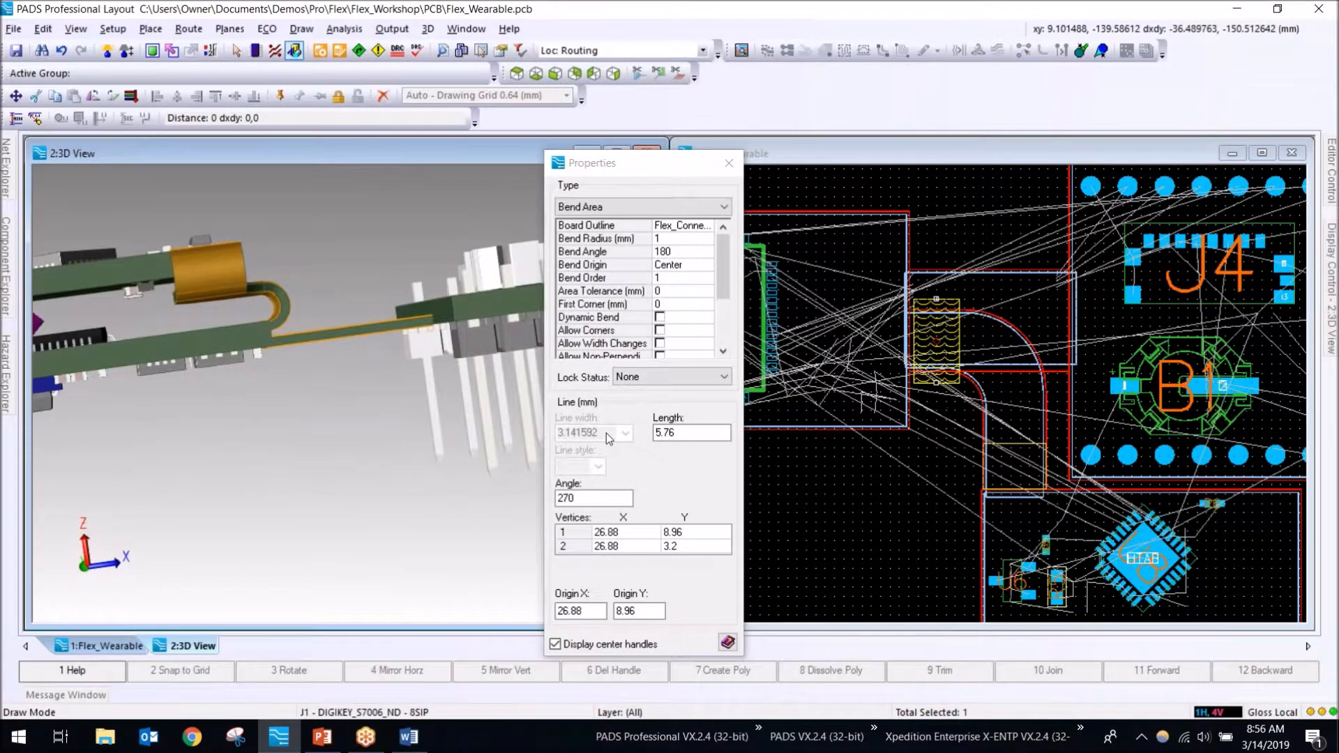
Step: Add a -180 bend area to Flex_Connector2, drawn across the straight flex from Y 12.16 to 2.56 at X 28.8
left_click(729, 163)
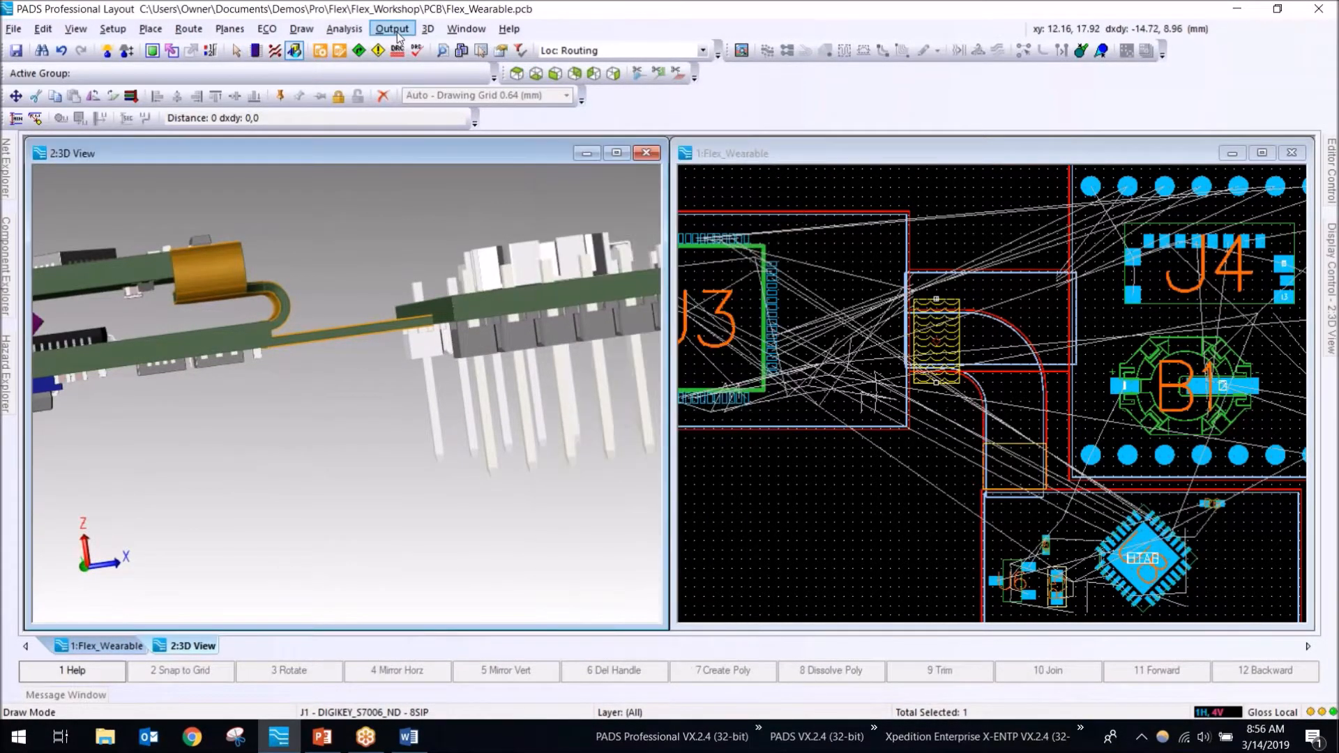
left_click(302, 29)
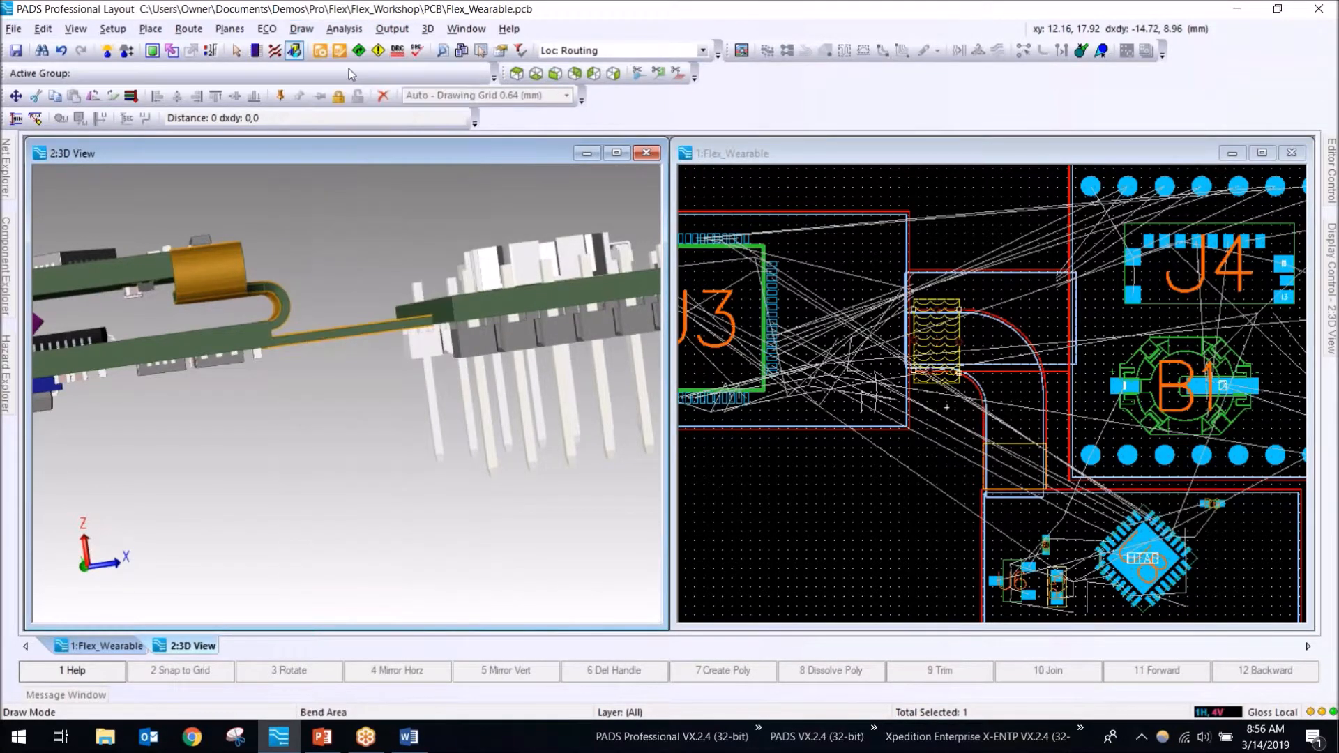
left_click(334, 67)
left_click(696, 230)
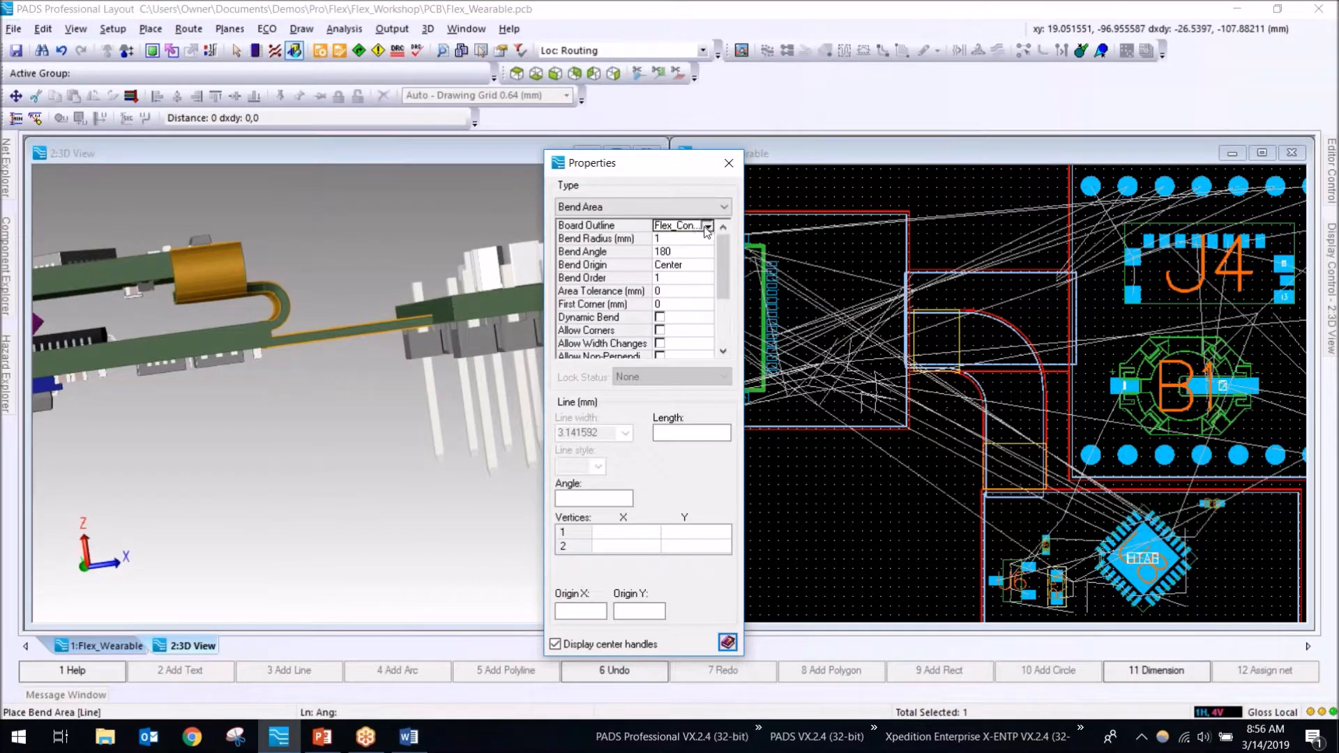
left_click(707, 226)
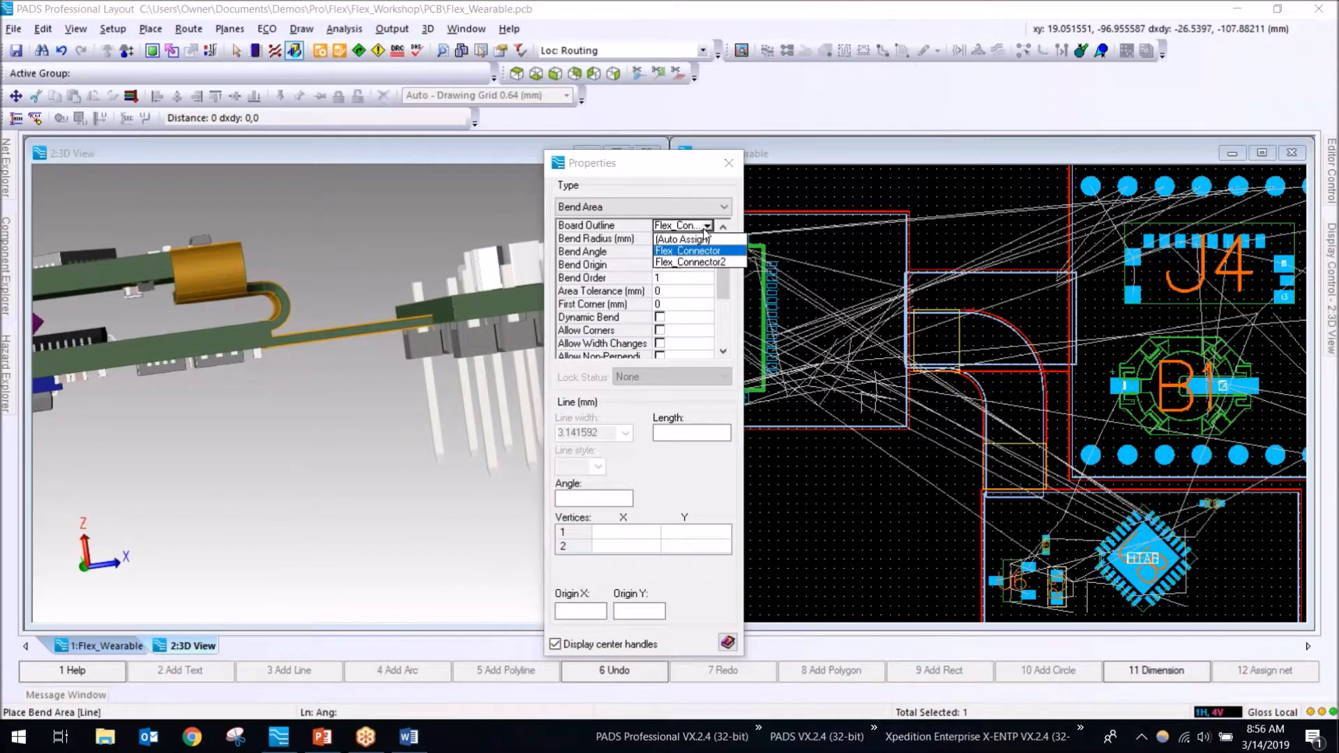
left_click(696, 263)
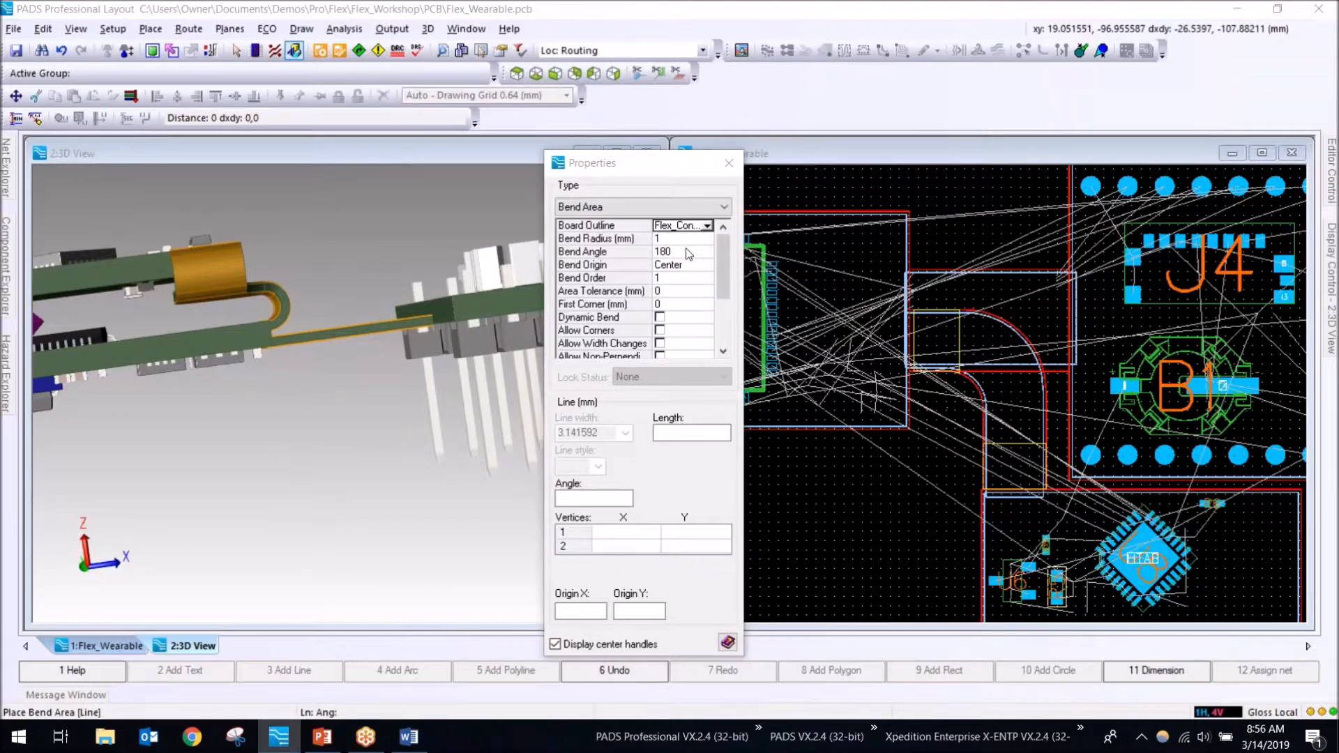
left_click(655, 251)
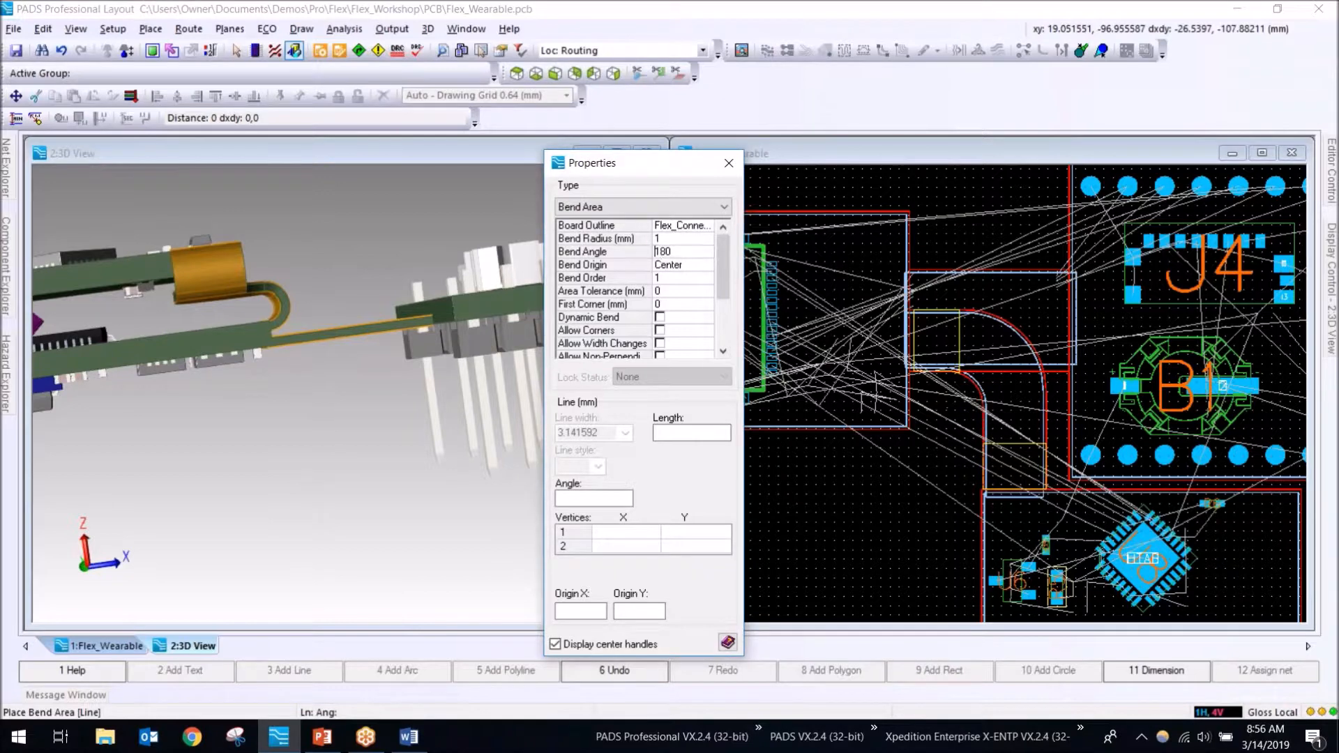
type("-")
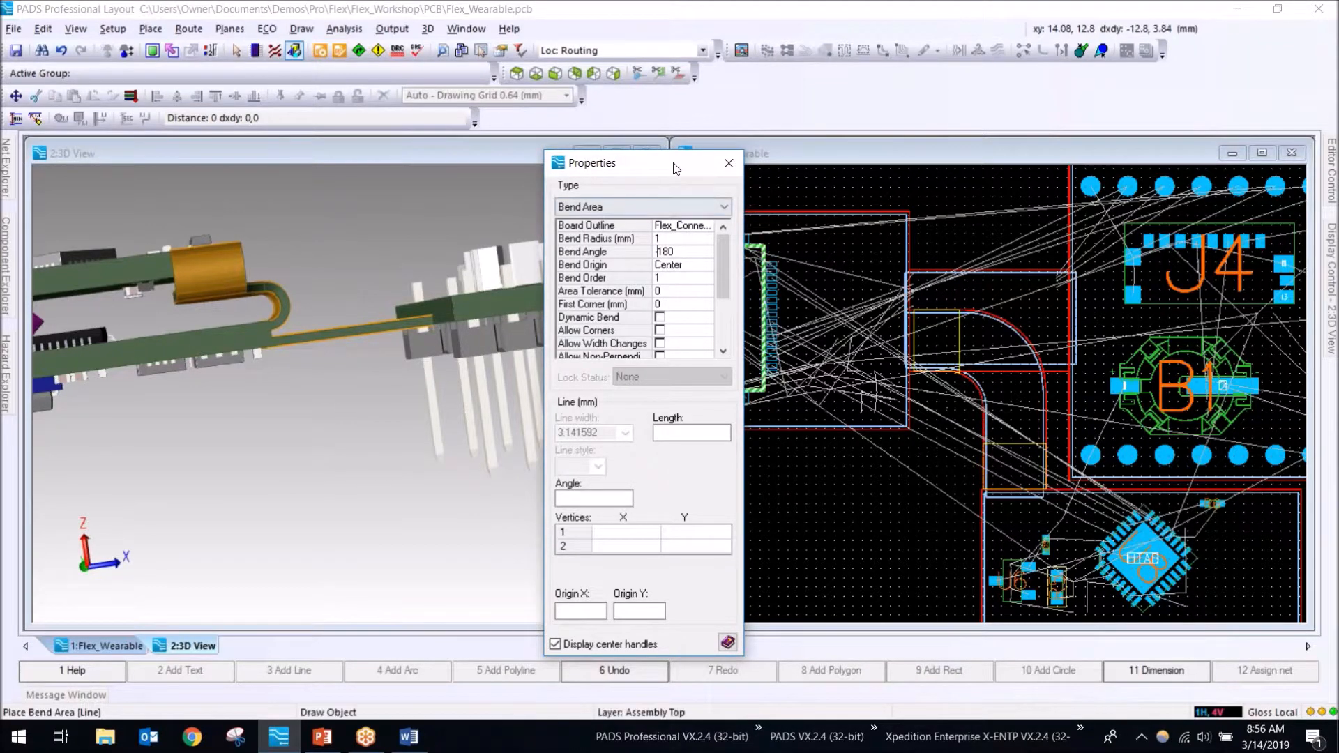
left_click_drag(669, 161, 616, 160)
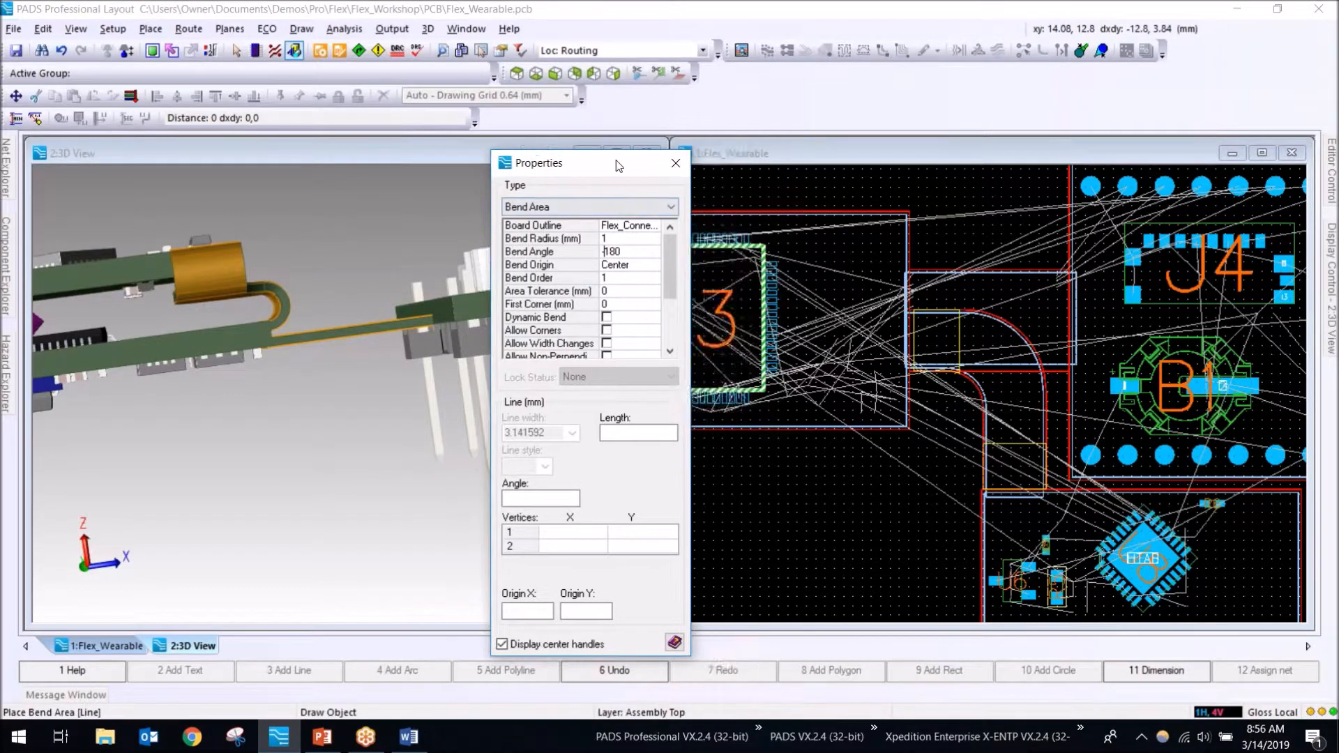
left_click(961, 258)
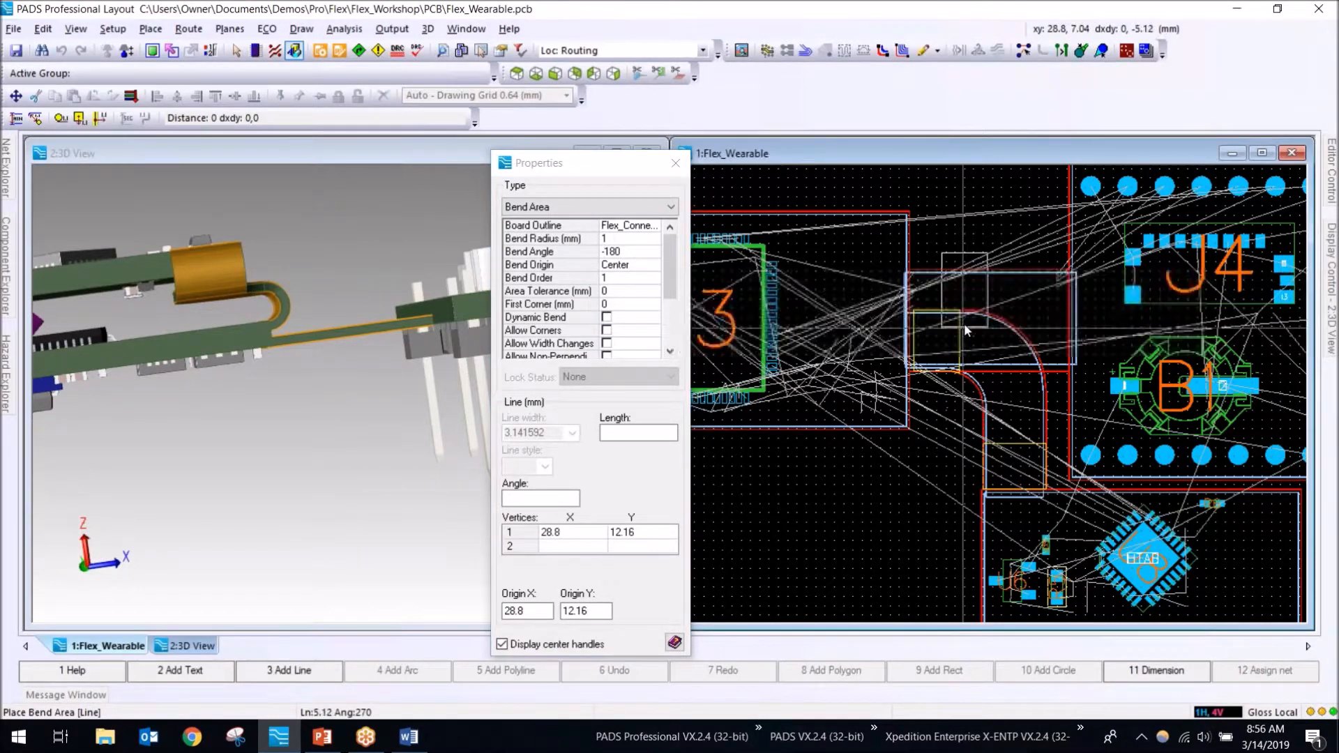
left_click(967, 395)
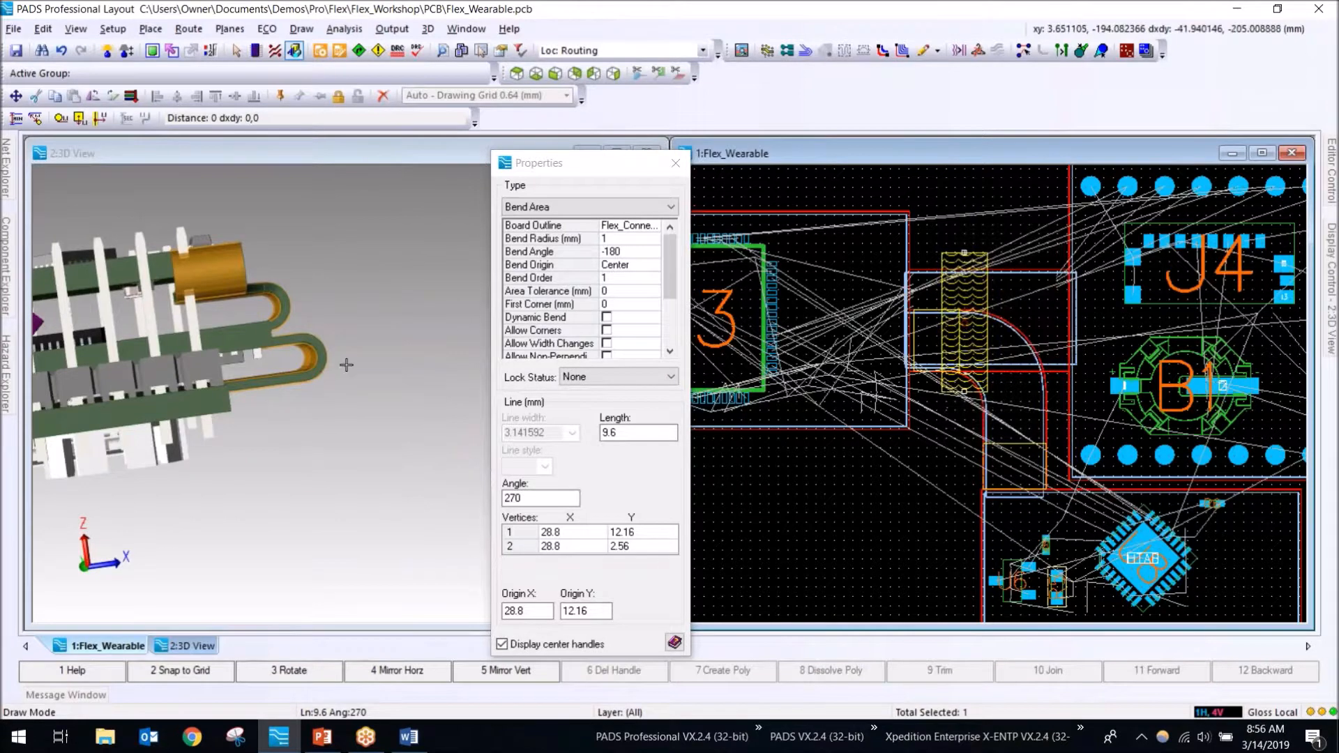
left_click(675, 168)
Step: Examine the folded board stack in 3D from the side and from the flex end to check how the bends nest
left_click_drag(381, 332, 366, 453)
middle_click_drag(84, 418, 466, 390)
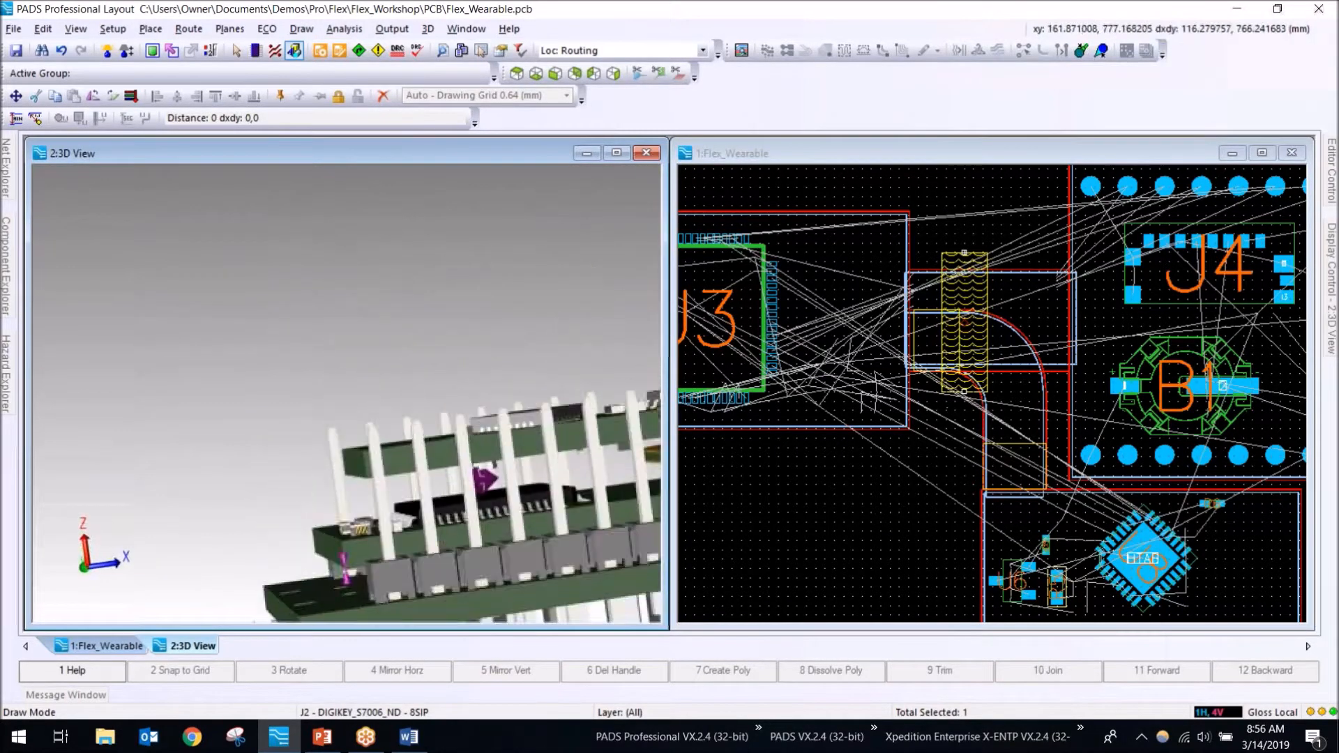
middle_click_drag(348, 395, 482, 495)
scroll(482, 488, "up", 5)
middle_click_drag(478, 475, 232, 399)
scroll(462, 447, "up", 3)
scroll(505, 423, "down", 3)
scroll(206, 371, "up", 3)
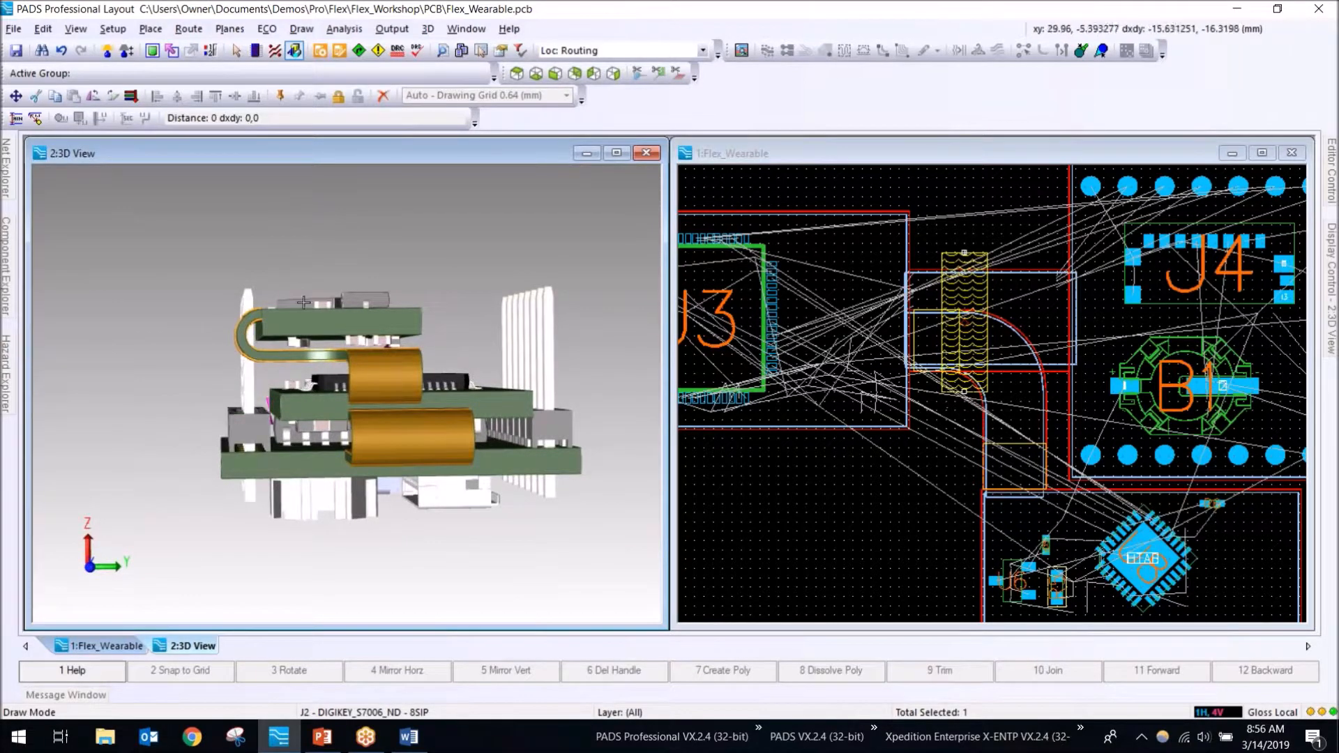
Step: Move the bend area near the lower rigid board up along the curved flex to Y -0.64
left_click(1027, 450)
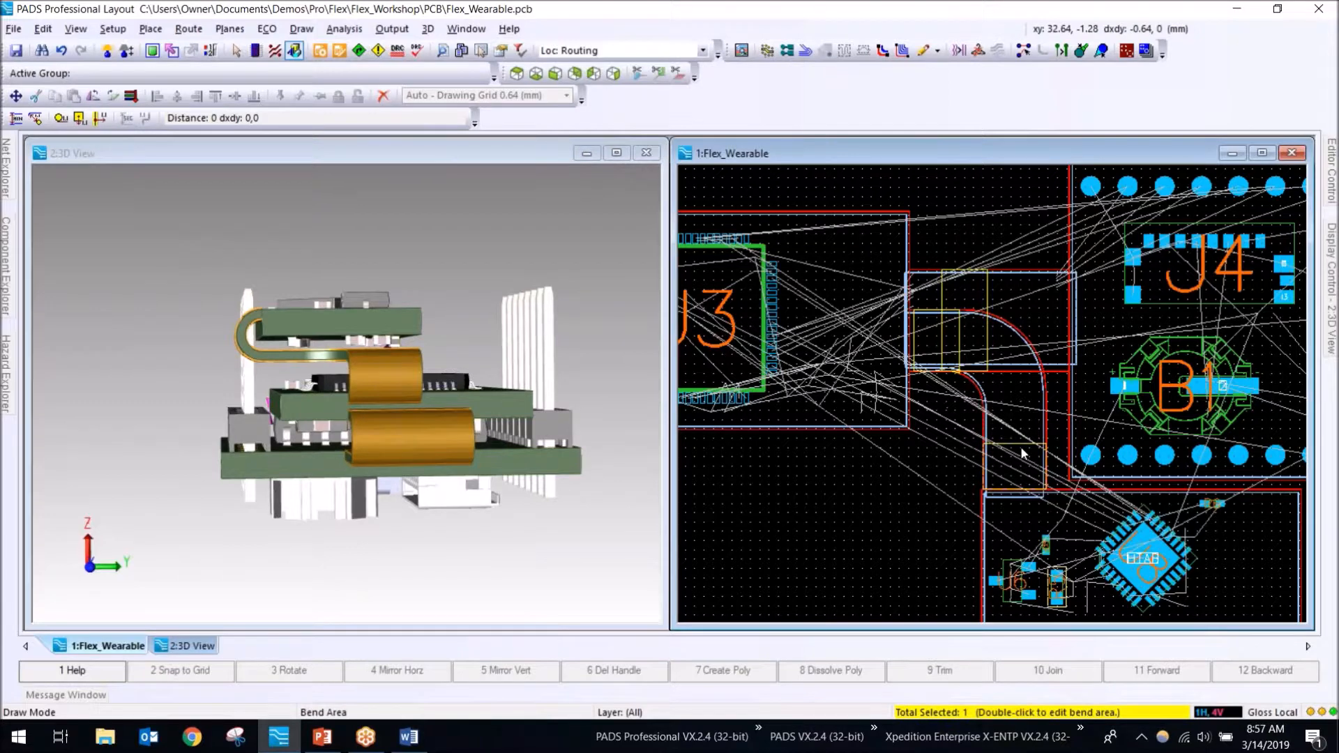
double_click(1023, 453)
right_click(1022, 452)
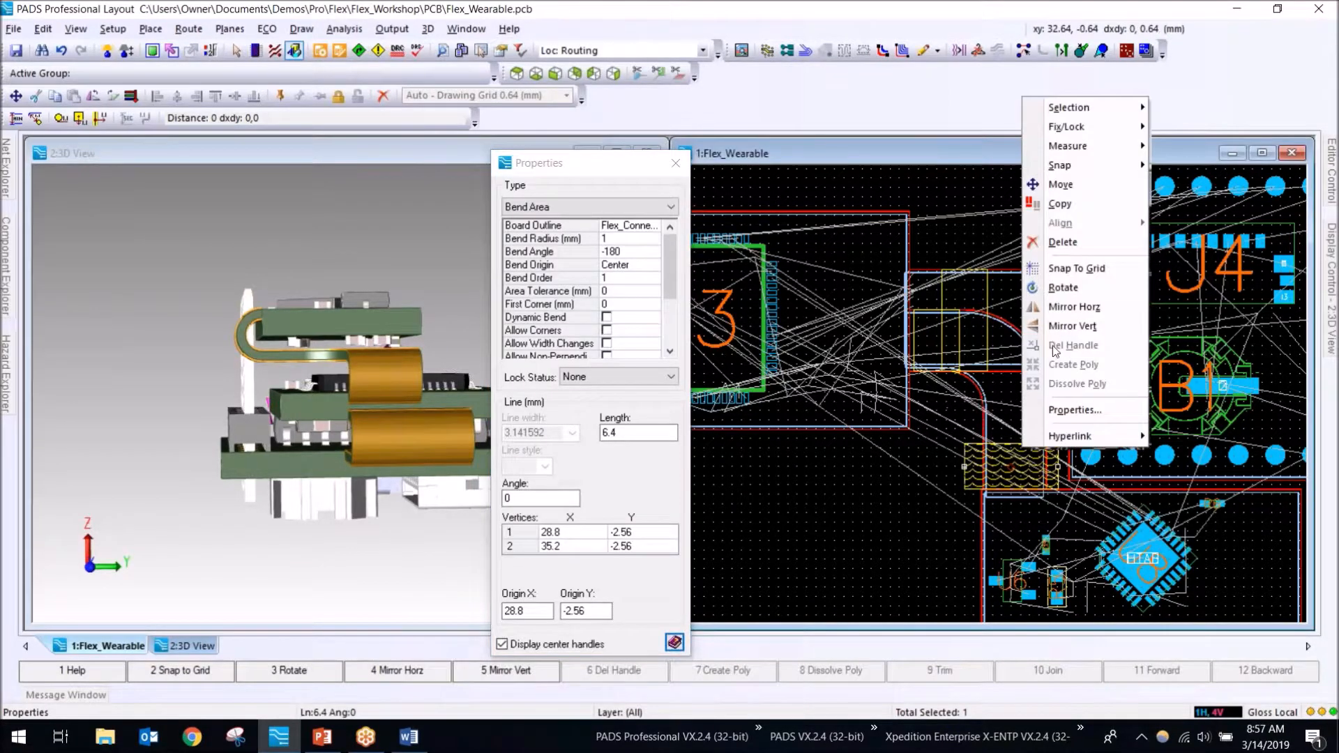
left_click(1082, 183)
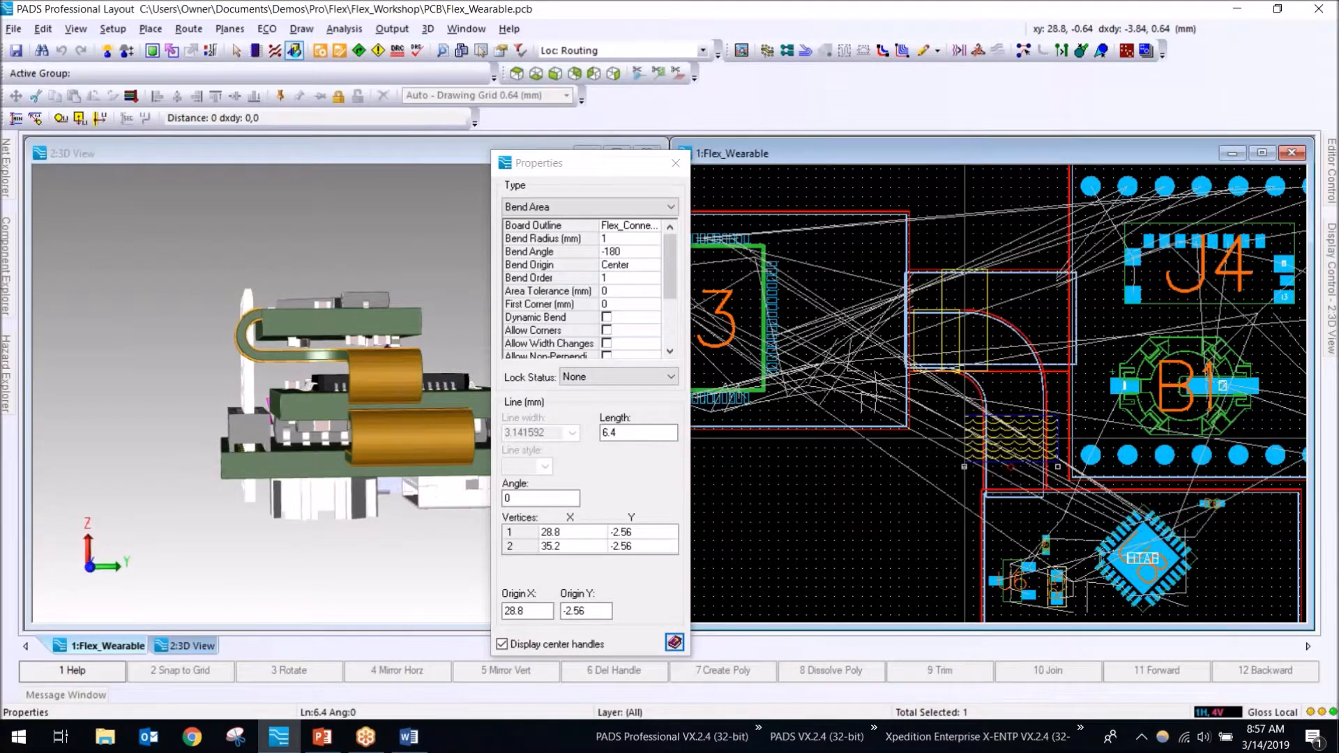
left_click(964, 439)
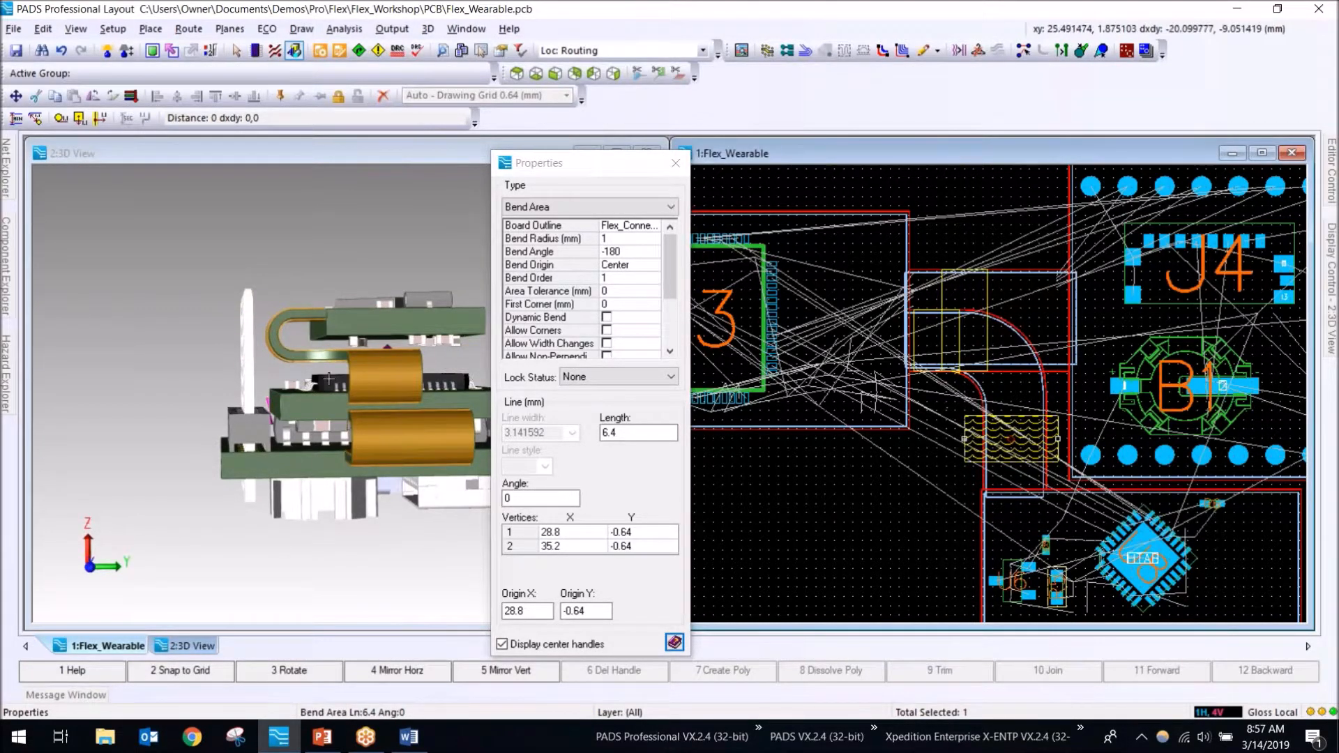
Step: Try a -90 bend angle on the bend area across the curved flex's straight lower section, and return it to -180
left_click(675, 162)
left_click_drag(578, 372, 640, 369)
middle_click_drag(641, 369, 641, 368)
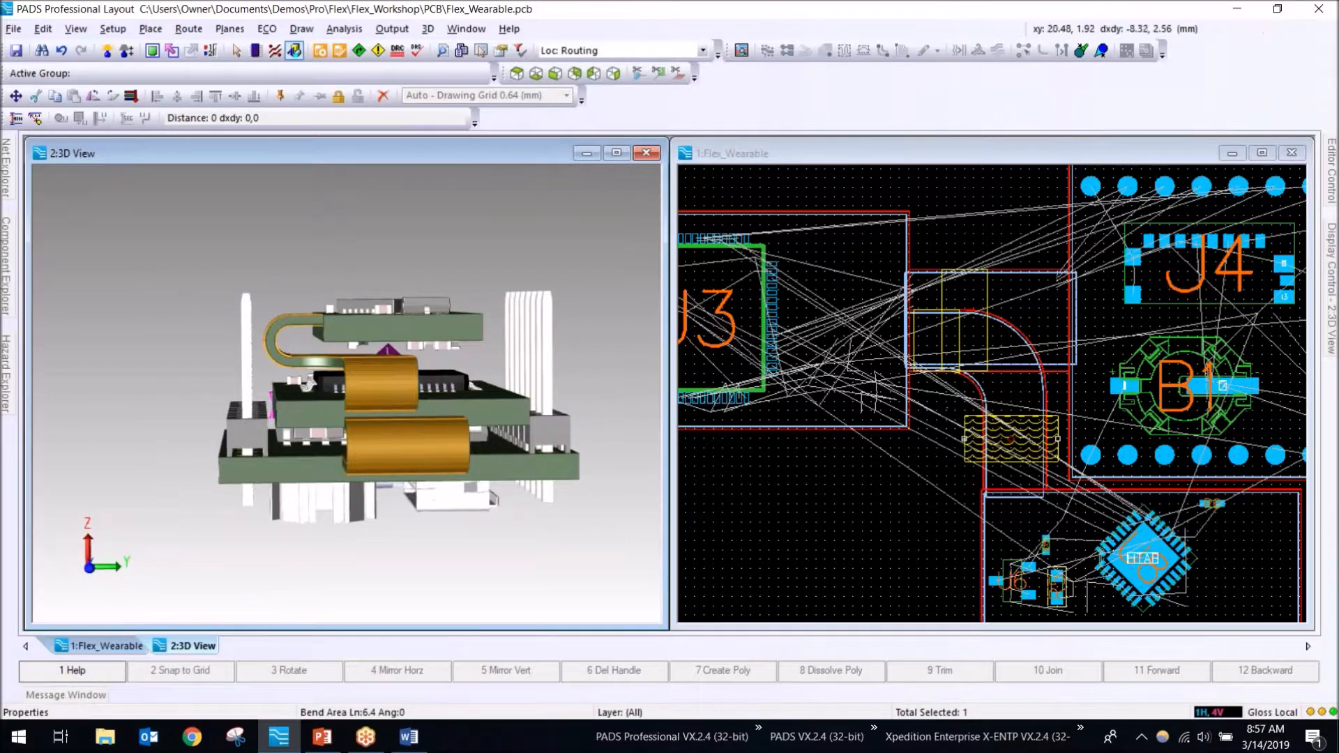
double_click(1029, 430)
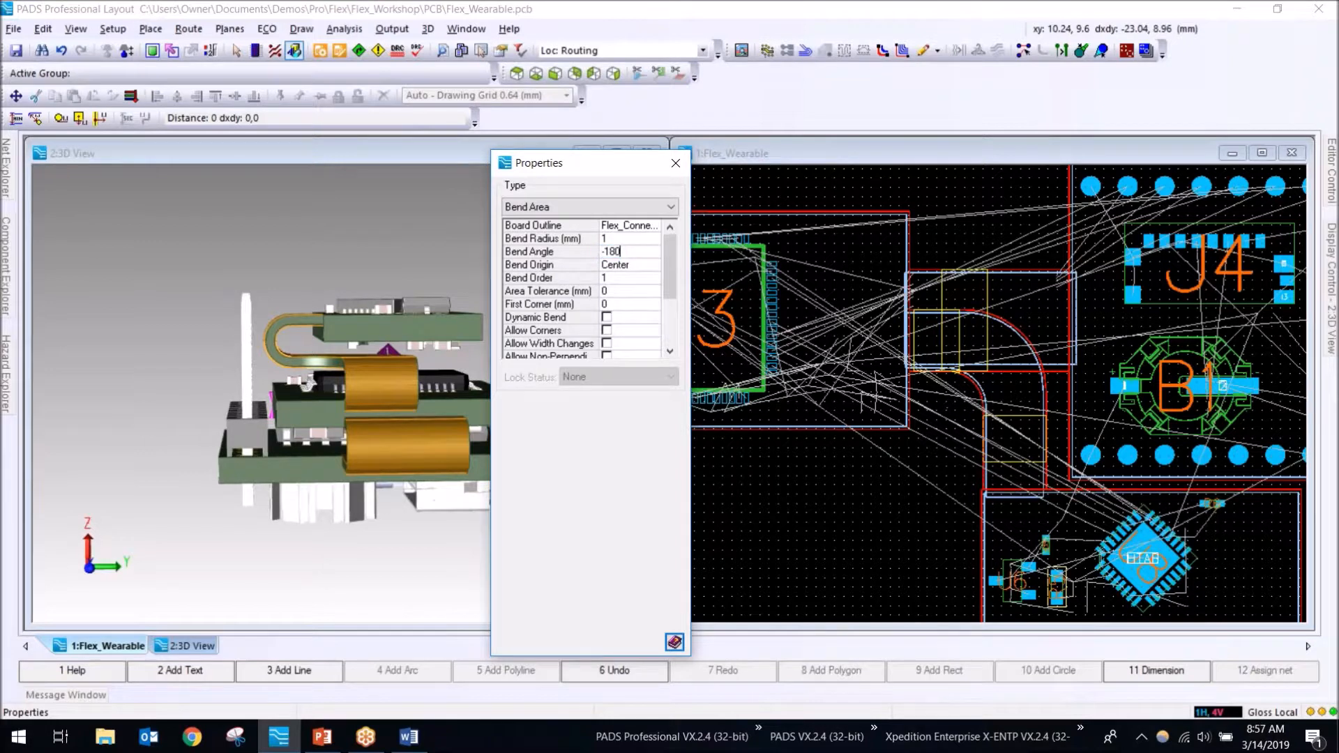
key("Return")
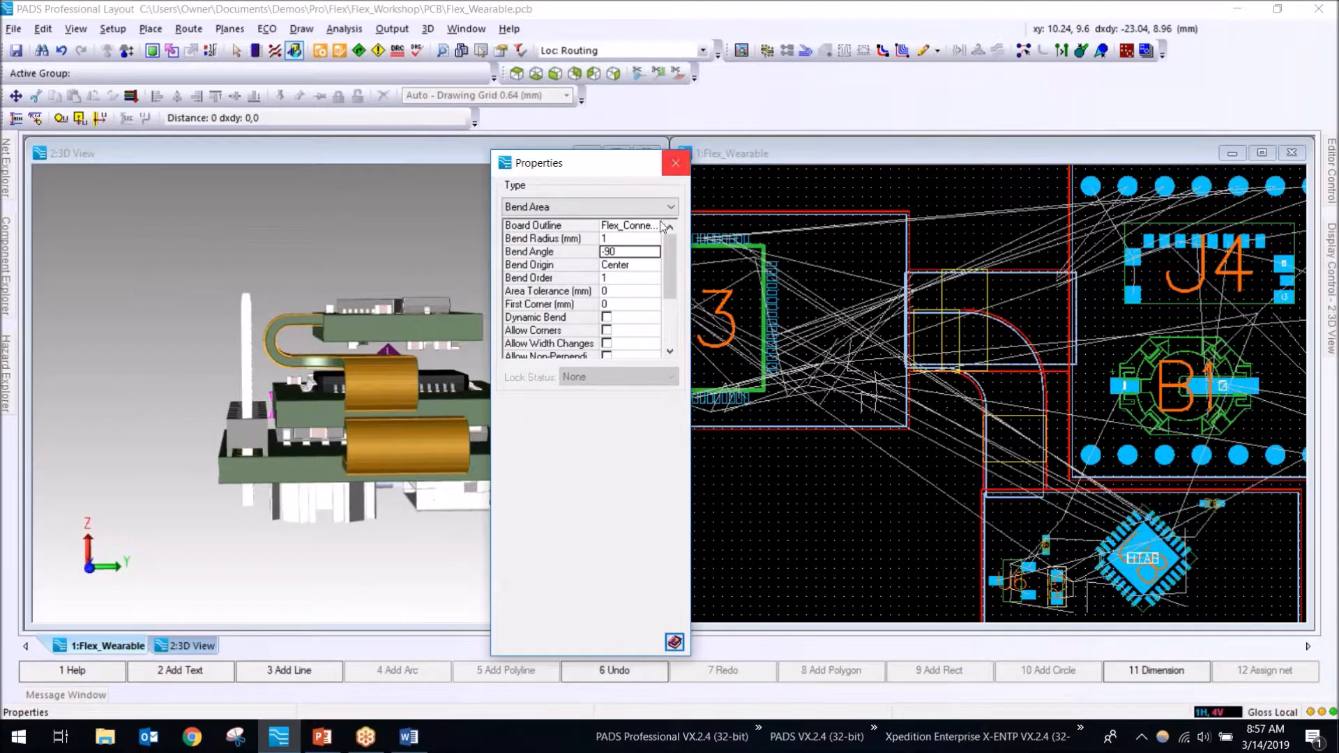
key("Escape")
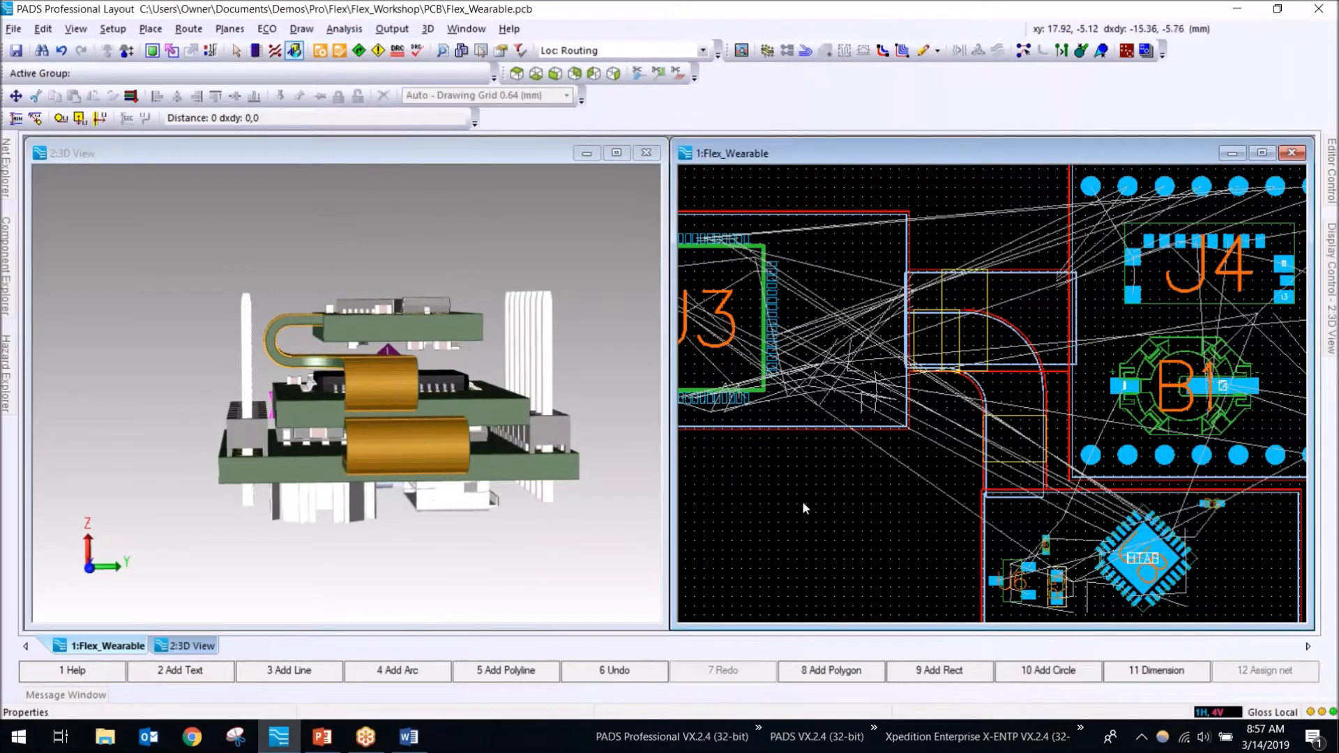
double_click(1036, 441)
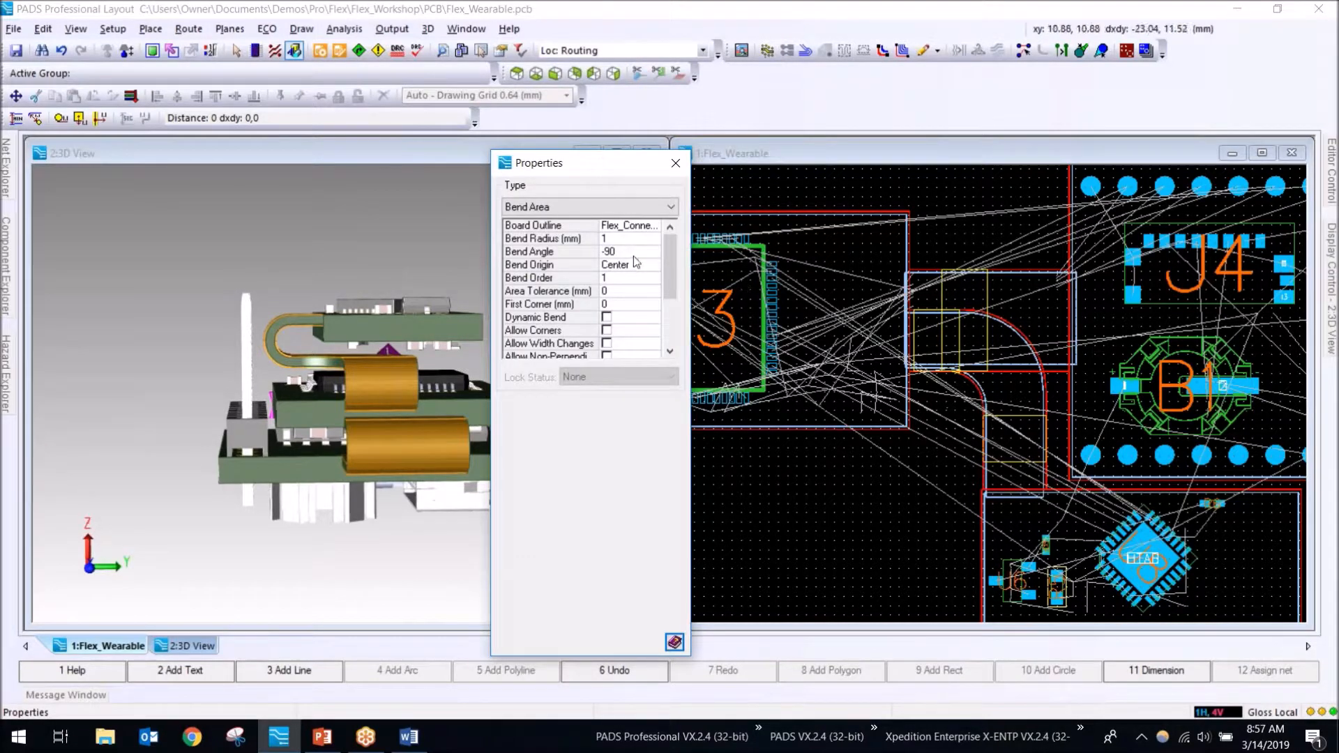
type("-180")
key("Return")
key("Escape")
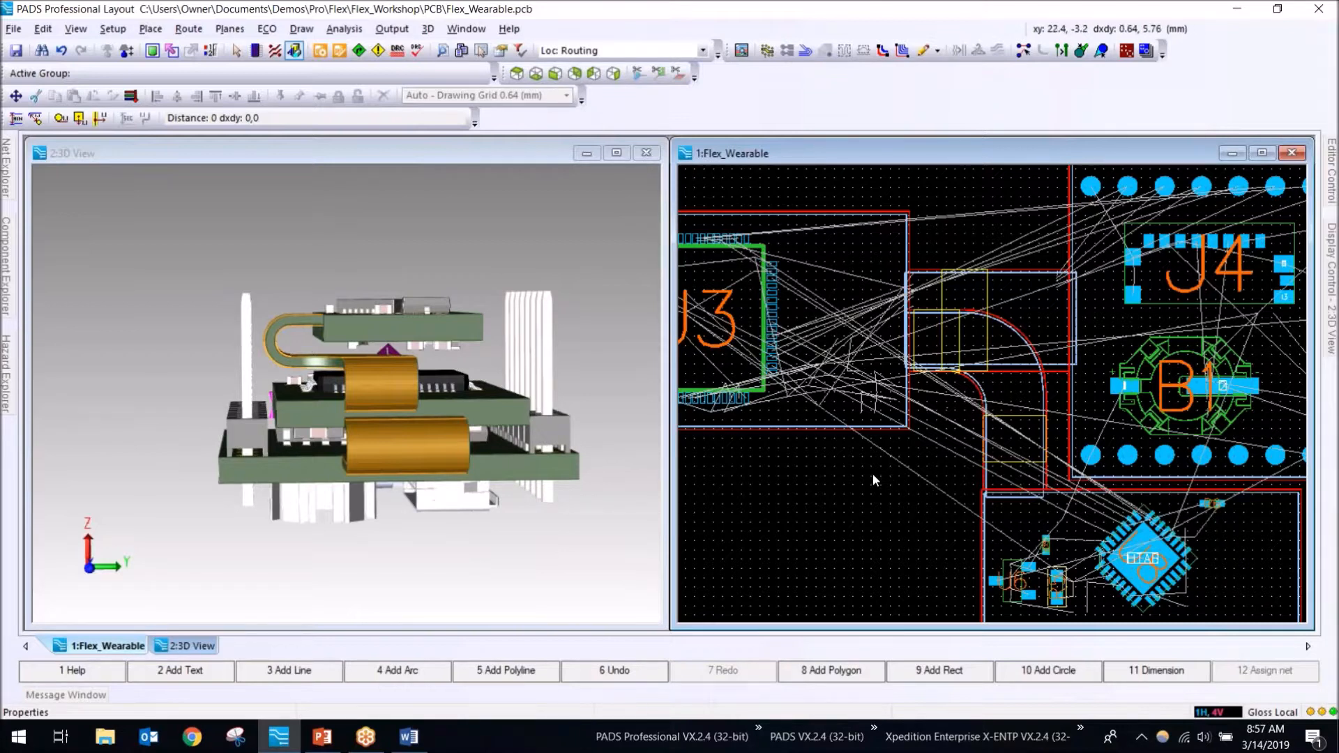
Step: Maximize the 2D layout view and frame the curved flex connector between the U3 board and the lower rigid board
left_click(675, 738)
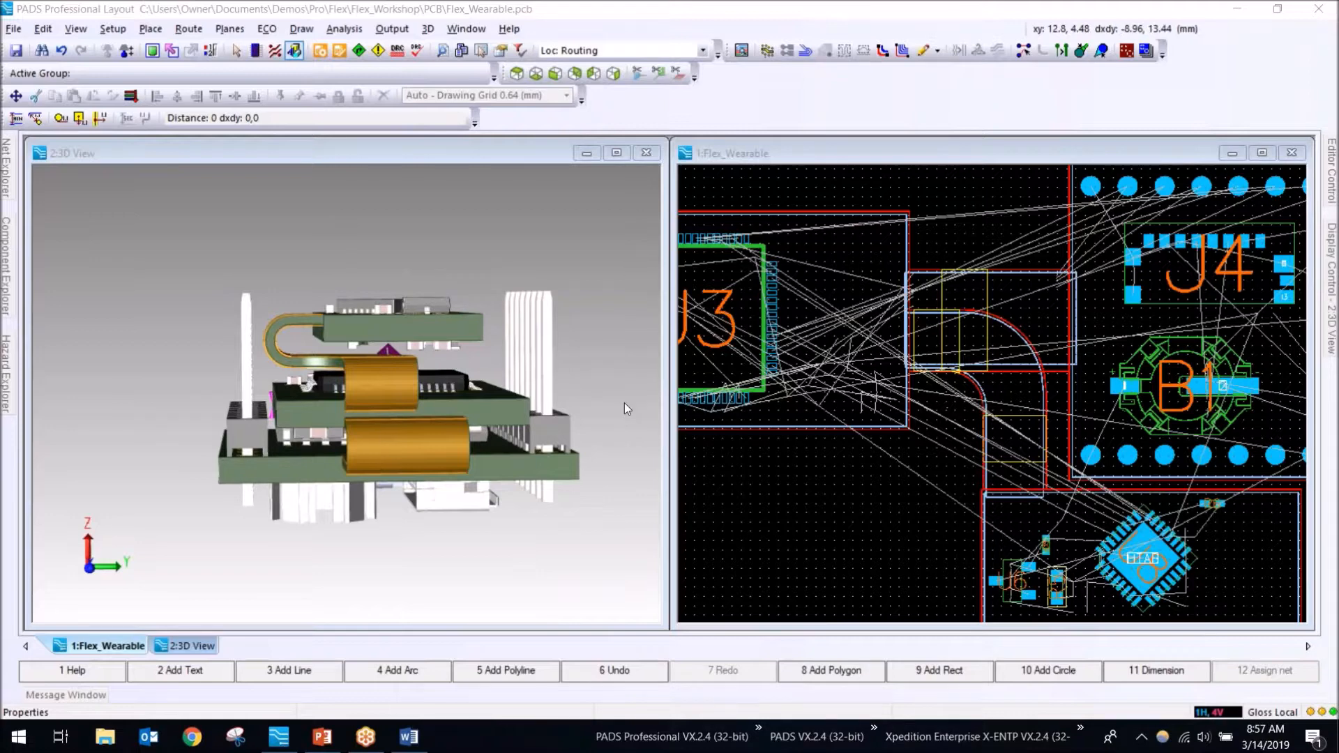
left_click(827, 483)
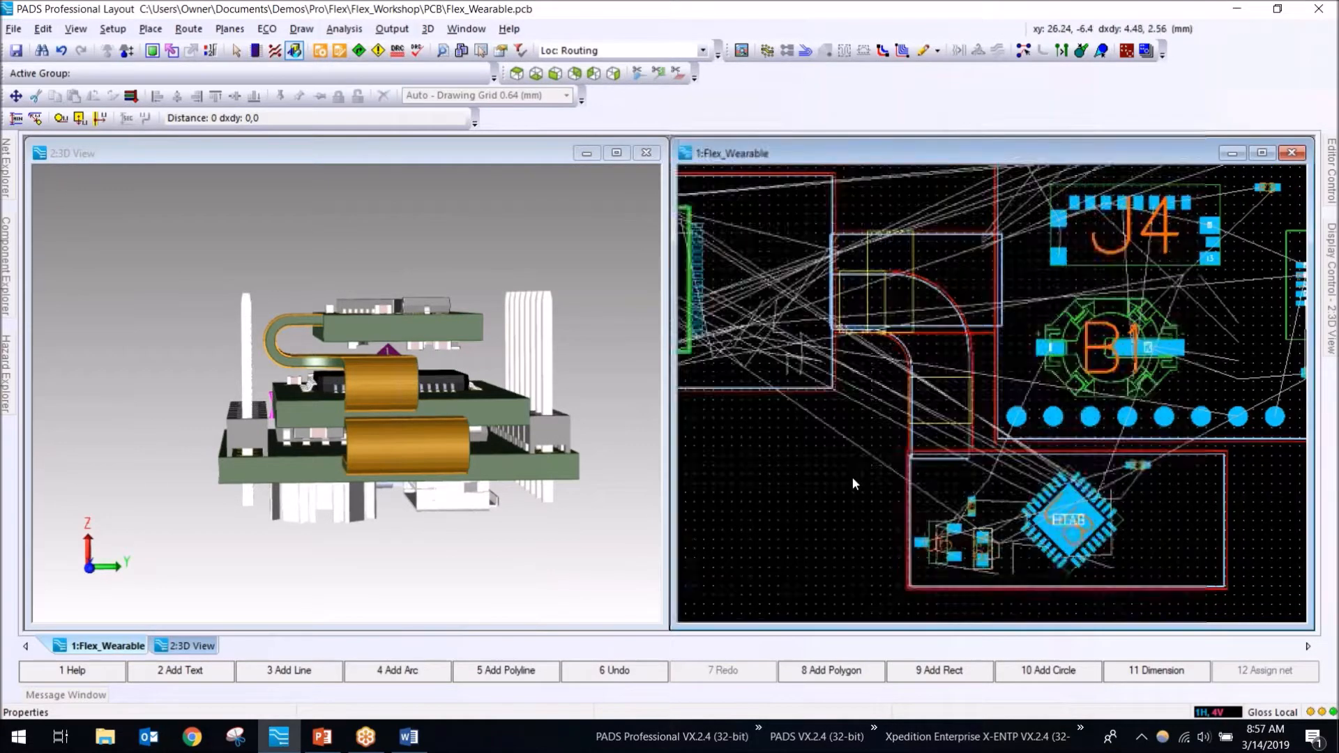
left_click(1263, 153)
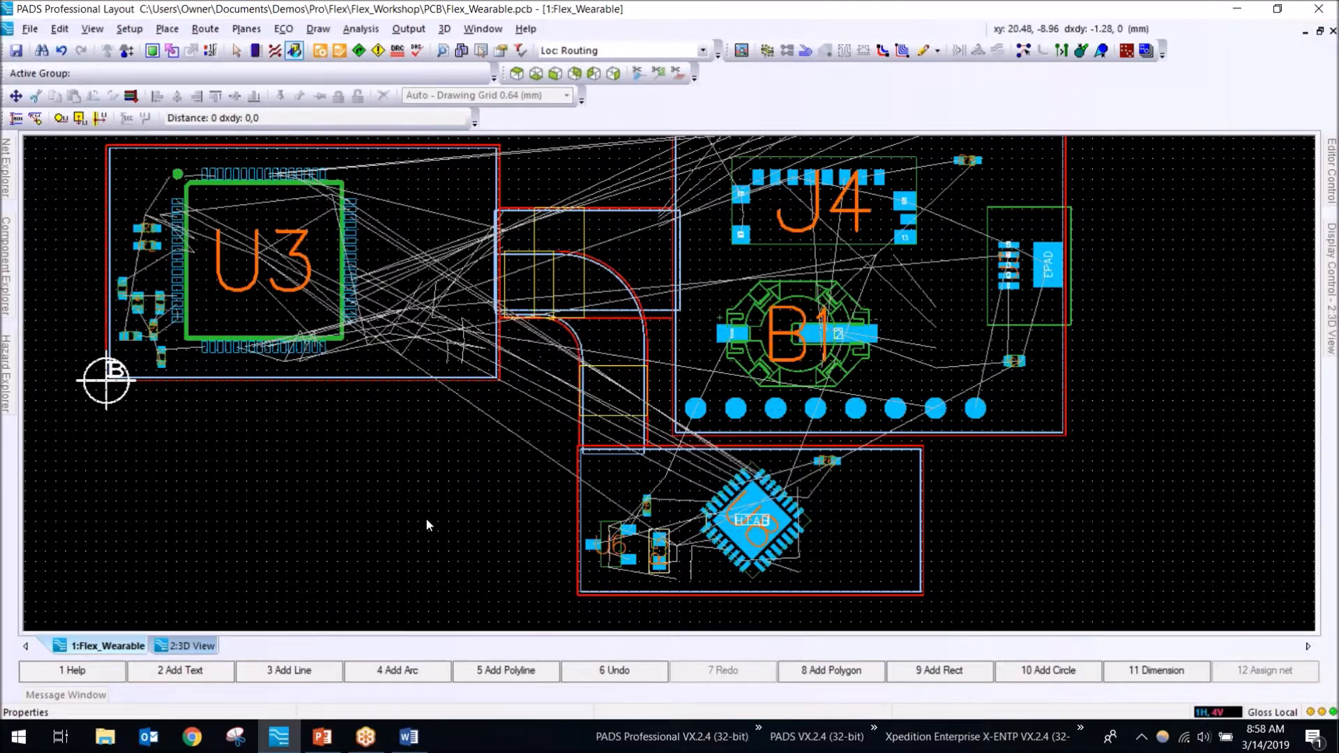
scroll(470, 457, "up", 1)
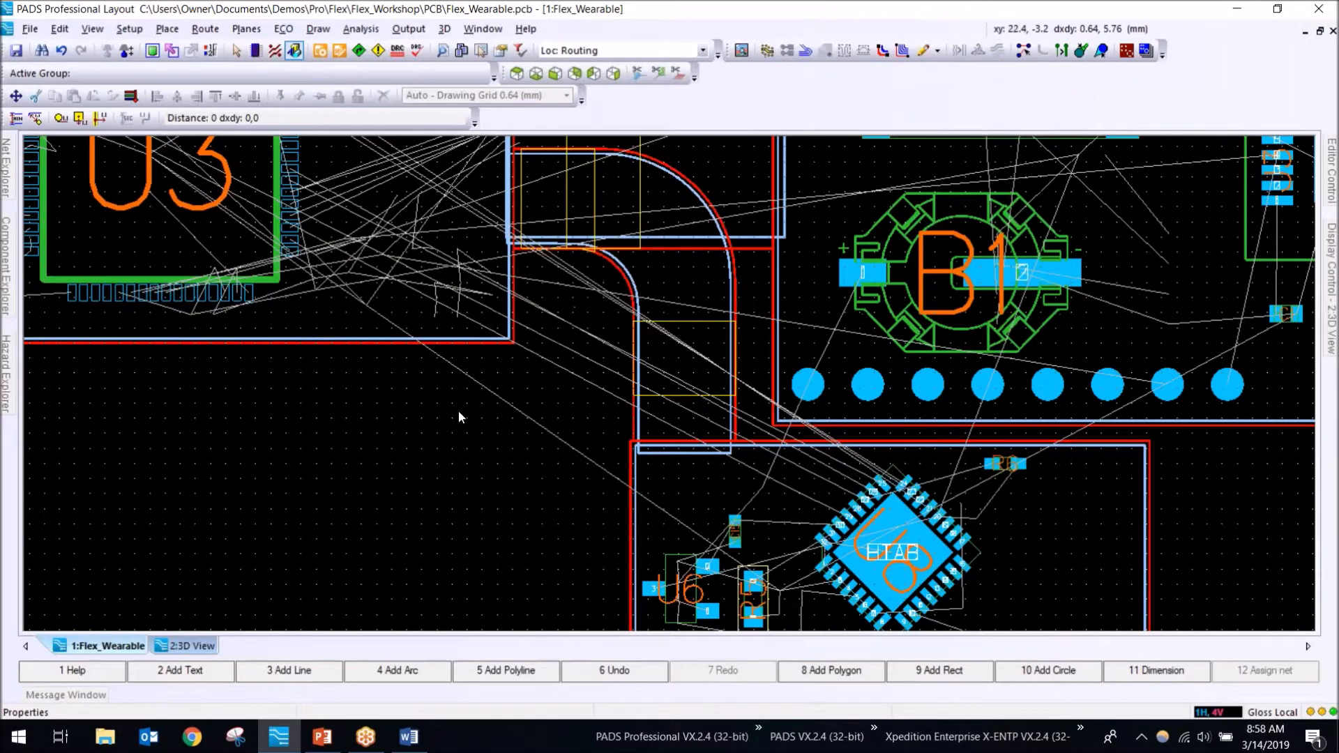
scroll(459, 411, "down", 1)
scroll(418, 467, "up", 1)
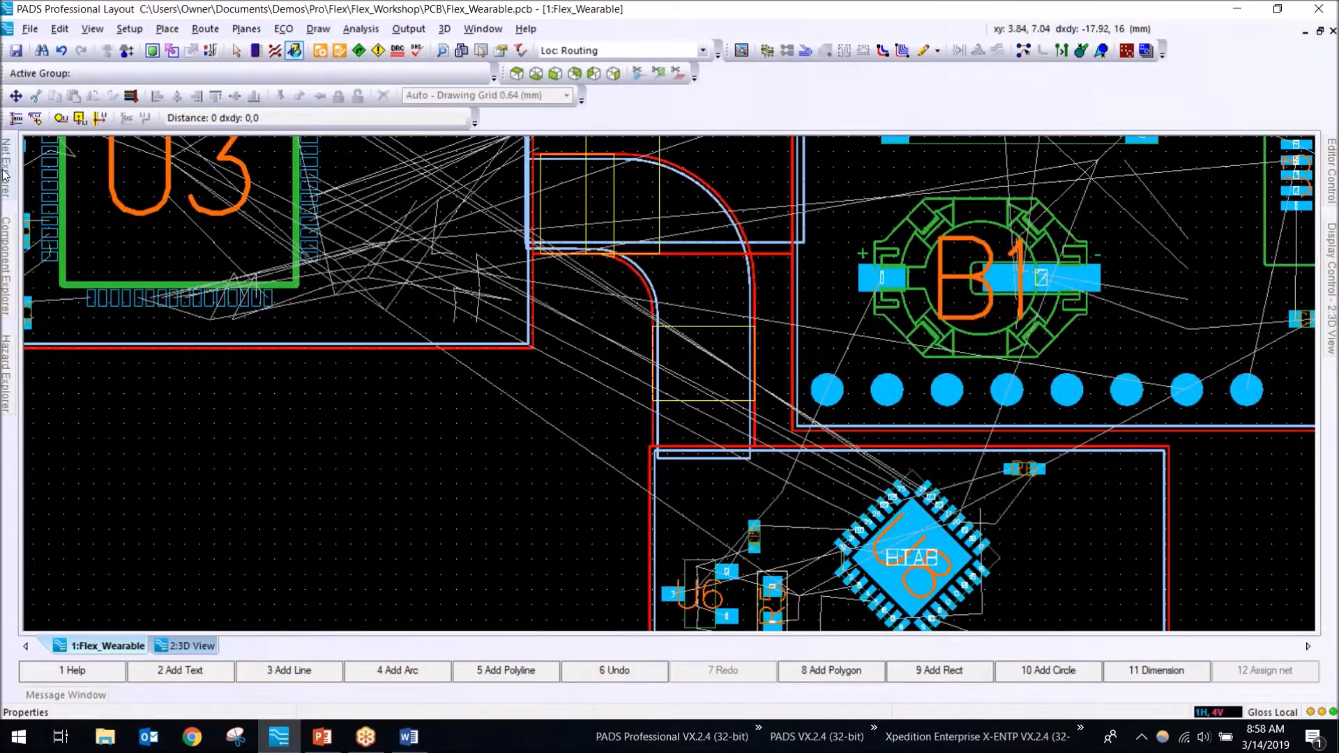
Step: Dock the Net Explorer and list all nets of the Flex_Wearable design
mouse_move(6, 175)
left_click(482, 138)
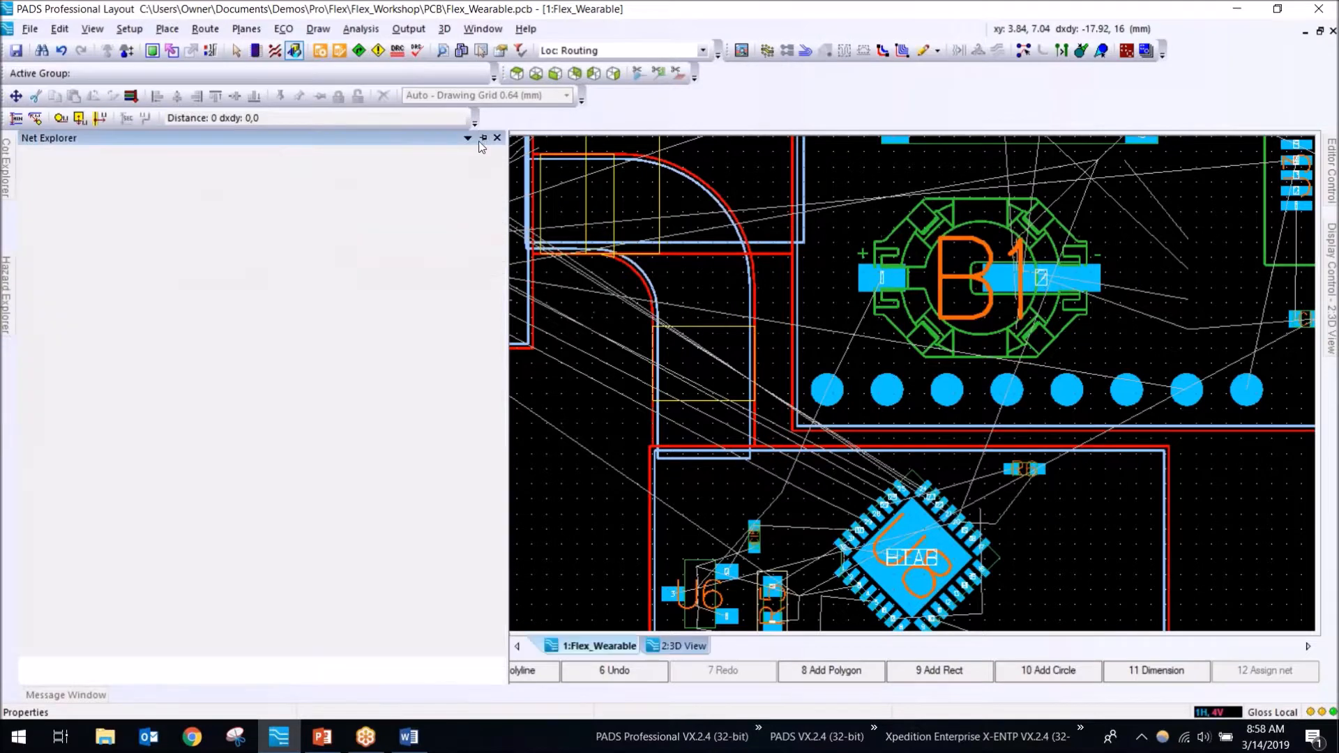
left_click(89, 201)
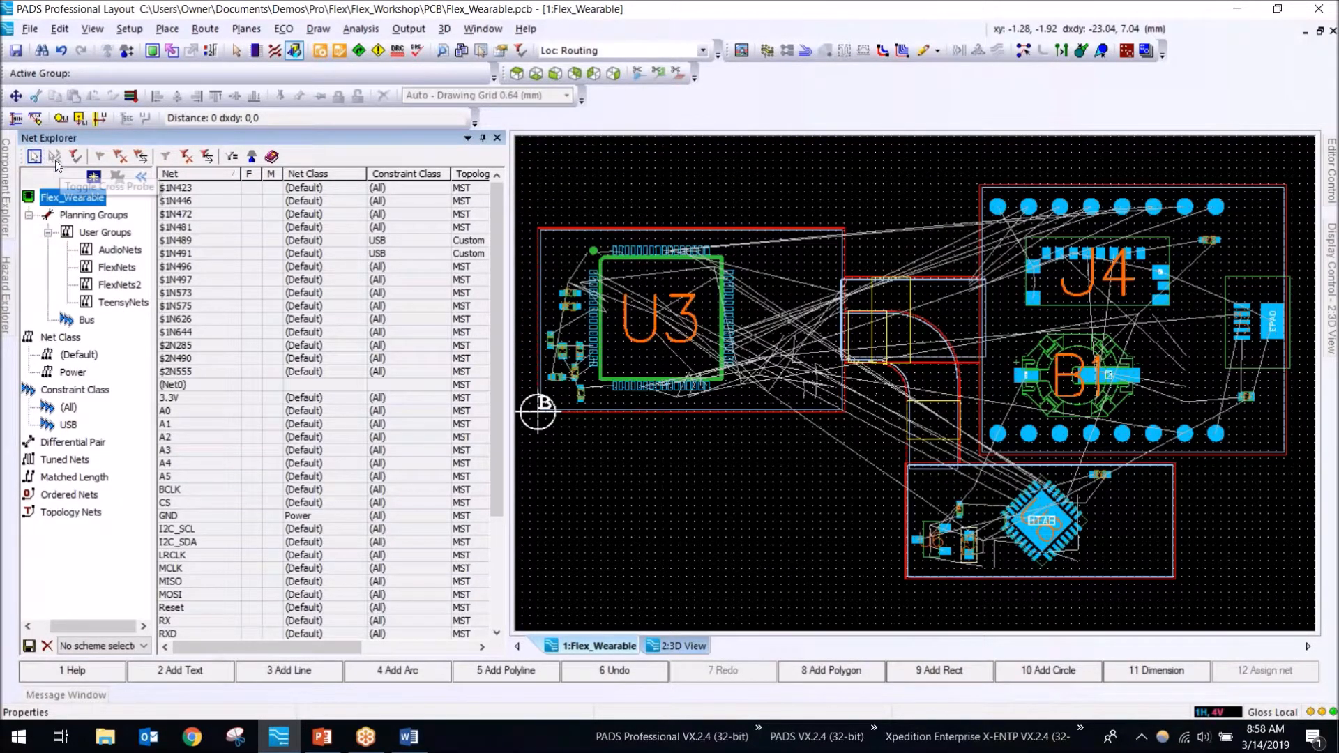
Step: Cross-probe the nets $1N497, $2N285 and A3 from the net list to the layout
left_click(208, 281)
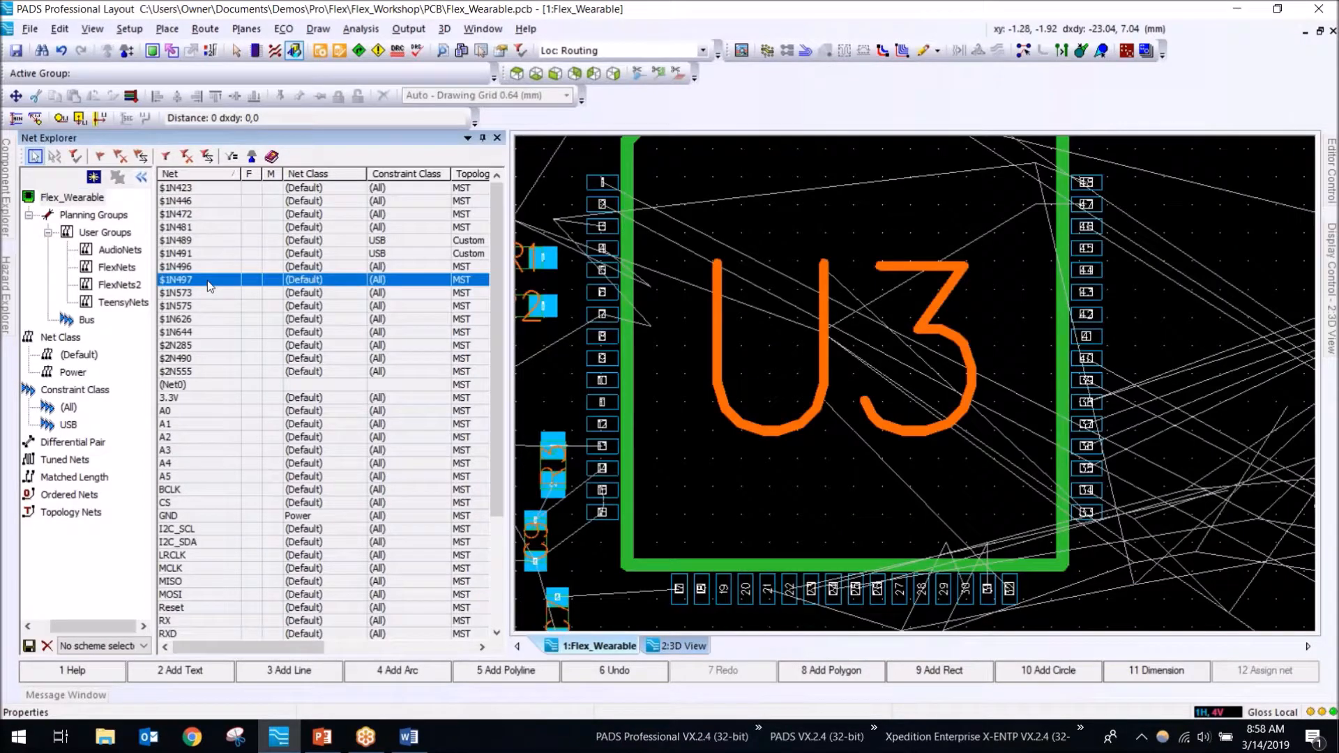
left_click(191, 349)
left_click(207, 450)
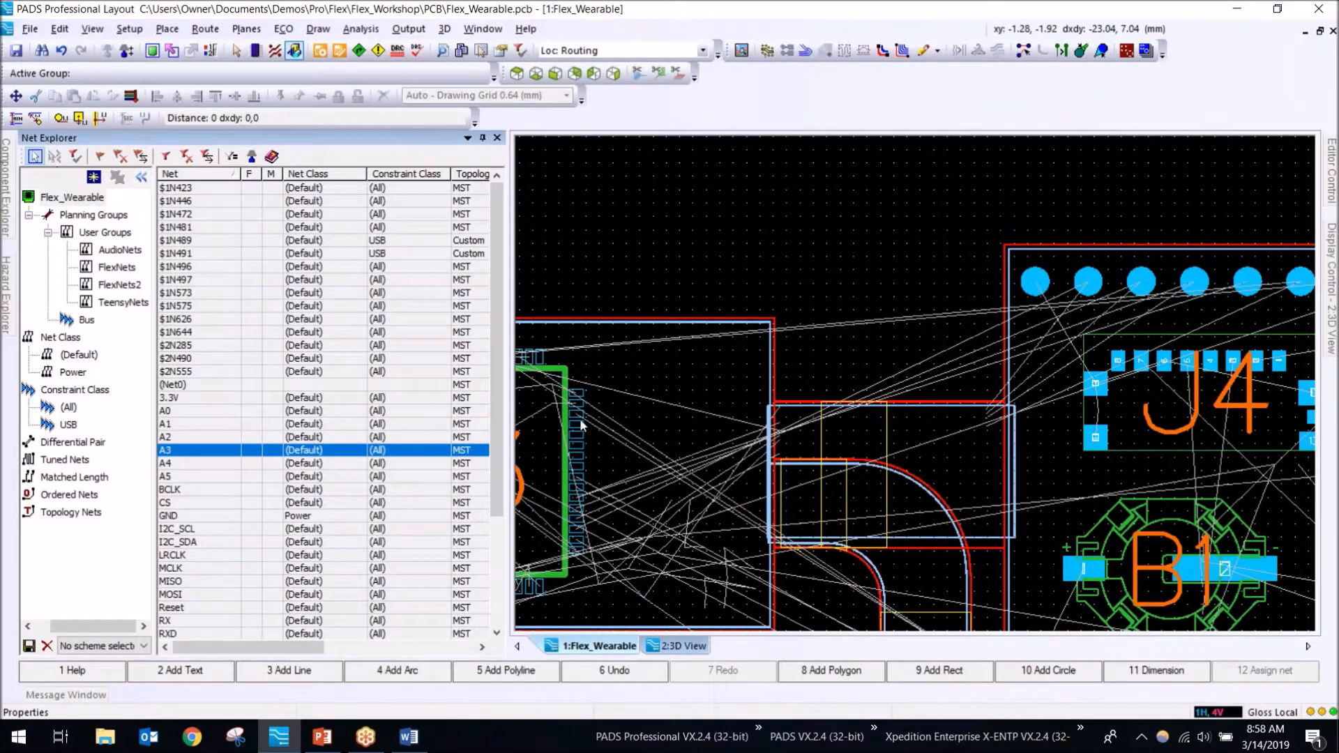
middle_click_drag(853, 623, 872, 335)
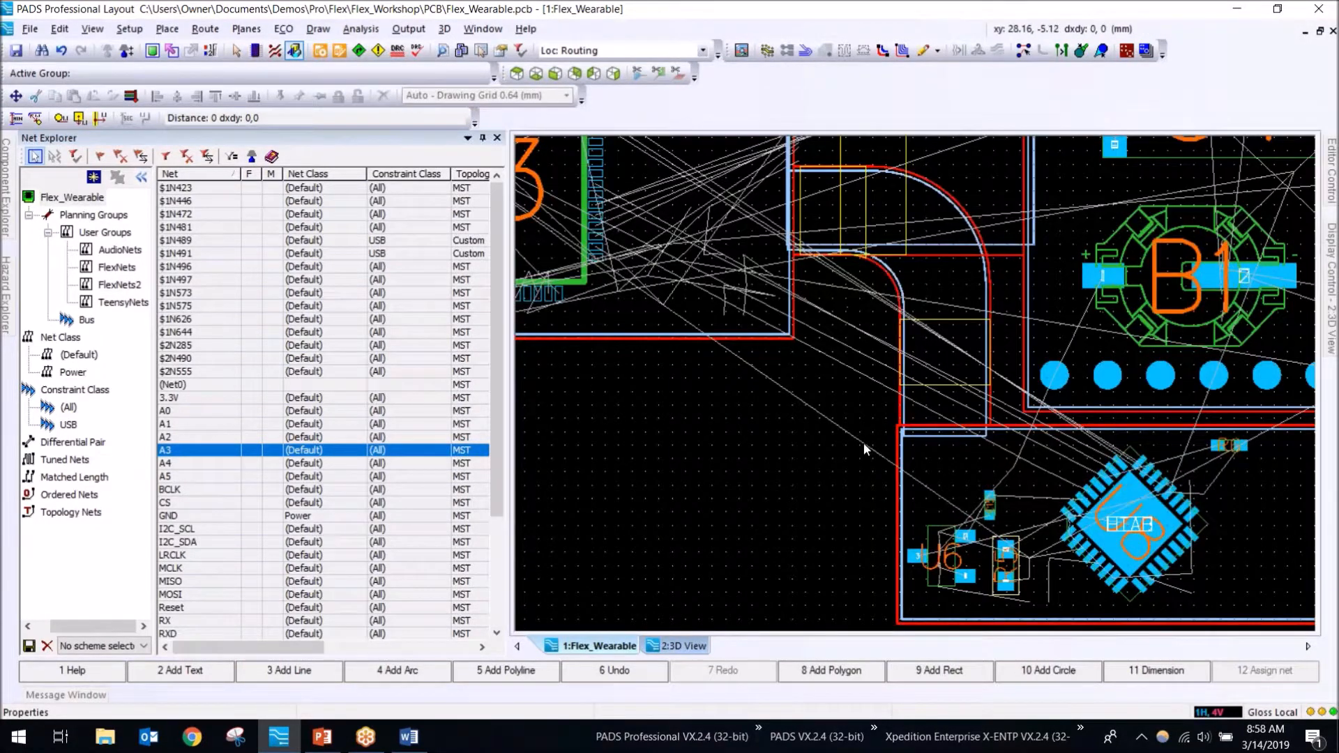
Step: Enable cross-probing from the layout, select the netlines crossing the curved flex, and mark their nets to isolate them
key("Escape")
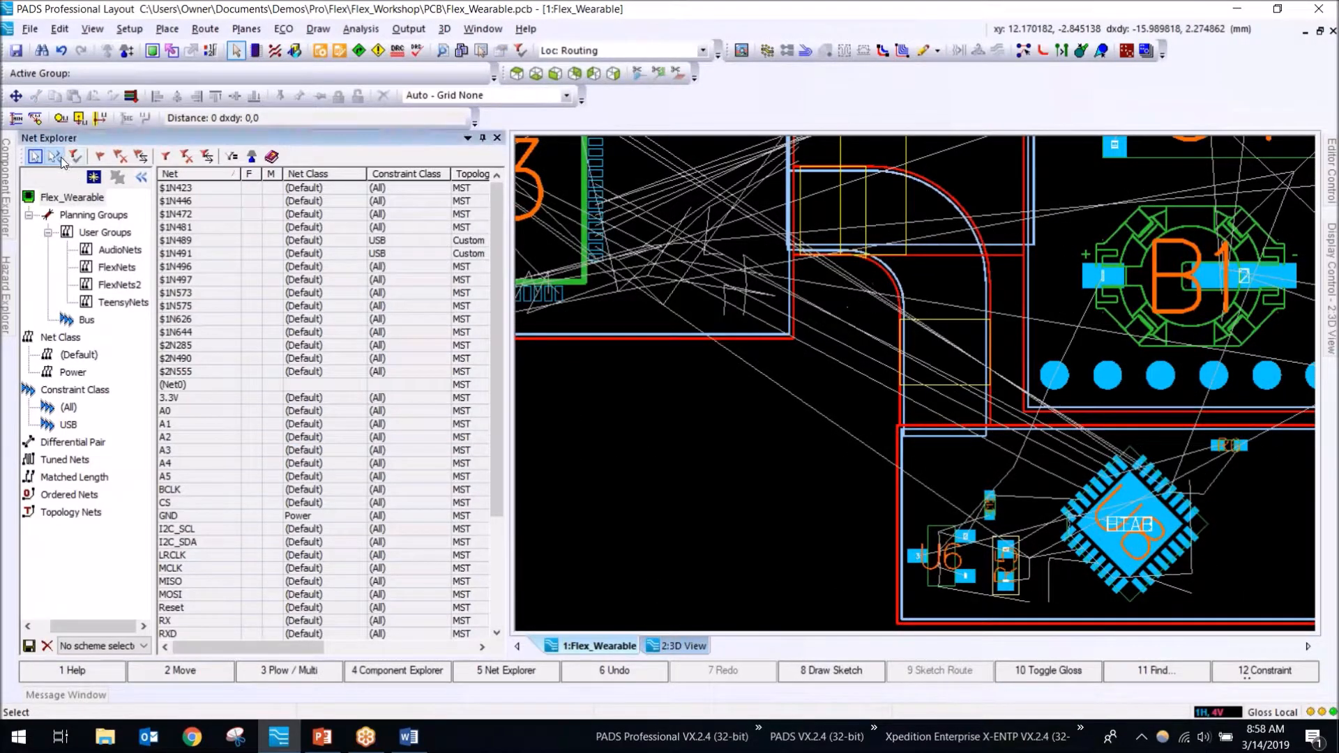
left_click_drag(871, 463, 887, 302)
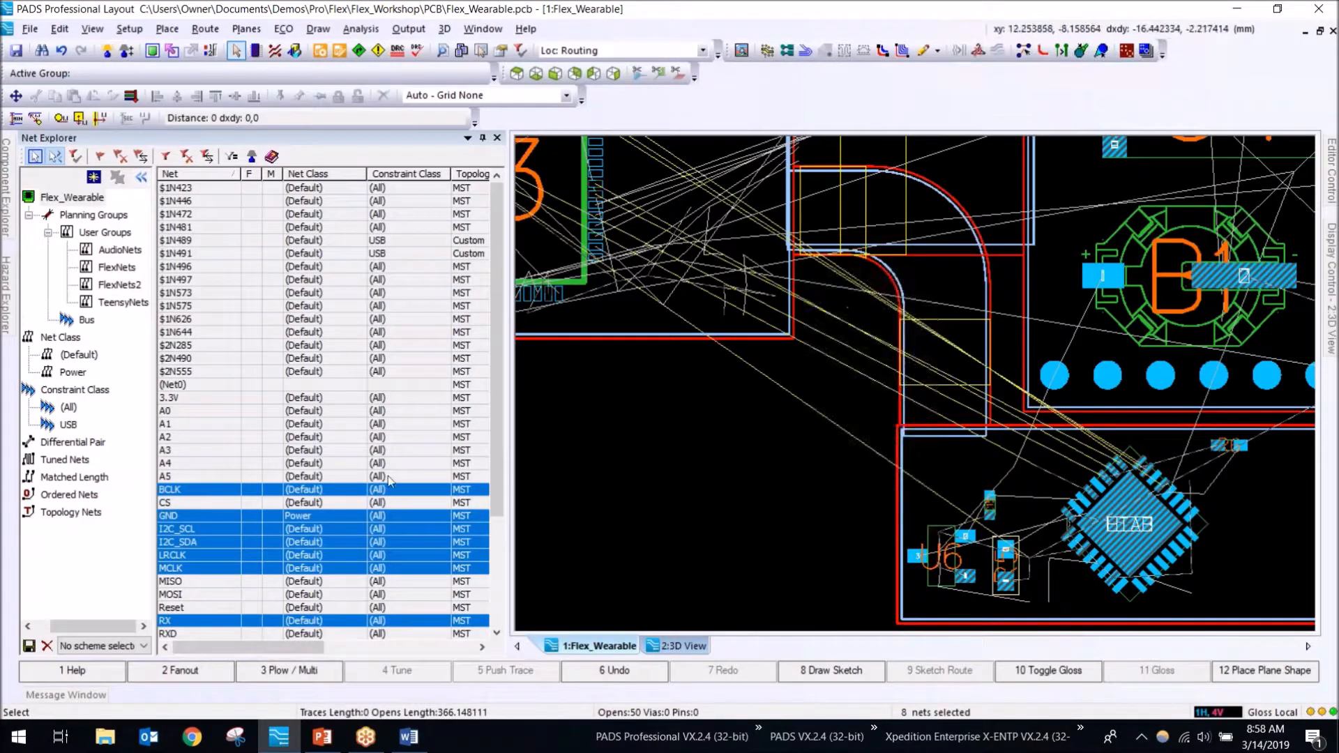
scroll(380, 460, "down", 4)
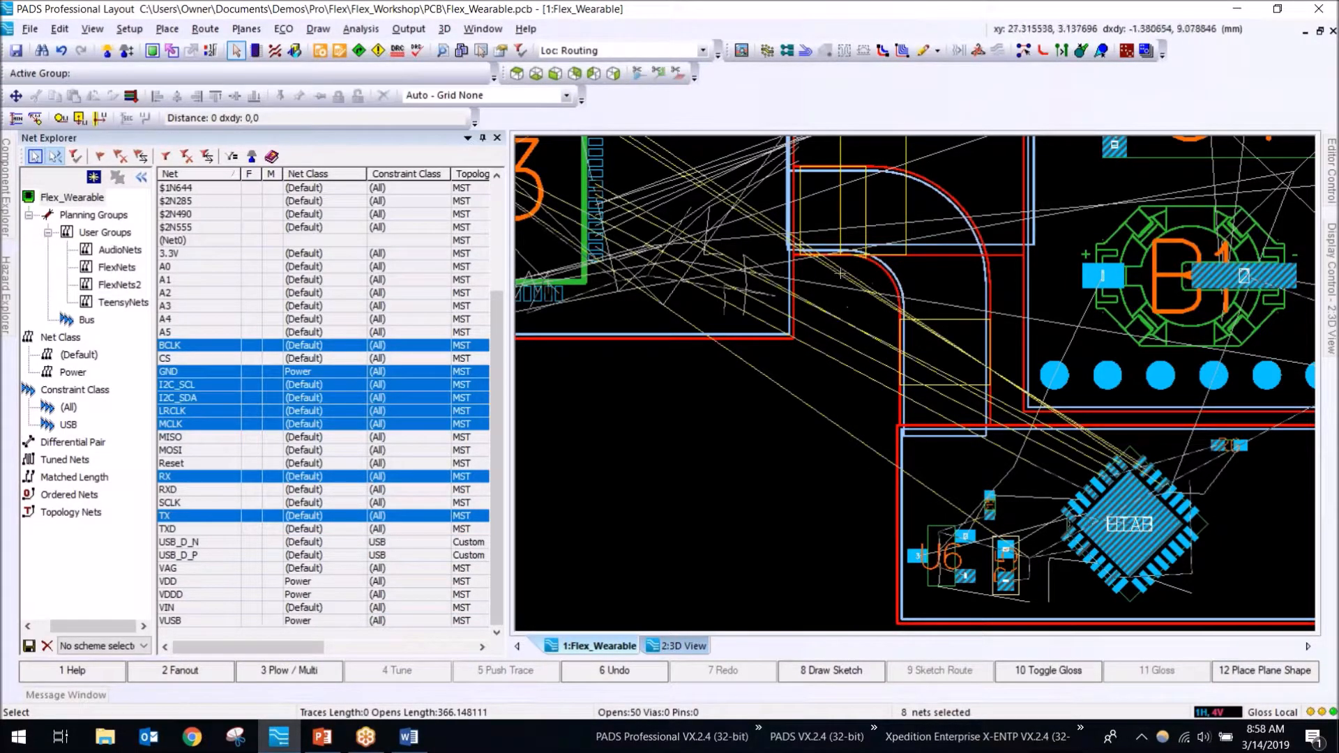
middle_click_drag(840, 273, 847, 263)
scroll(839, 274, "down", 3)
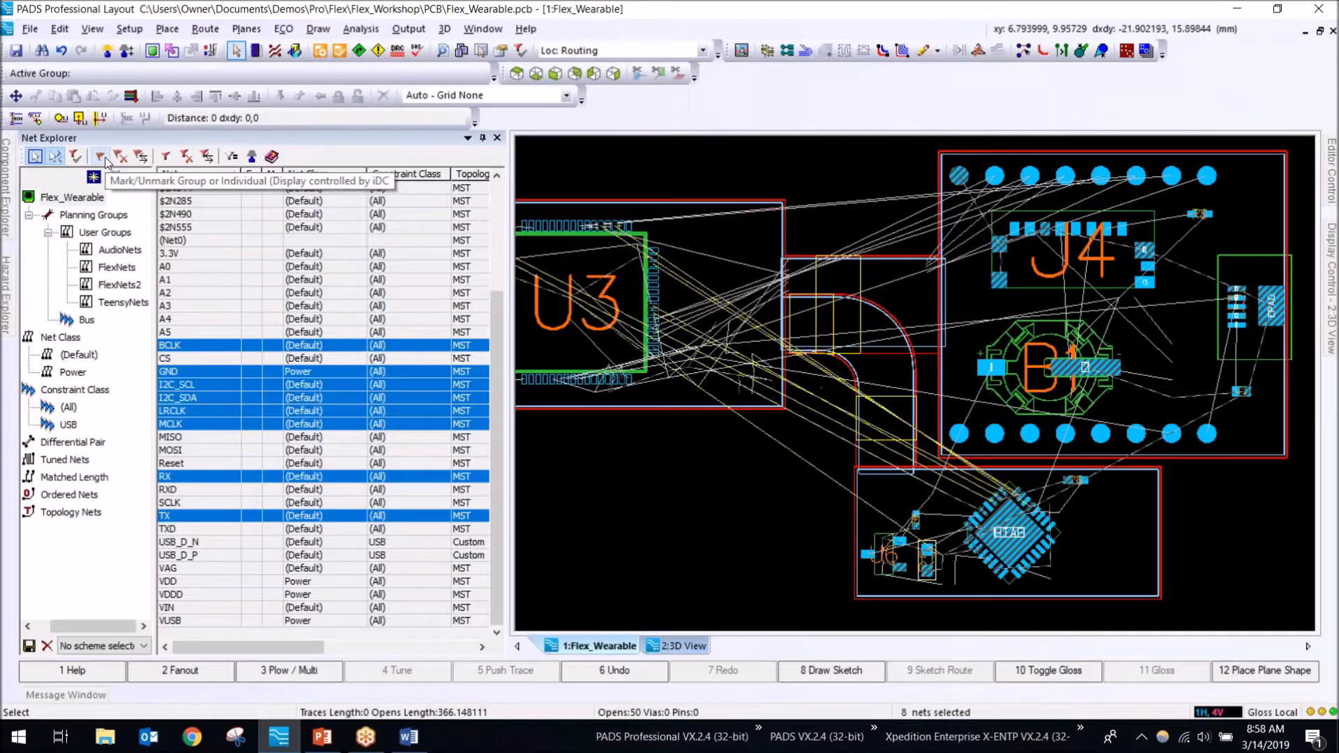
right_click(745, 179)
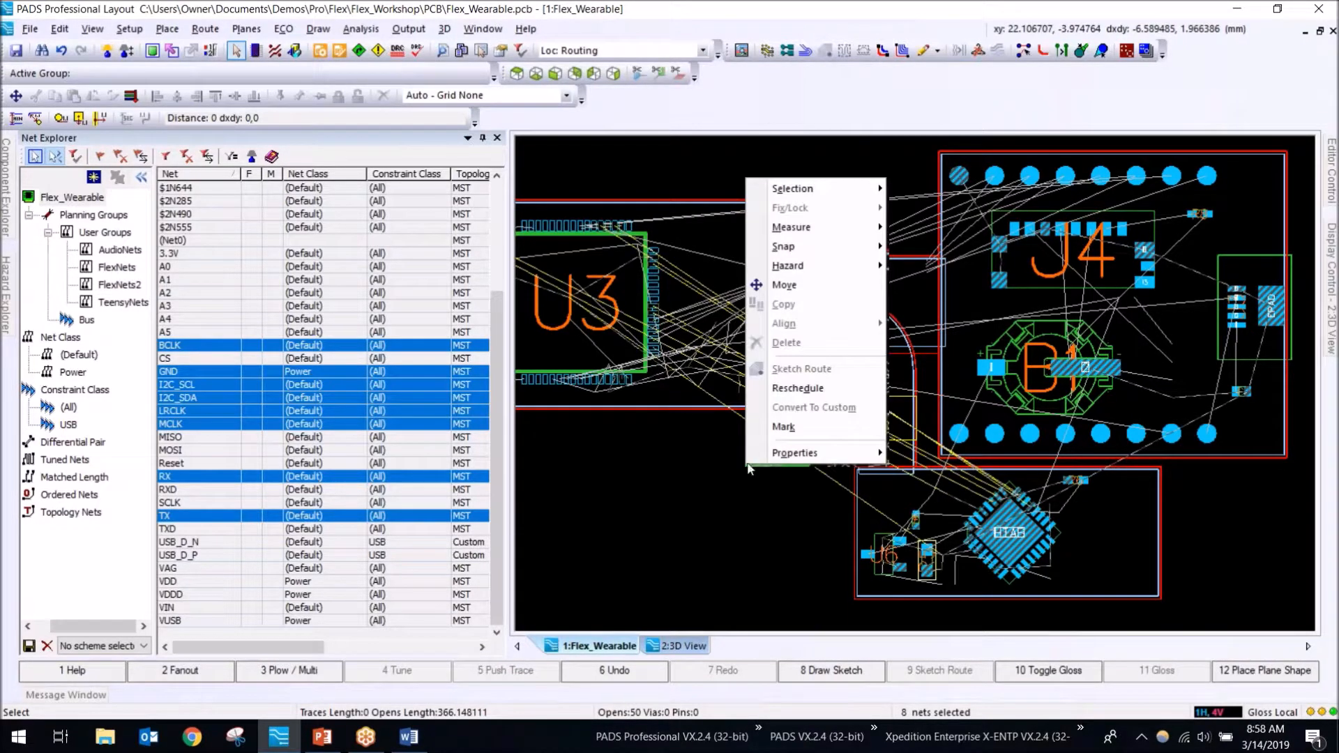
left_click(783, 427)
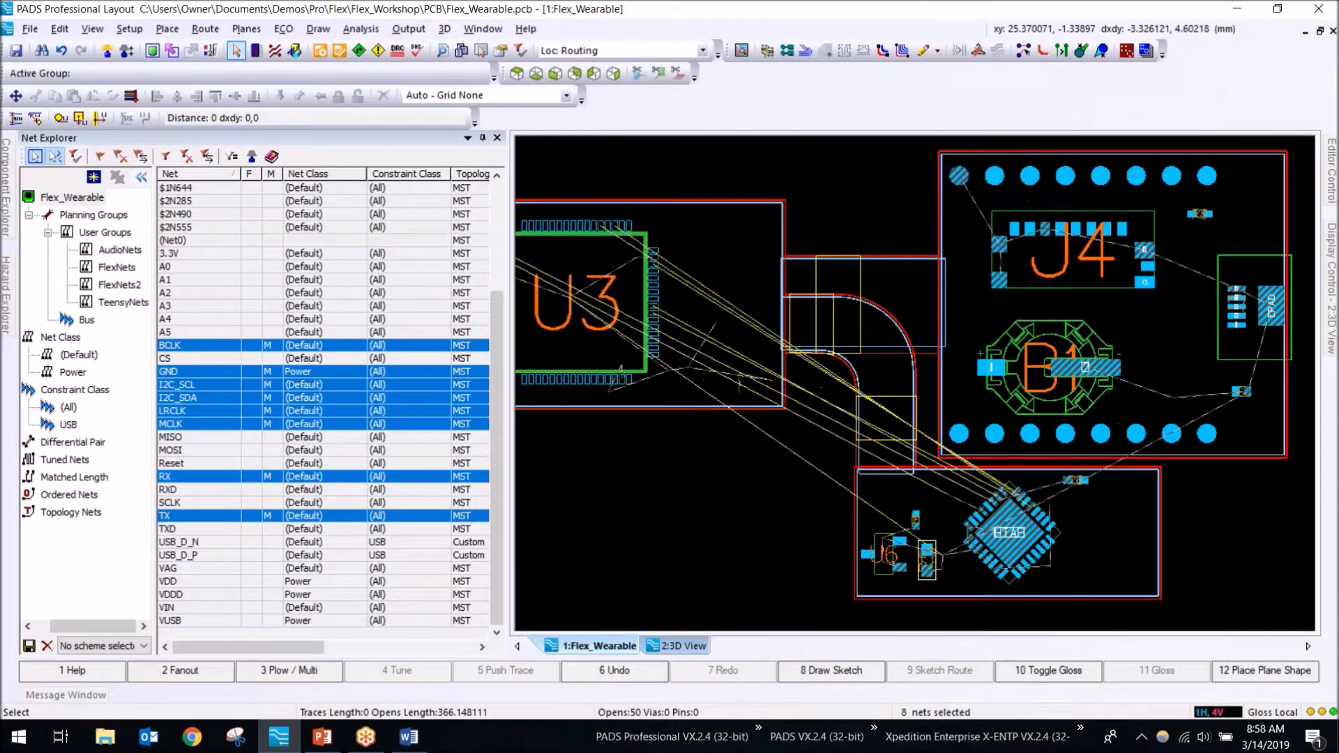
left_click(700, 492)
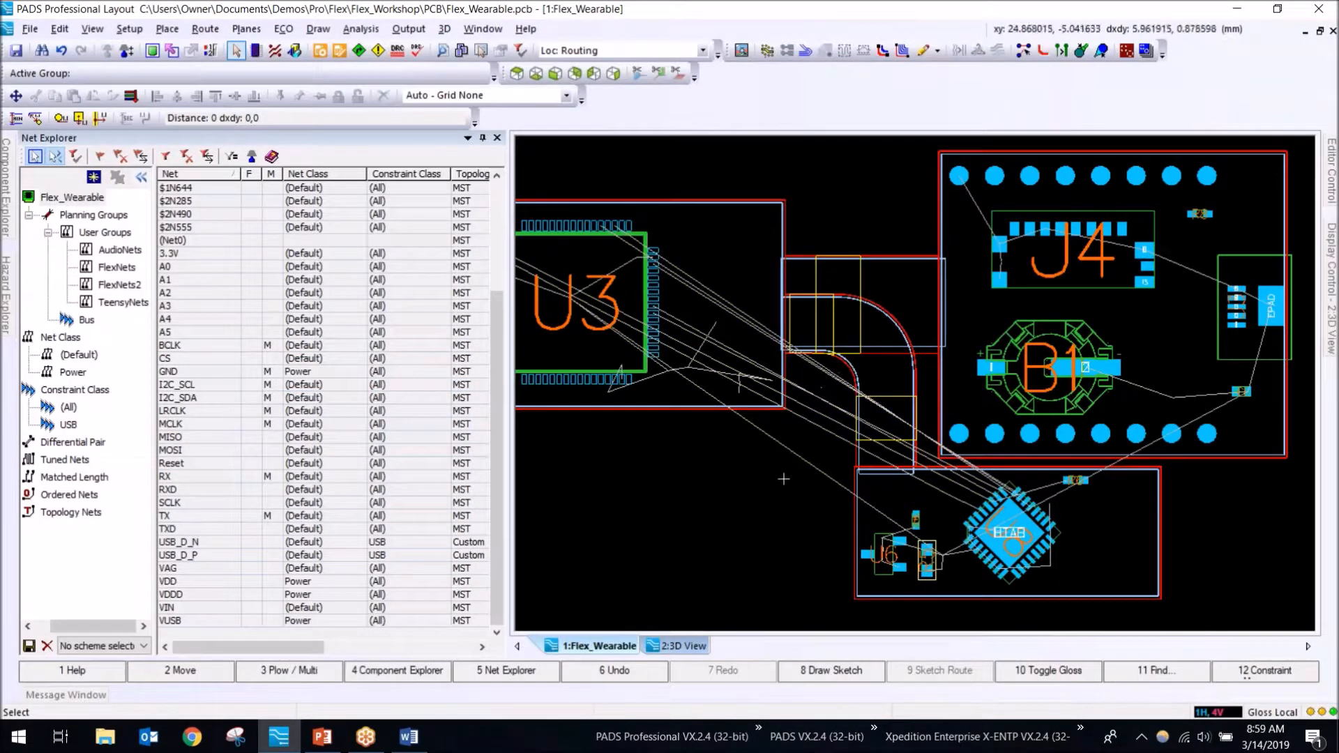
Step: Collapse the Net Explorer to give the layout view the full width
scroll(826, 407, "up", 1)
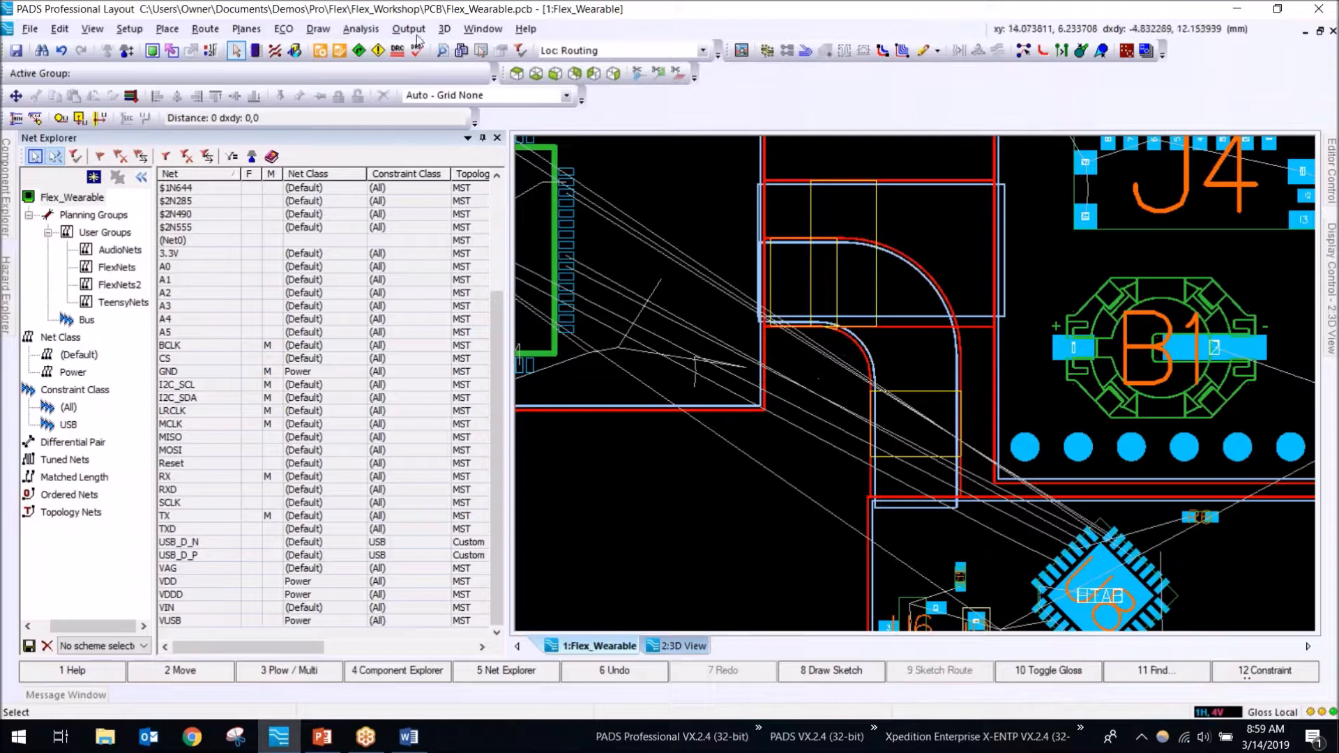
left_click(482, 138)
scroll(562, 558, "down", 2)
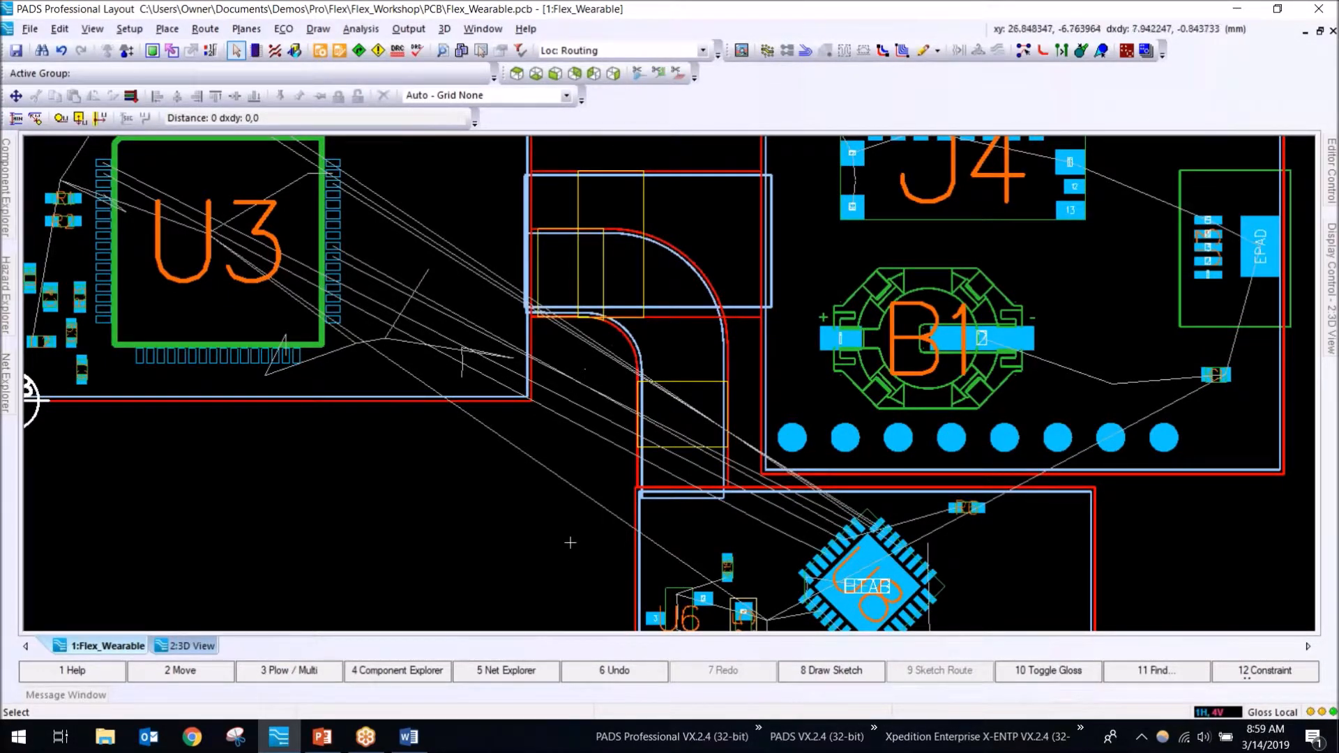
Step: Begin a Hug Trace on the GND netline from CR2-2 to C16-1, starting at the lower end of the curved flex's inner route border
left_click(607, 511)
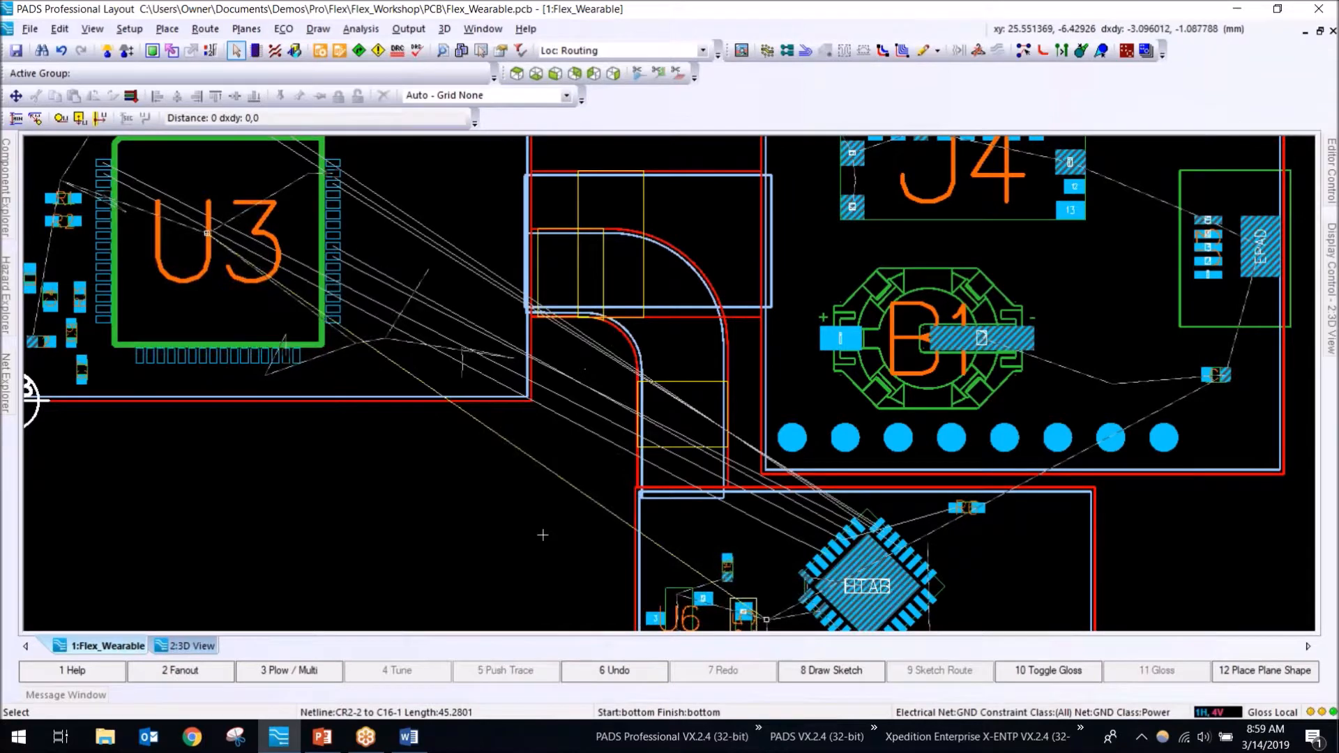
scroll(645, 455, "up", 2)
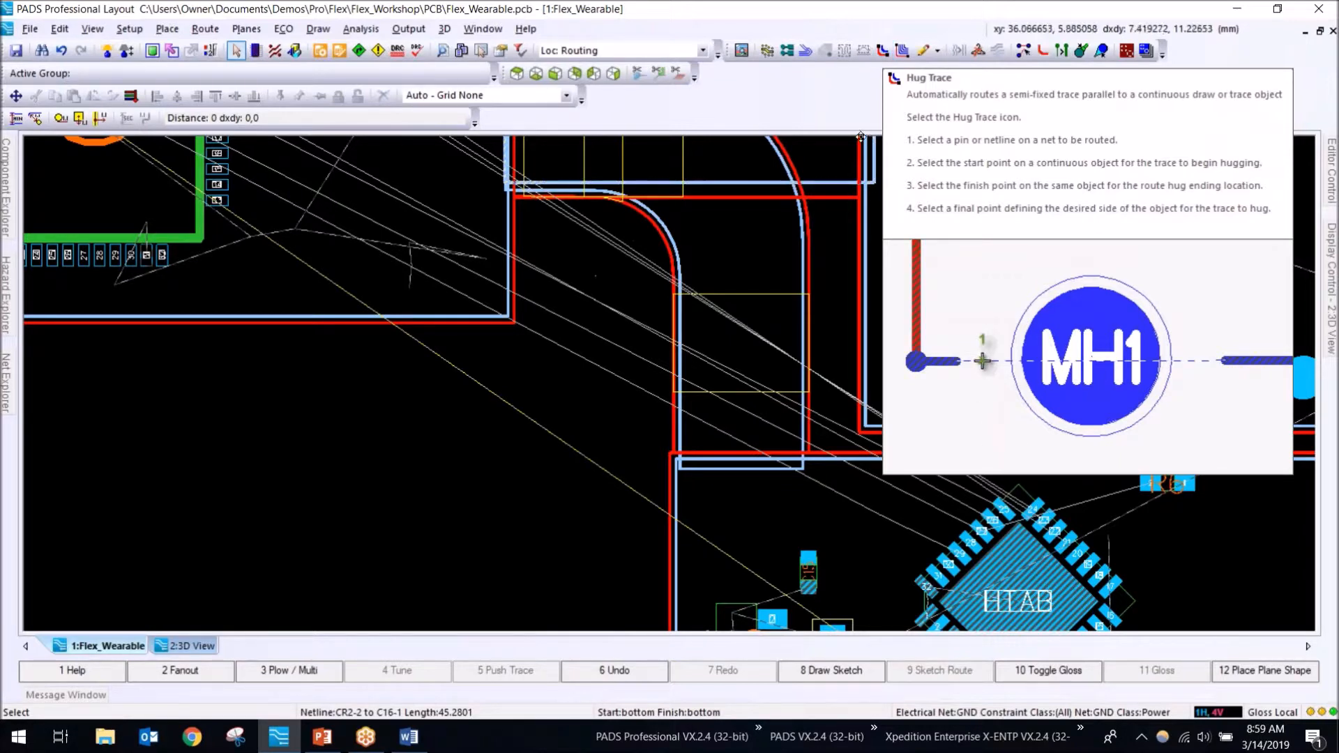
left_click(883, 50)
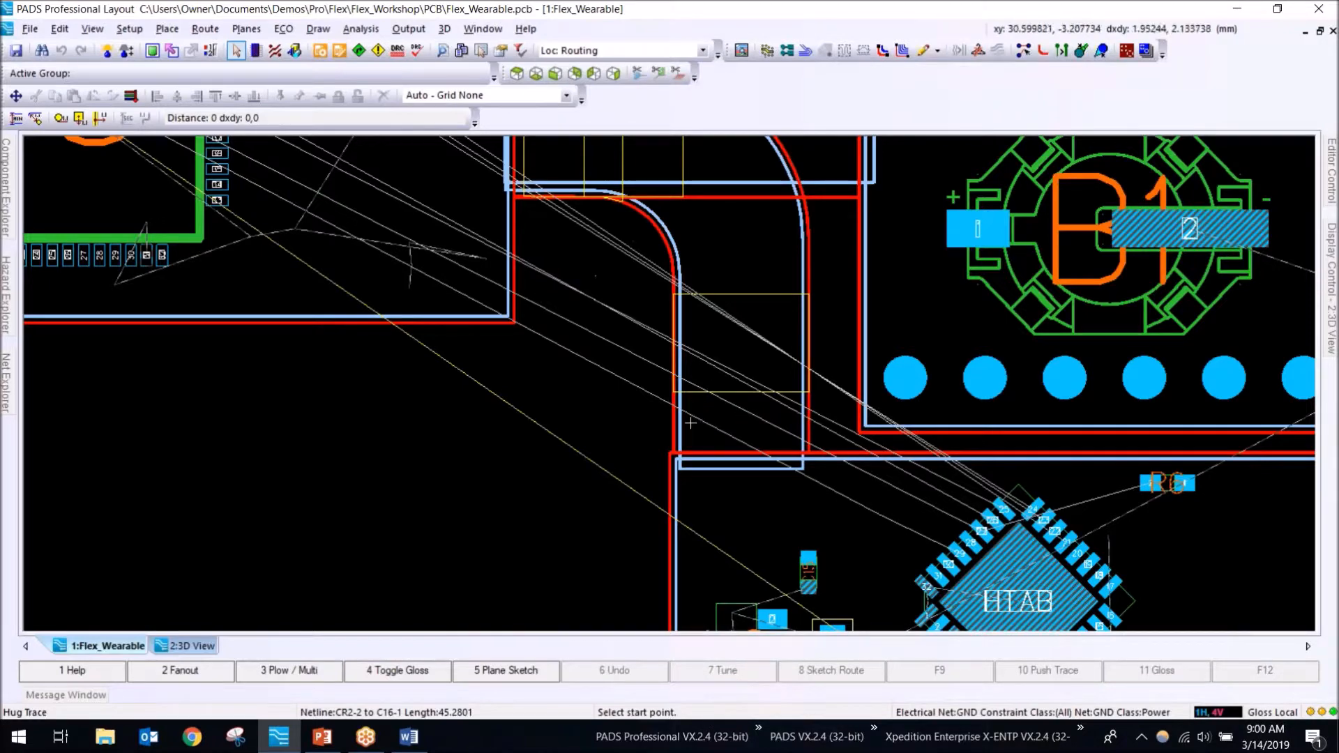
scroll(679, 461, "up", 2)
scroll(678, 461, "up", 1)
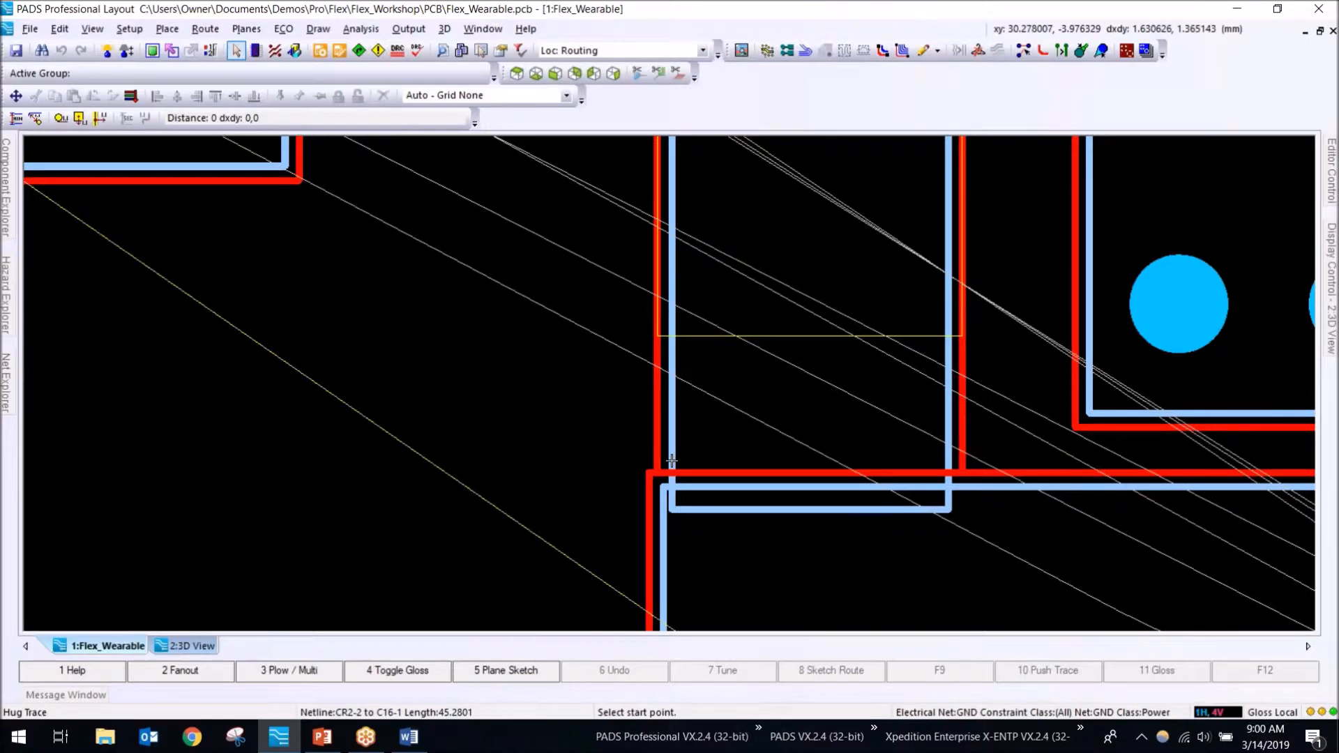
left_click(671, 461)
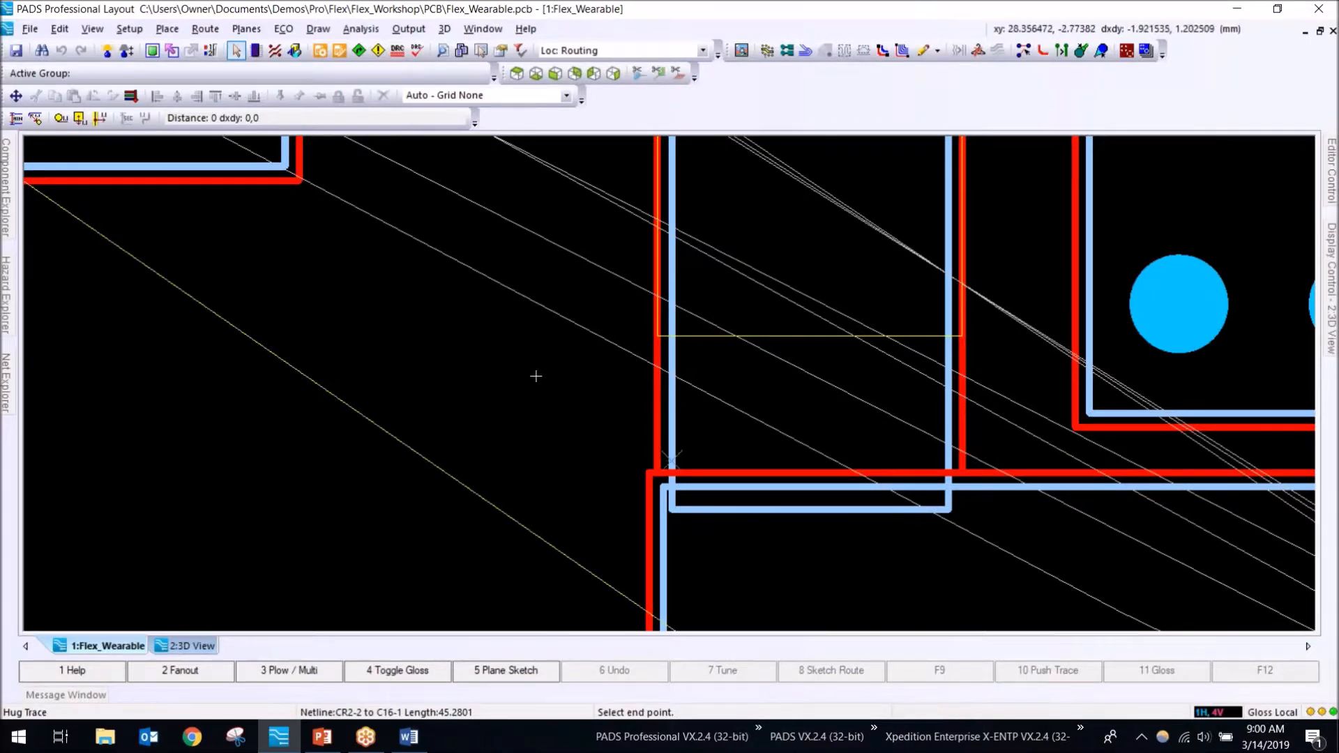
Step: End the GND hug path where the inner route border meets the U3 board, and place the trace on the border's inward side
scroll(535, 377, "down", 1)
middle_click_drag(512, 372, 501, 331)
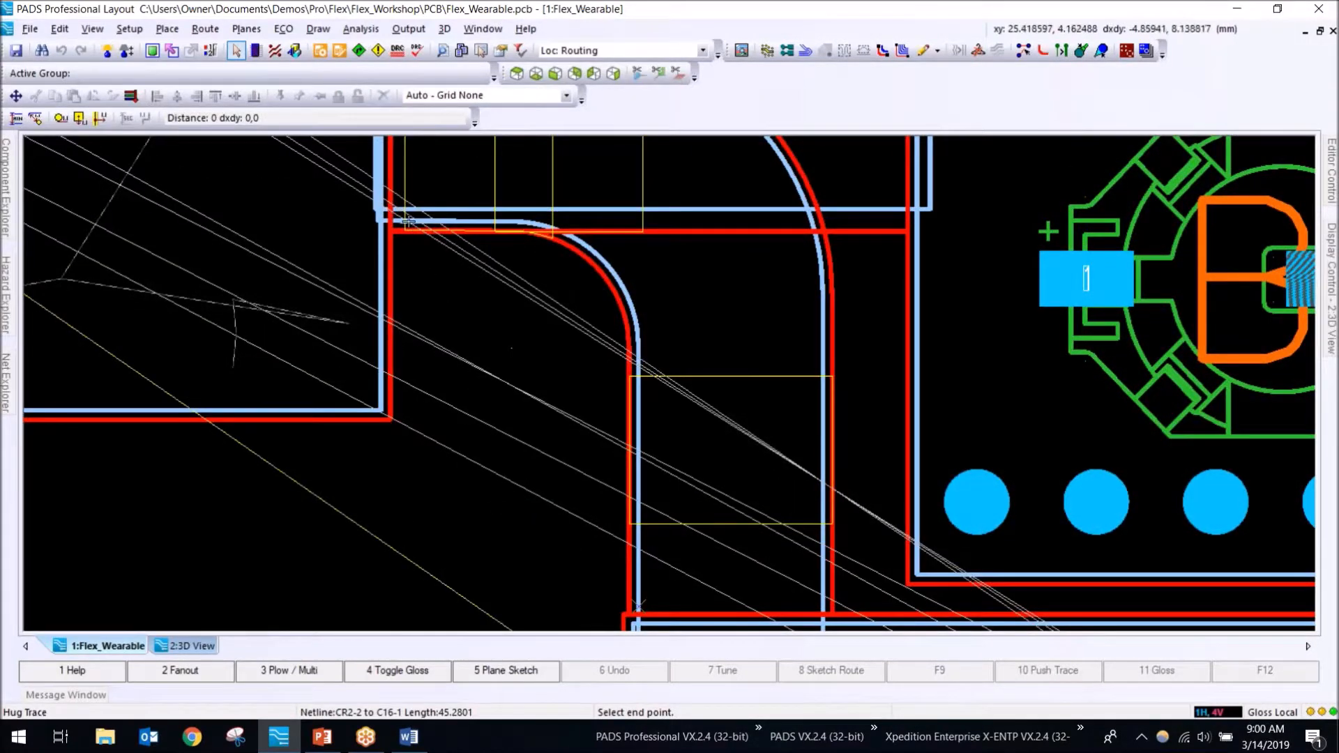
scroll(405, 220, "up", 1)
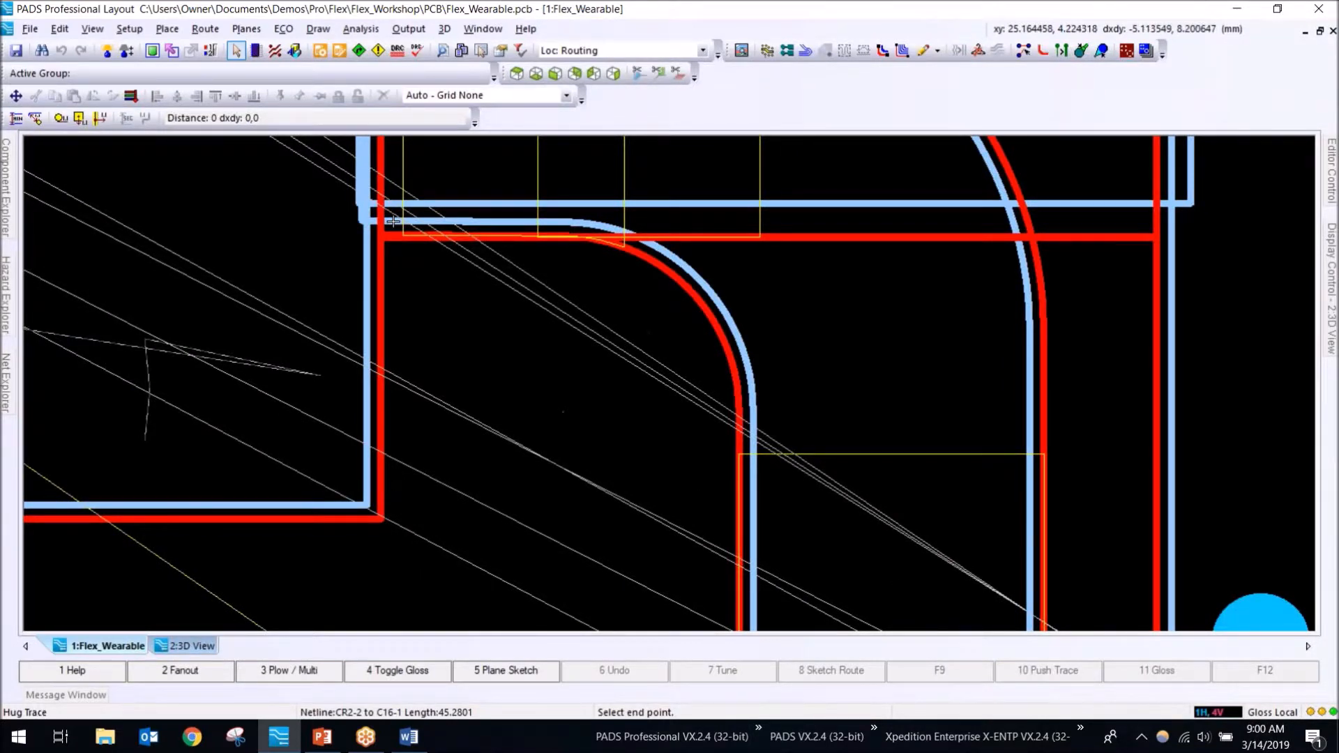
left_click(393, 221)
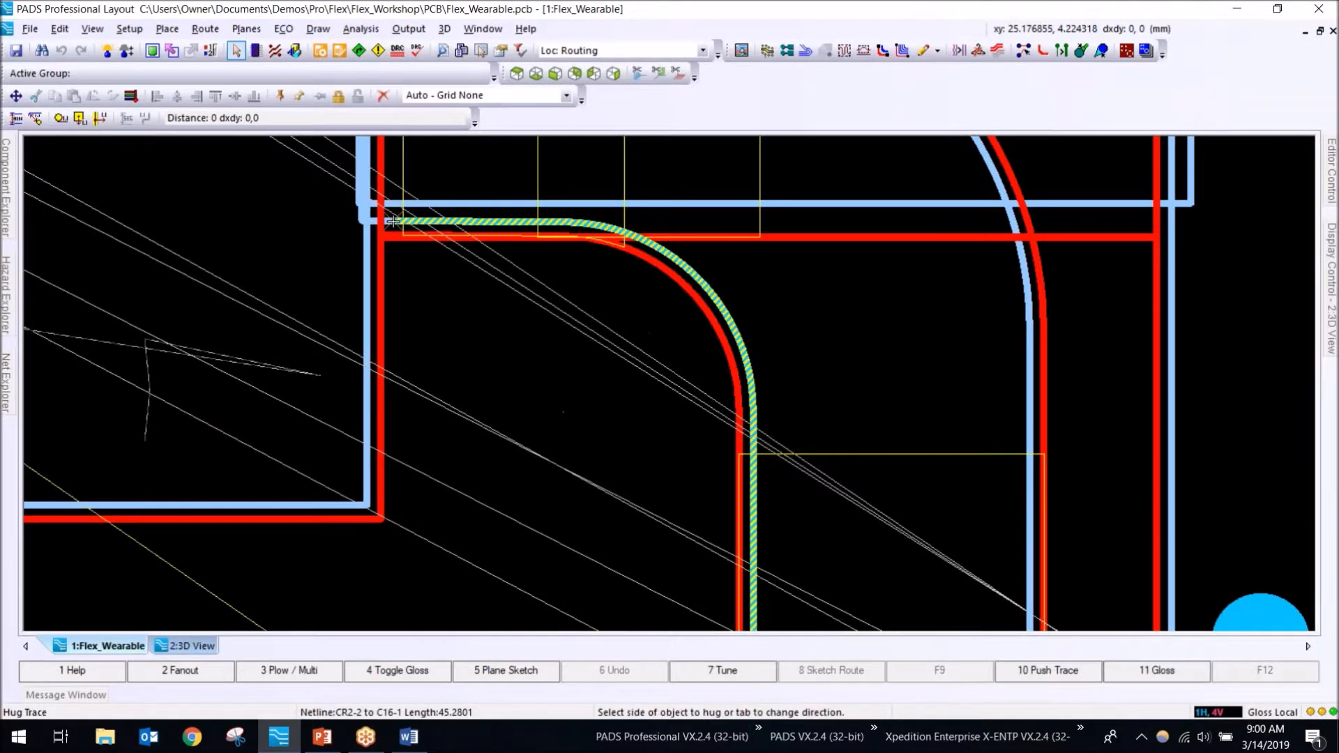
scroll(550, 423, "down", 1)
middle_click_drag(556, 411, 557, 418)
scroll(556, 418, "down", 1)
scroll(632, 372, "up", 1)
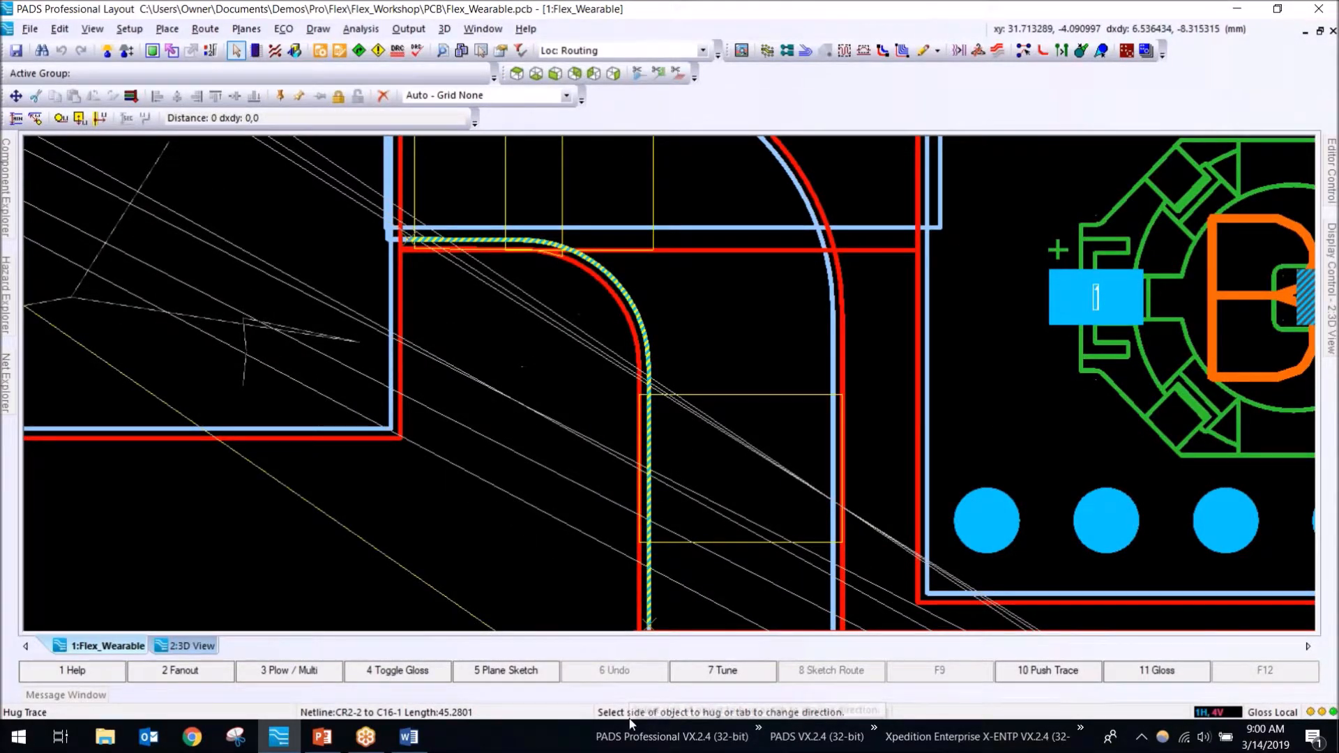
left_click(677, 349)
scroll(642, 438, "up", 2)
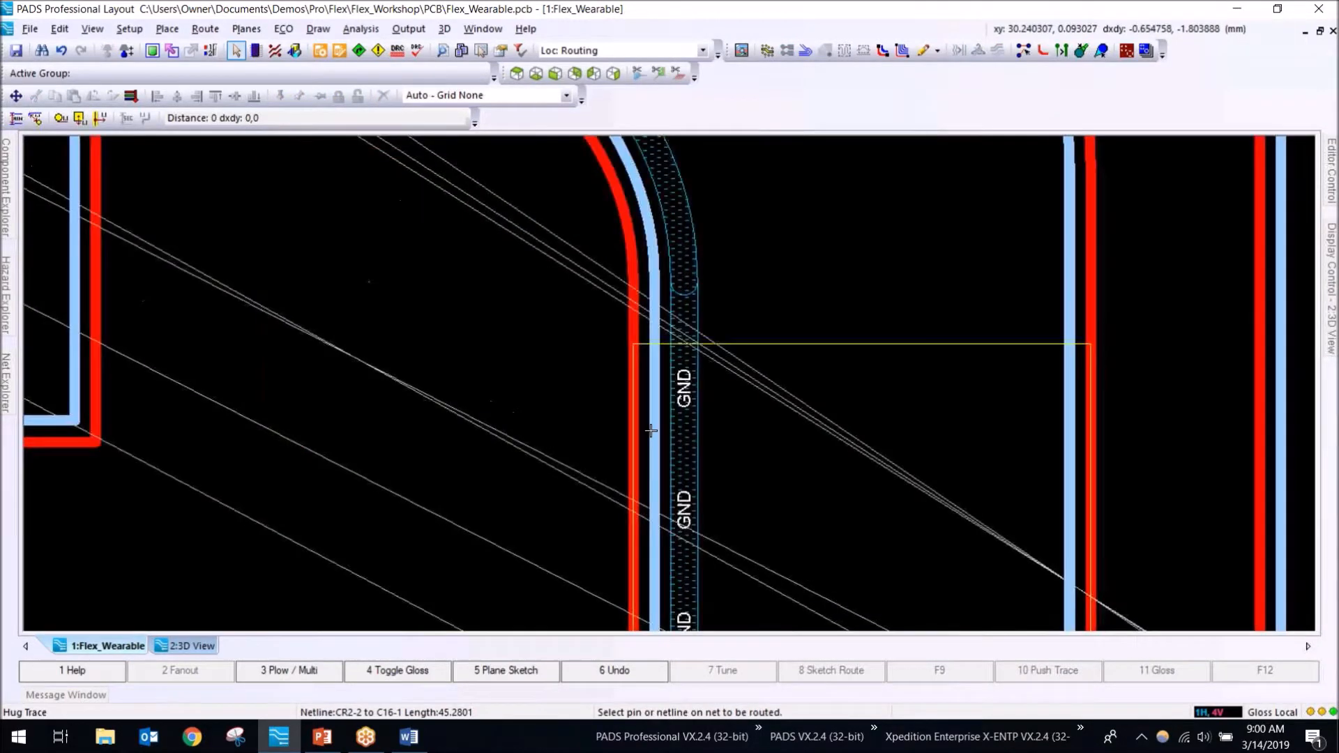
Step: Hug-trace I2C_SCL along the outer side of the GND trace, from its lower end to its upper end across the curved flex
scroll(650, 431, "up", 1)
scroll(598, 393, "down", 3)
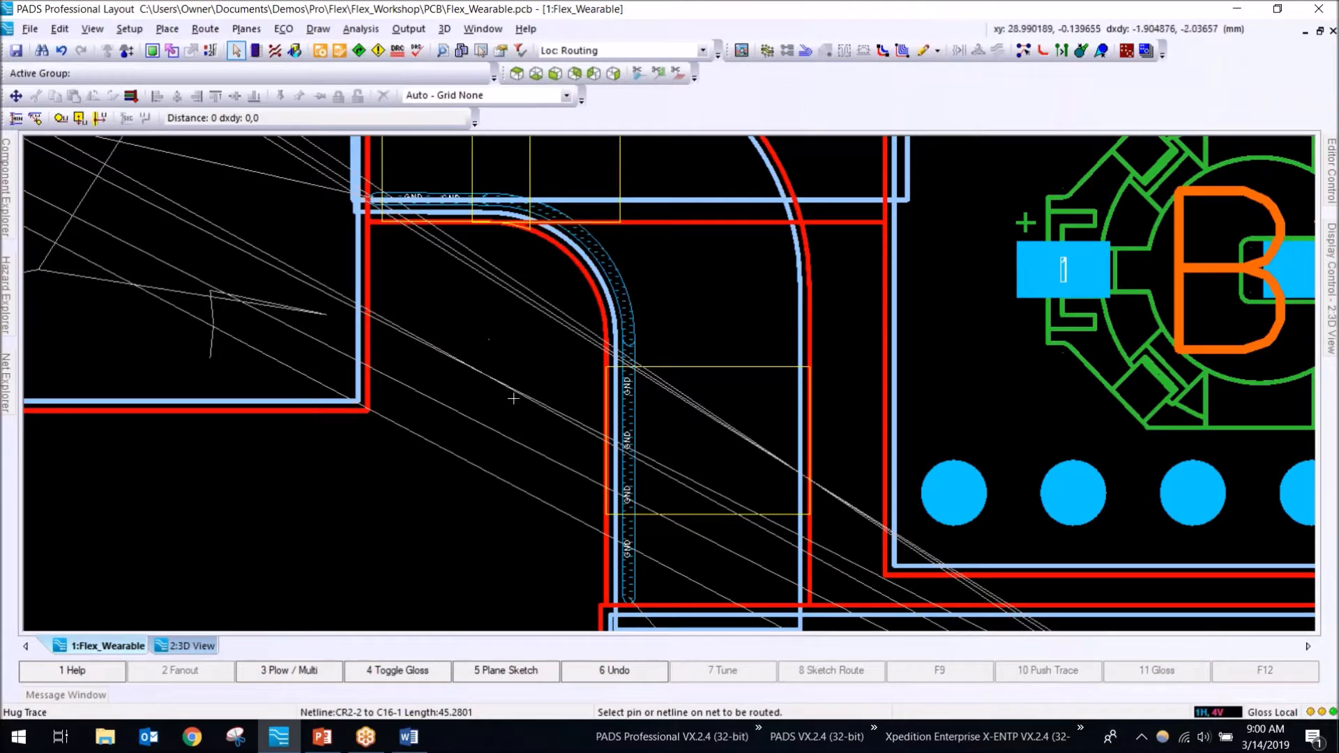
middle_click_drag(463, 521, 450, 471)
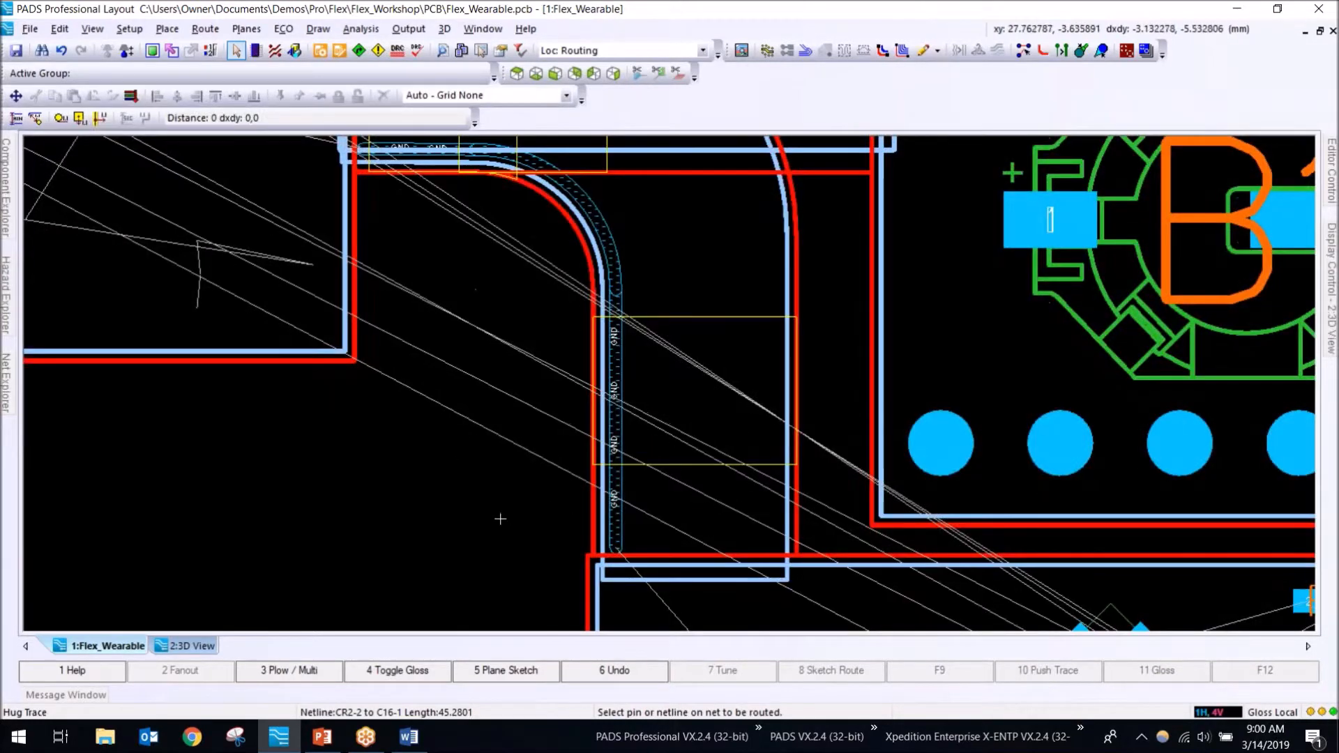
left_click(511, 442)
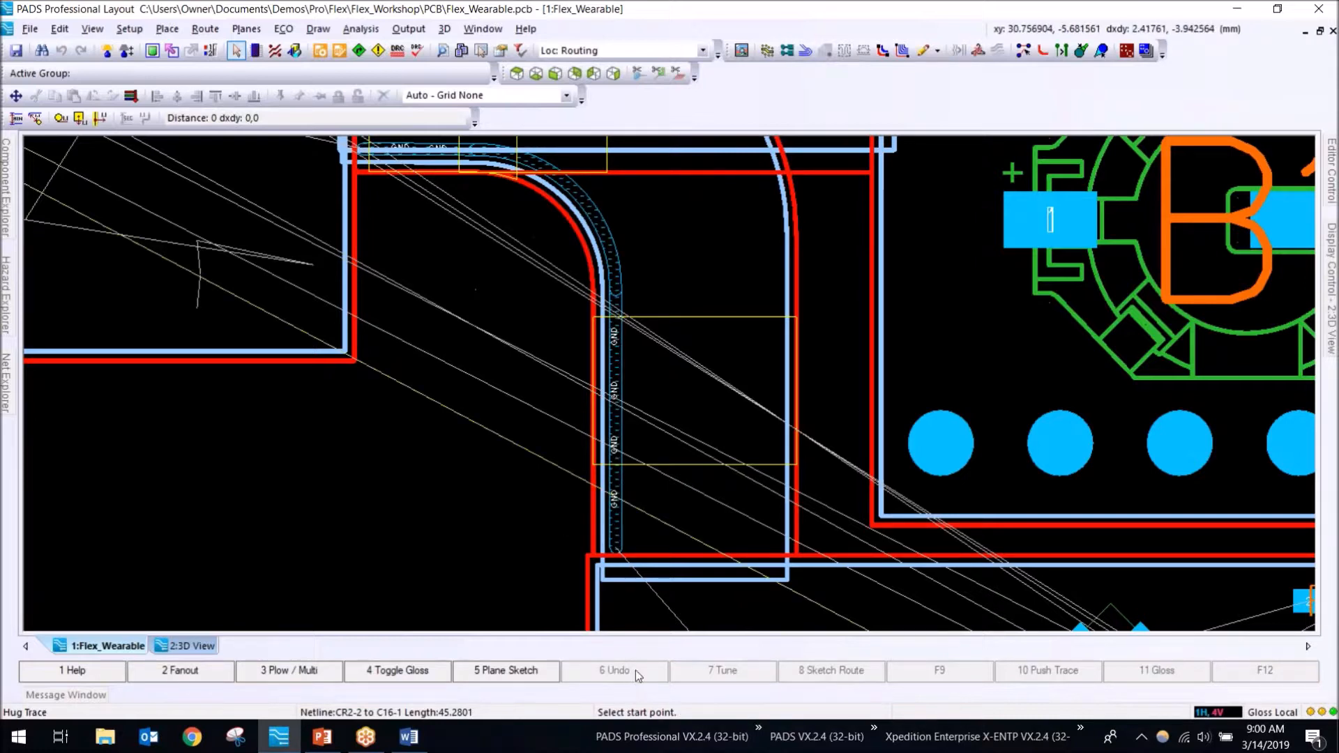
scroll(618, 549, "up", 2)
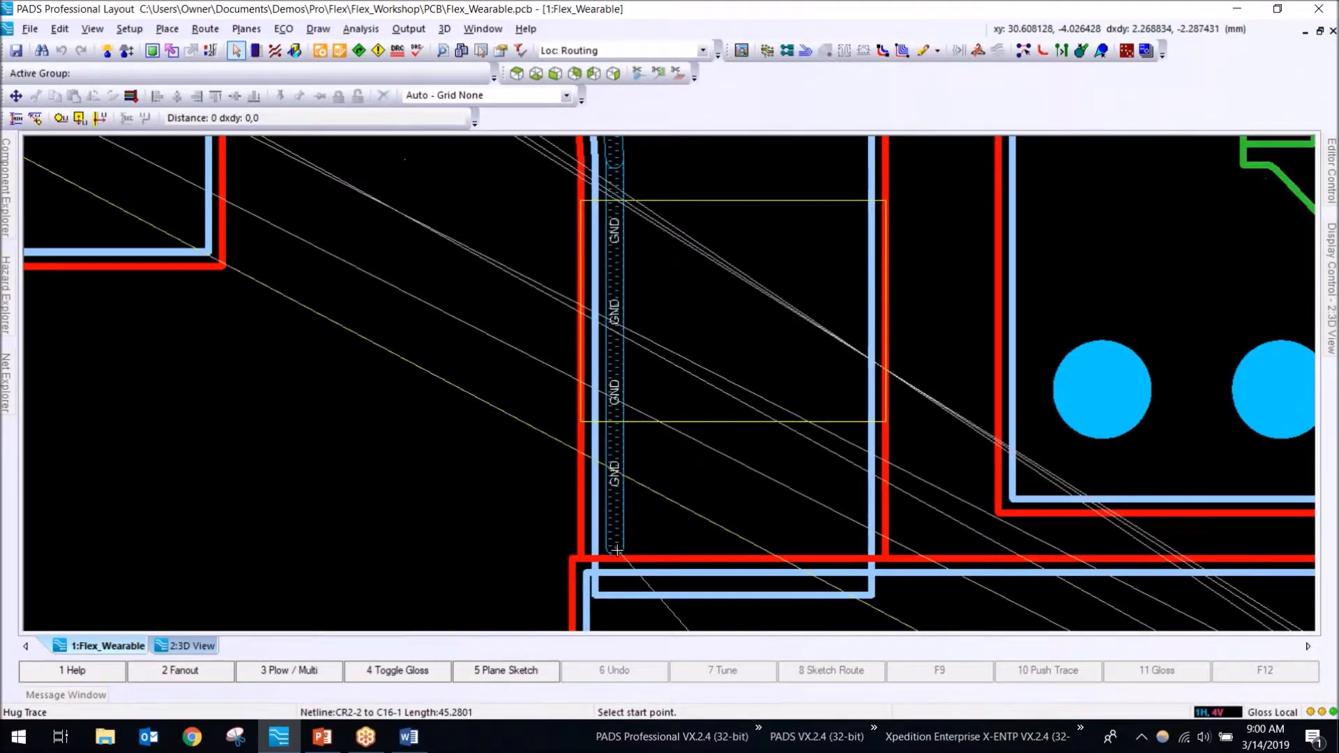
left_click(615, 551)
scroll(509, 484, "down", 2)
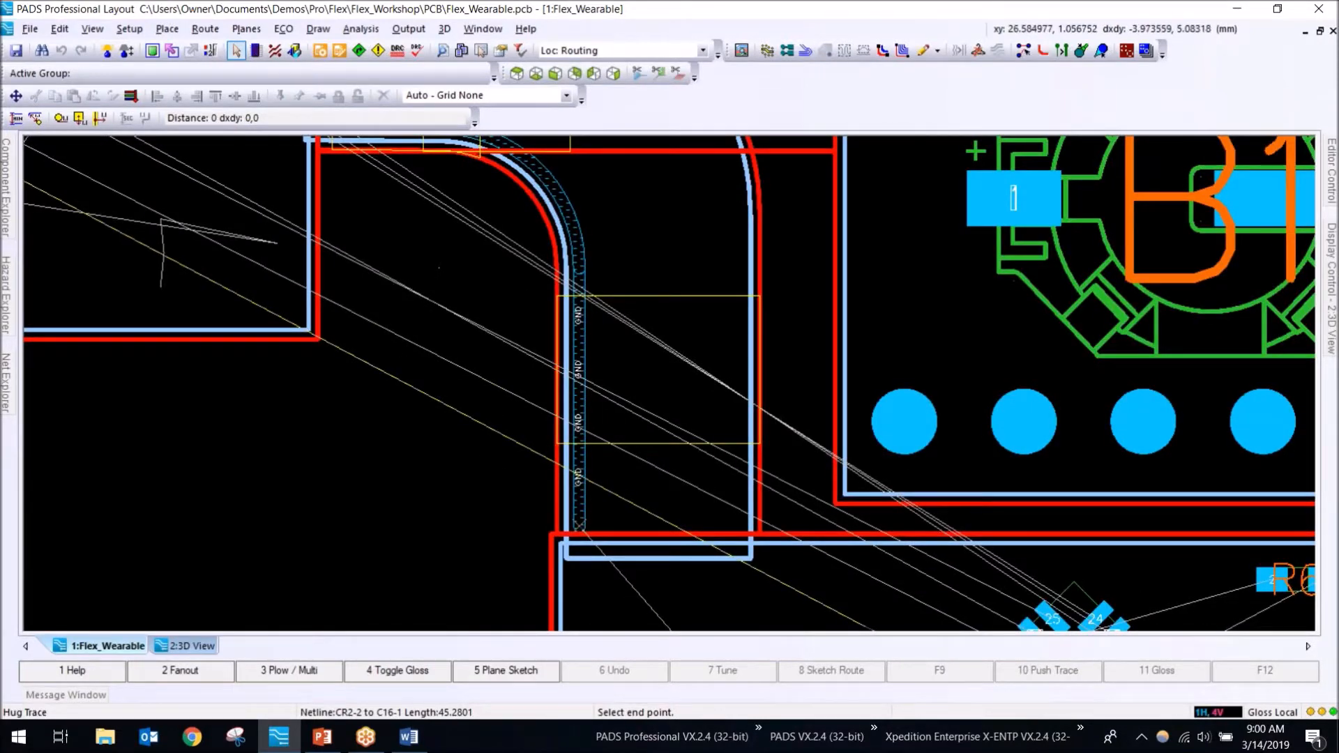
middle_click_drag(362, 157, 370, 231)
left_click(328, 202)
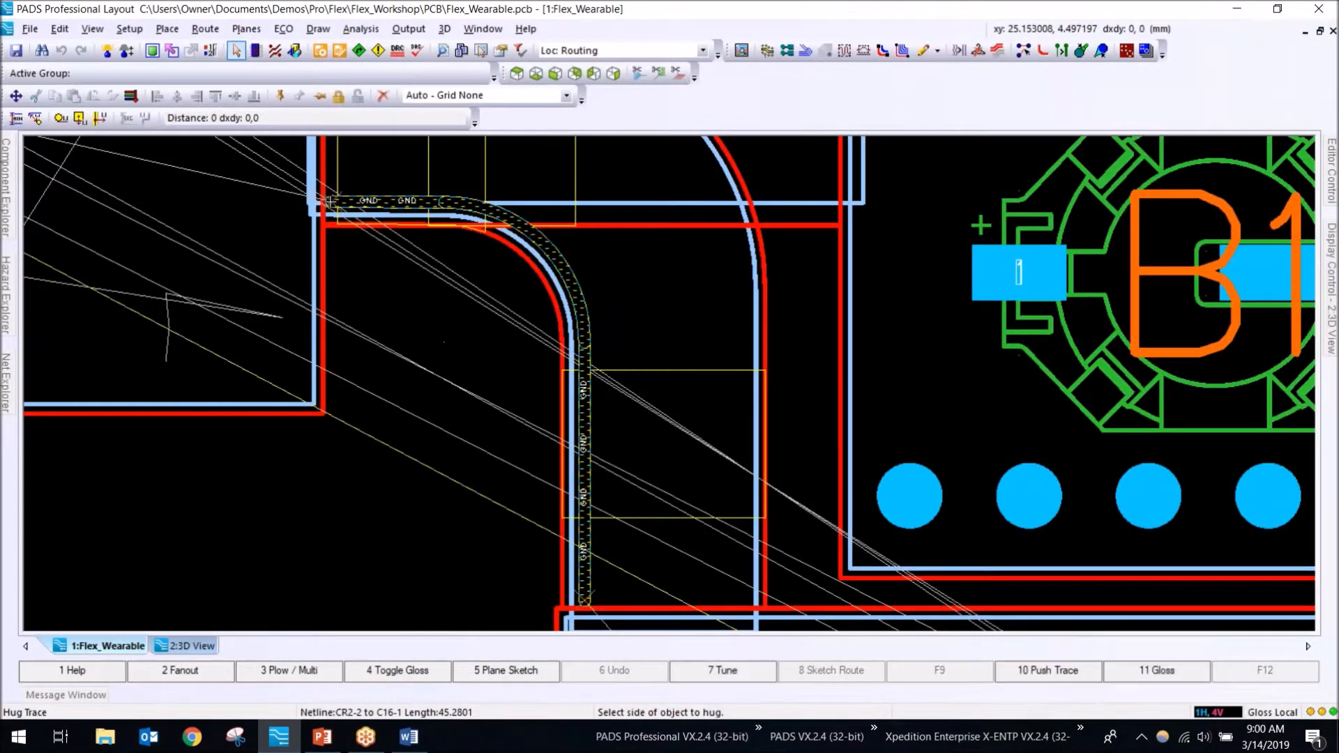
left_click(629, 338)
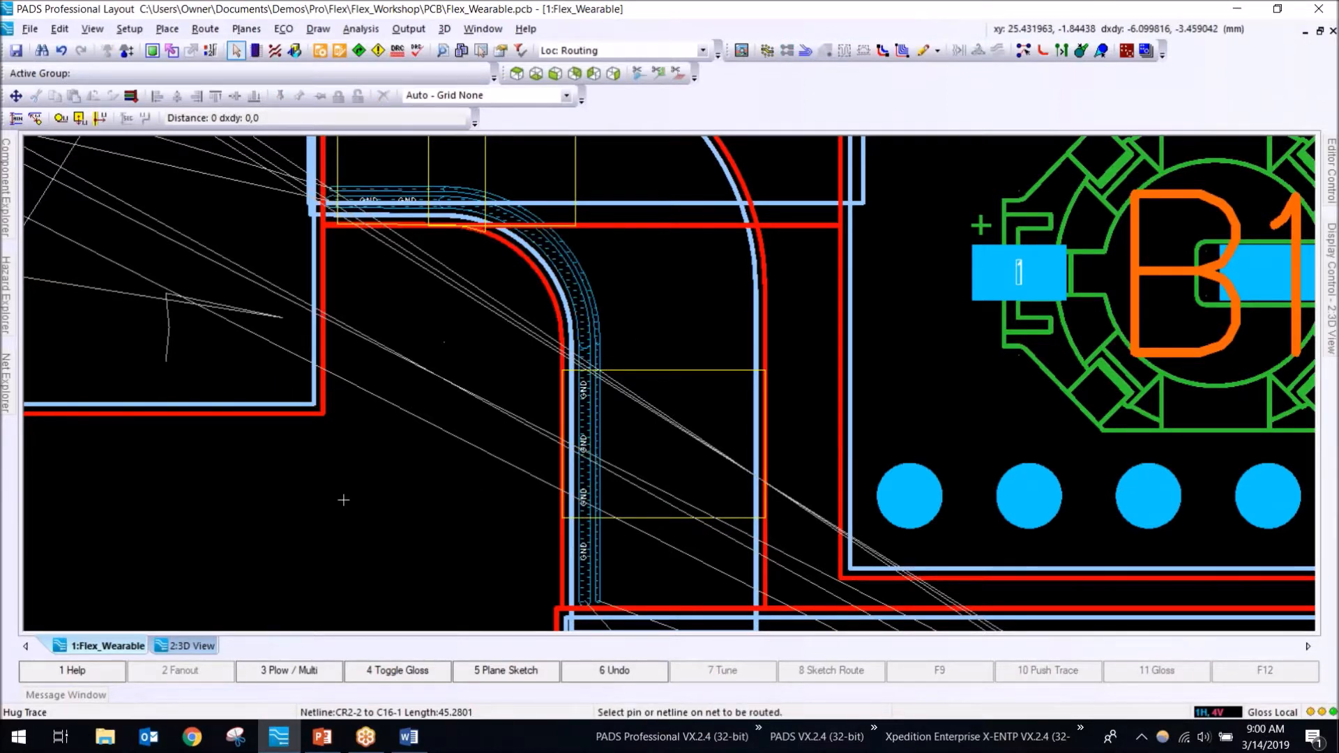
Step: Hug-trace I2C_SDA along the outer side of the I2C_SCL trace, from its lower end to its upper end
left_click(480, 448)
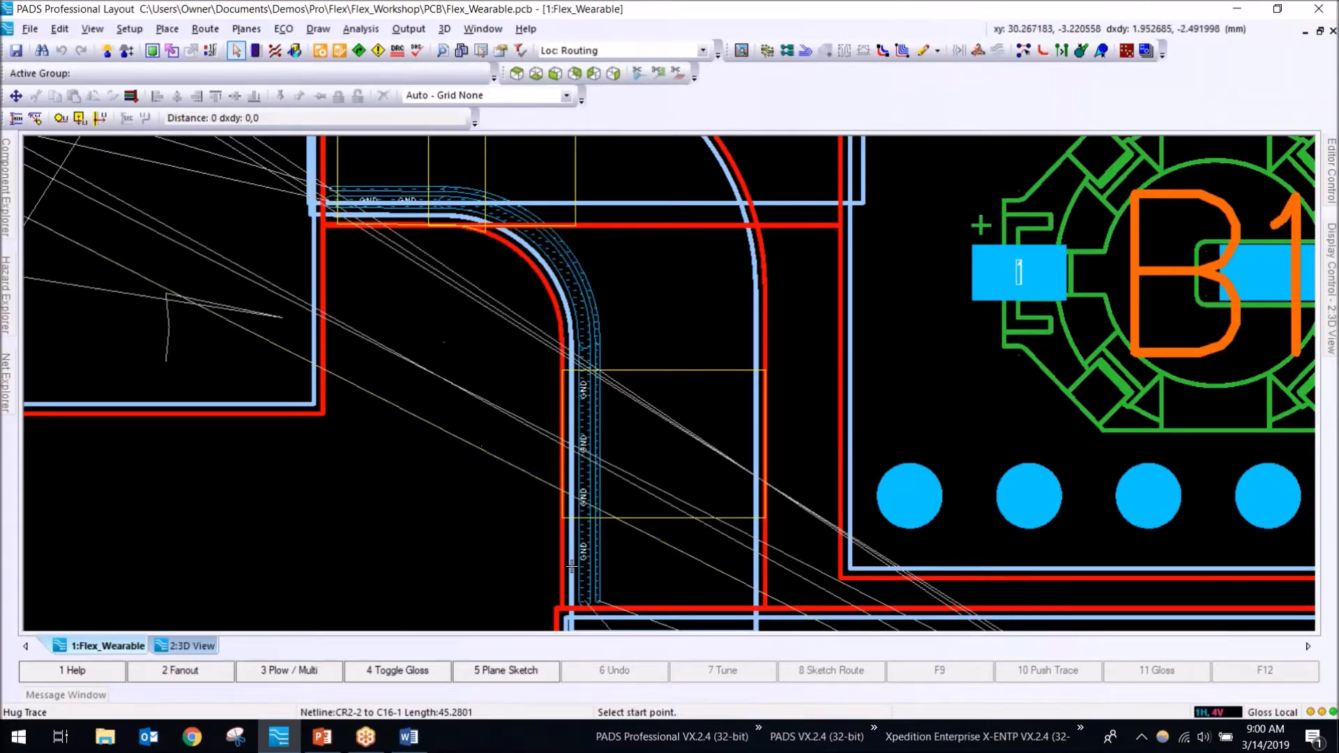
scroll(598, 602, "up", 2)
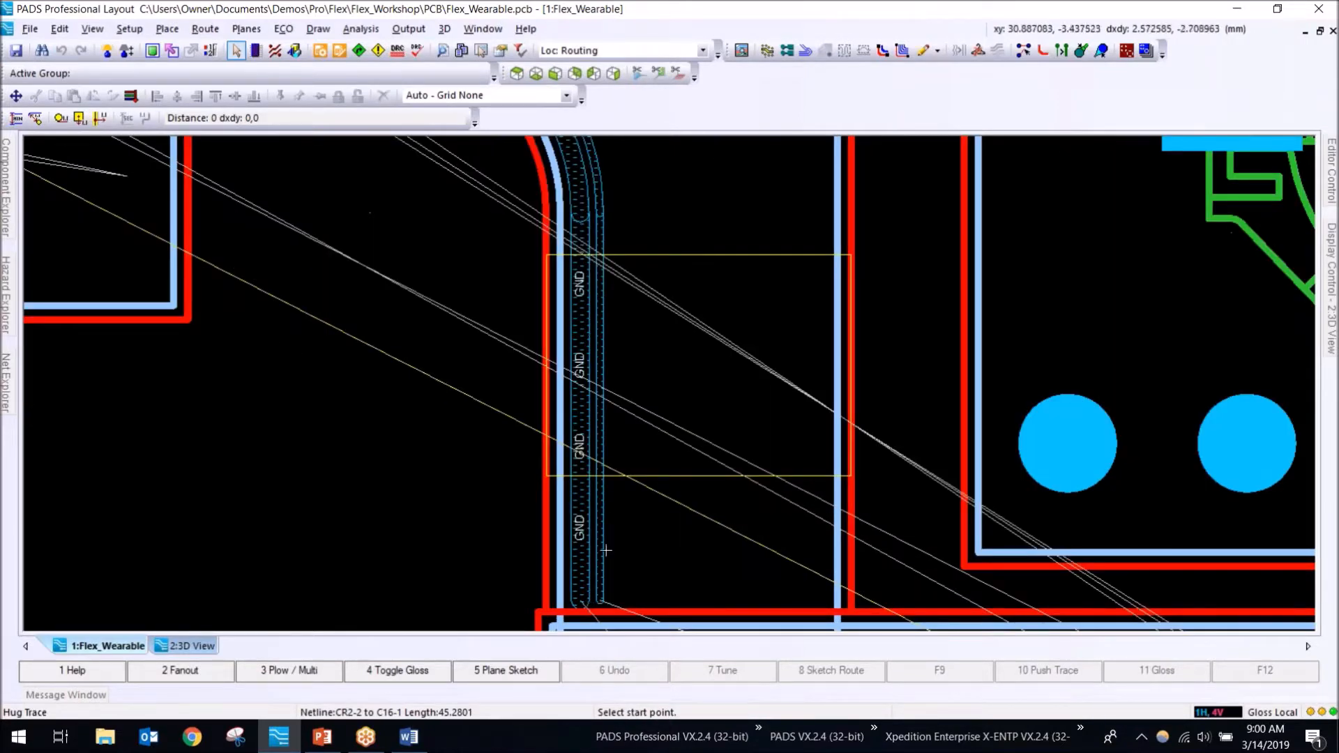
left_click(600, 601)
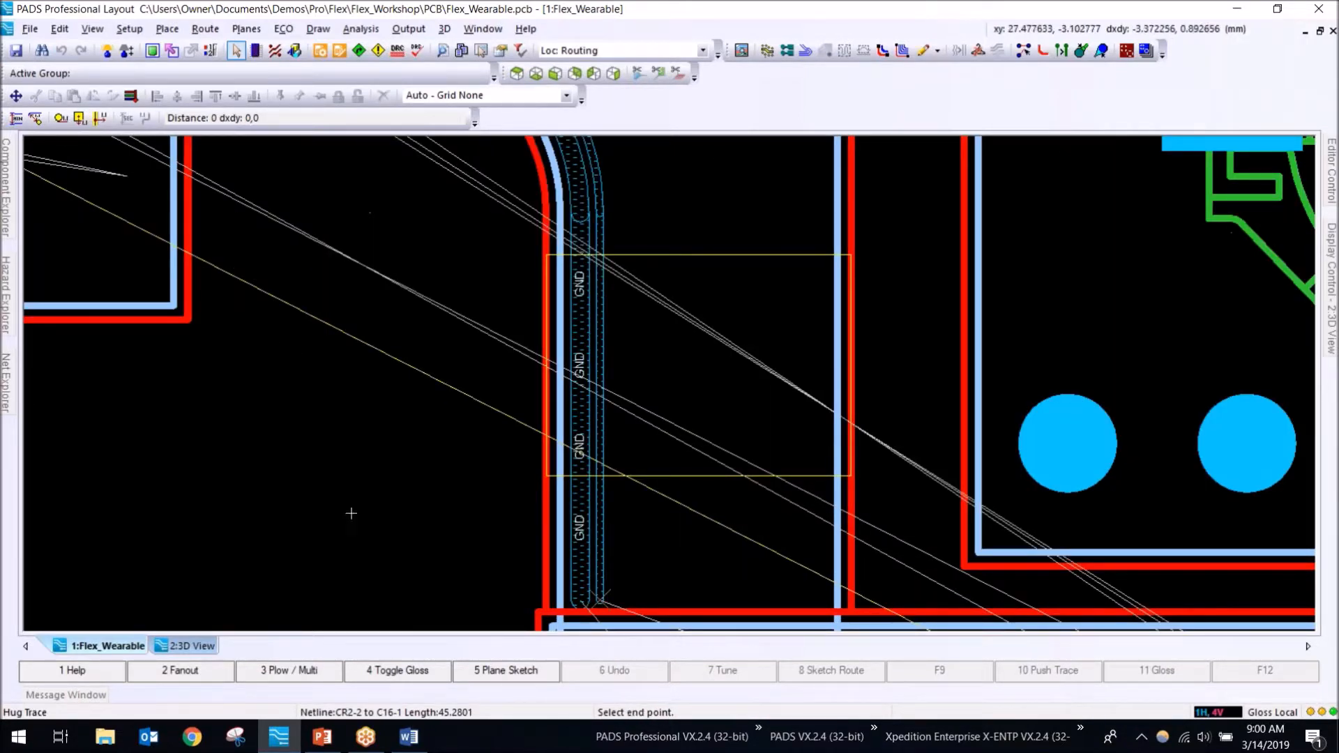
scroll(344, 487, "down", 2)
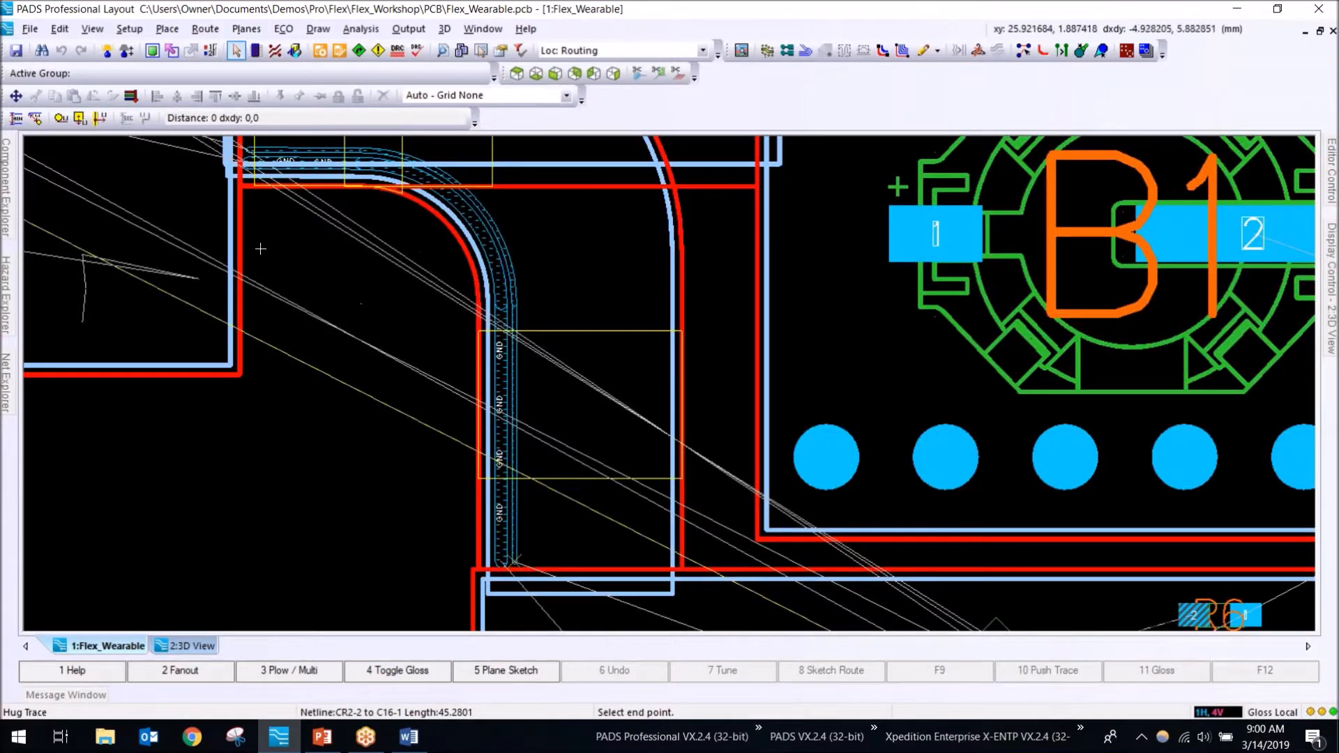
left_click(250, 148)
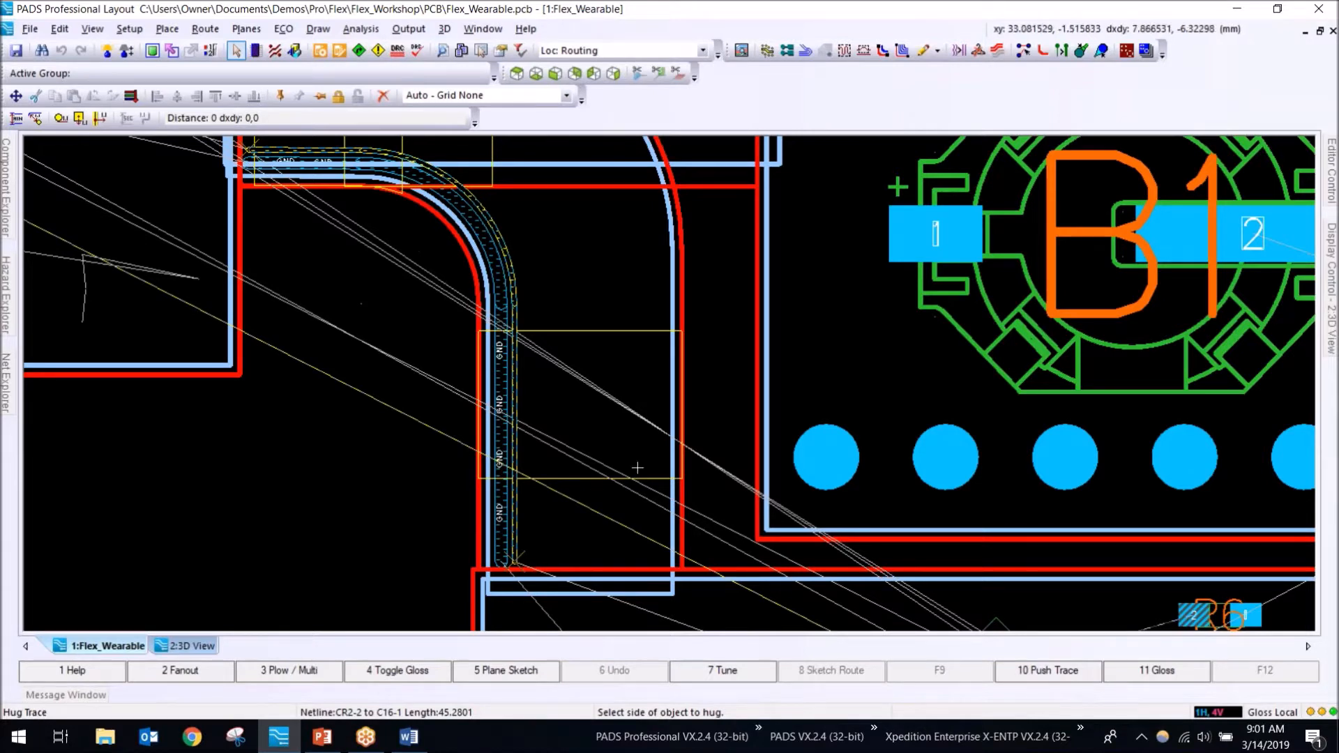
left_click(550, 302)
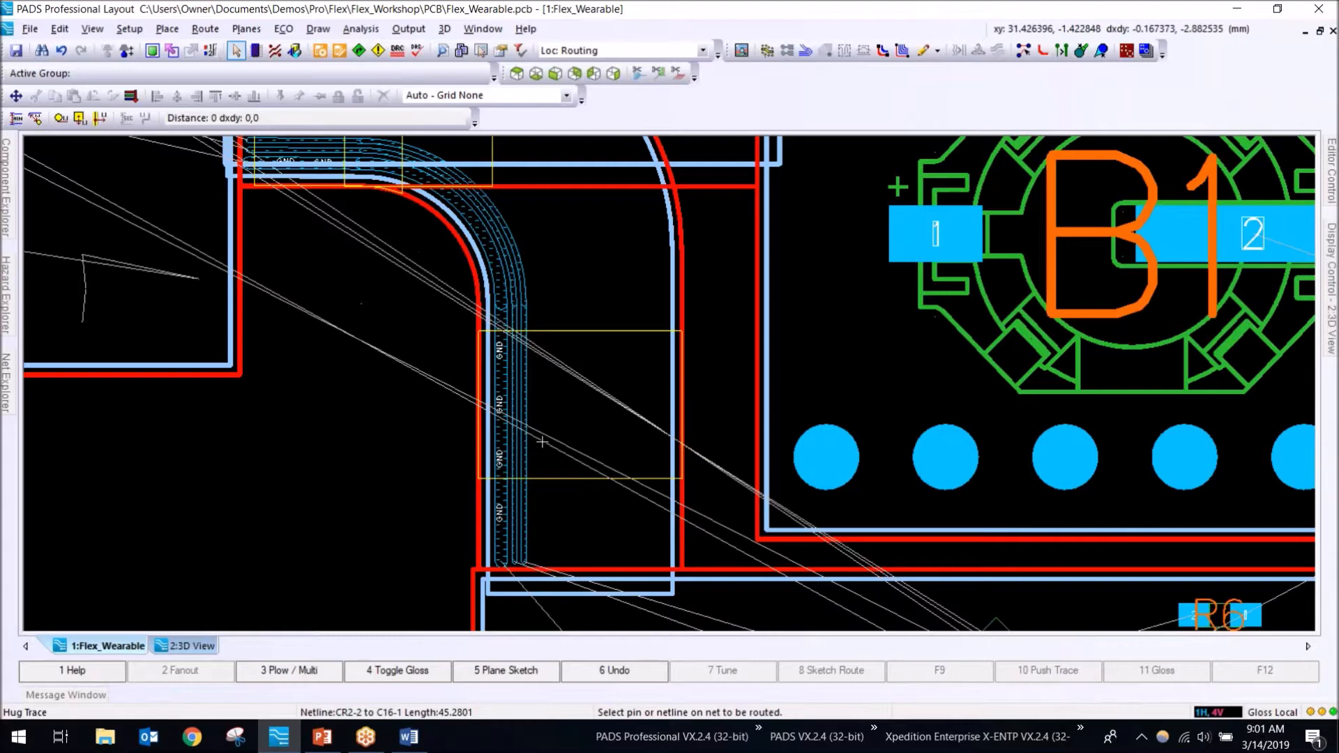
Step: Hug-trace TX along the outer side of the I2C_SDA trace for the full flex curve, and leave the Hug Trace command
key("Escape")
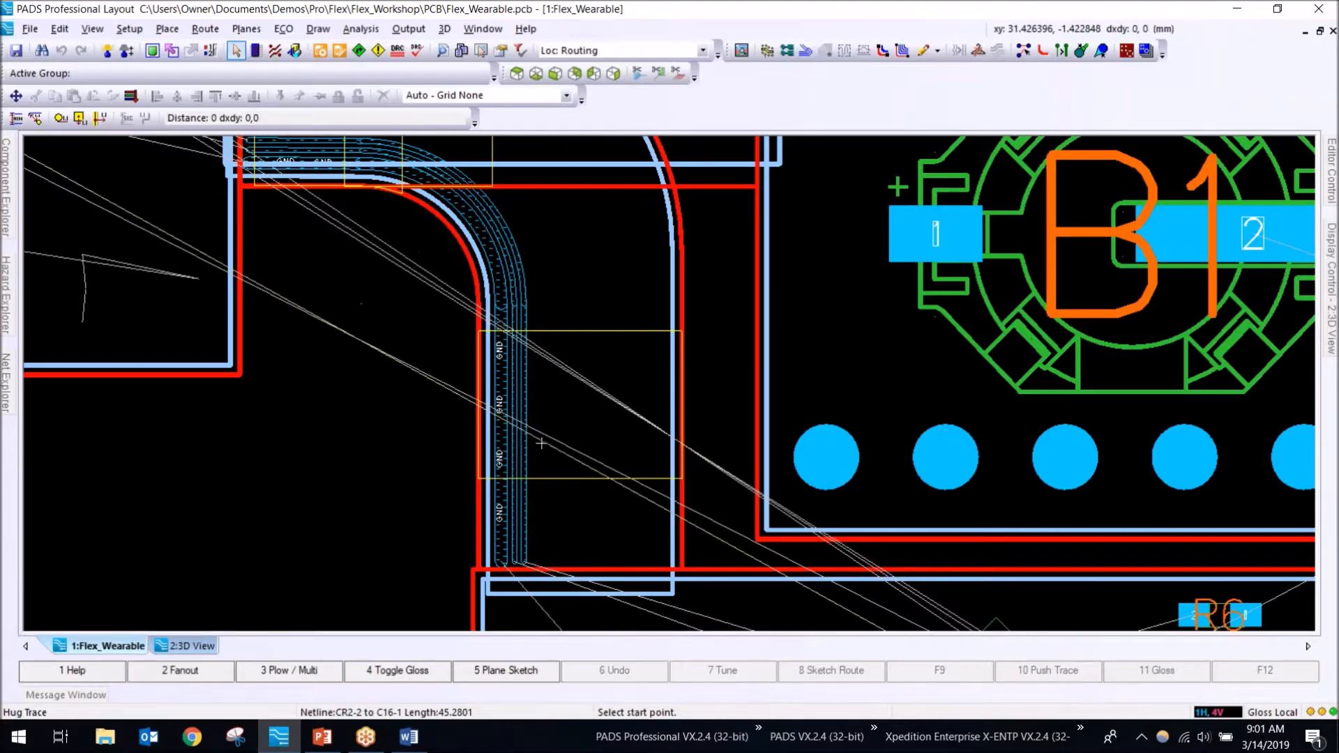
left_click(524, 562)
scroll(252, 237, "up", 2)
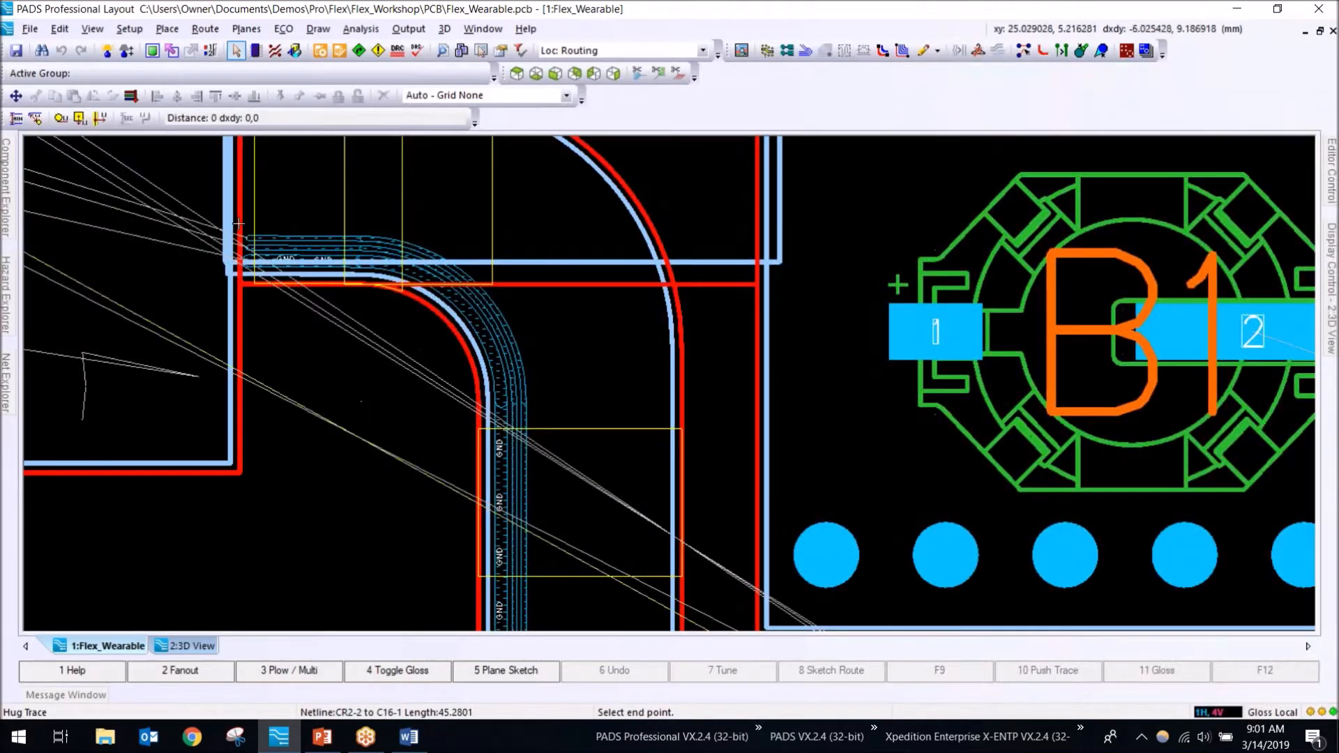
left_click(249, 237)
left_click(563, 399)
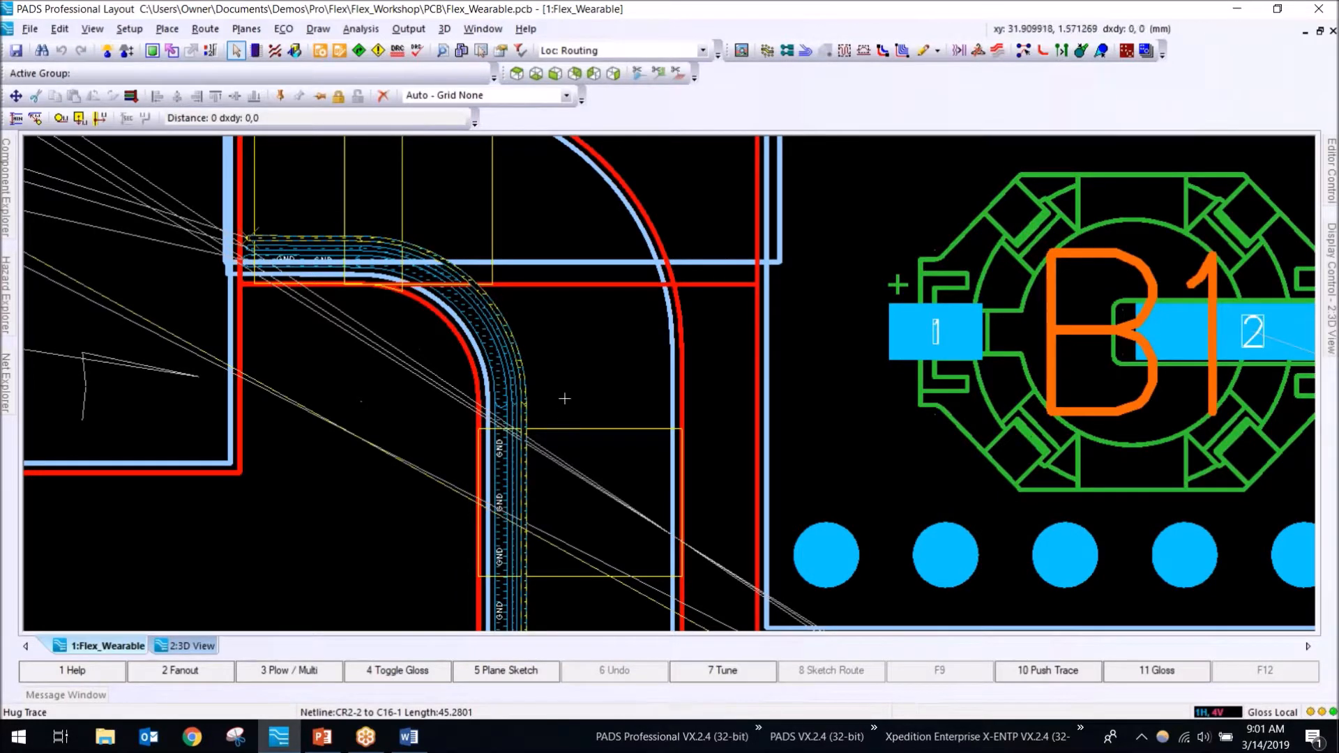
key("Escape")
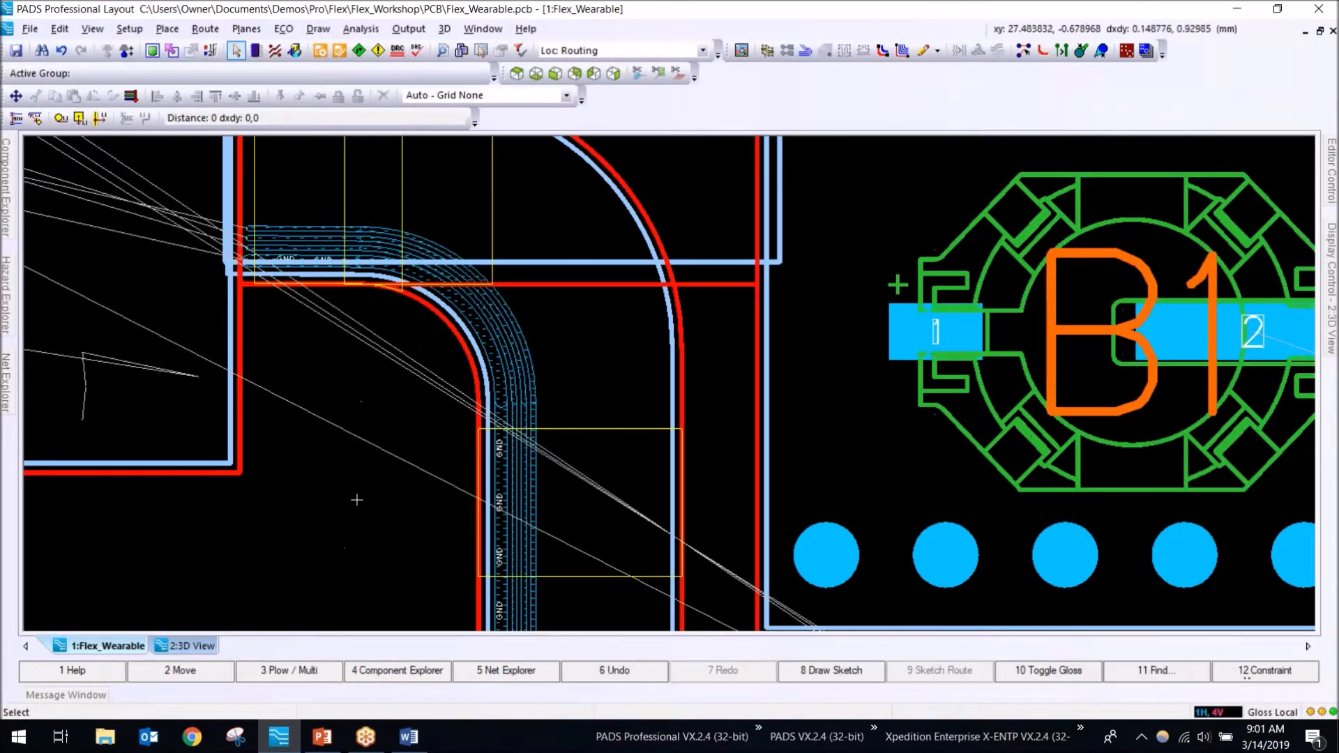
Step: Select the semi-fixed GND trace at the lower end of the flex and unfix it
scroll(355, 500, "down", 3)
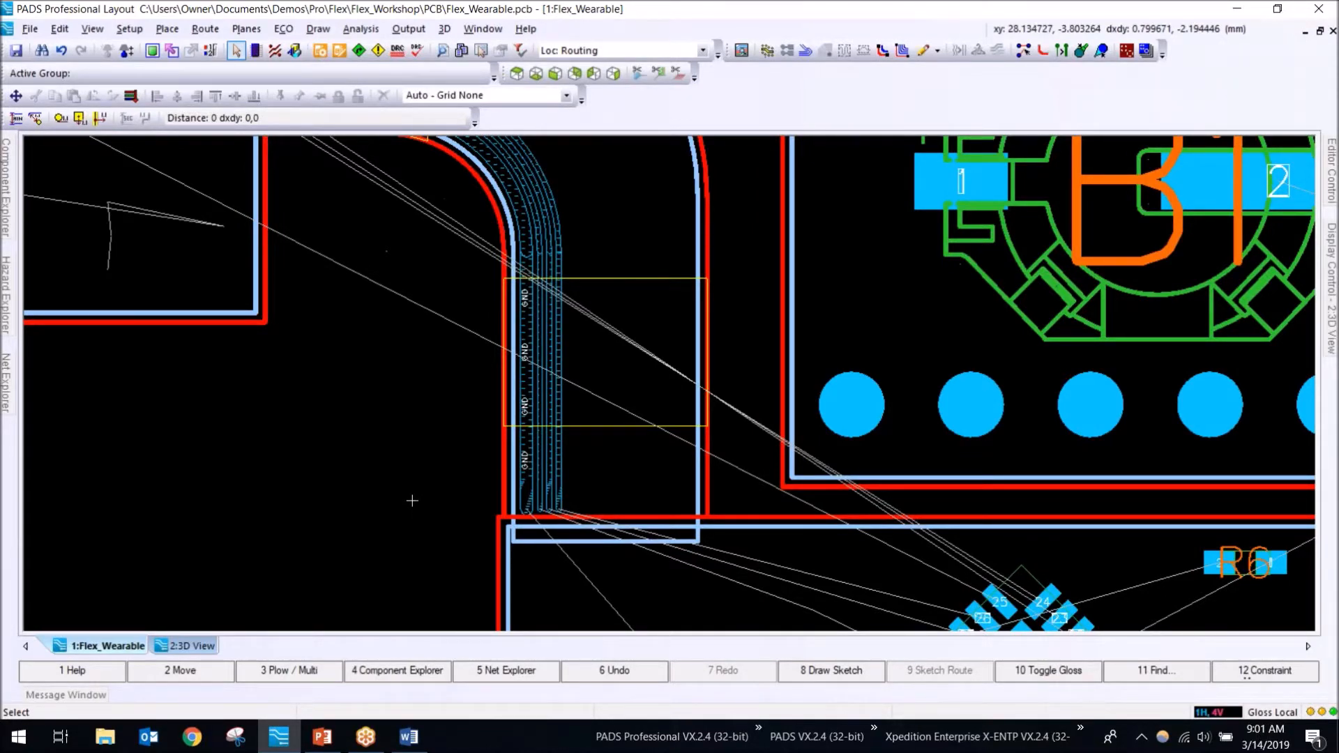
scroll(446, 488, "down", 2)
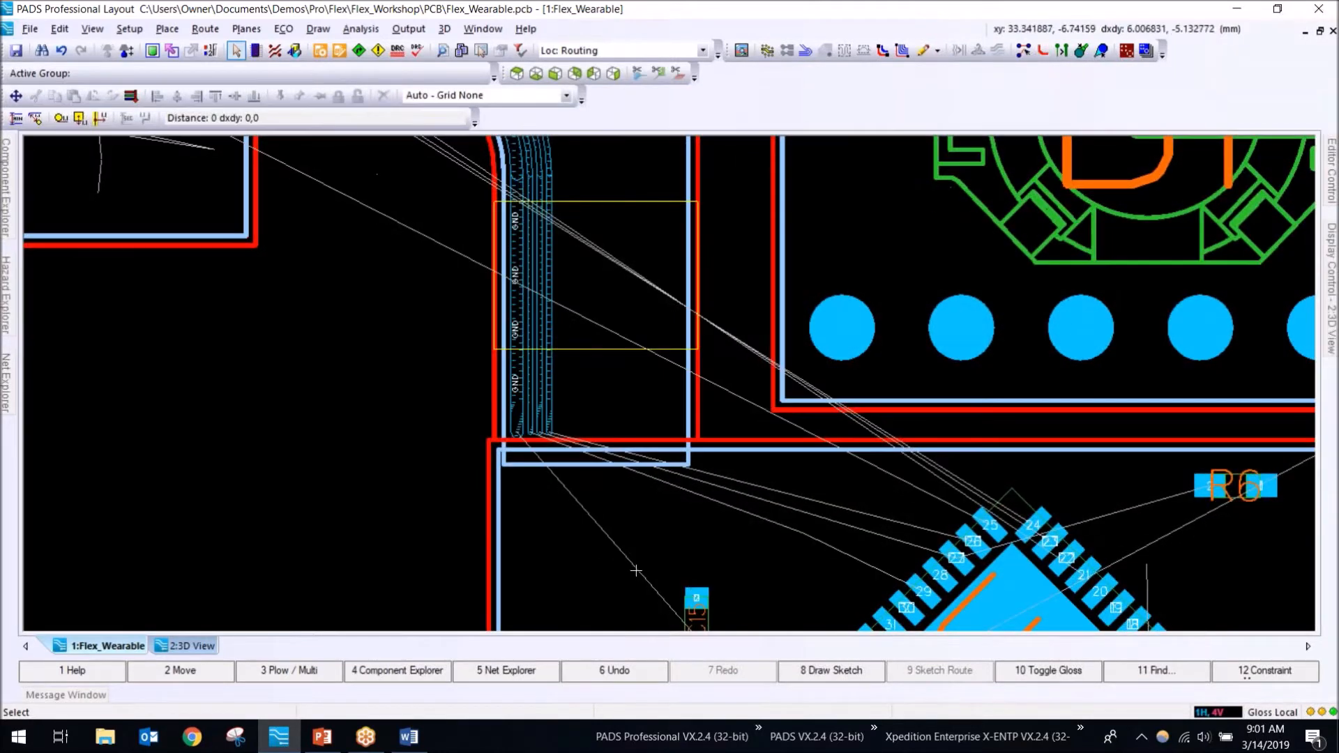
scroll(530, 377, "up", 1)
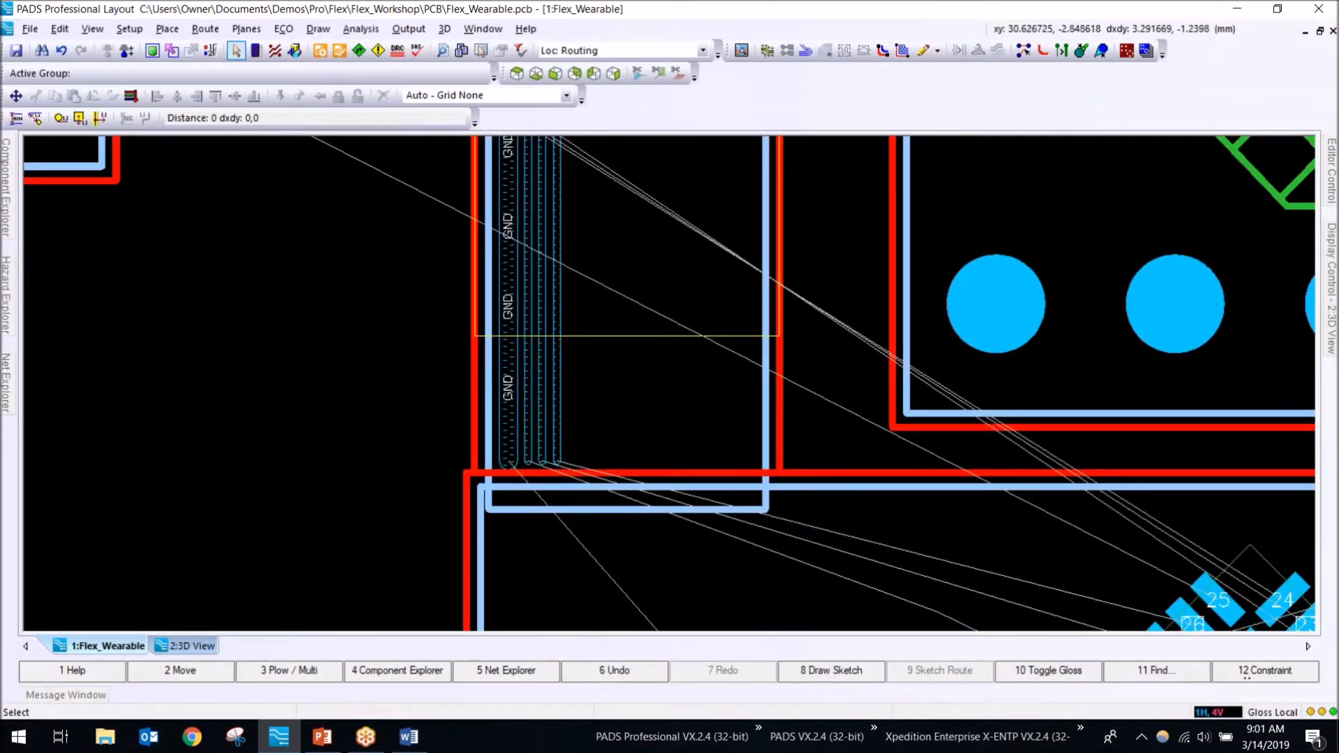
scroll(515, 381, "up", 1)
left_click(516, 379)
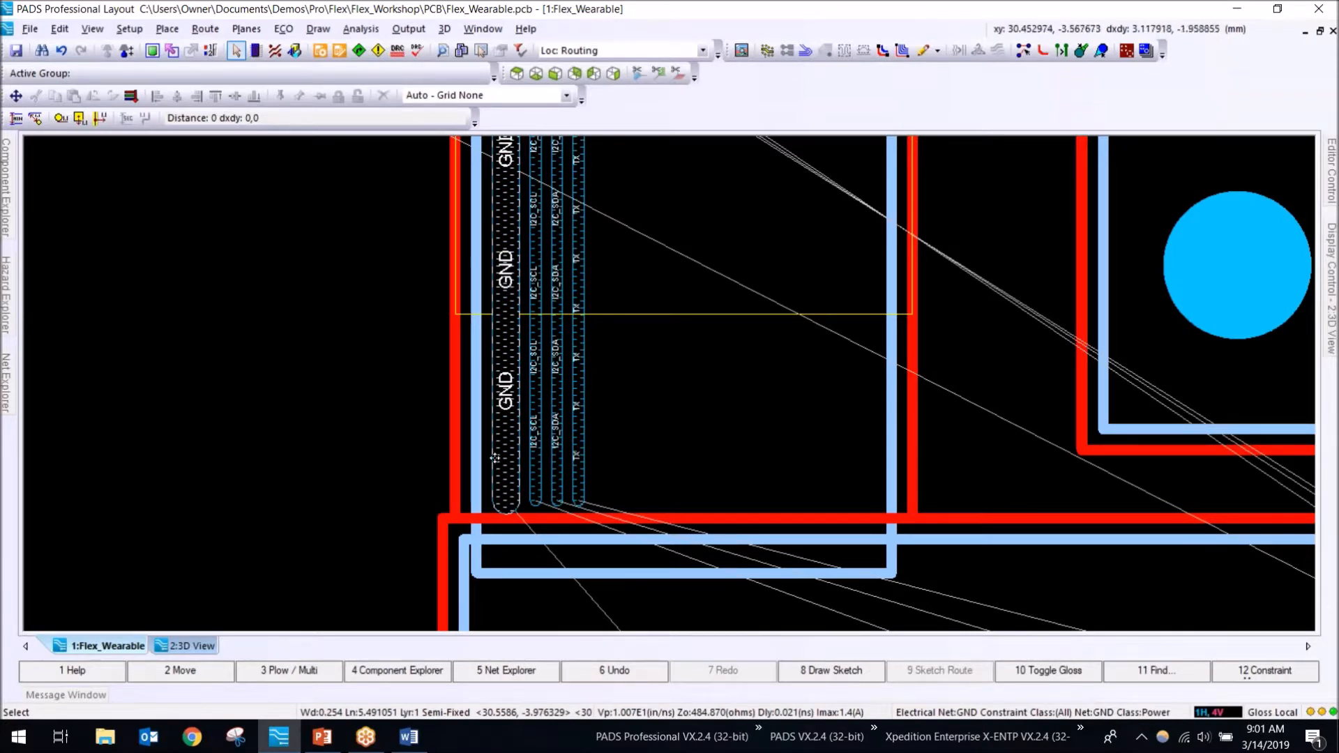
left_click(428, 462)
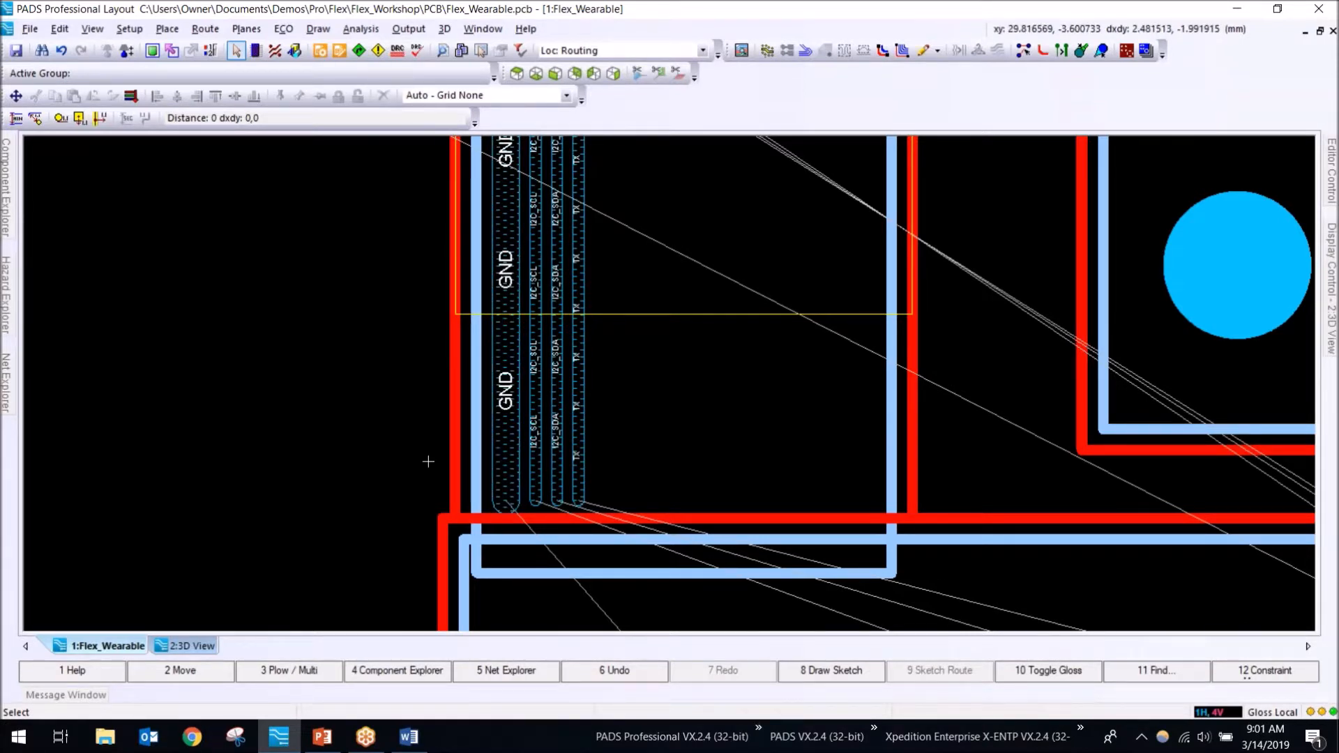
left_click(513, 419)
right_click(514, 427)
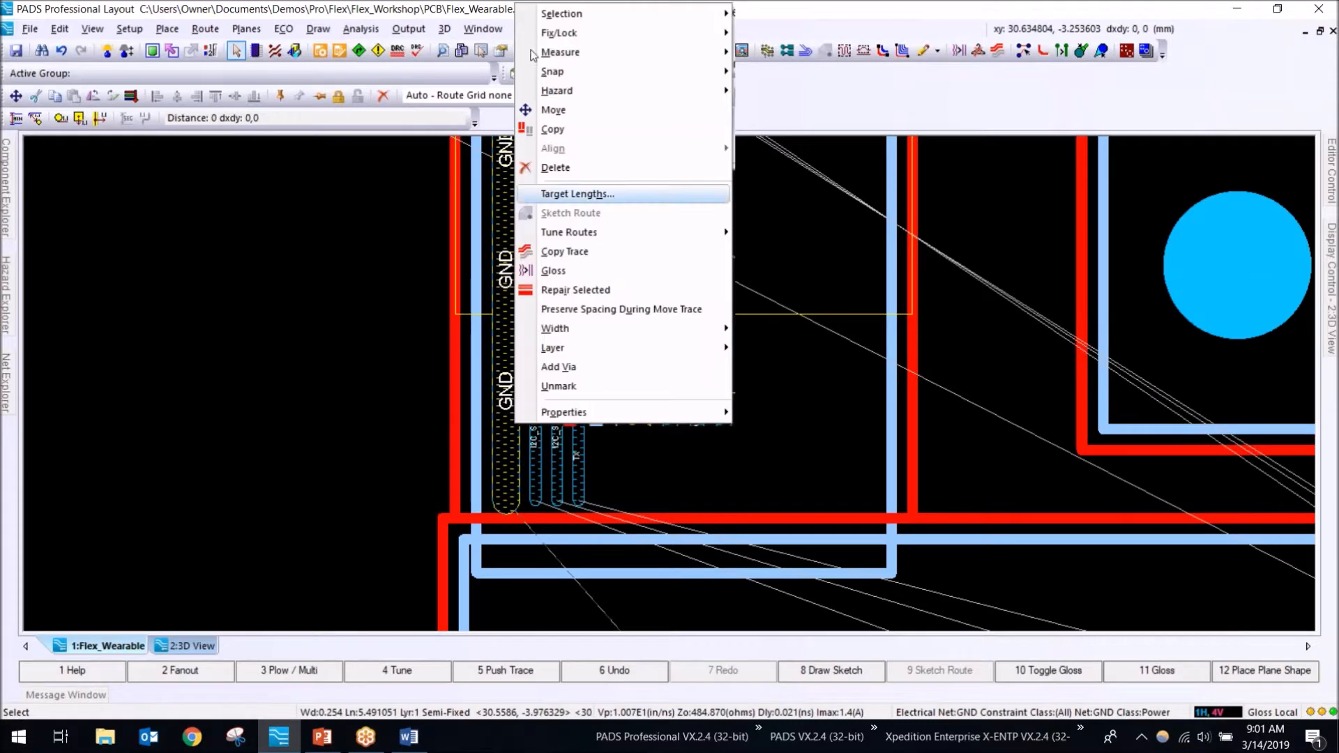
mouse_move(570, 42)
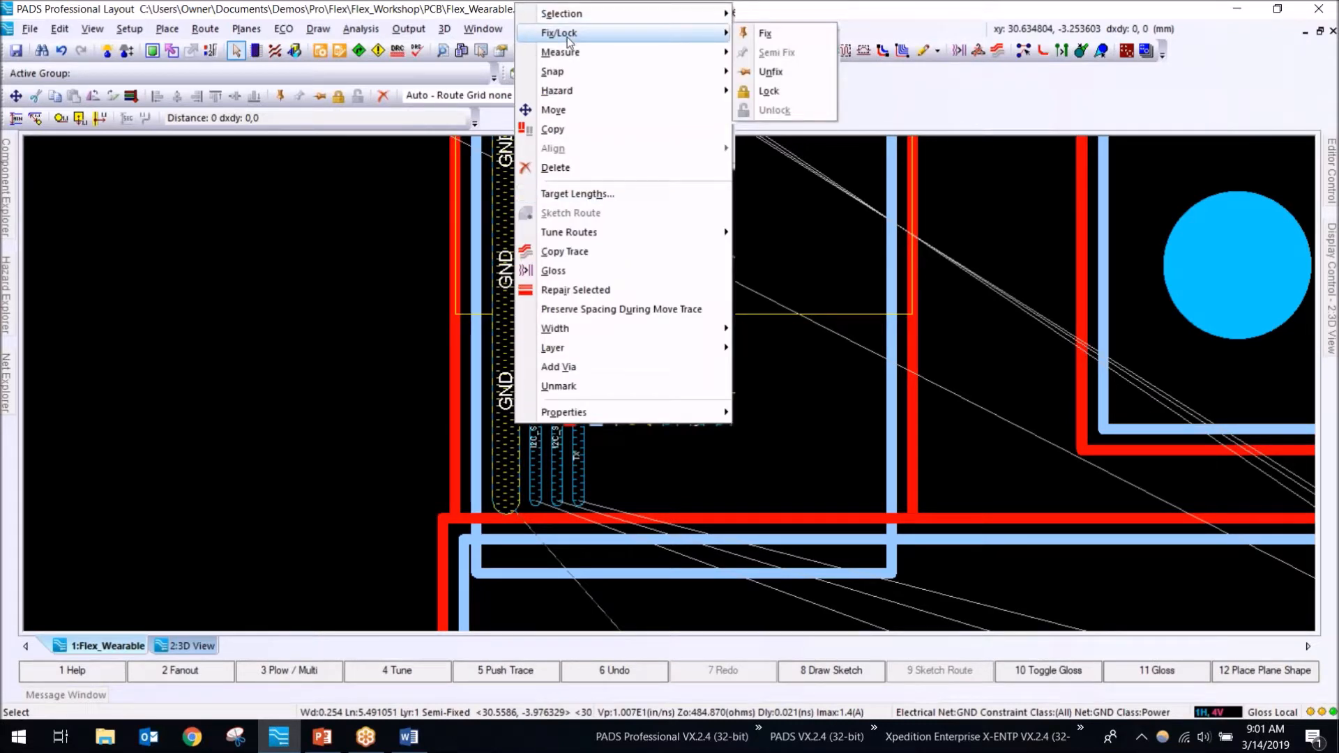
left_click(769, 72)
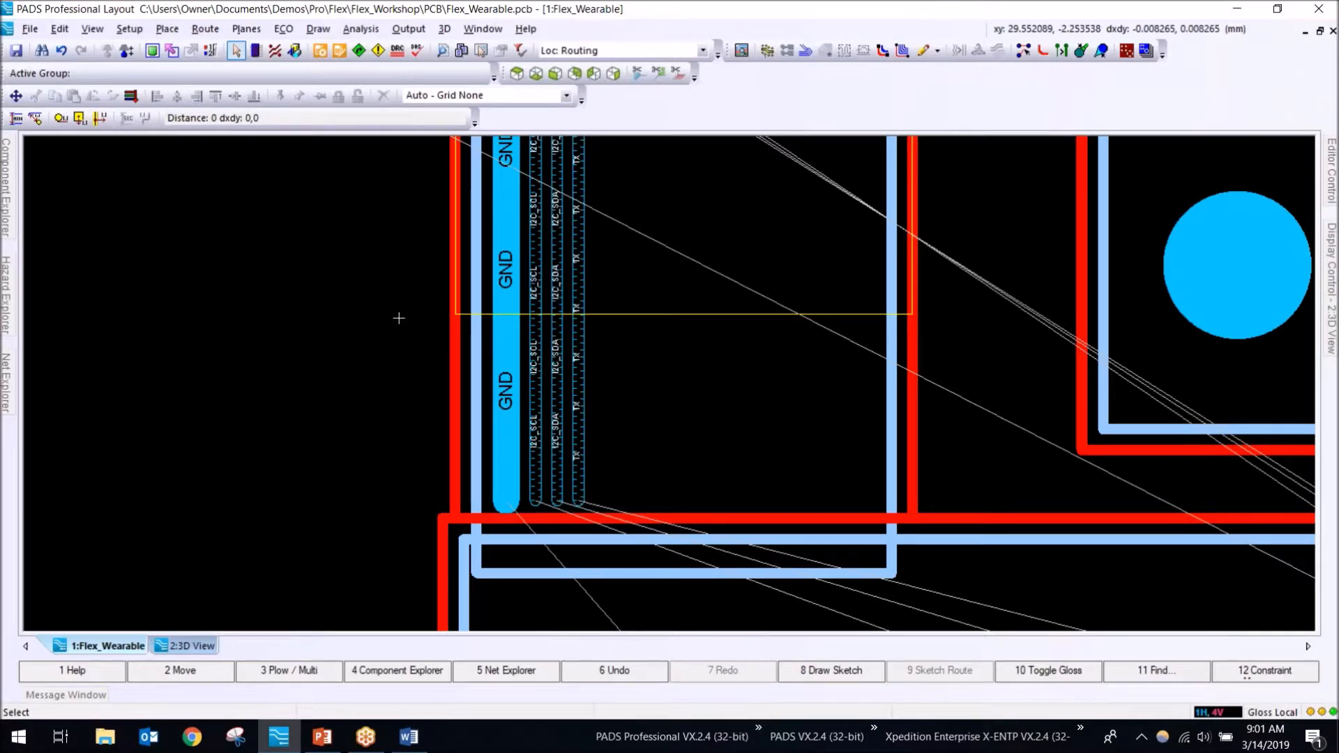
Step: Plow the GND trace from its lower flex end onto the rigid board toward C15, and end it just short of the capacitor
middle_click_drag(377, 314, 370, 369)
scroll(358, 368, "down", 1)
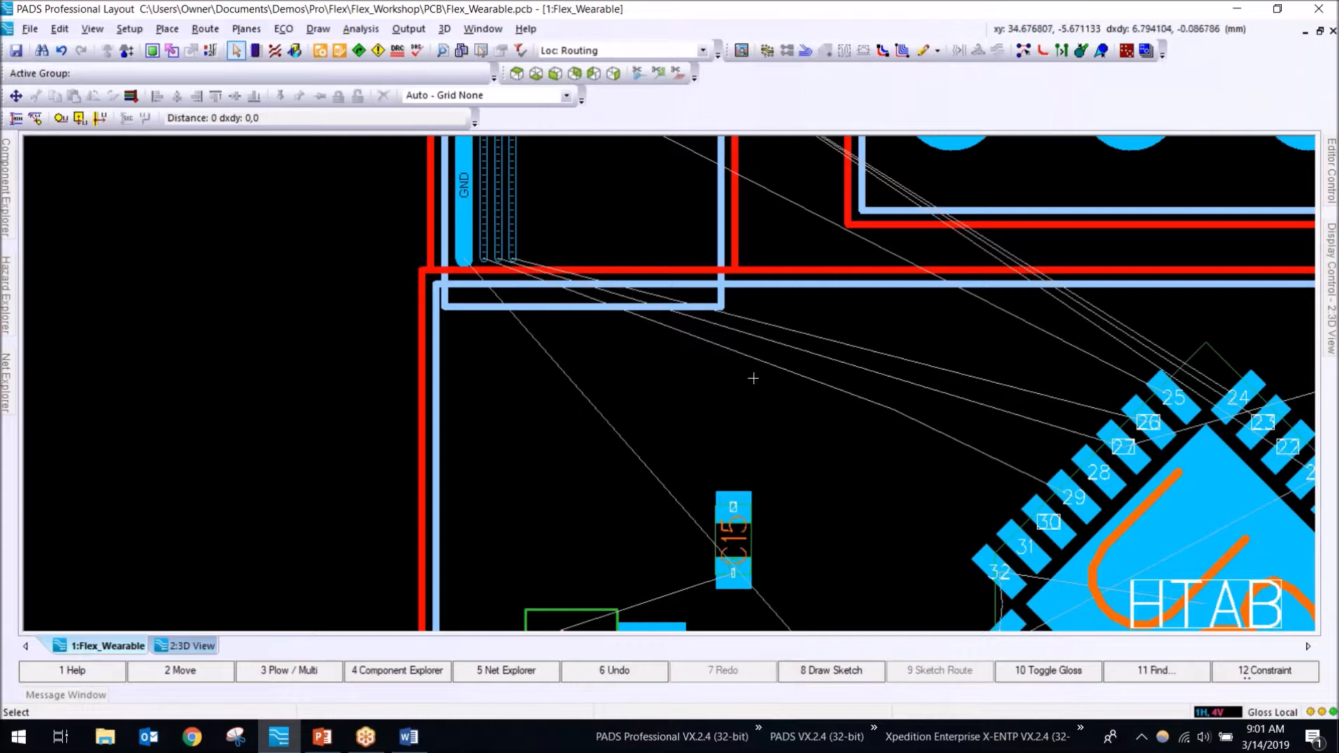
left_click(586, 396)
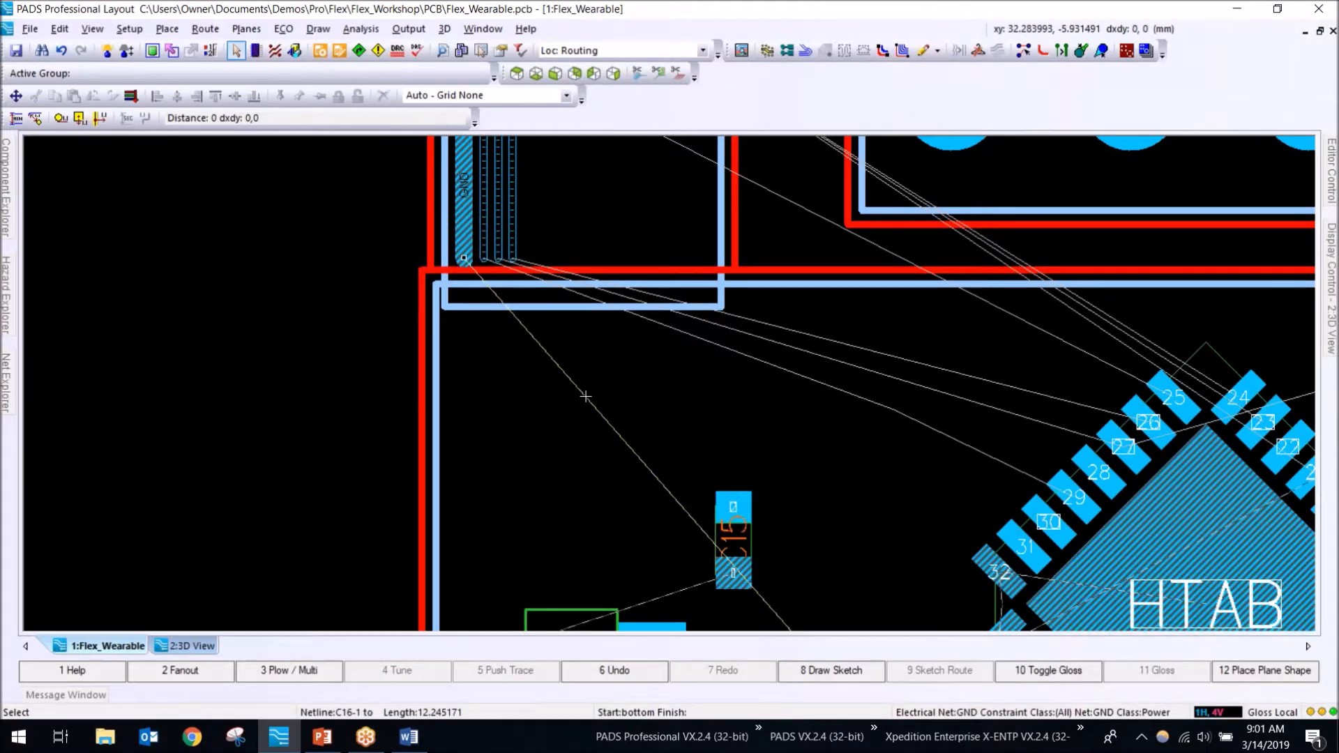
key("F3")
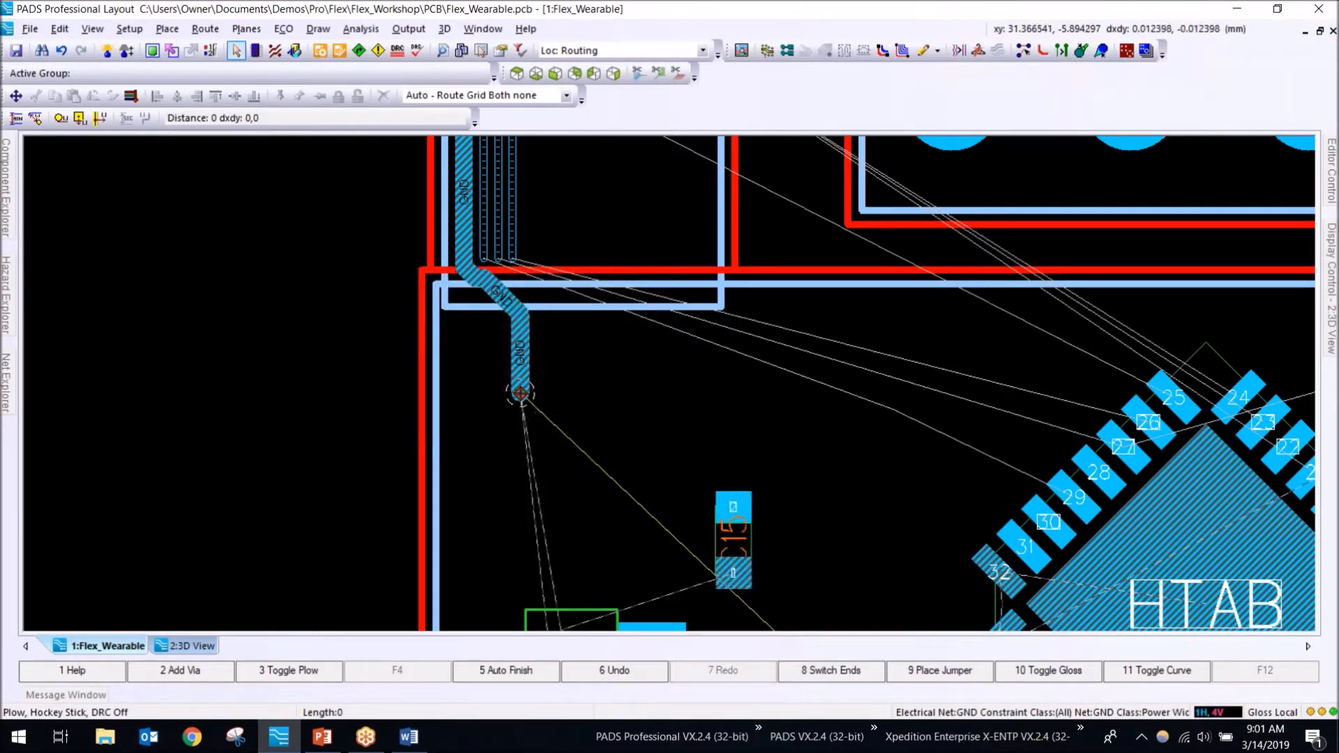
left_click(614, 462)
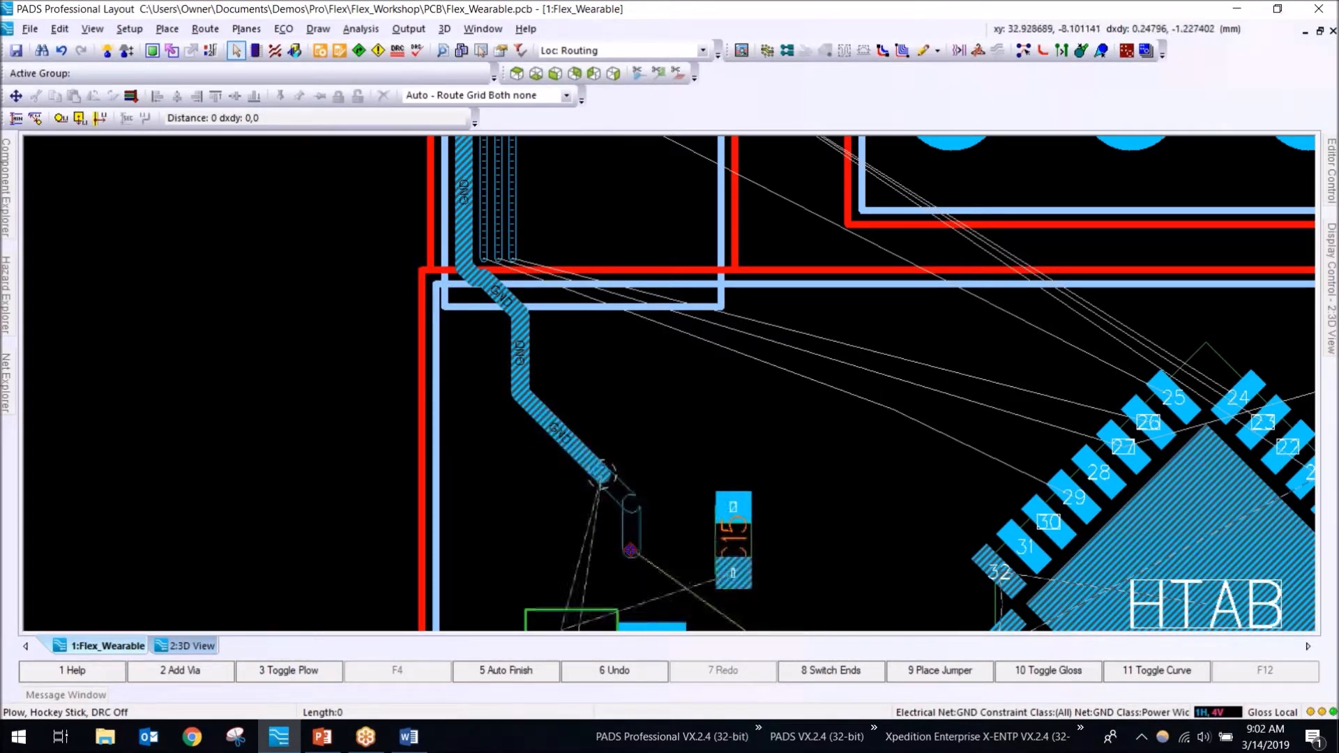
key("Escape")
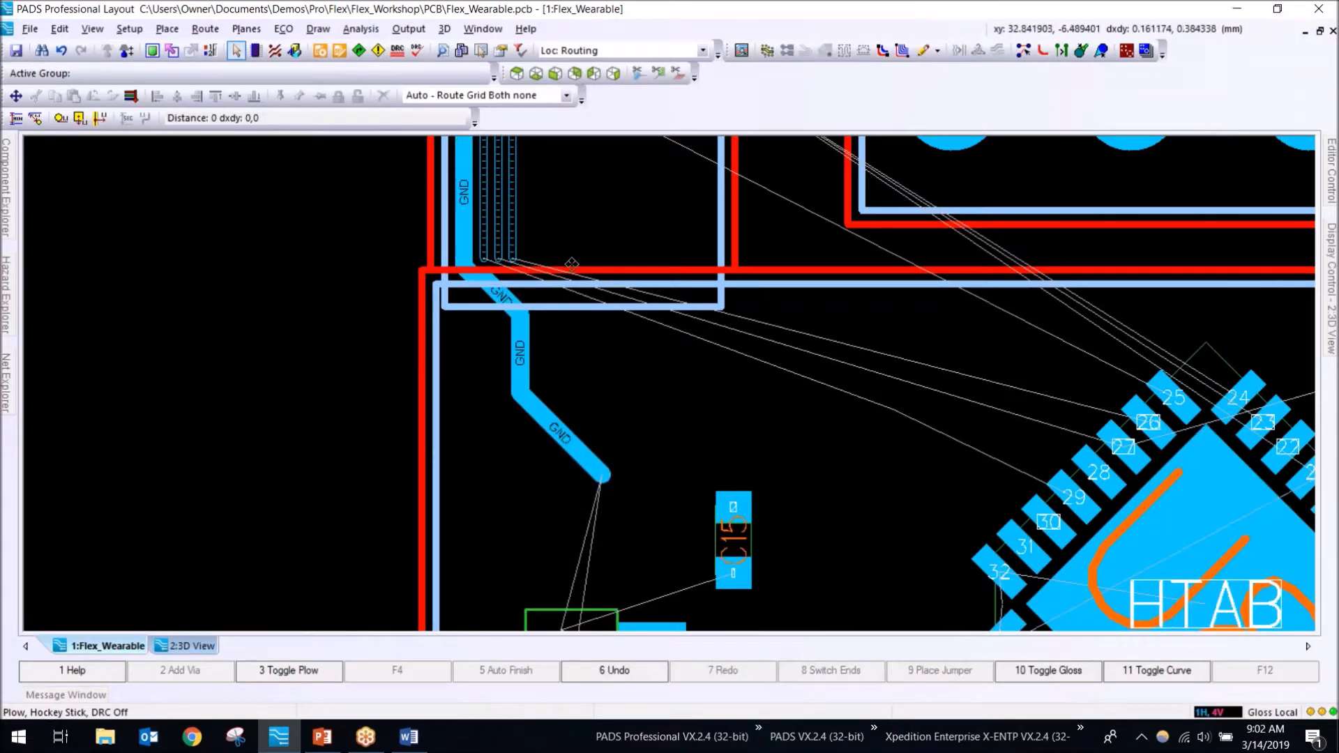
Step: Try to plow the I2C_SCL trace from its flex end toward C15 with a curved corner, and undo the routing
left_click(496, 256)
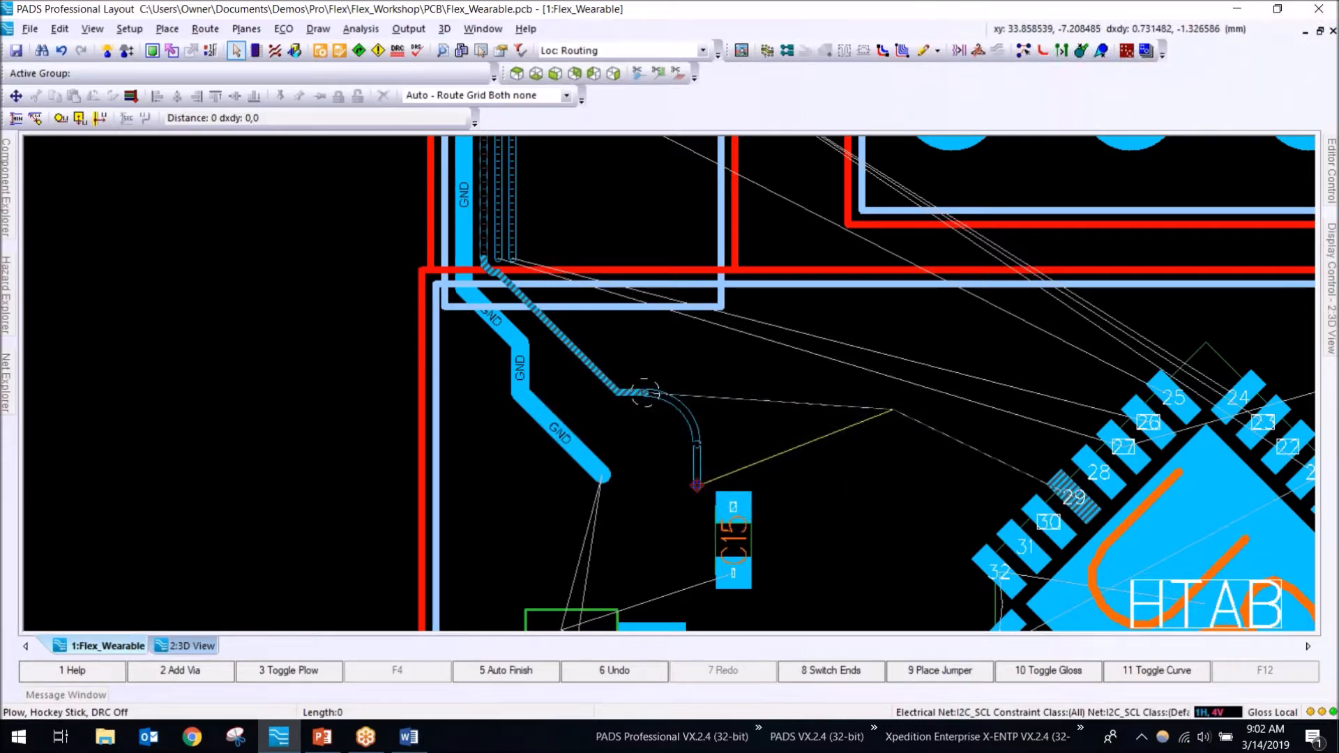
left_click(698, 482)
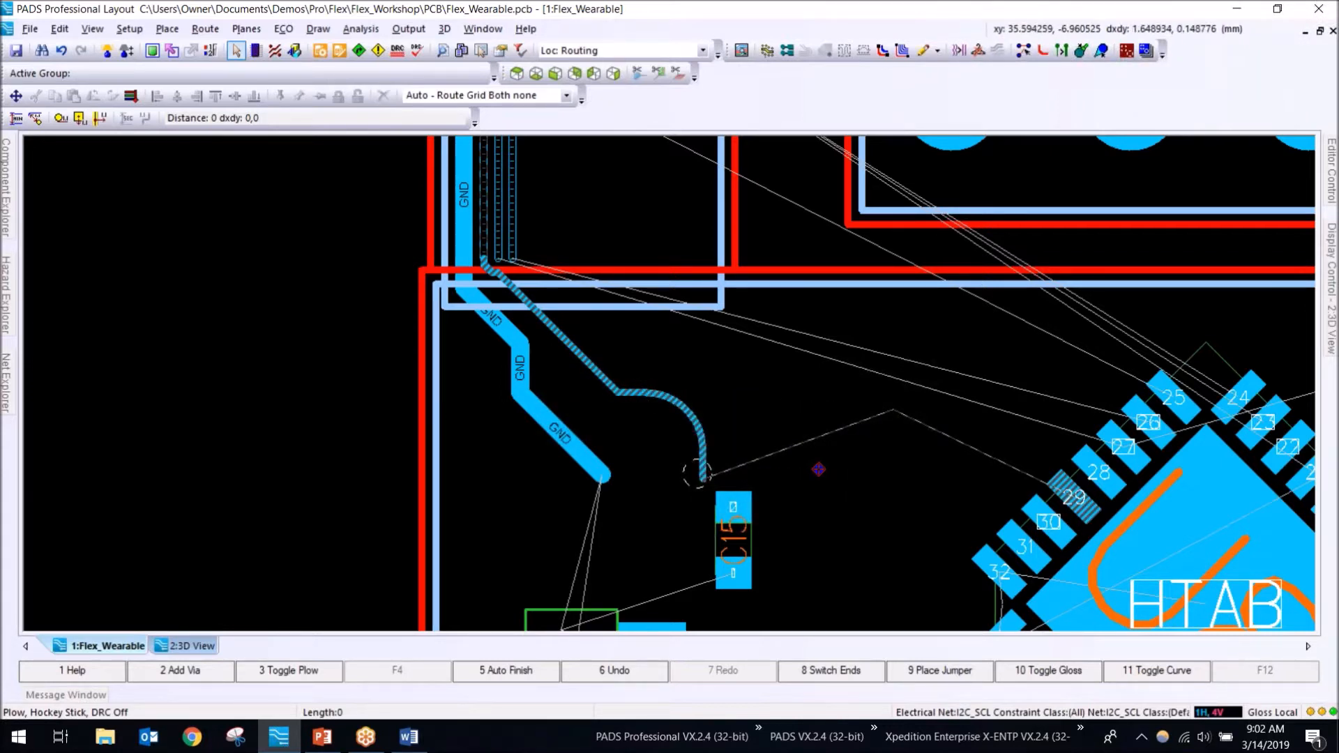
key("Escape")
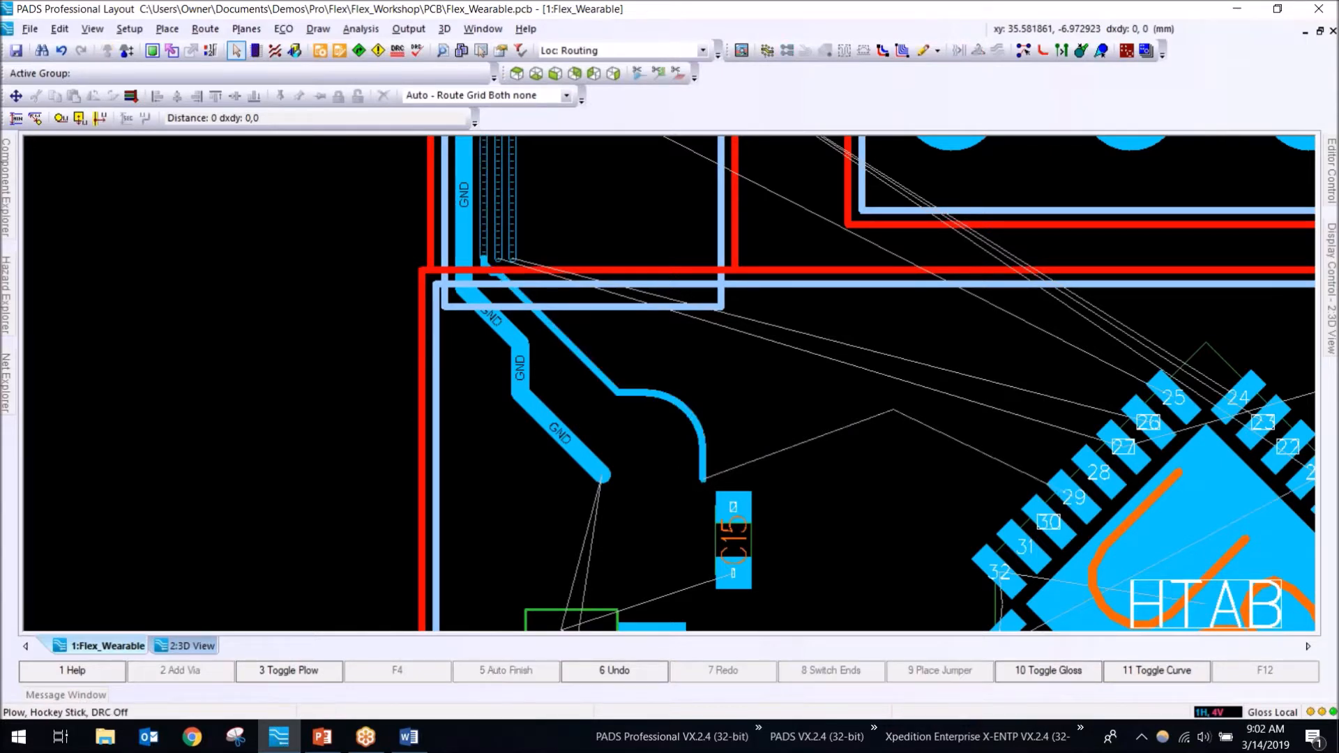
key("ctrl+z")
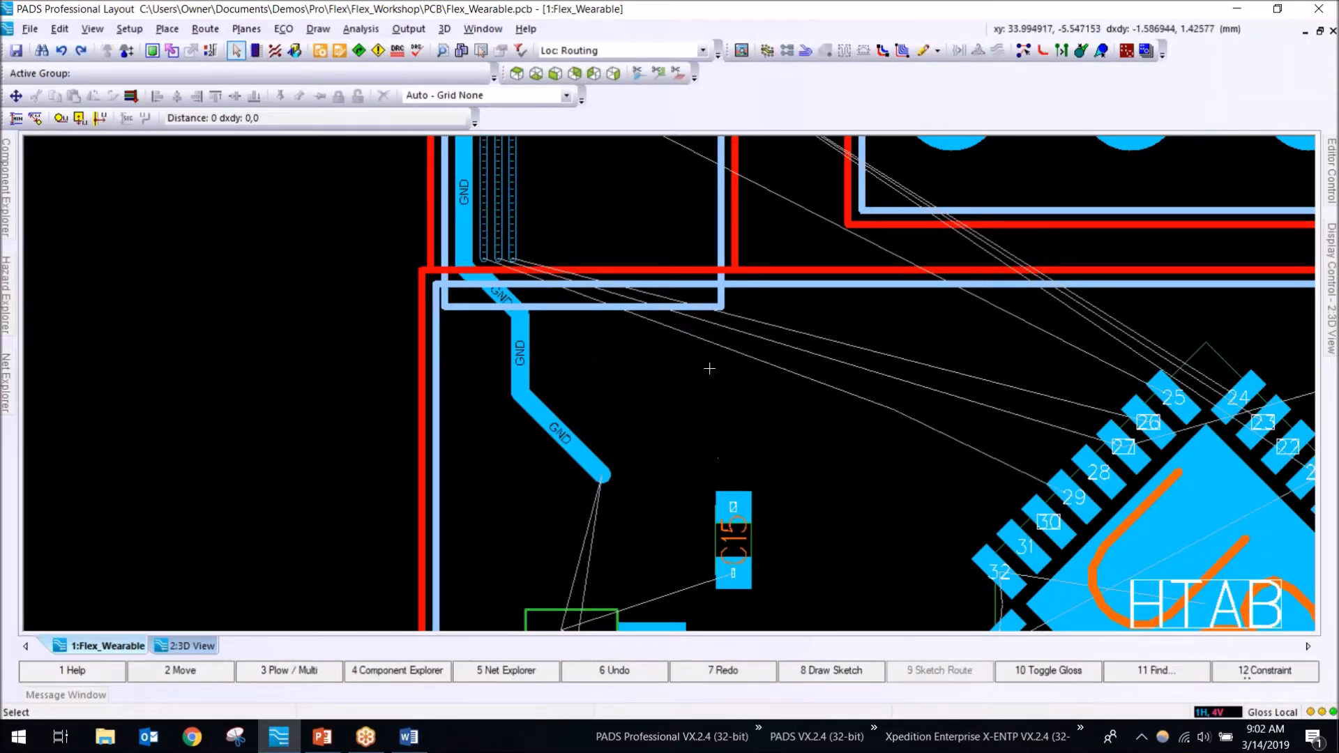
Step: Try to sketch-route the two nets from the flex end to U8 pins 26 and 27 along a freeform path, and undo the routing
mouse_move(748, 384)
left_mouse_down()
mouse_move(781, 327)
mouse_move(737, 382)
mouse_move(799, 325)
left_mouse_up()
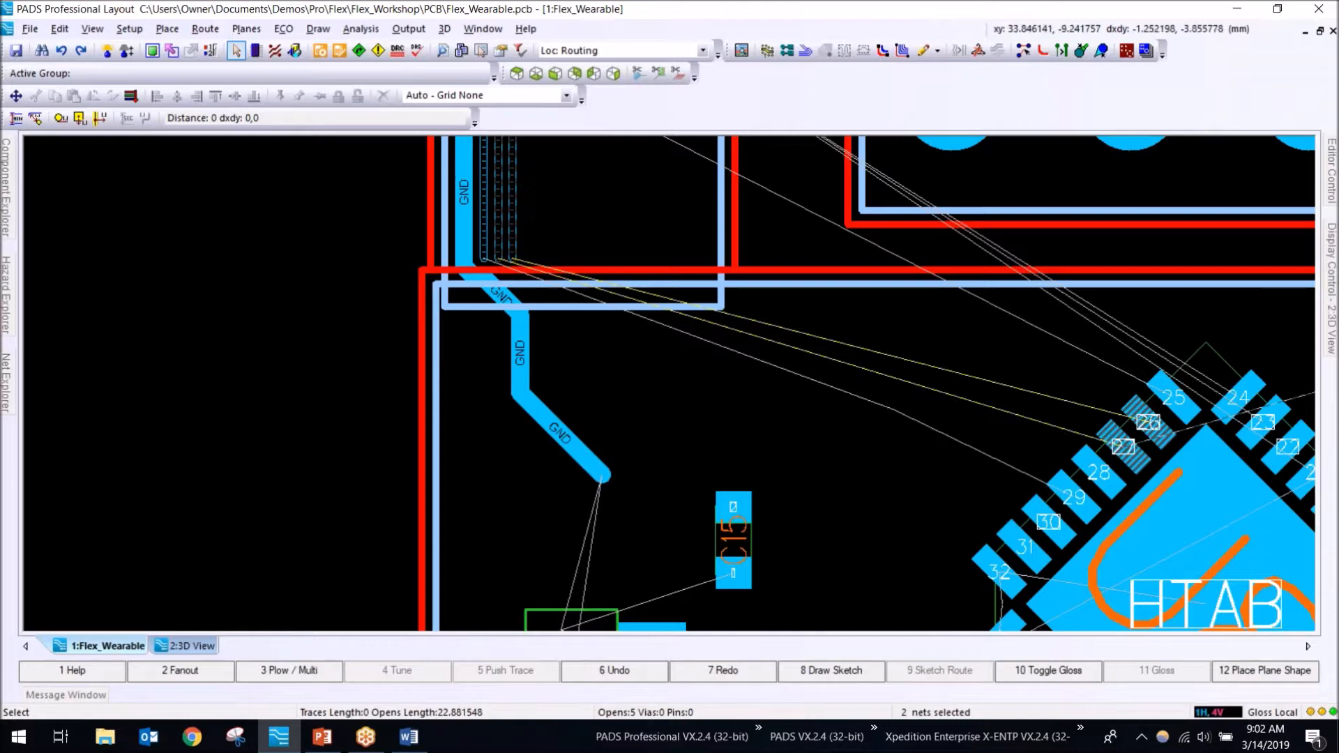
left_click(826, 675)
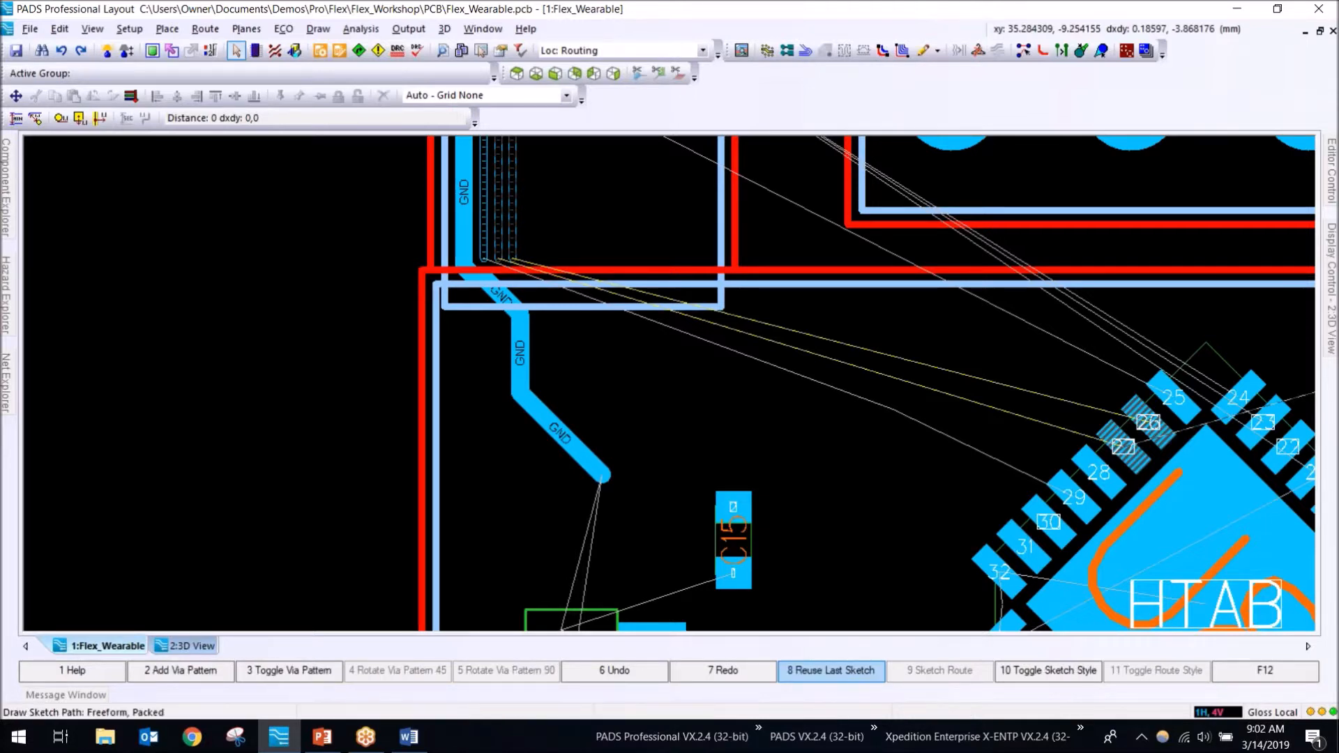
left_click_drag(672, 307, 899, 375)
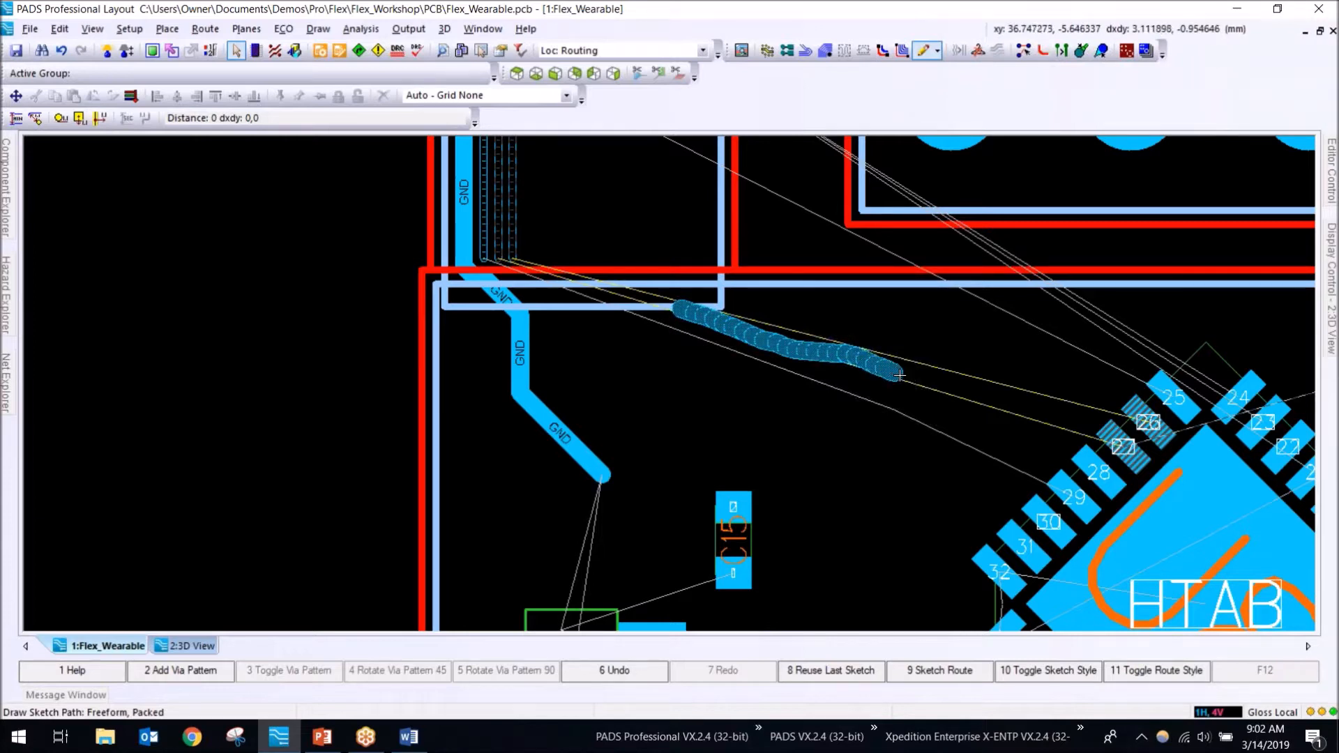
left_click(963, 677)
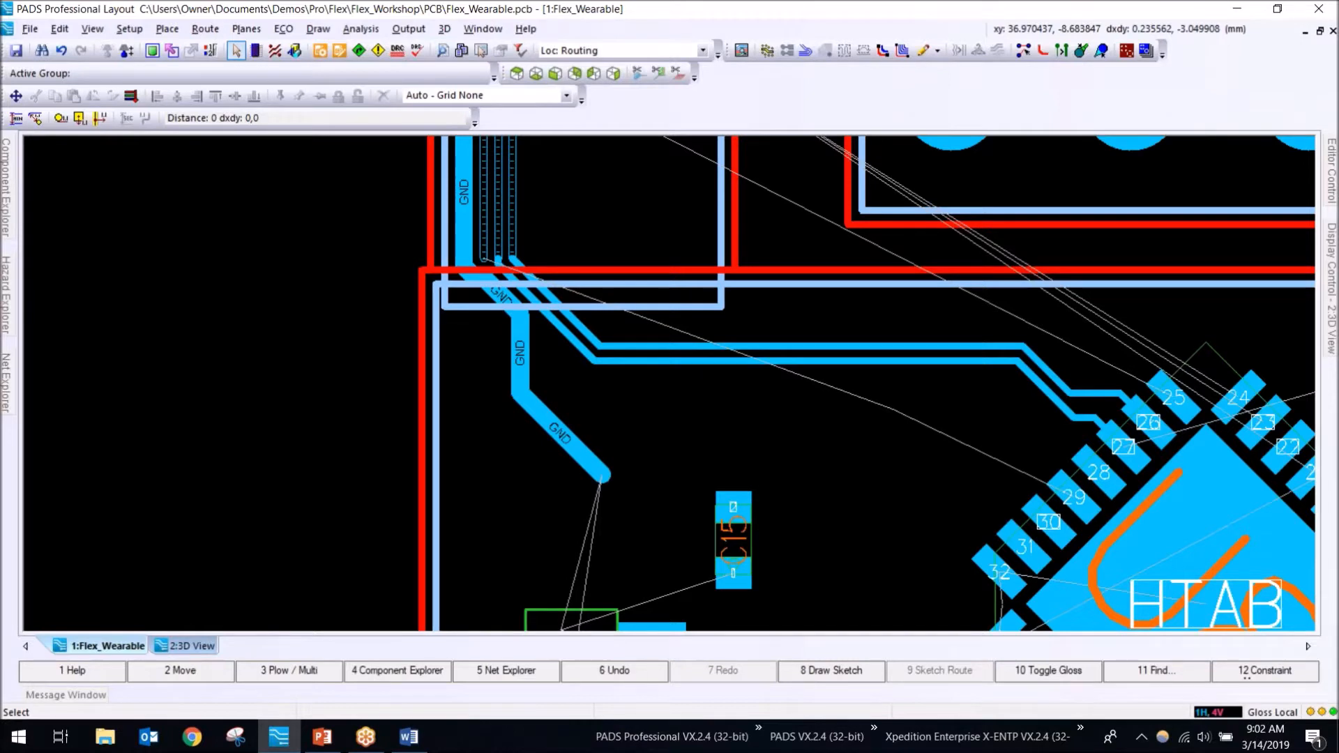
scroll(896, 496, "down", 1)
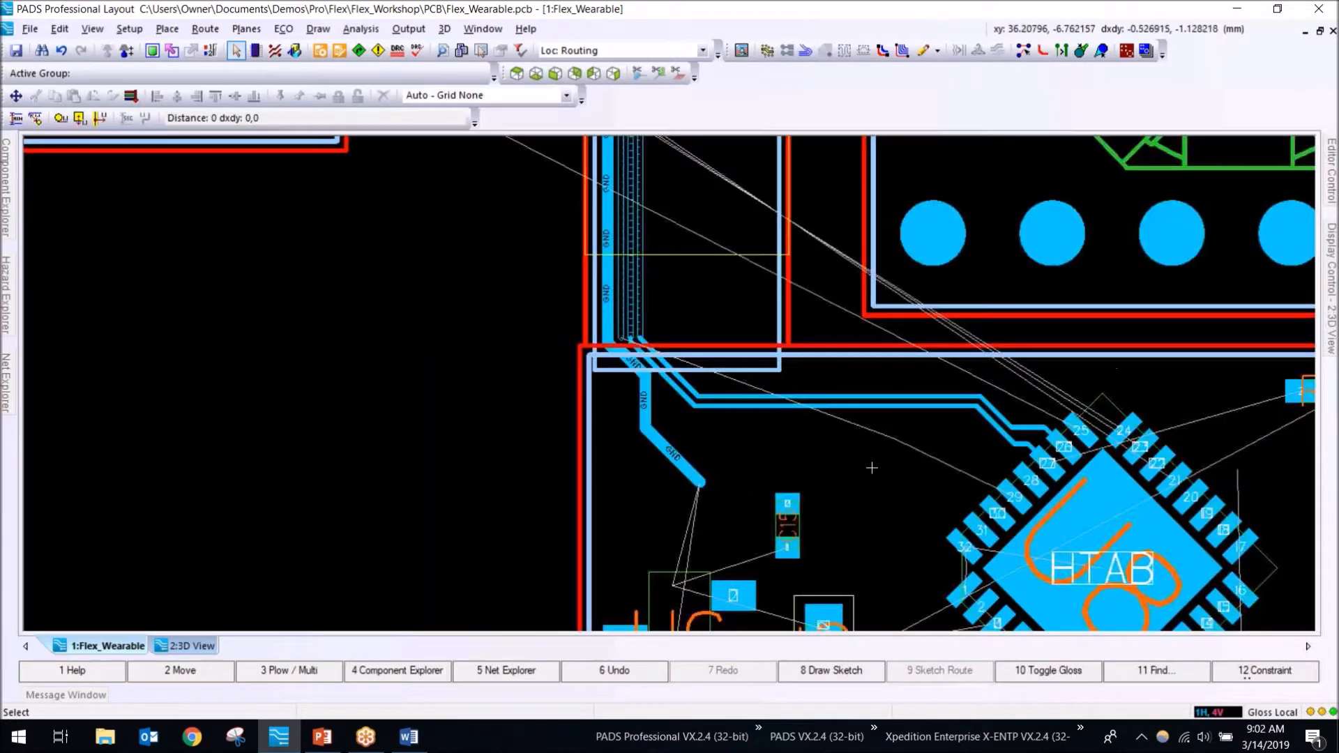
key("ctrl+z")
Step: Draw a new freeform sketch path for the U8 pin 26 and 27 nets, starting beside the GND trace and passing C15, and sketch-route them
left_click_drag(955, 445, 972, 411)
left_click(819, 672)
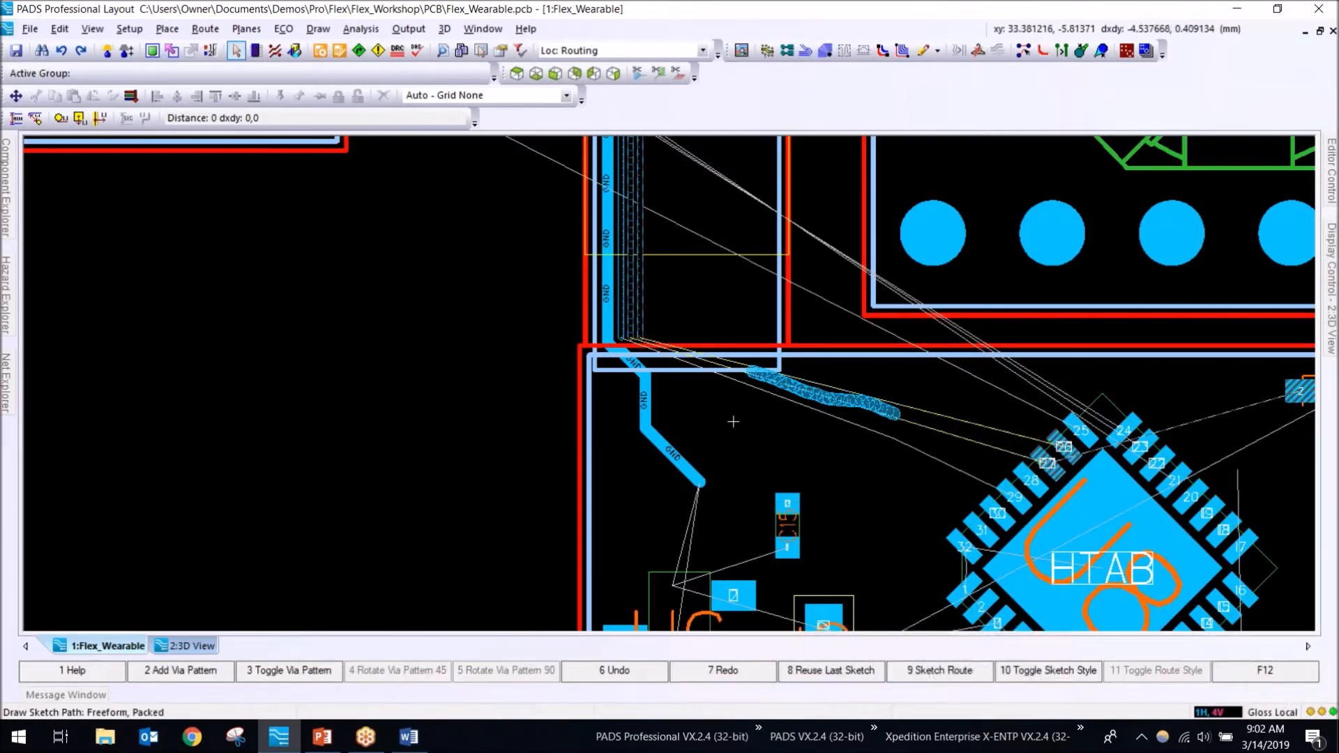
scroll(705, 417, "down", 1)
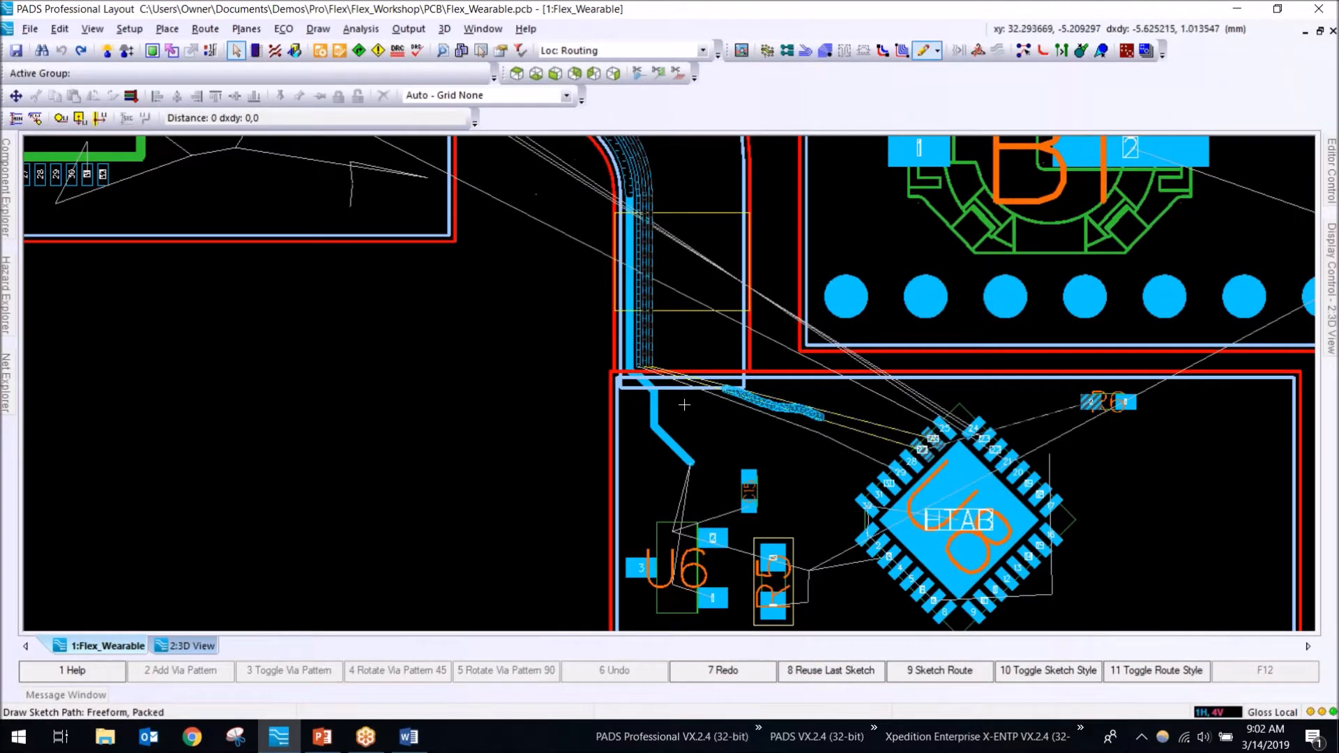
left_click(691, 413)
mouse_move(690, 412)
left_mouse_down()
mouse_move(746, 510)
mouse_move(795, 520)
mouse_move(803, 498)
left_mouse_up()
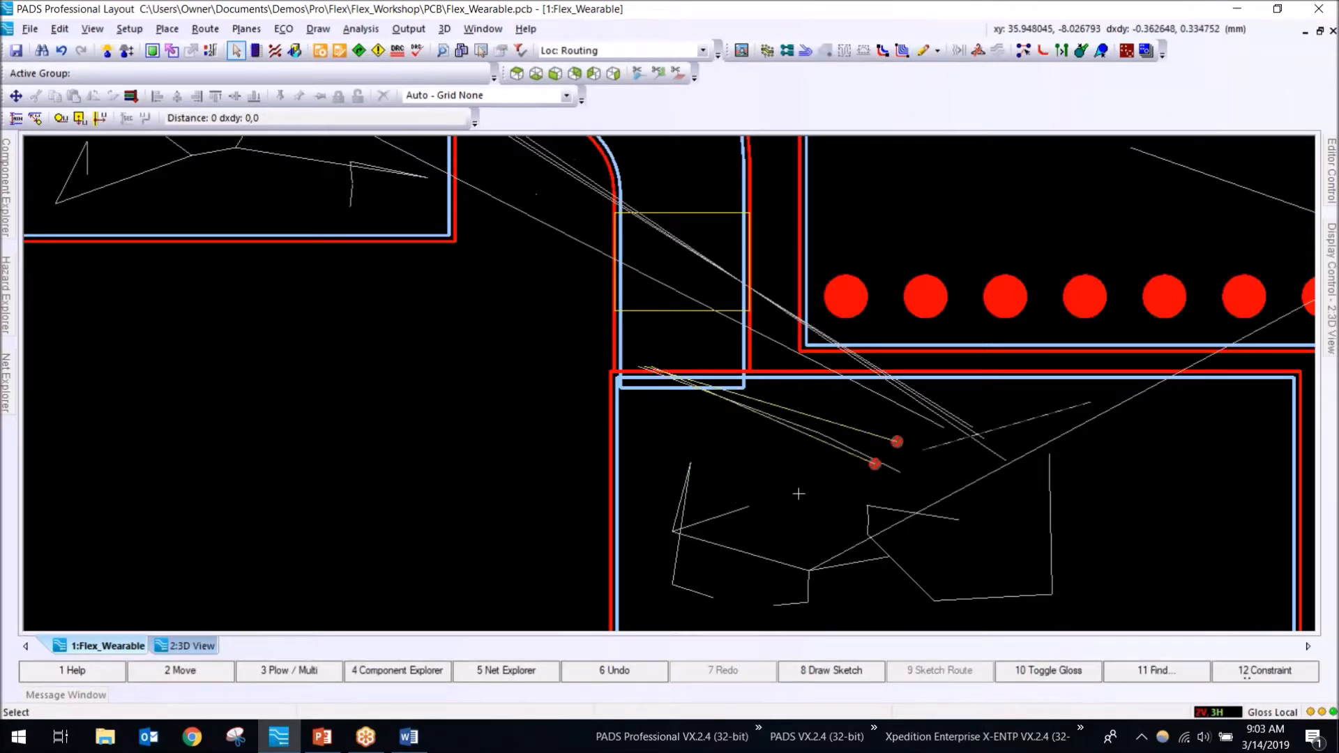
Step: Turn off Display Active Routing Layer Only and inspect the new traces and vias next to U8
left_click(1334, 286)
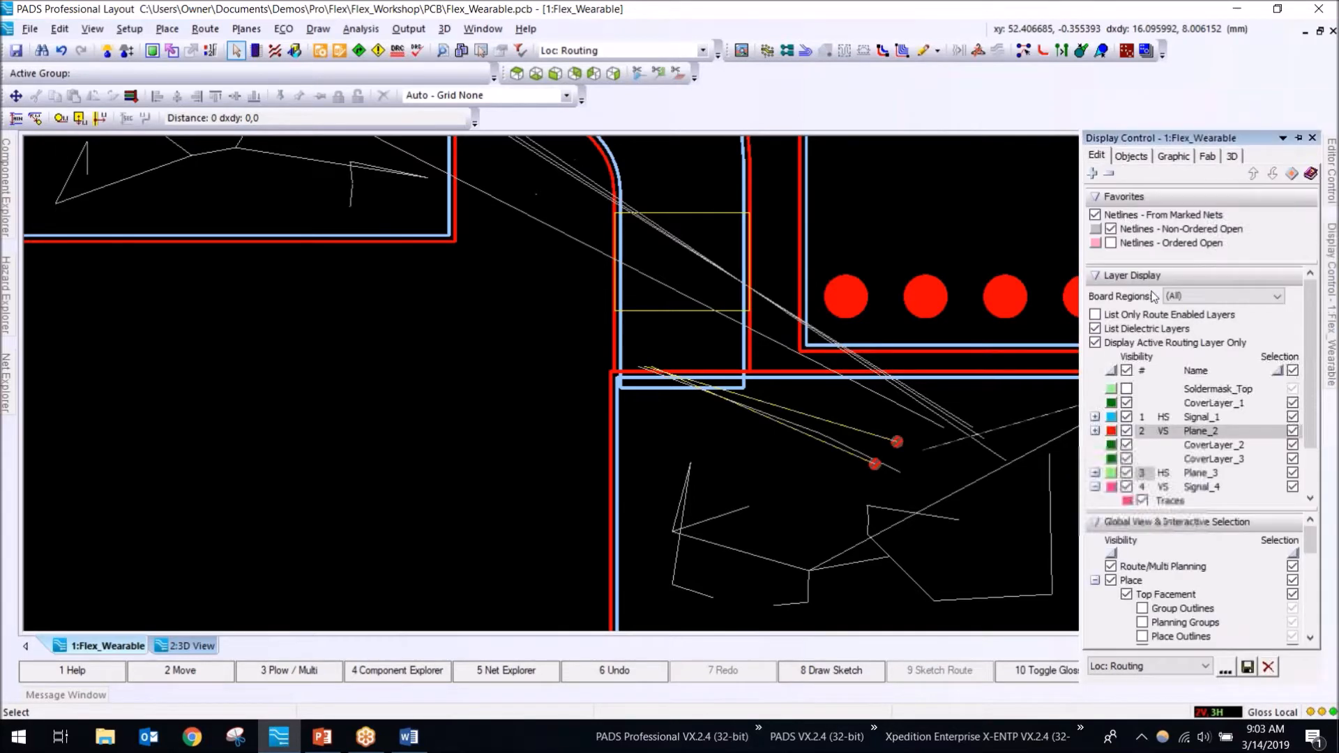
left_click(1096, 343)
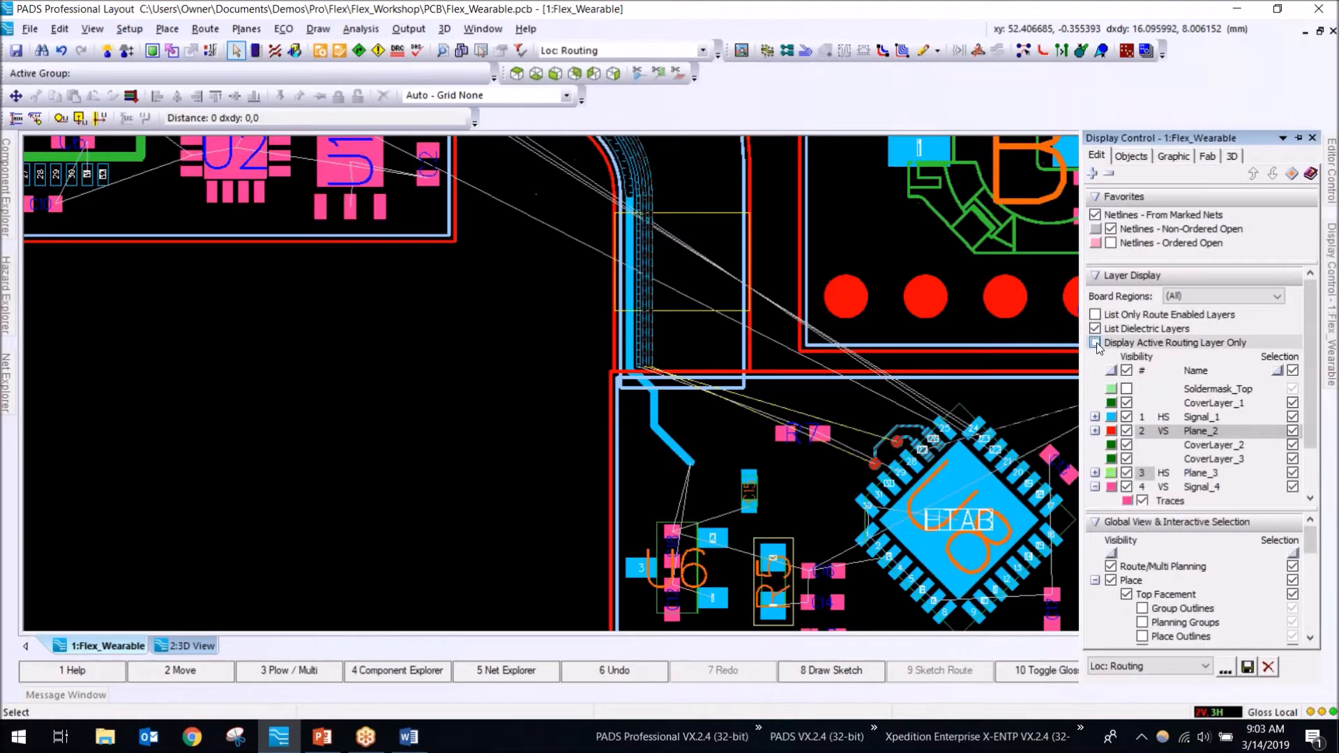
scroll(792, 403, "up", 2)
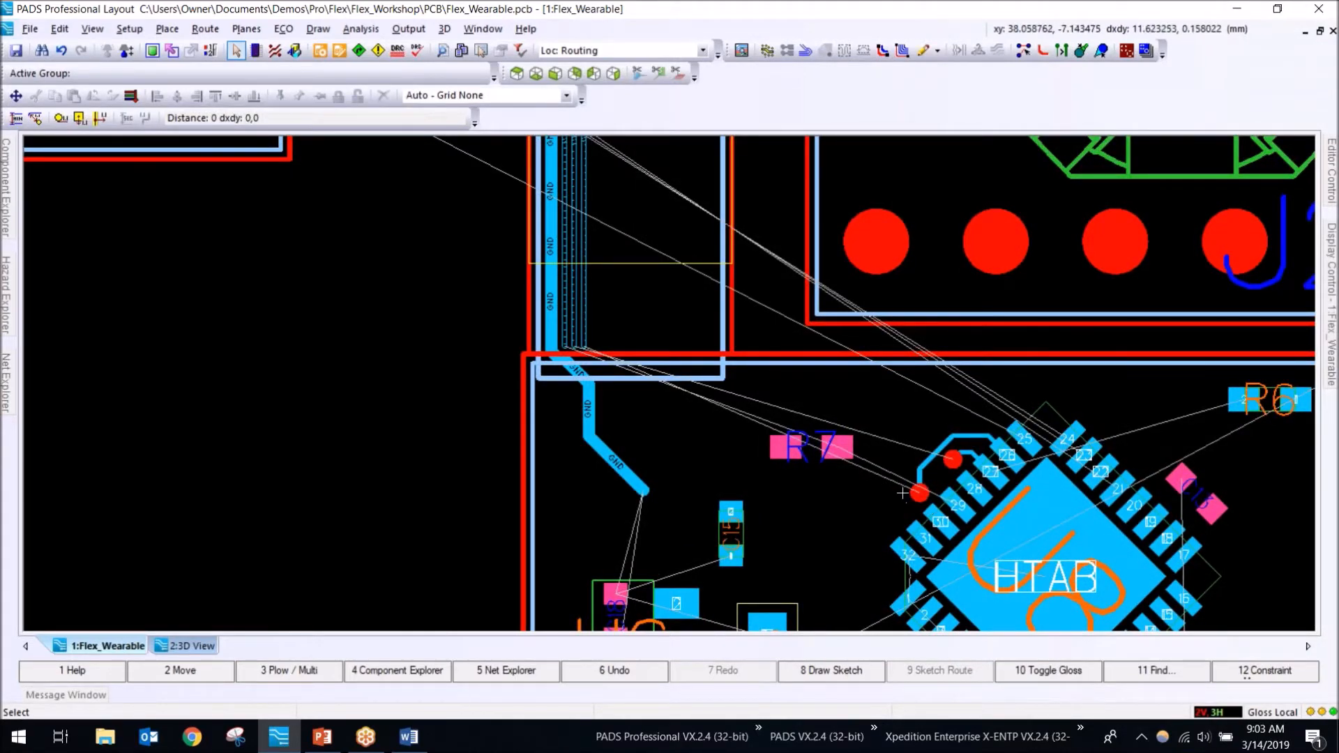
Step: Open Hazard Explorer, refresh the online hazards, and check the batch hazards before returning to the online list
key("ctrl+b")
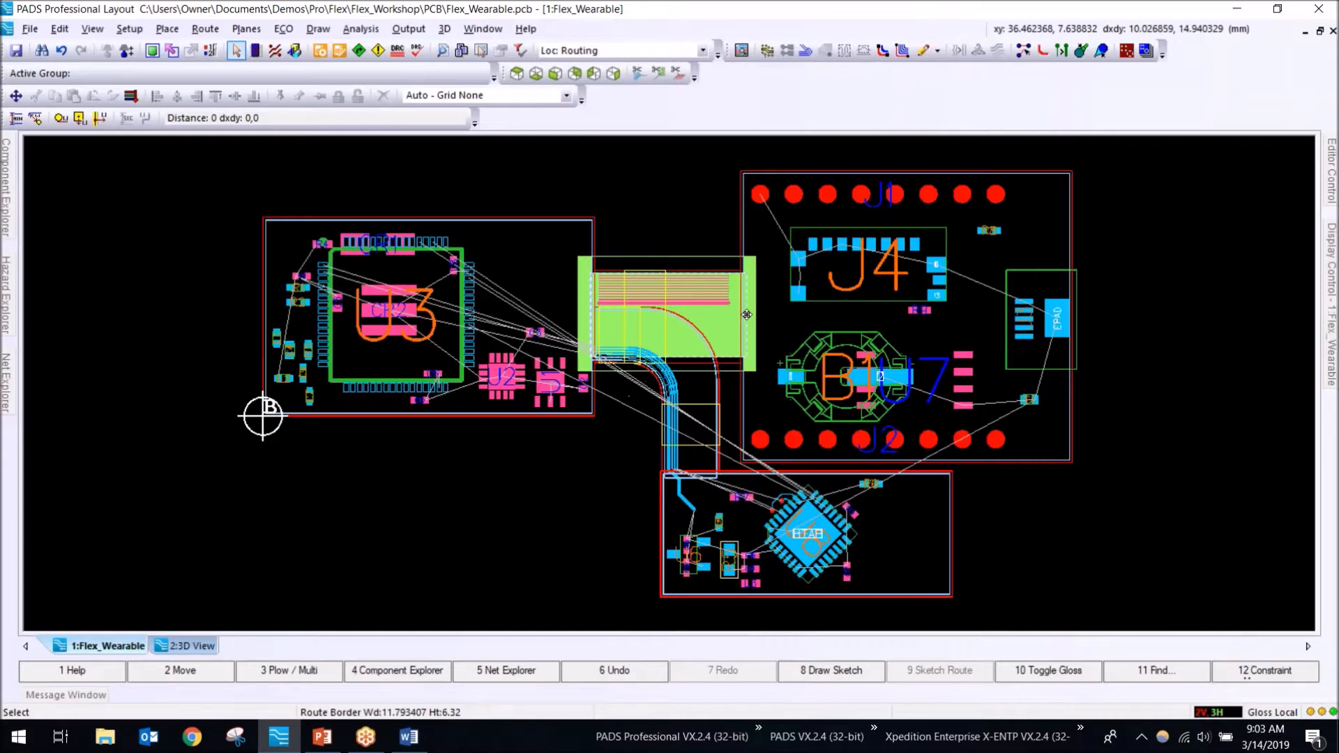
scroll(663, 380, "up", 5)
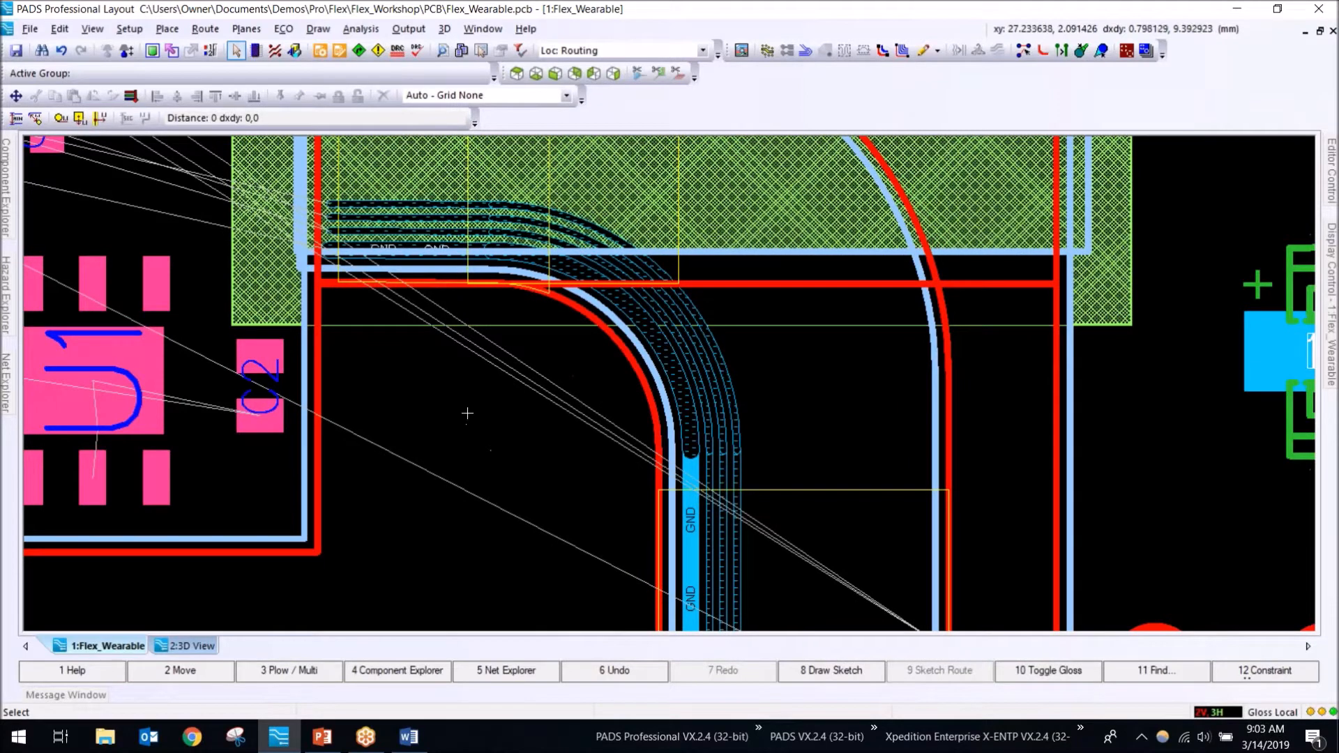
left_click(387, 56)
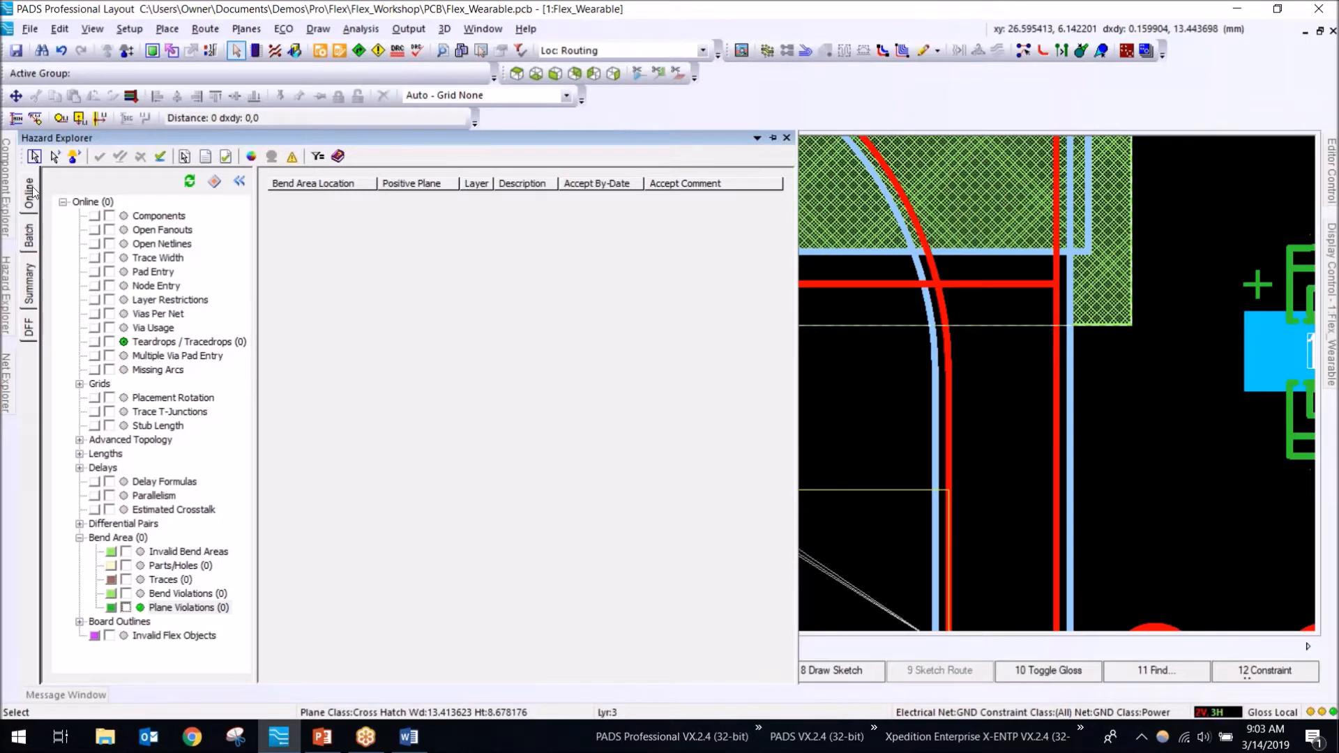
left_click(189, 181)
left_click(29, 235)
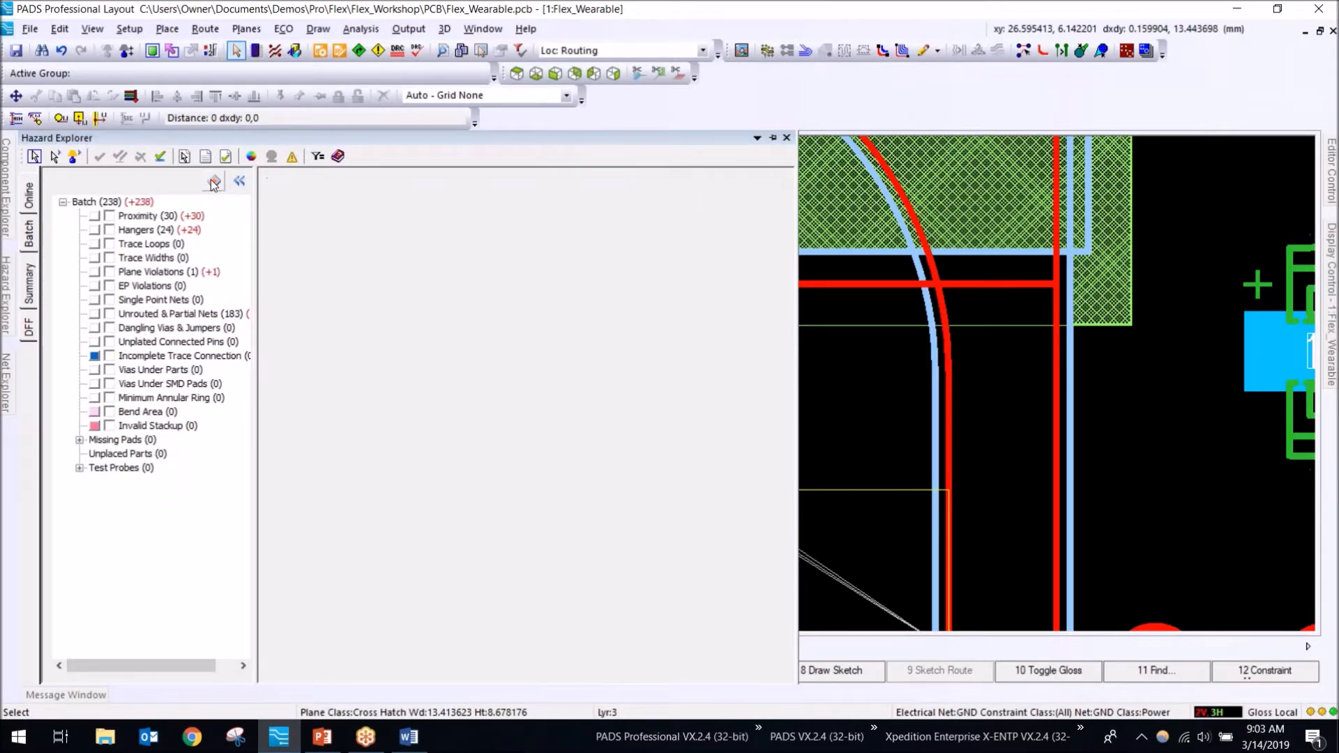
left_click(32, 198)
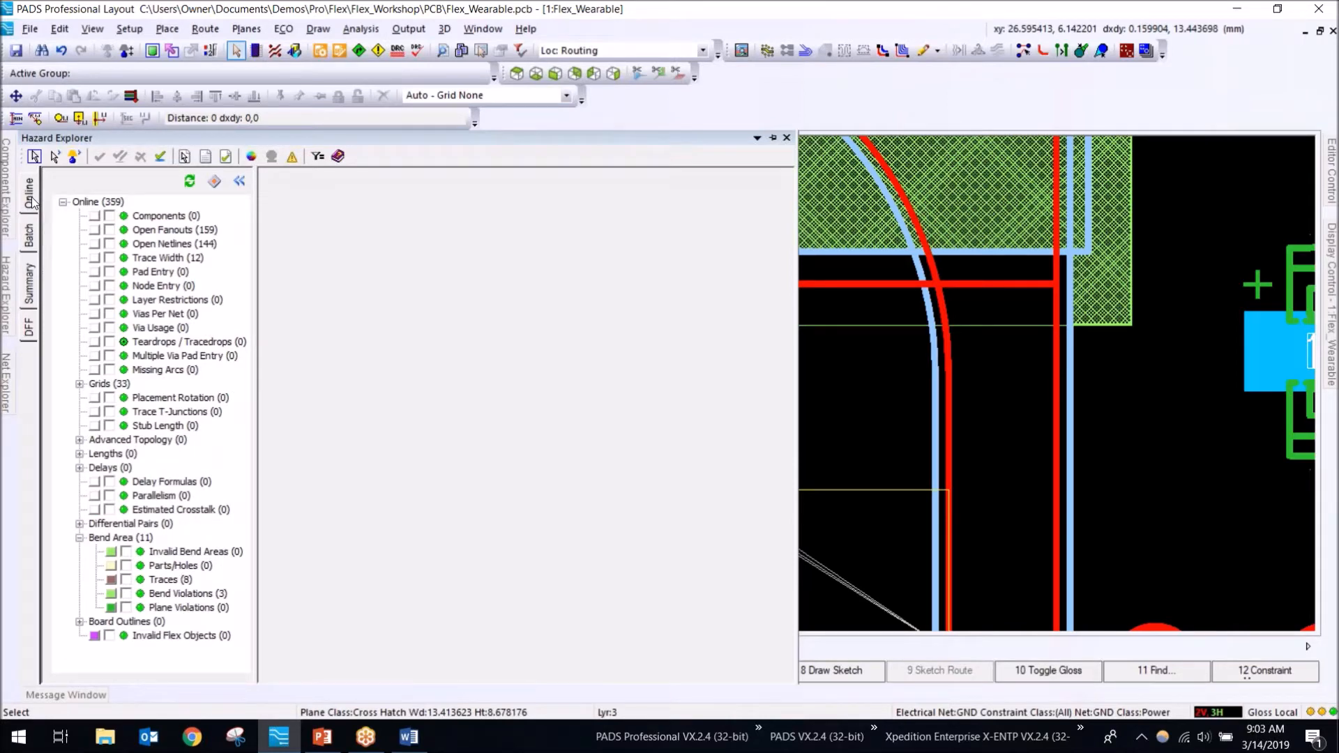
Step: Examine the Trace Width hazards by locating nets such as A1, A3, USB_D_N, RXD and A0 on the board
left_click(183, 258)
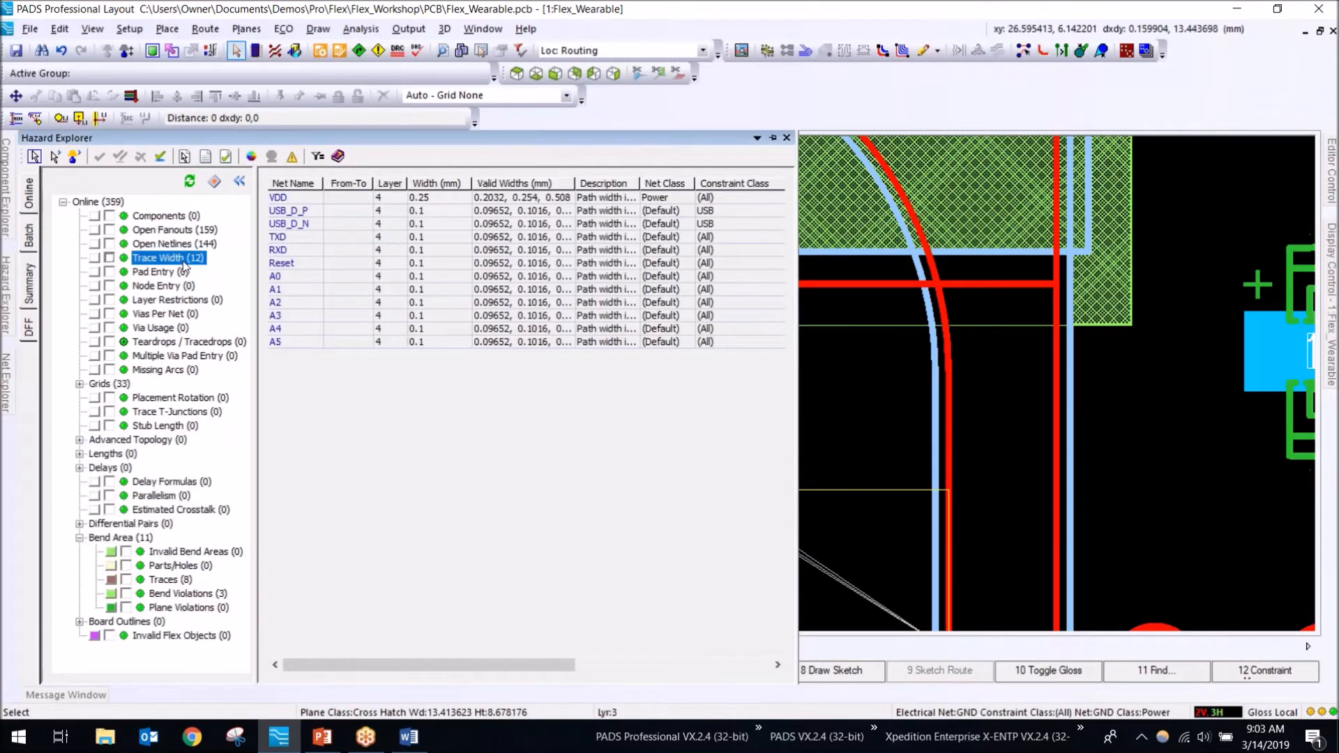
left_click(293, 289)
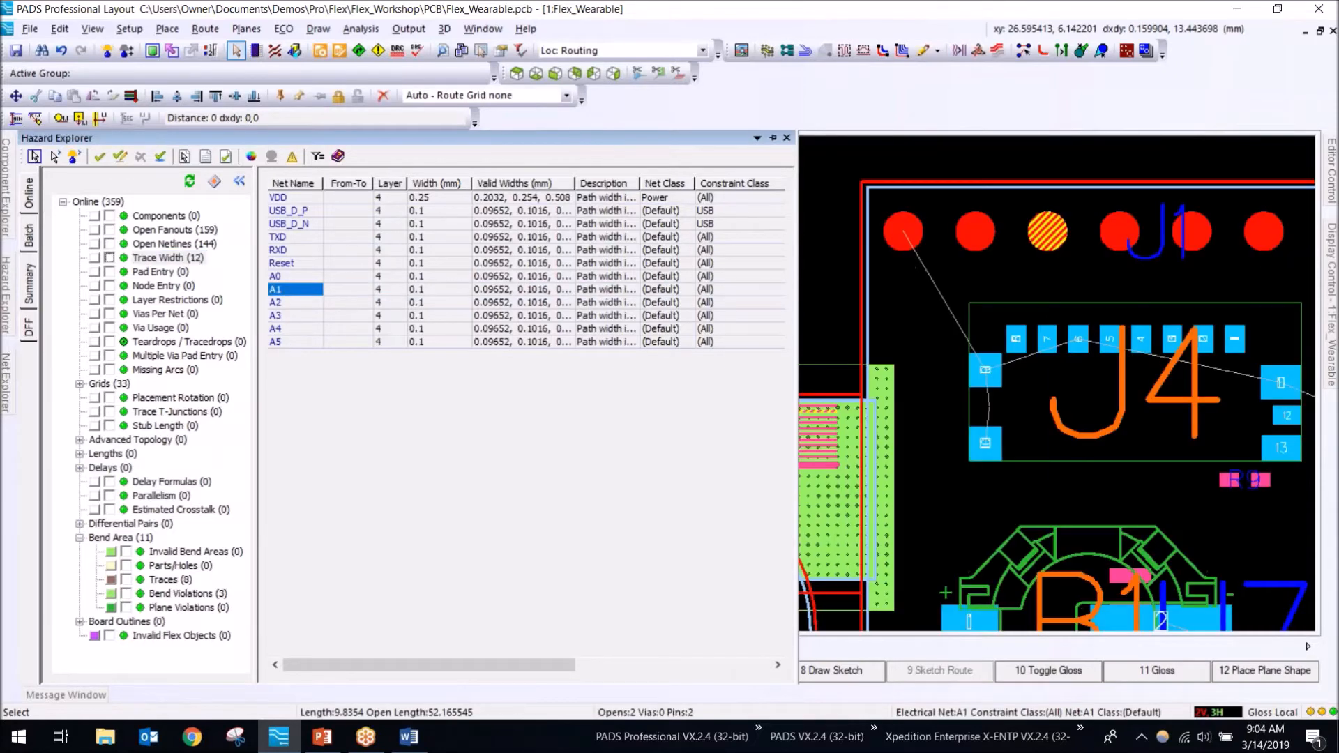
left_click(296, 316)
left_click(294, 305)
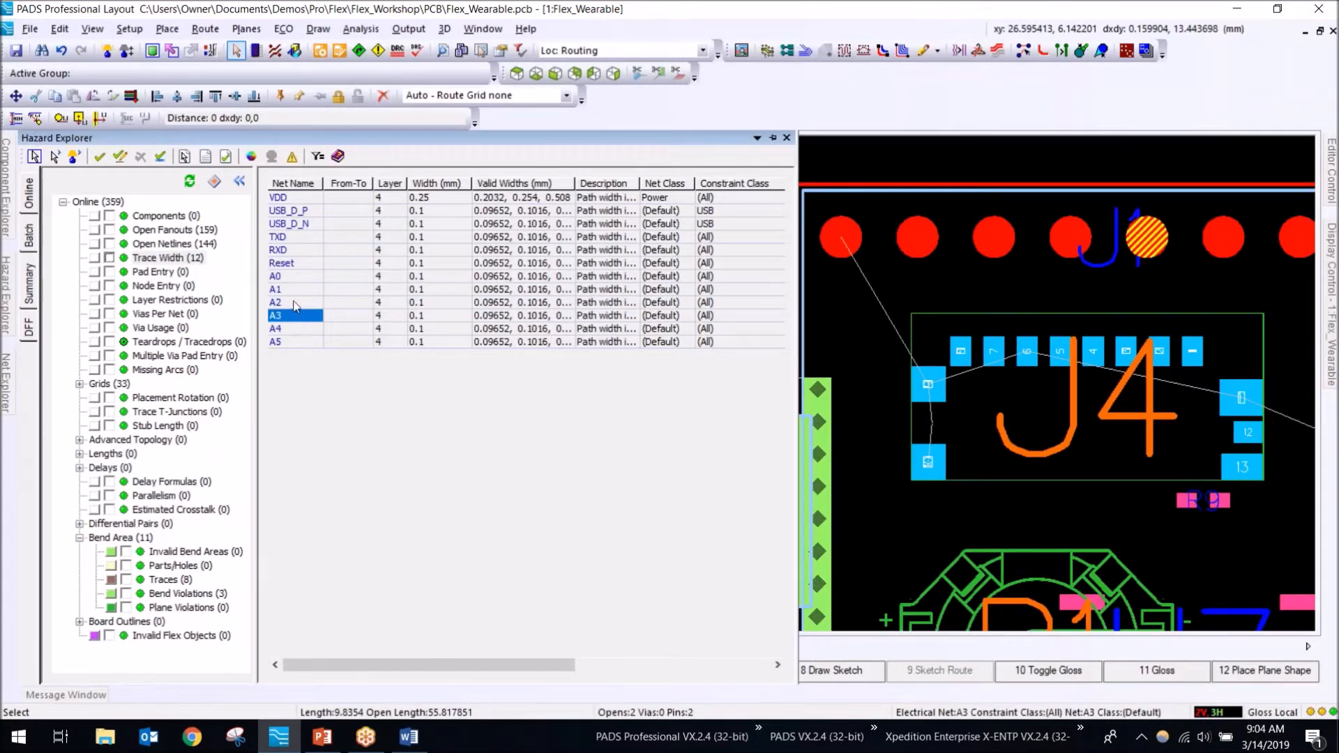
left_click(290, 227)
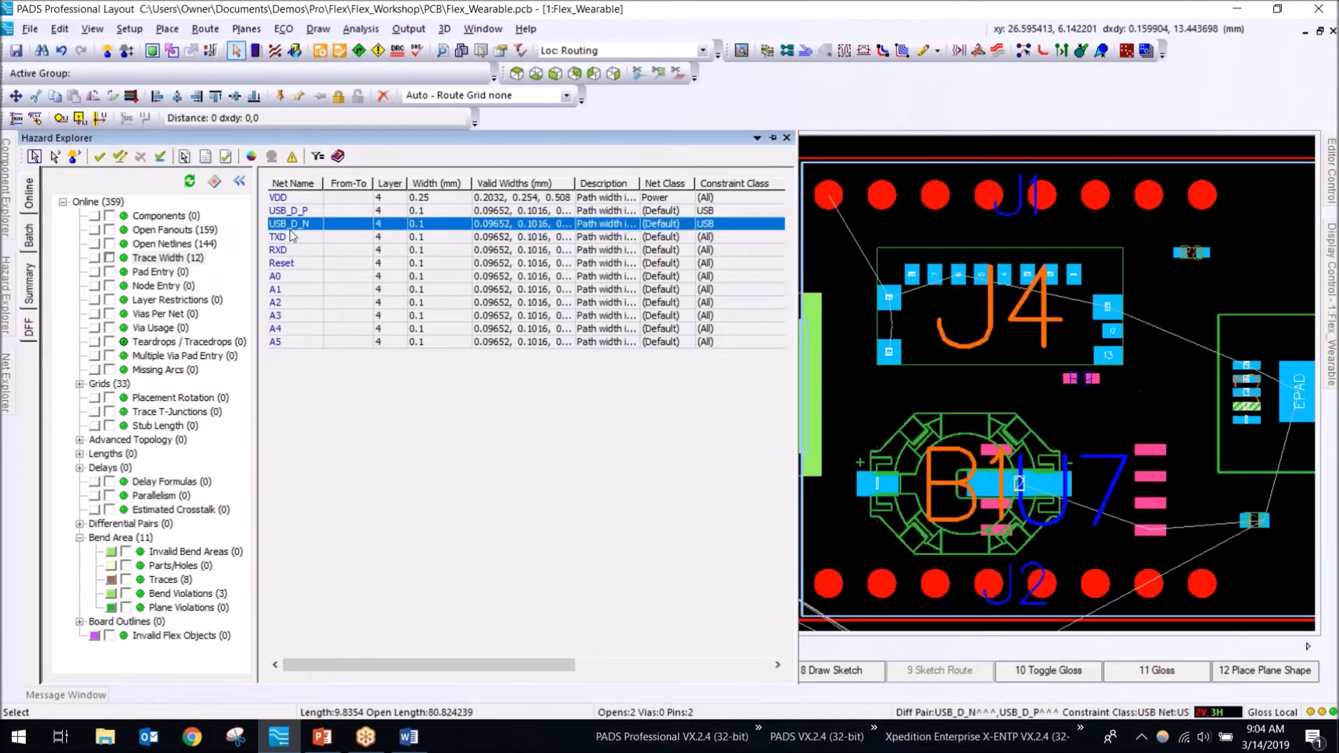
left_click(296, 250)
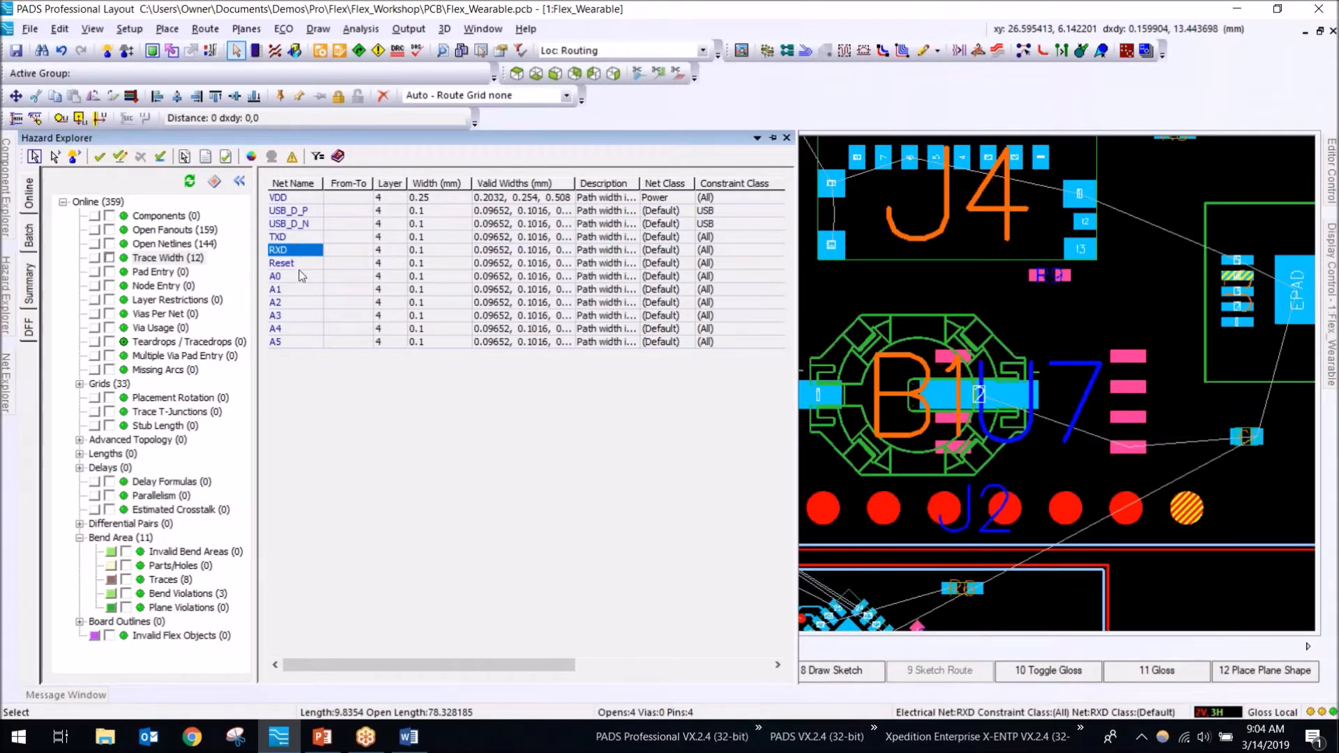
left_click(301, 277)
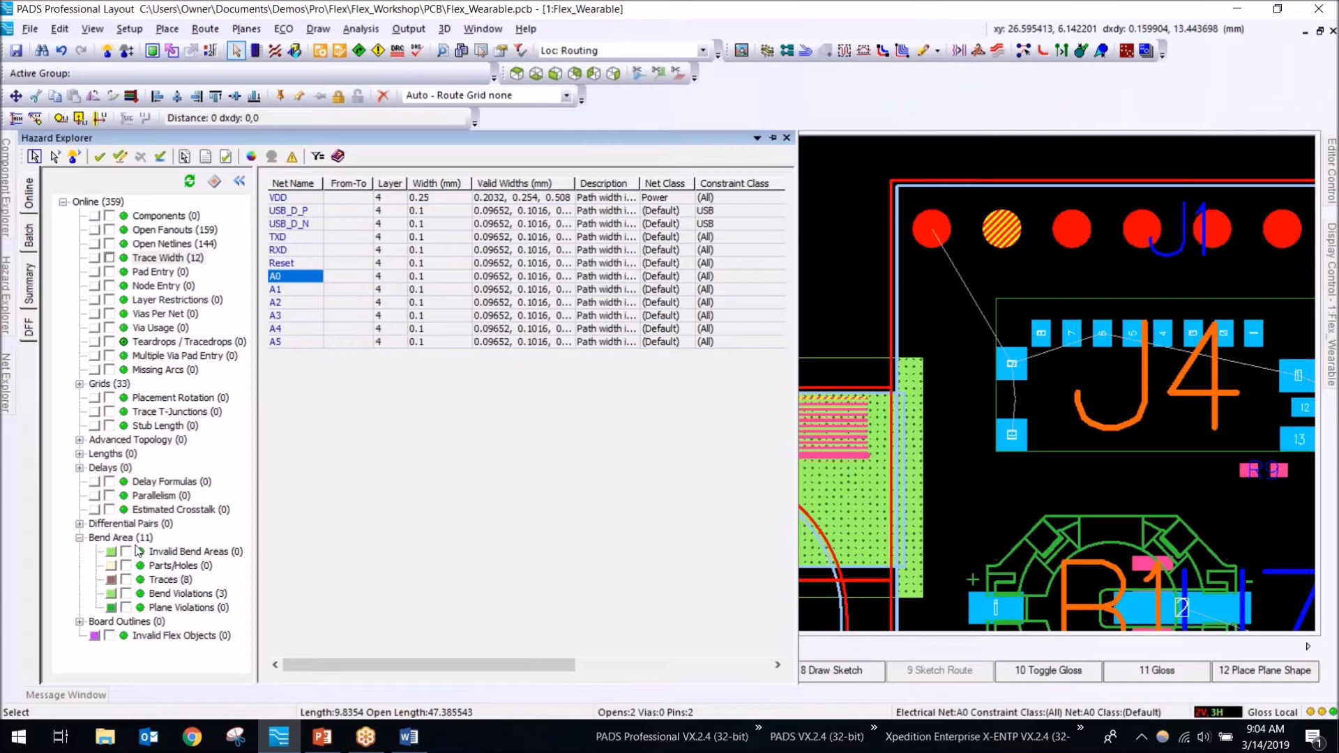
Step: List the trace hazards under Bend Area and widen the Description column to read the full text
left_click(110, 538)
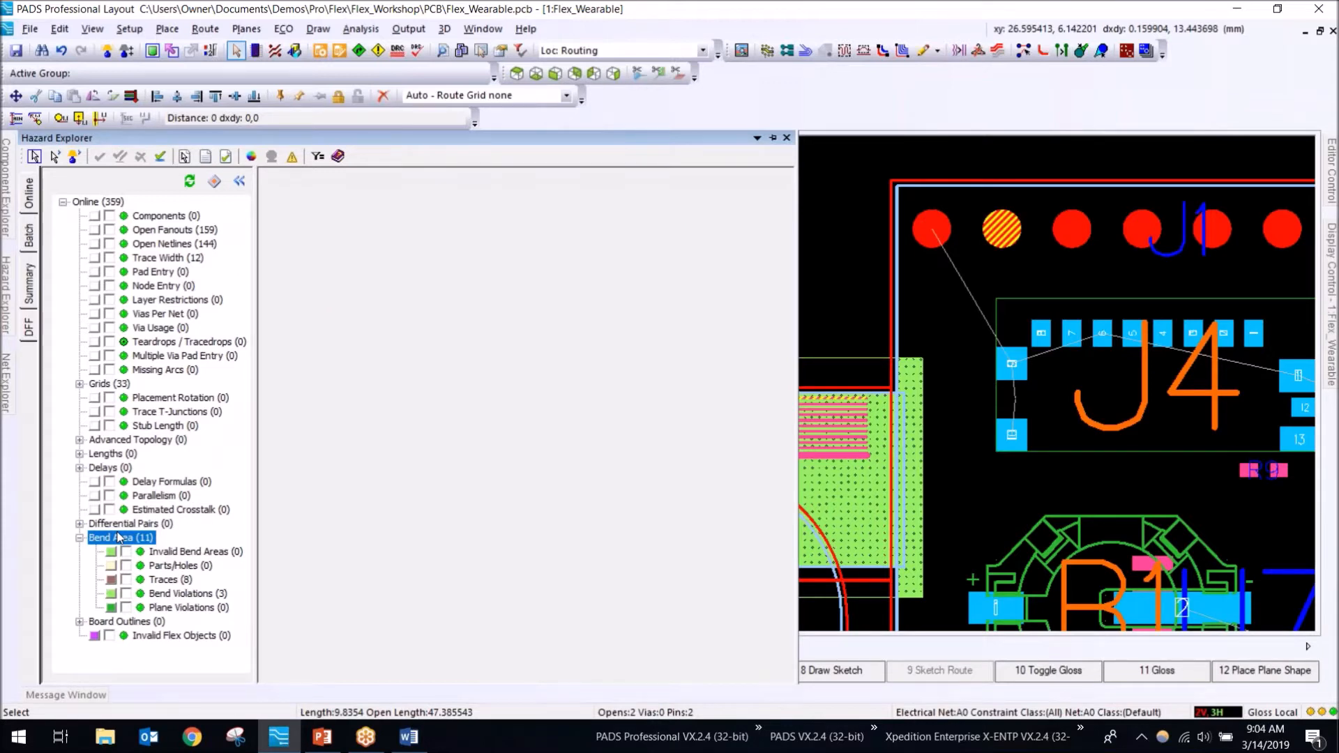
left_click(171, 581)
left_click_drag(533, 182, 692, 194)
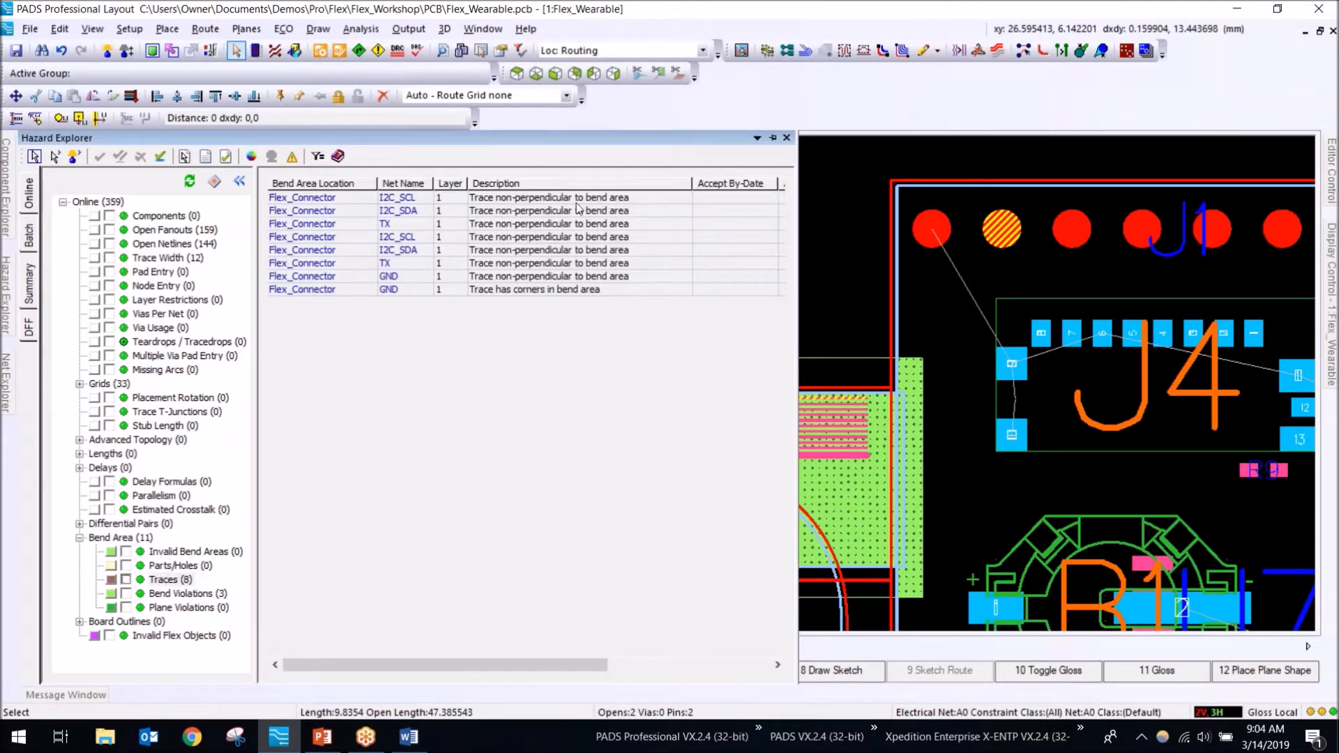
Step: Step through the Flex_Connector trace hazards for I2C_SCL, I2C_SDA, TX and GND, and inspect their bend areas on the board
left_click(342, 199)
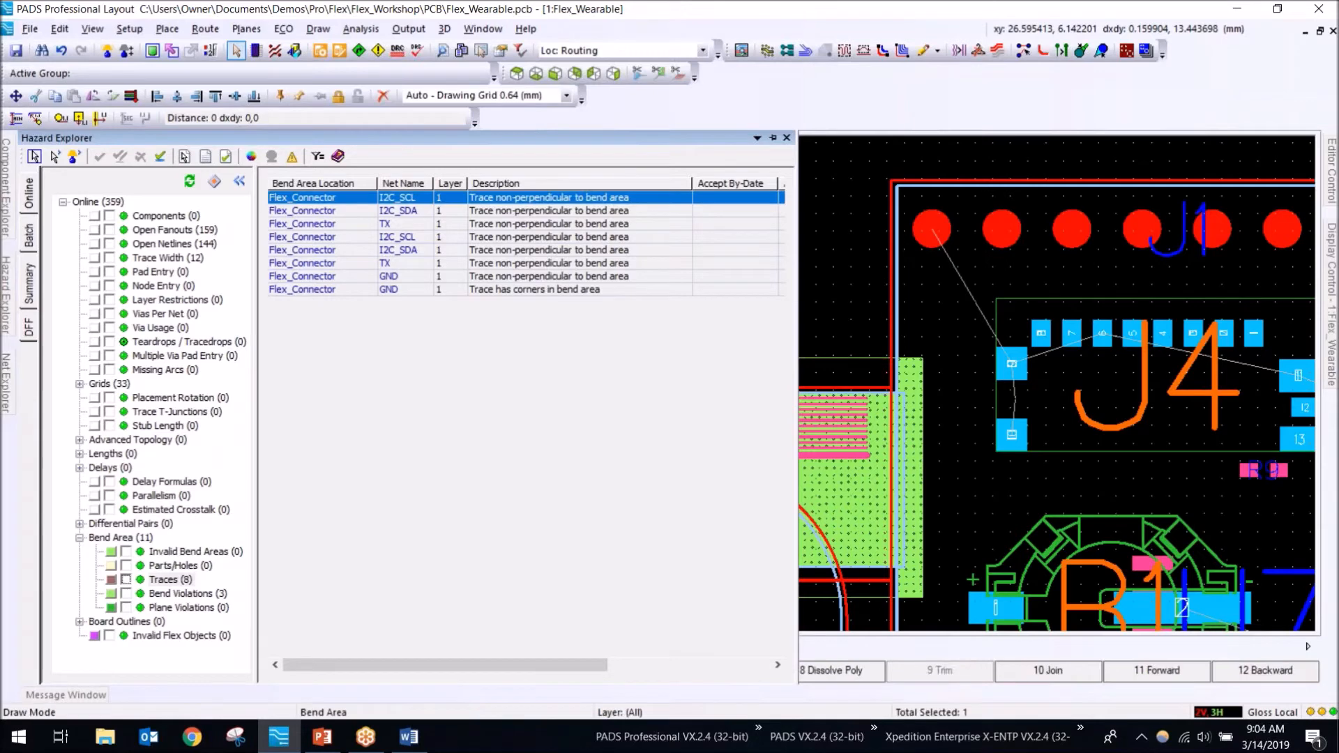
left_click(336, 210)
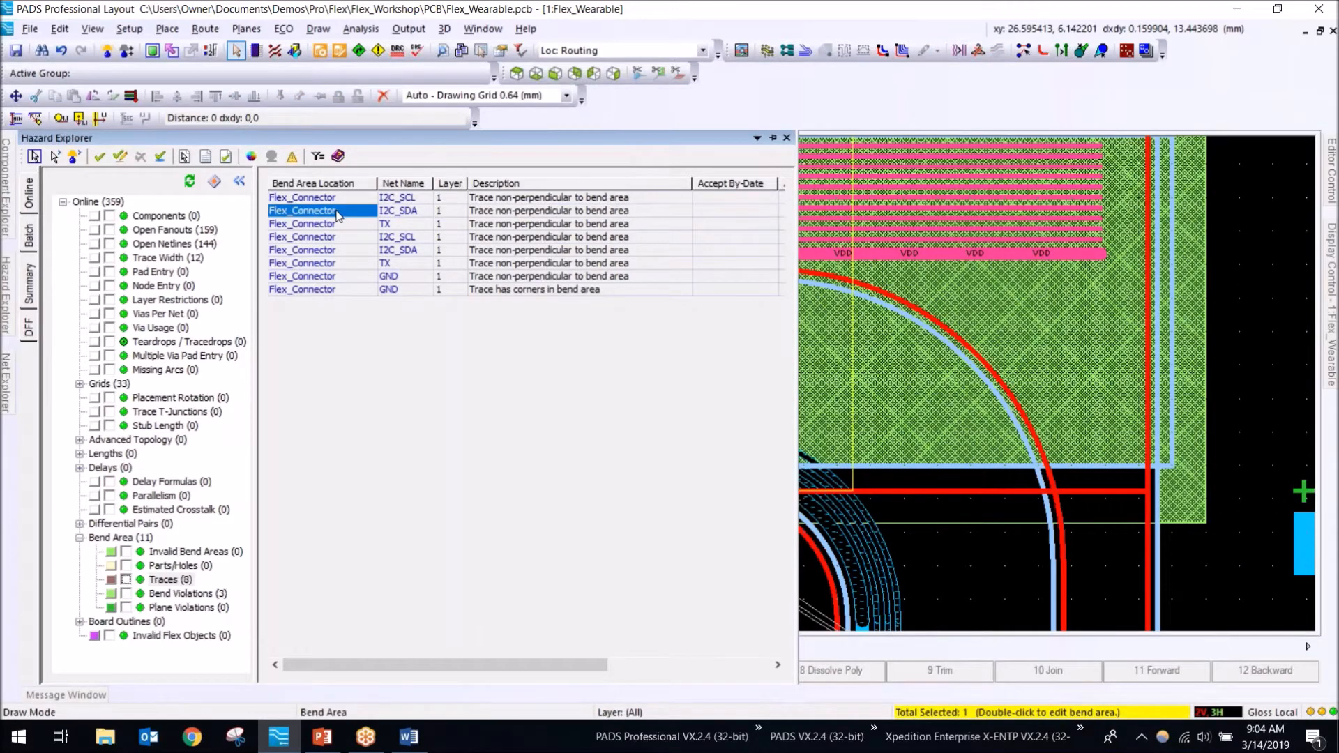
left_click(332, 237)
left_click(331, 257)
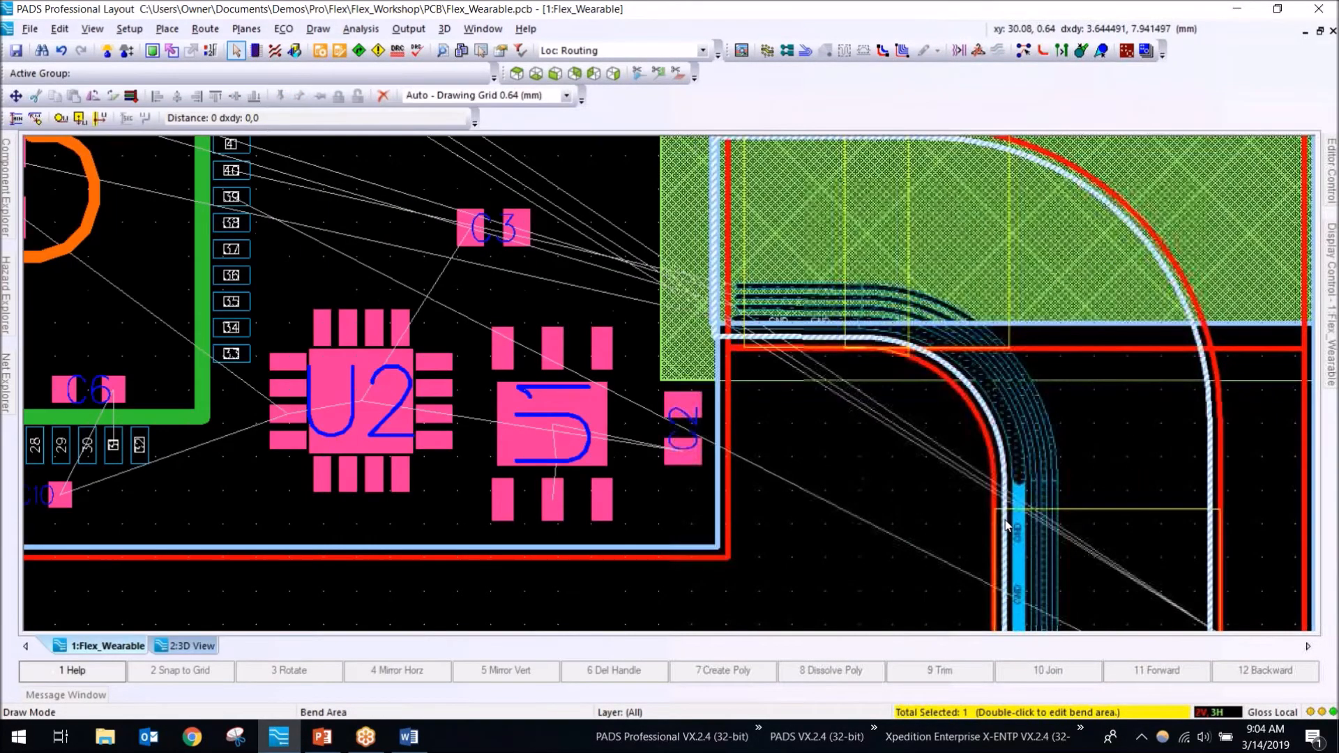
middle_click_drag(921, 508, 934, 519)
key("Escape")
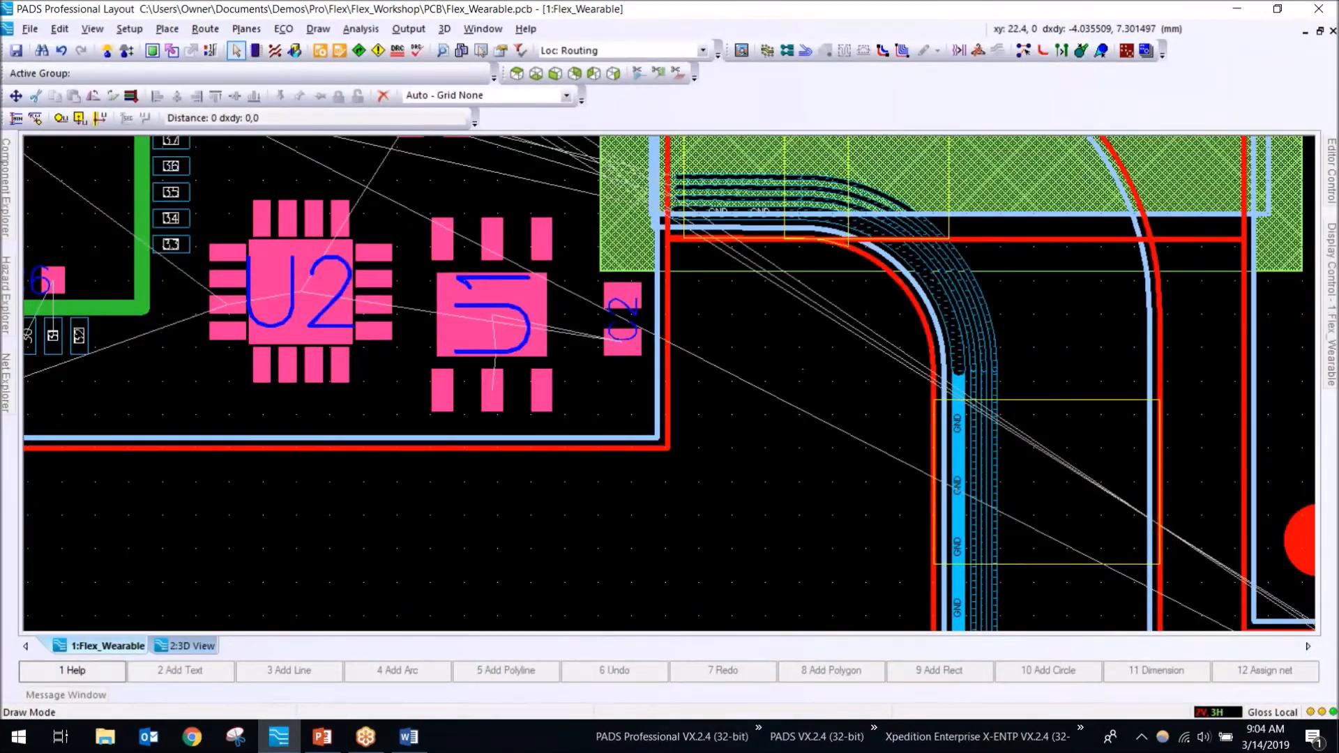
mouse_move(4, 300)
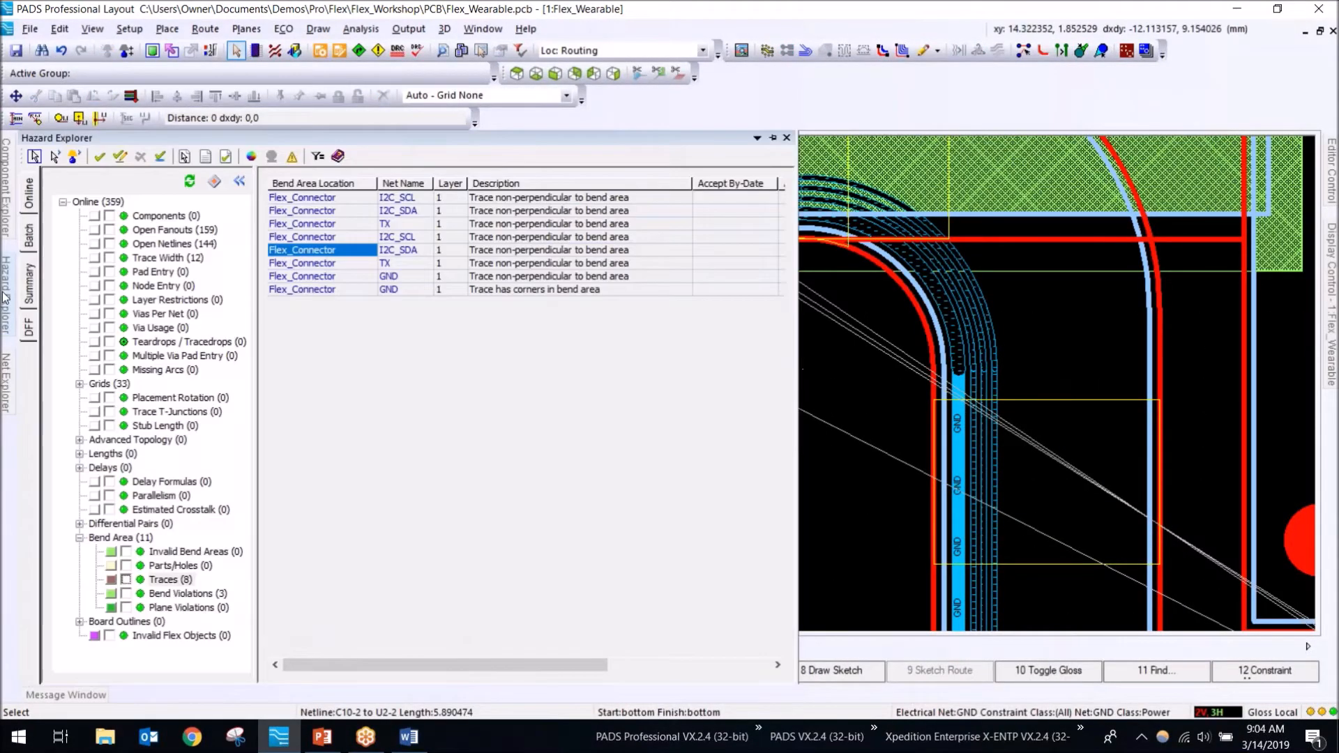
left_click(316, 263)
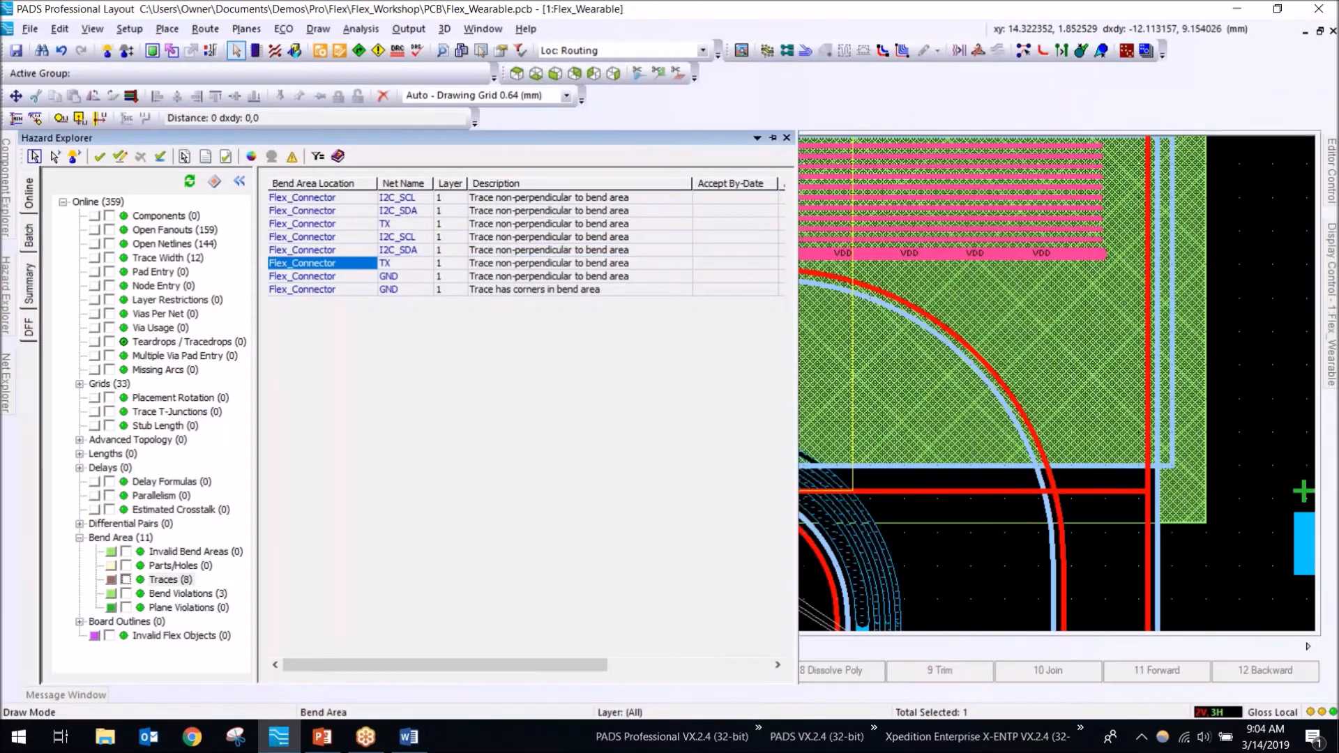
left_click(312, 289)
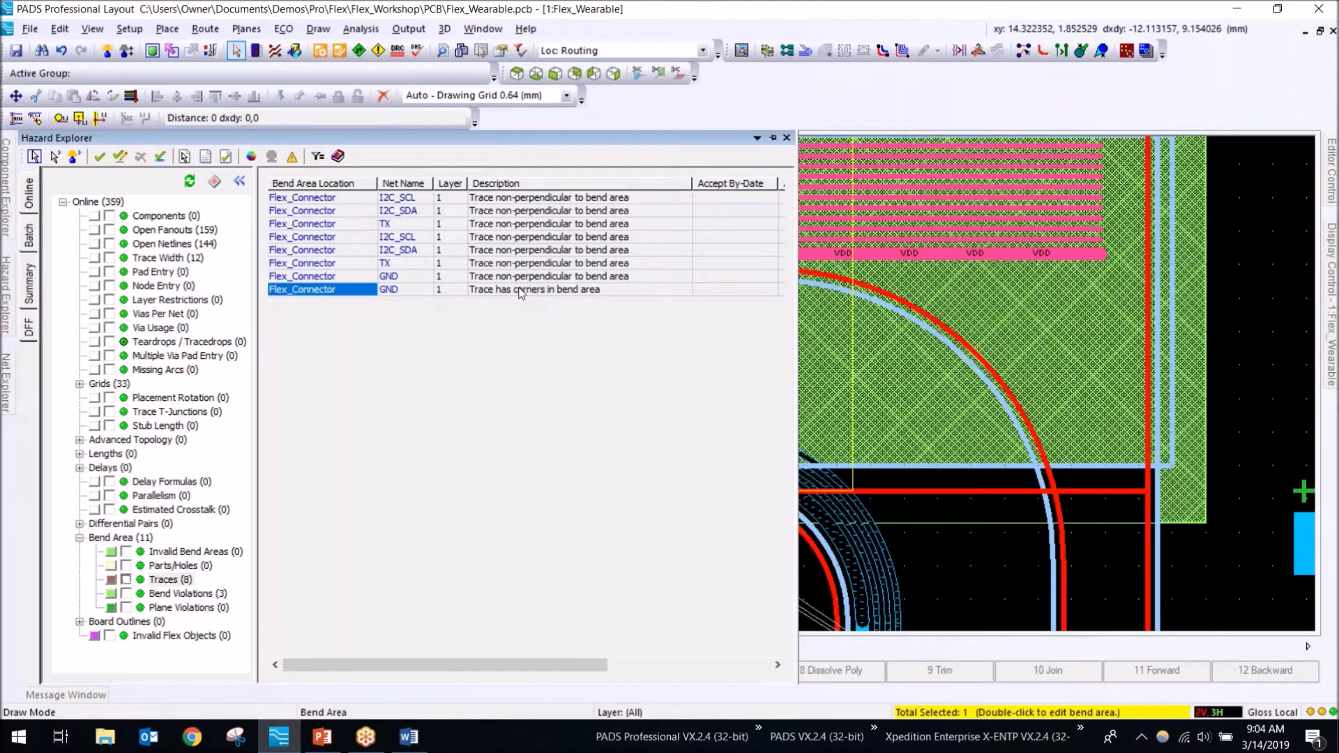
Step: Check the Invalid Bend Areas, Parts/Holes and Bend Violations hazards, and compare the bend radius violations with the flex bend areas
left_click(173, 551)
left_click(175, 552)
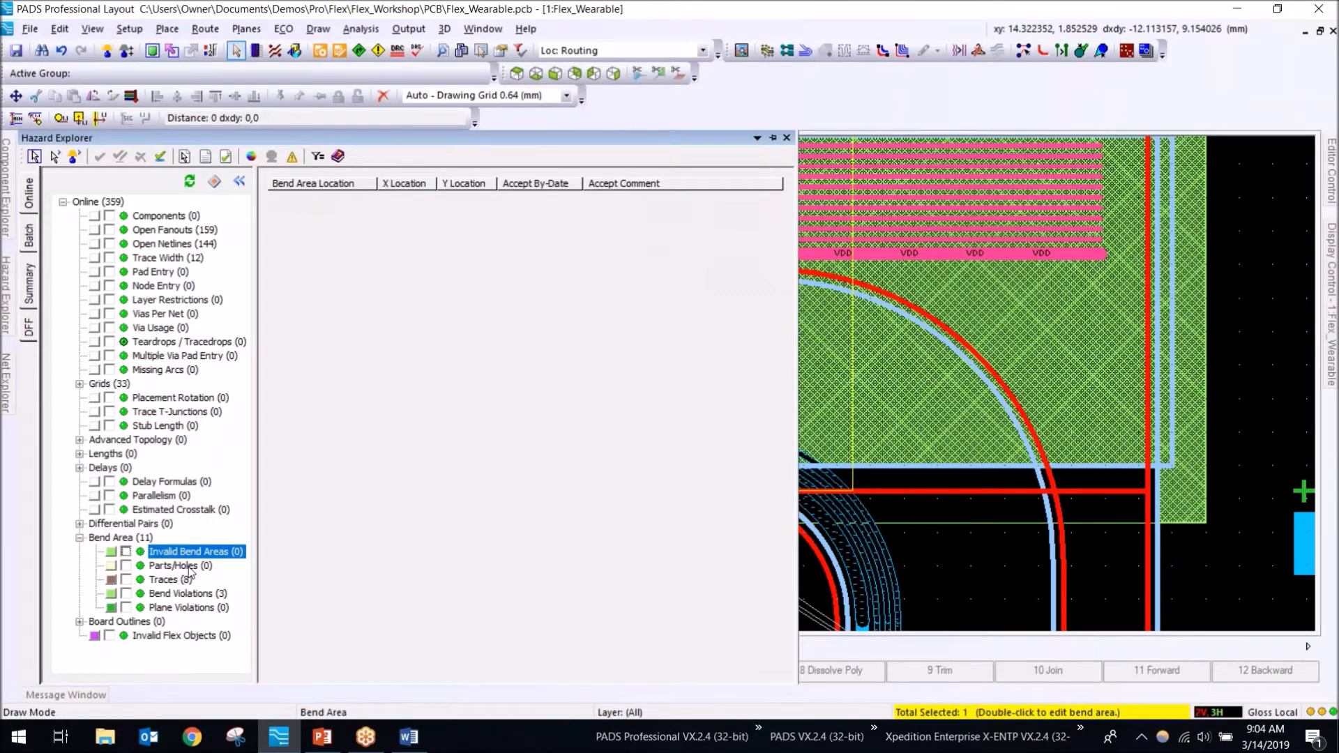
left_click(192, 571)
left_click(213, 595)
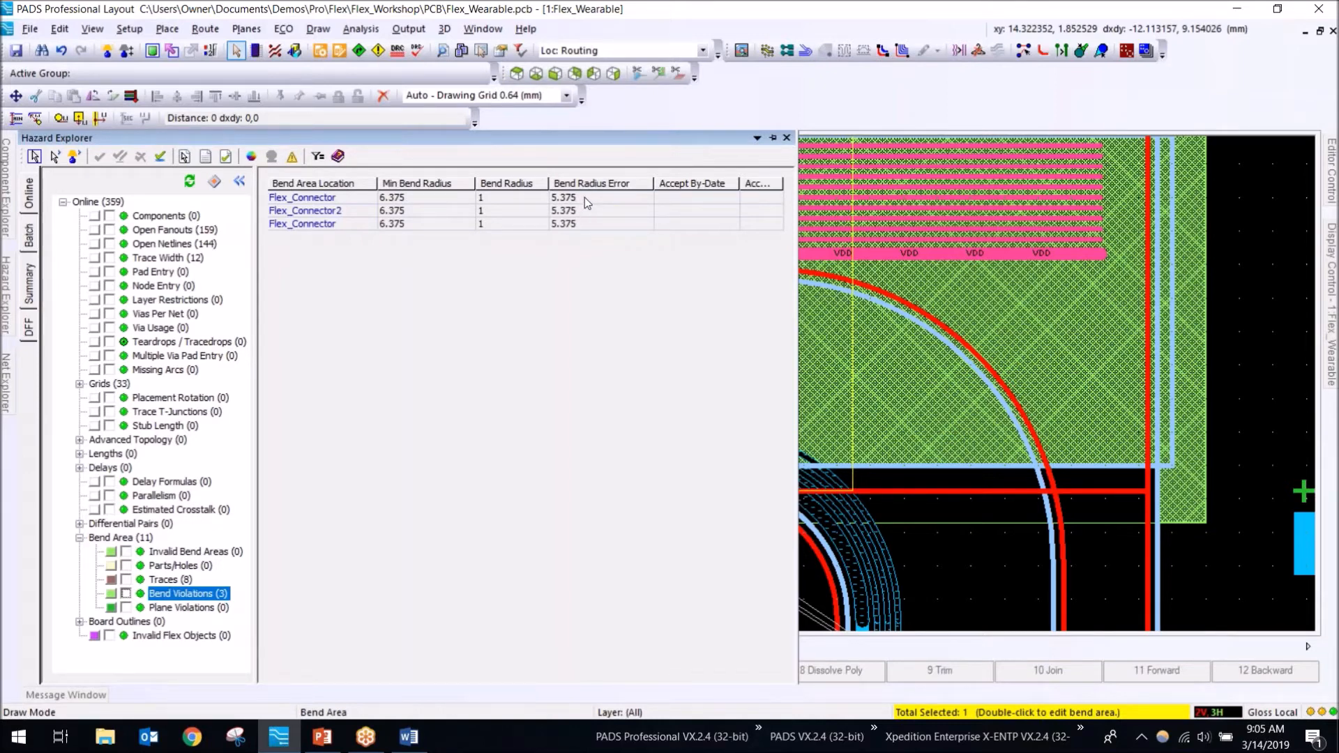
middle_click_drag(989, 494, 985, 539)
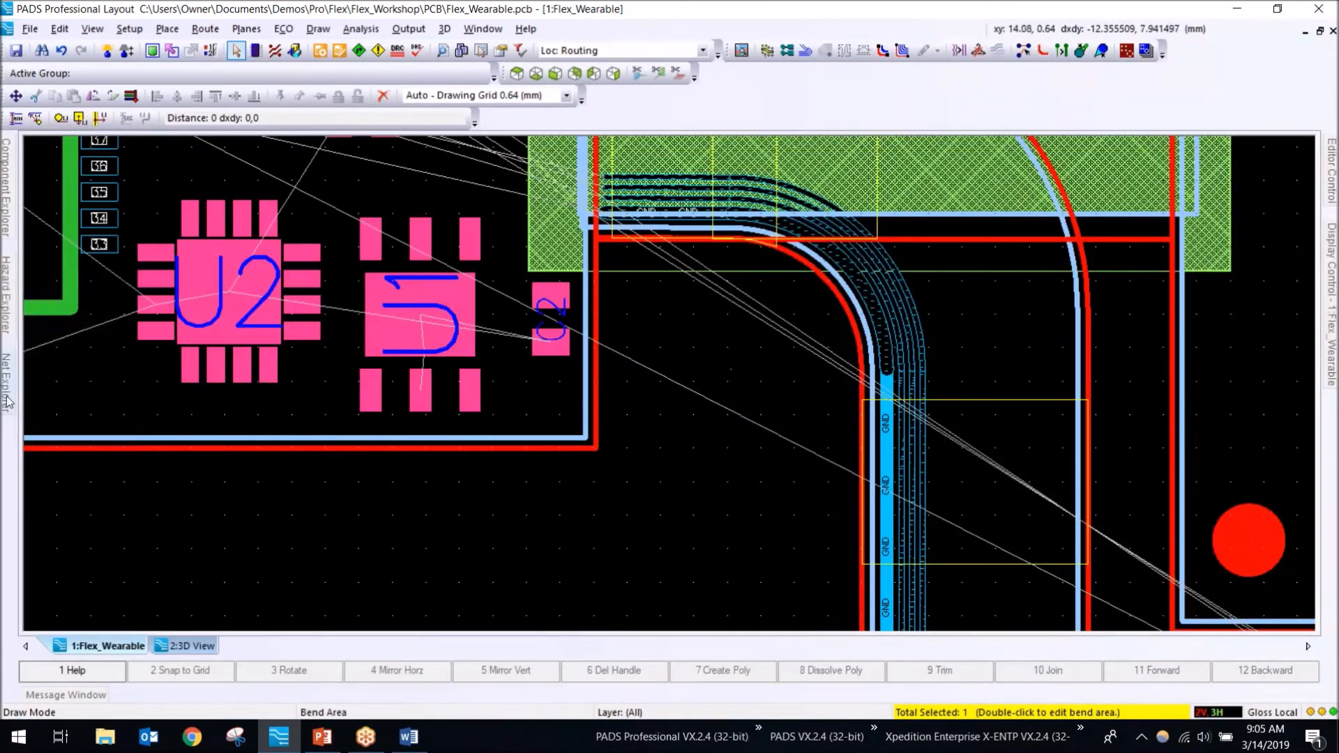
mouse_move(7, 293)
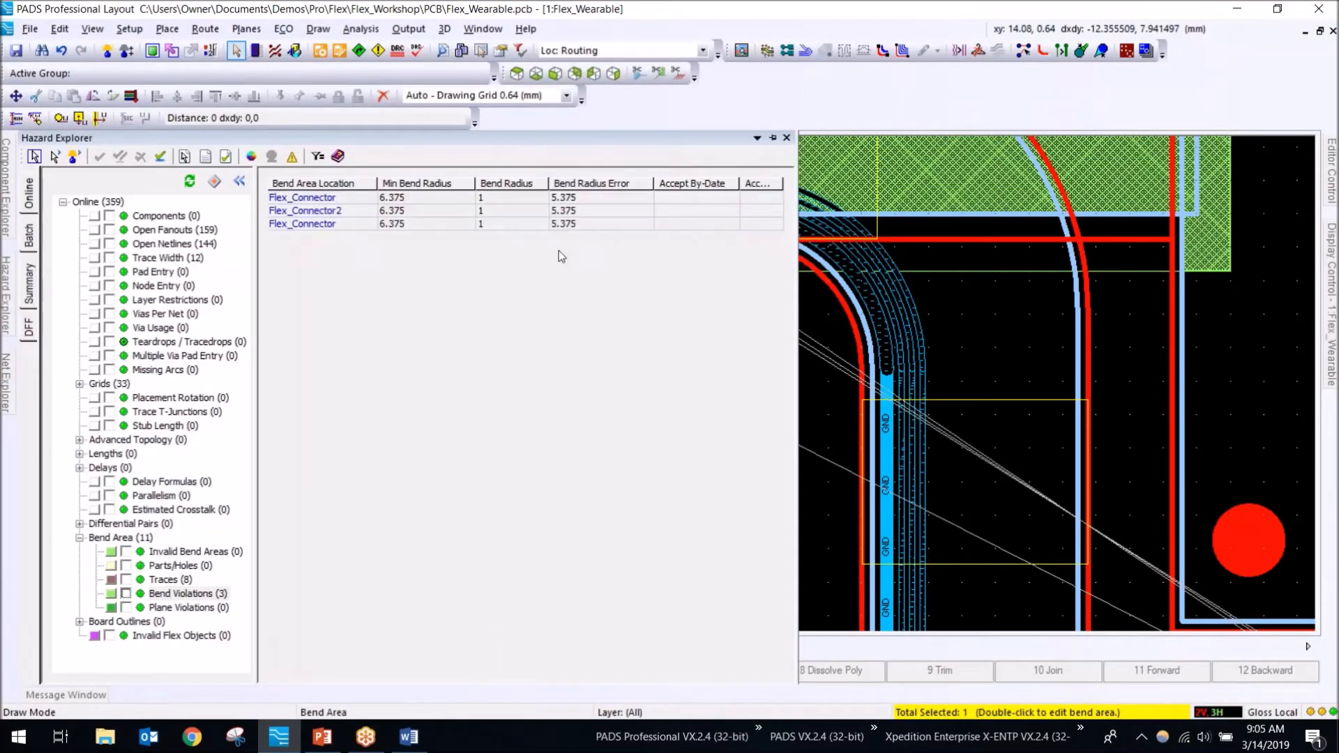
Step: Keep the Hazard Explorer docked and narrow it to show more of the board, and locate the first Flex_Connector bend violation
left_click(772, 142)
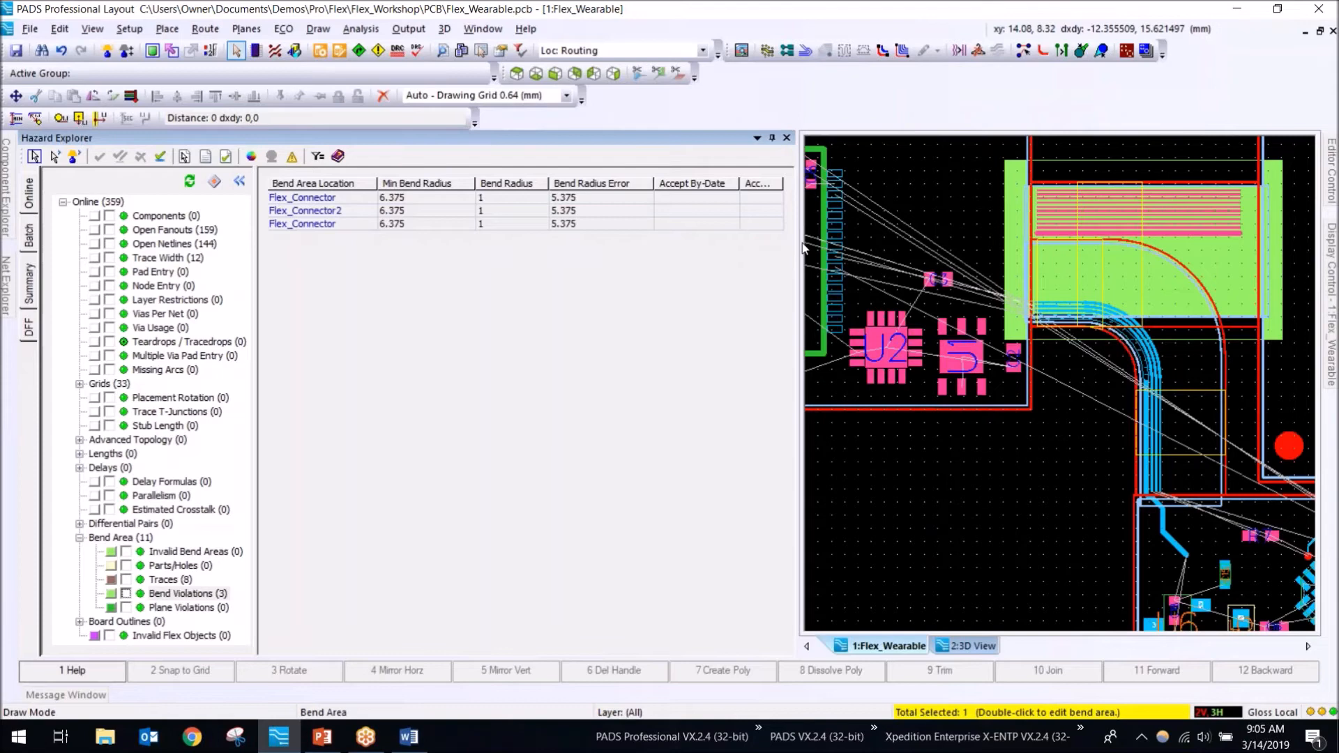
left_click_drag(798, 244, 700, 256)
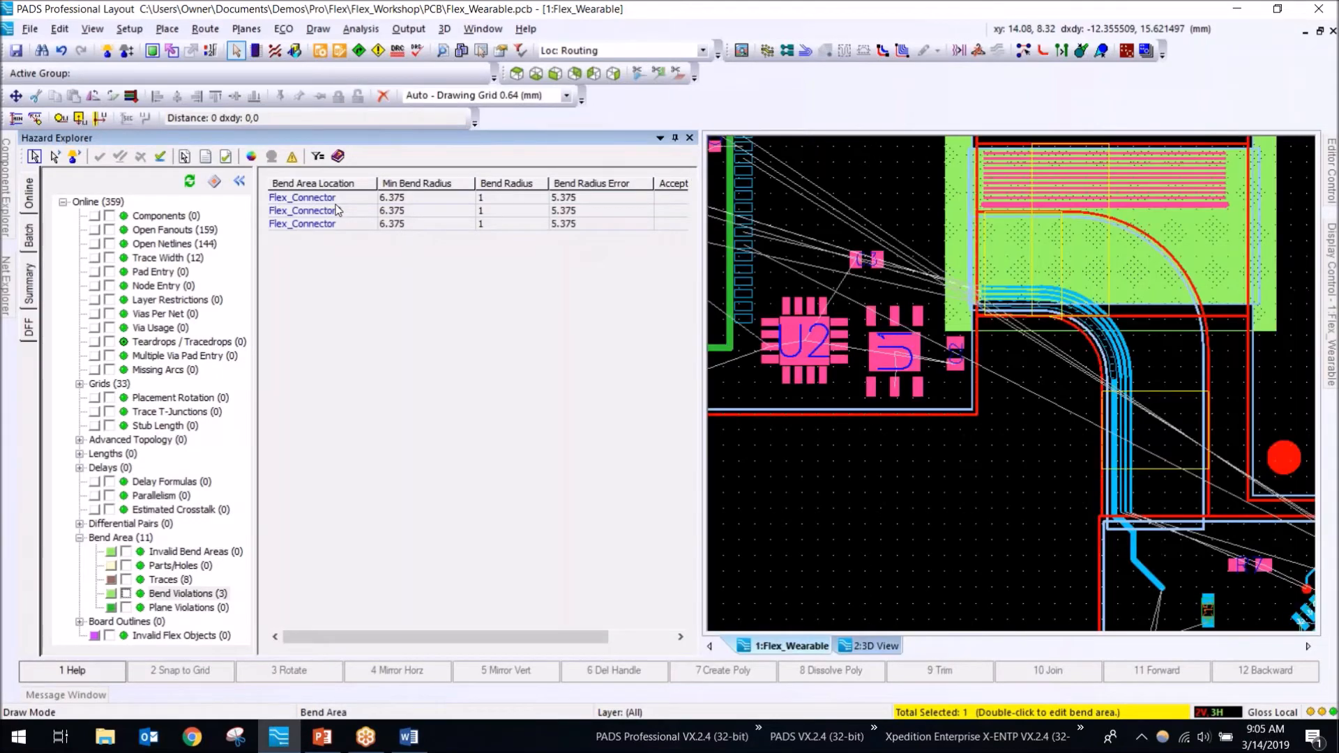
left_click(336, 198)
Step: Set the bend radius of the located Flex_Connector bend area to 2 mm and close its properties
double_click(1022, 286)
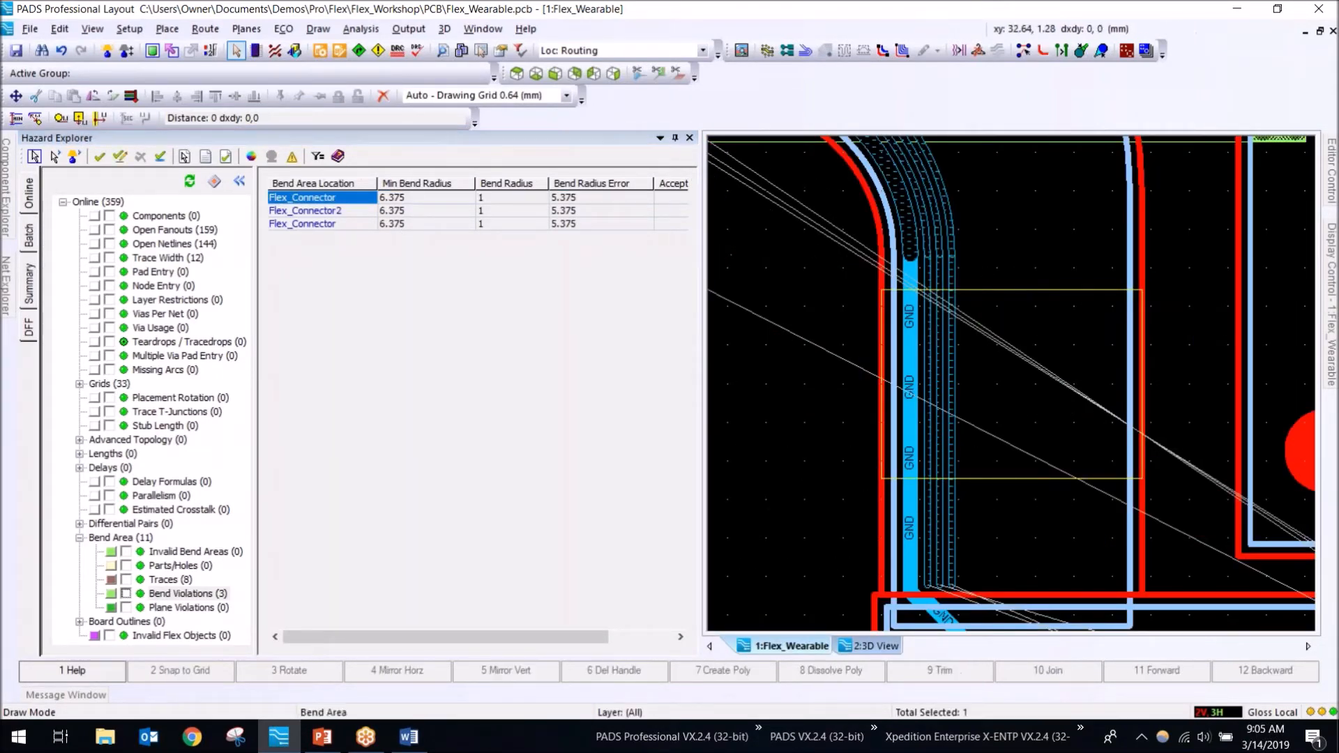
left_click_drag(610, 166, 747, 227)
left_click(753, 298)
type("2")
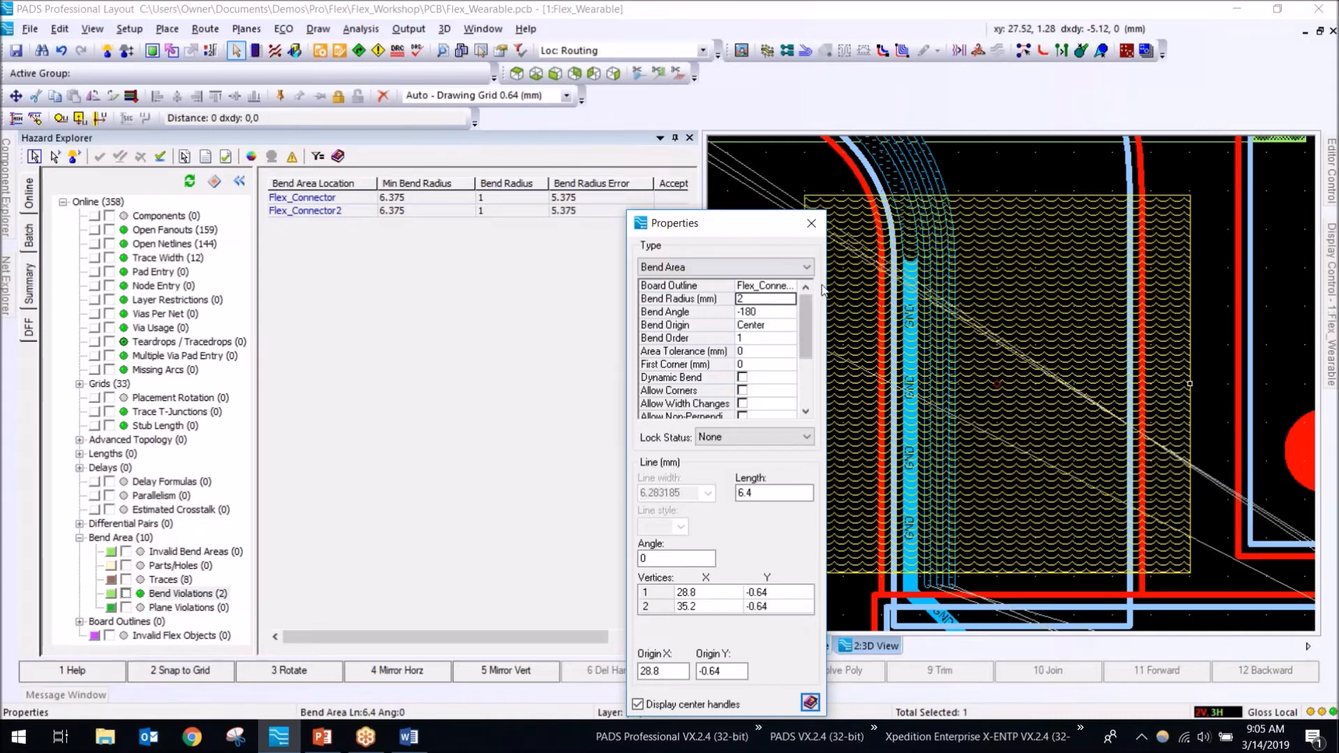
left_click(814, 228)
scroll(771, 422, "down", 2)
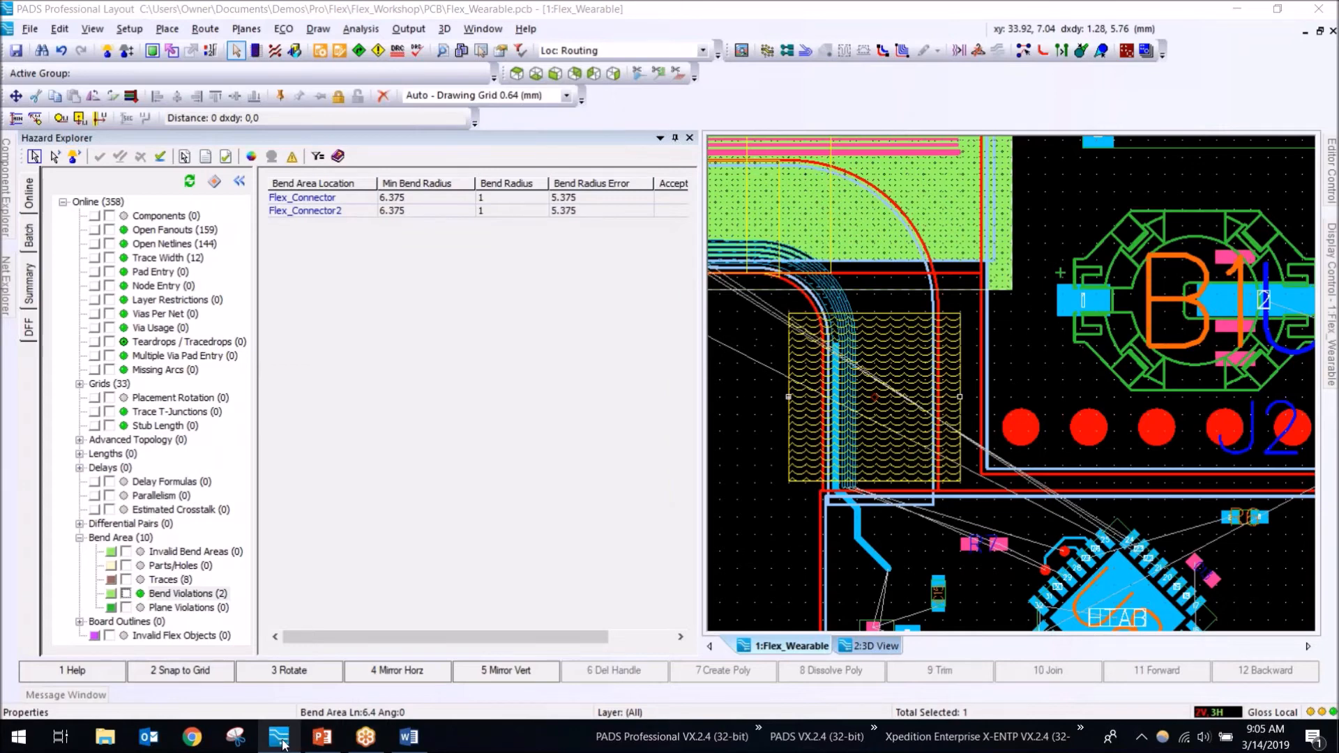
Step: Switch to the TT Pro Rigid Flex presentation in PowerPoint
left_click(321, 739)
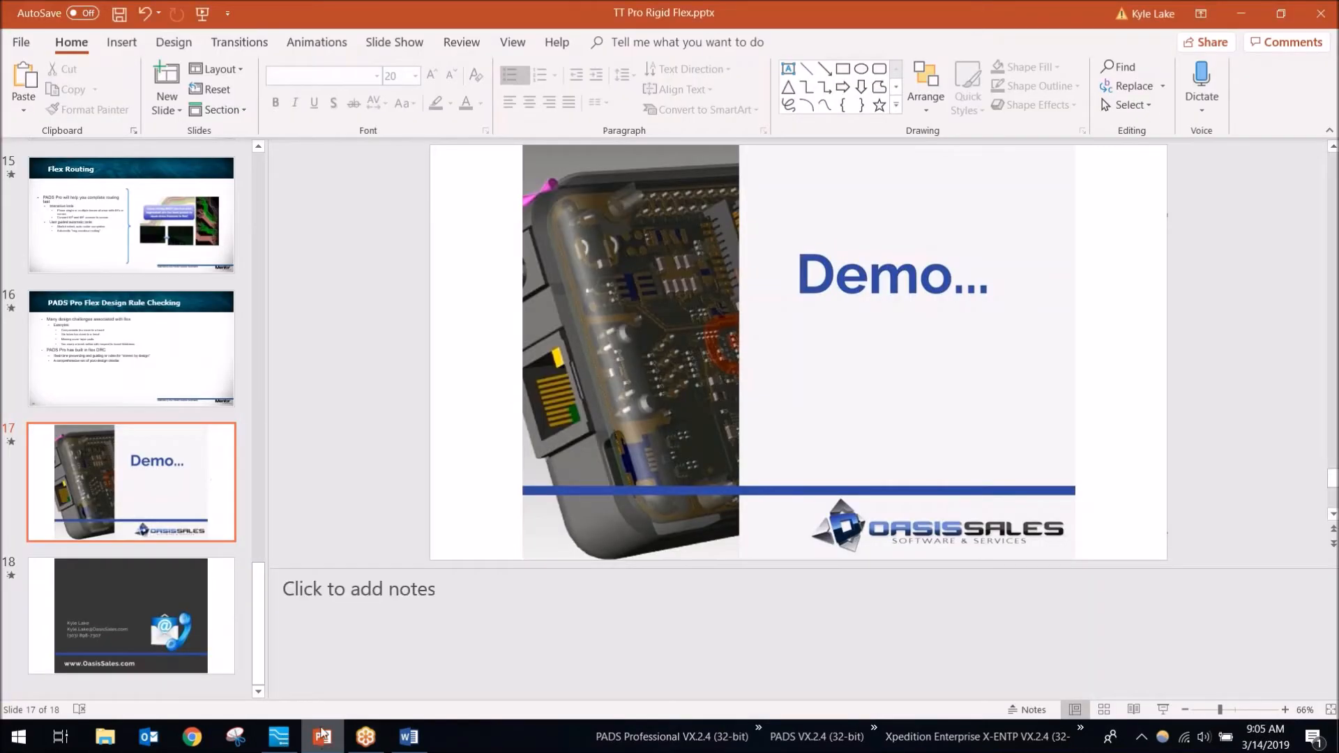